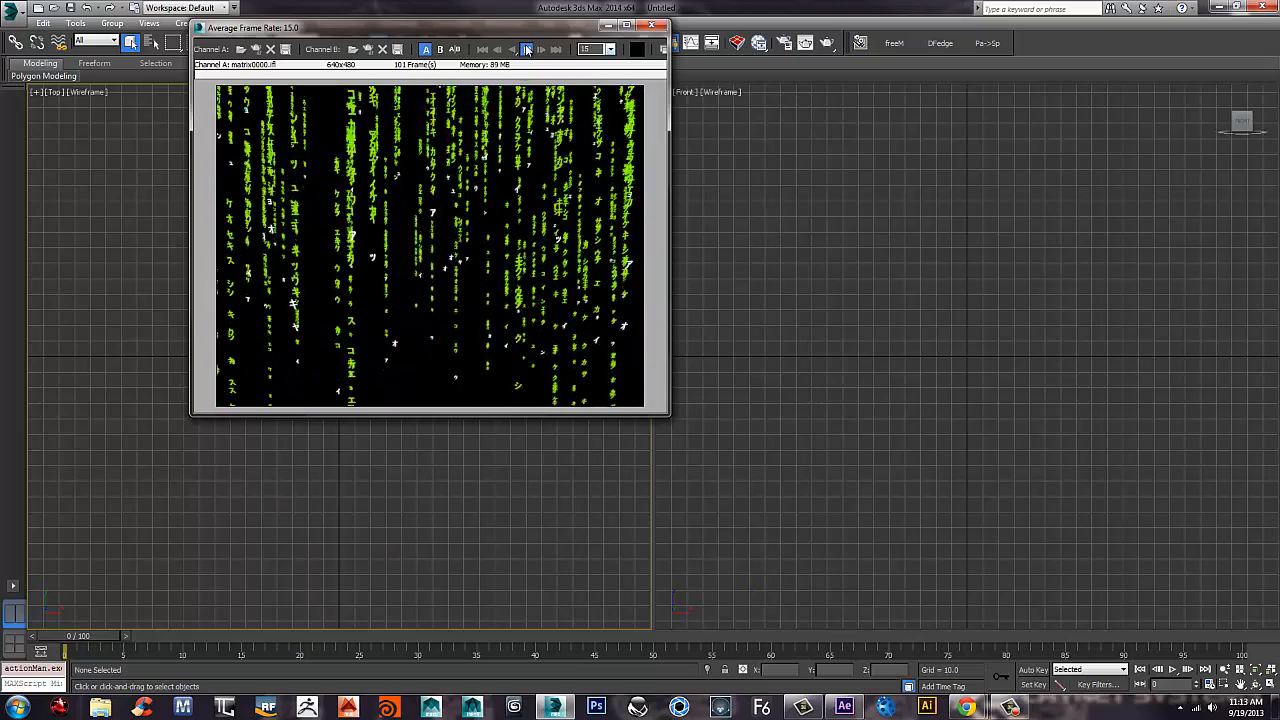
# Preview the matrix0000.rfl sequence at 30 frames per second, stop playback and close the preview window.
pyautogui.click(609, 49)
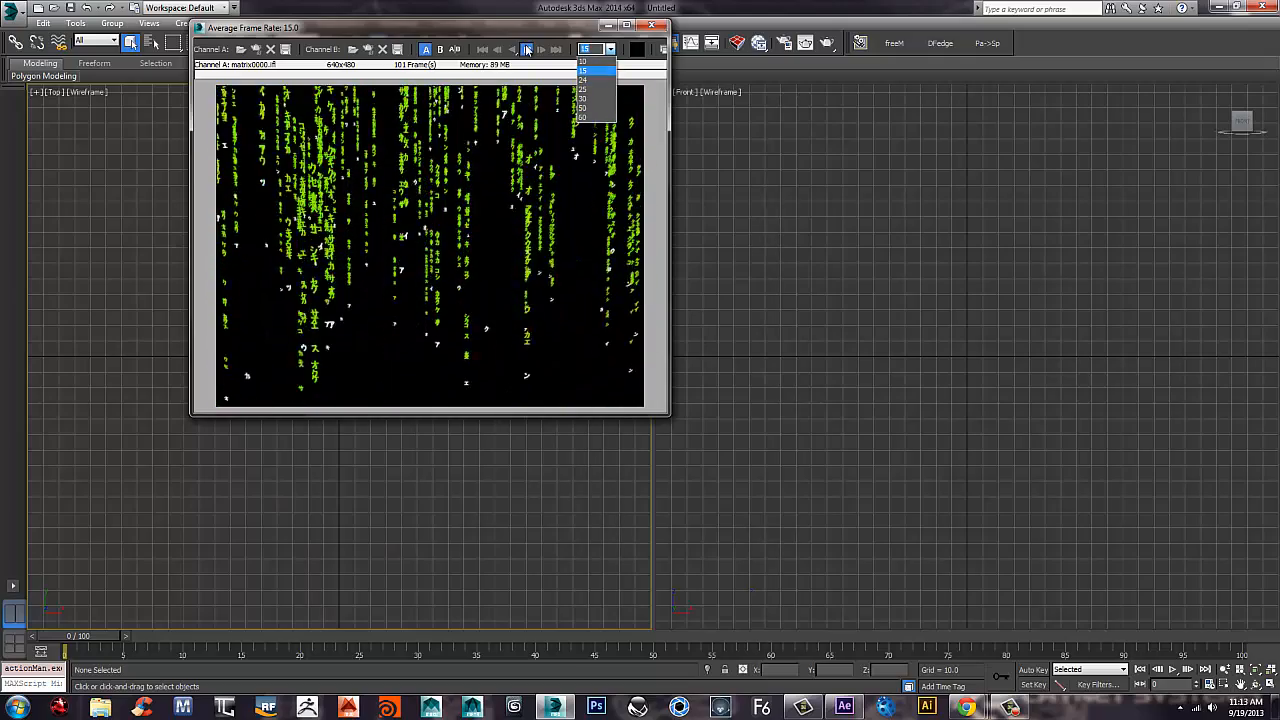
pyautogui.click(590, 98)
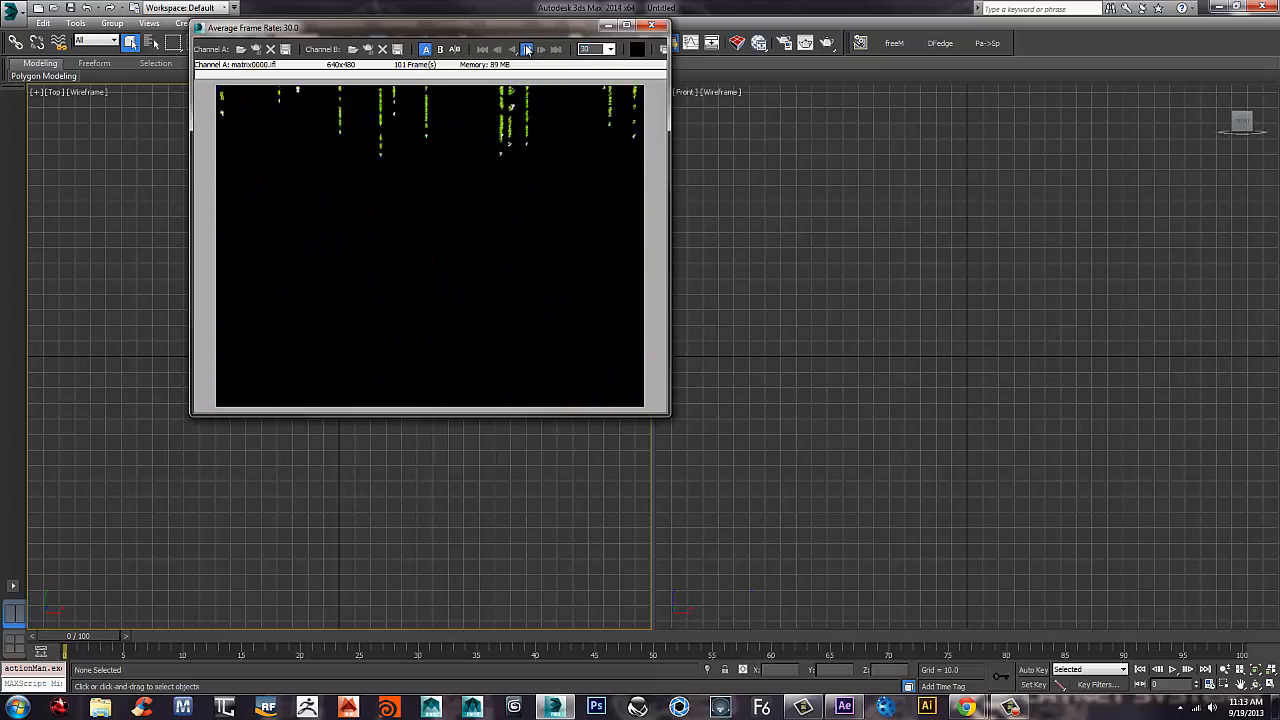
pyautogui.click(527, 49)
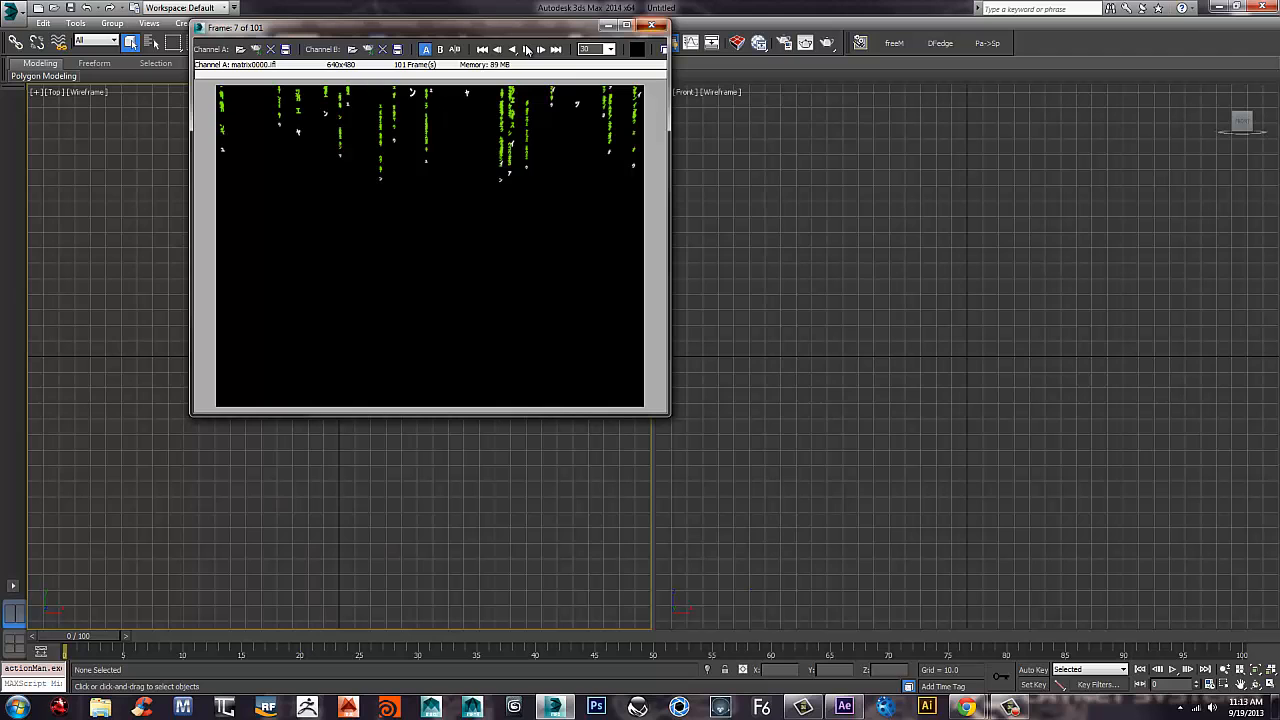
pyautogui.click(651, 25)
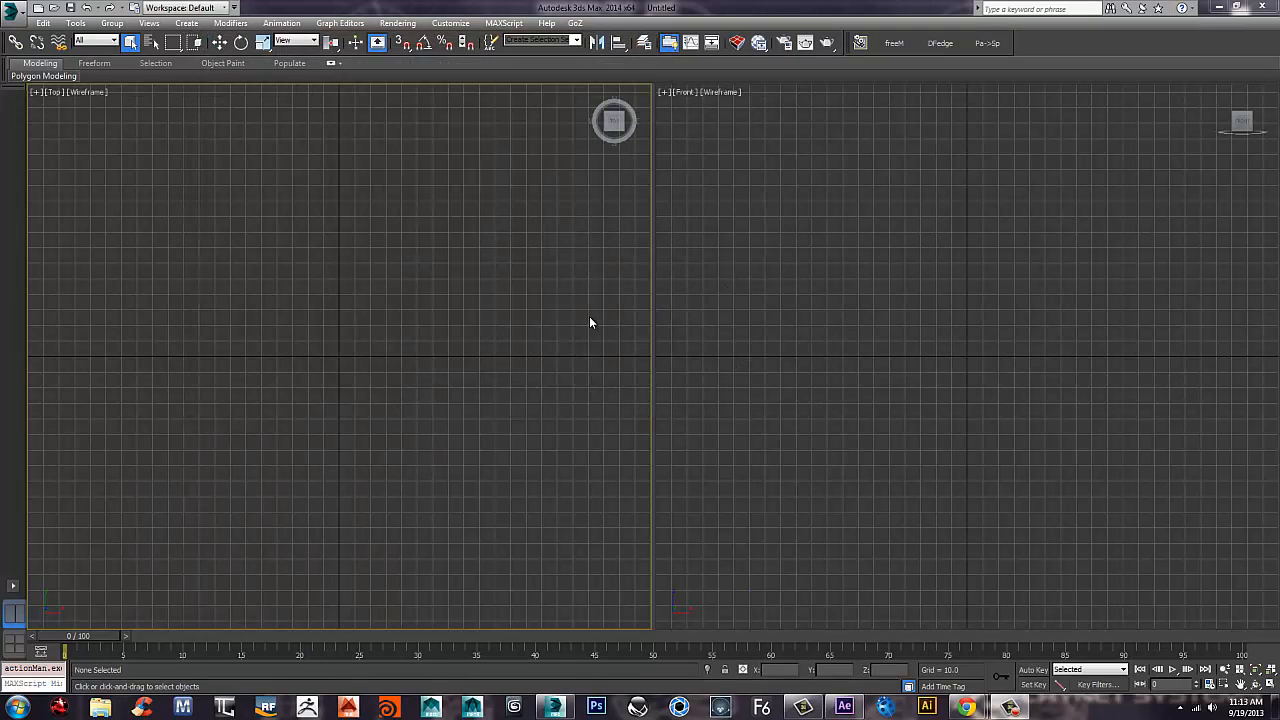
# Open Particle View and create a new Standard Flow particle system.
pyautogui.press('6')
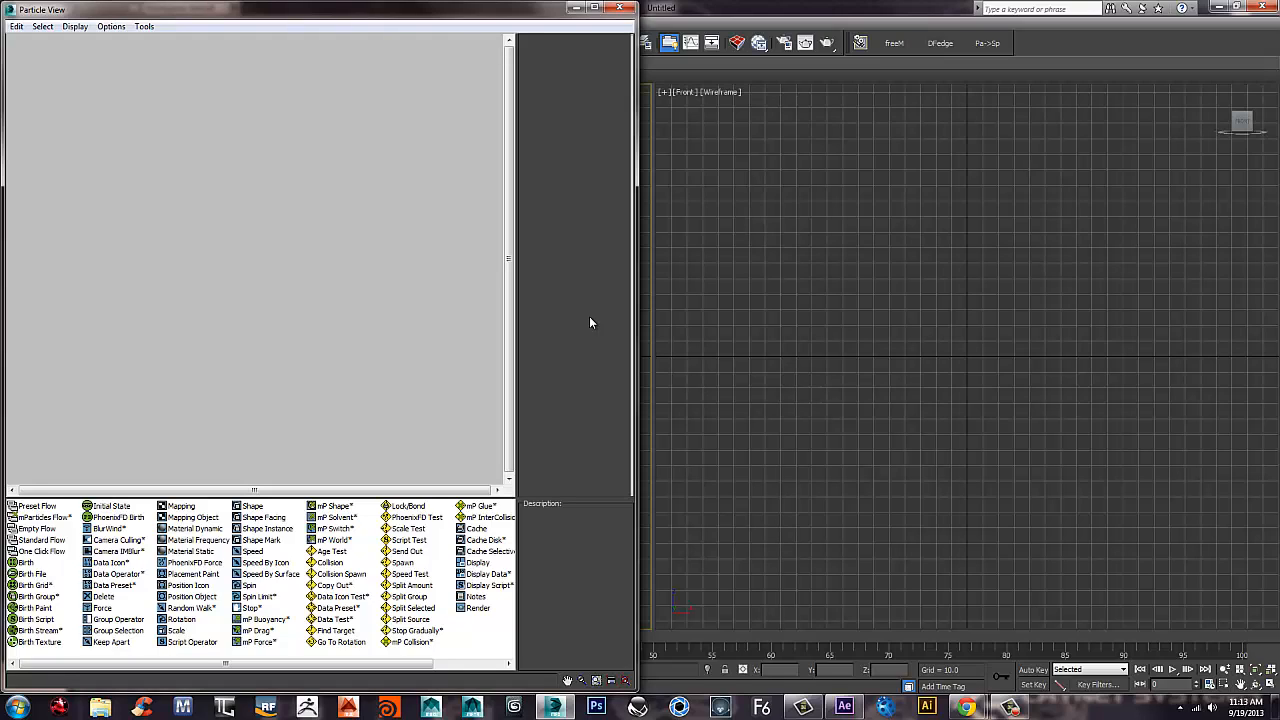
pyautogui.rightClick(184, 81)
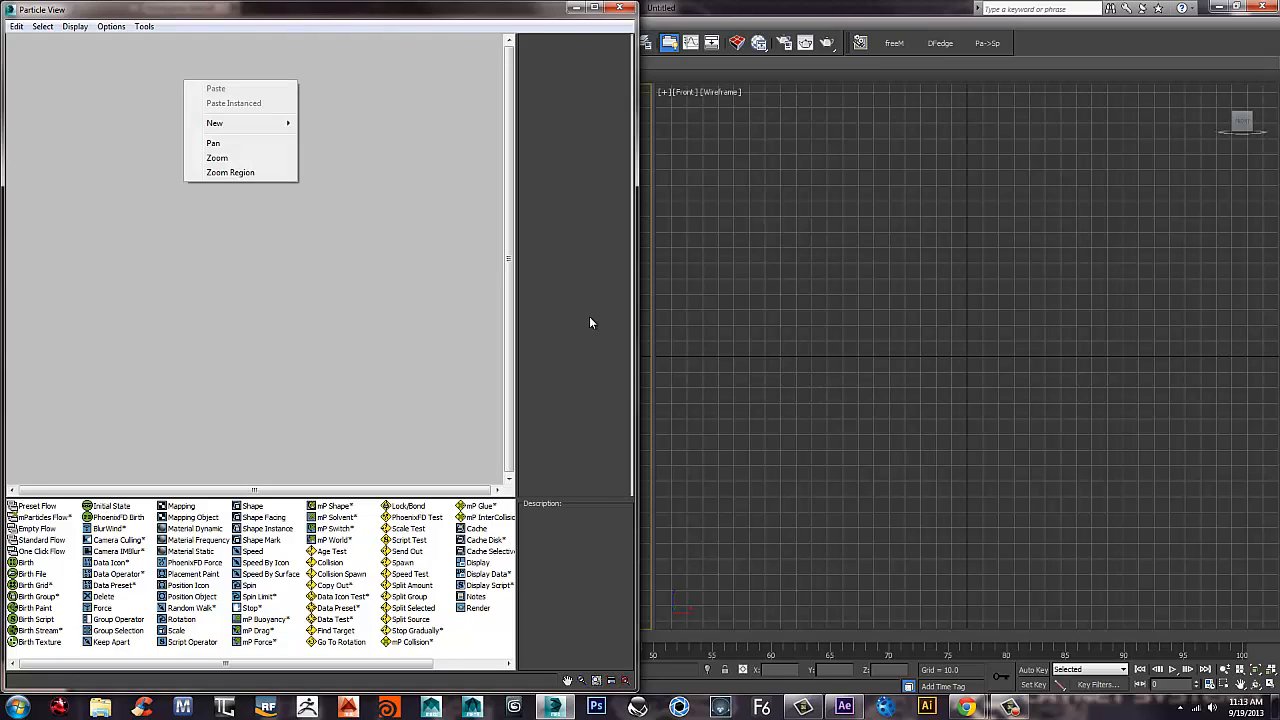
pyautogui.moveTo(214, 122)
pyautogui.moveTo(343, 122)
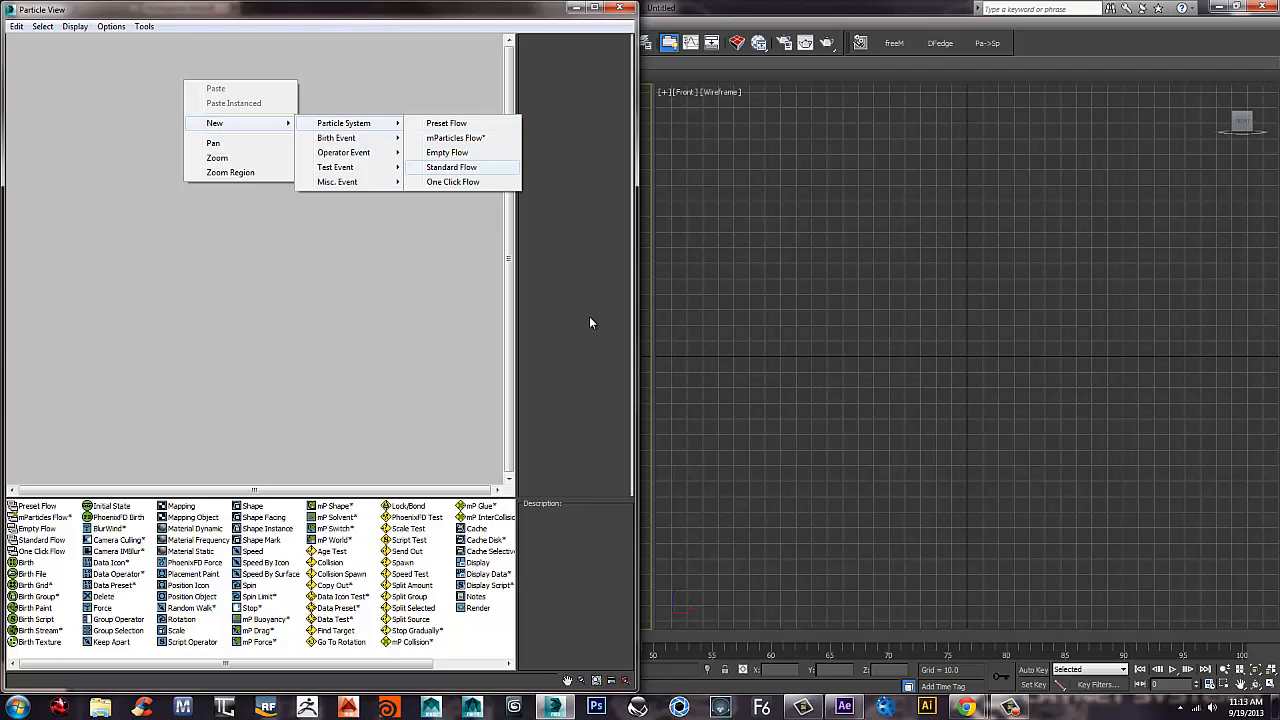
pyautogui.click(451, 167)
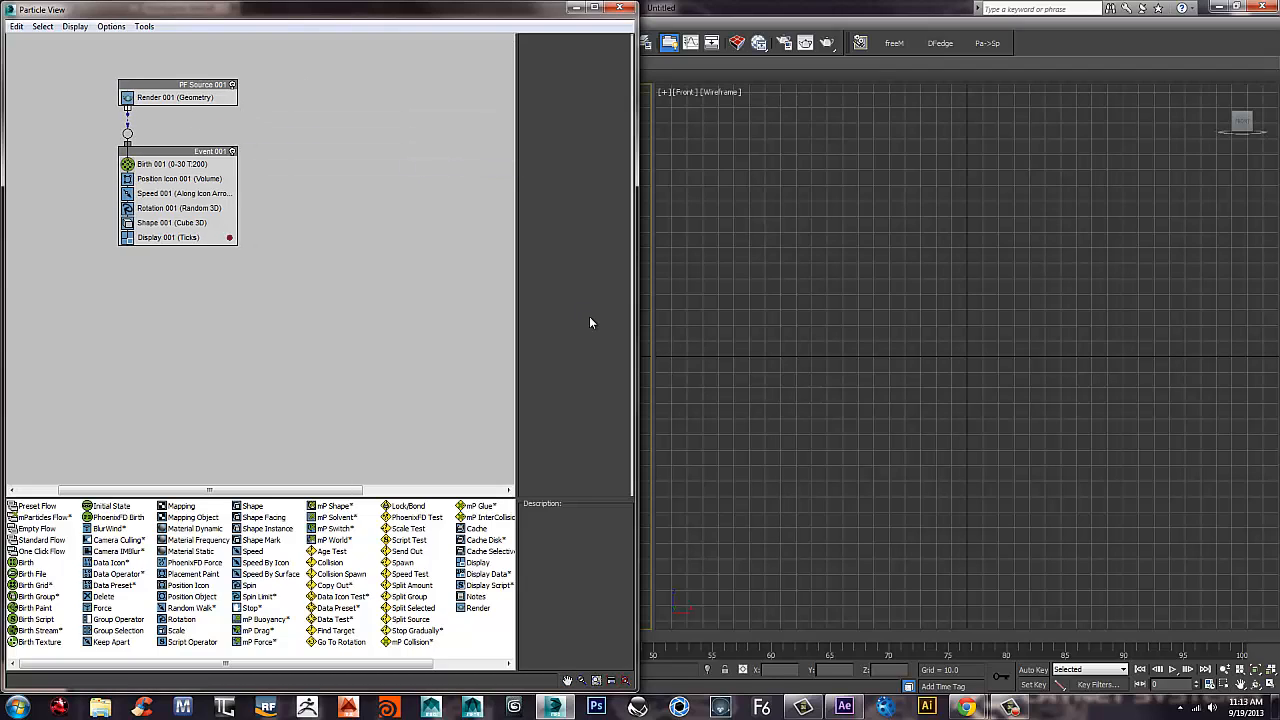
# Switch the Front viewport to Perspective and disable the Top viewport.
pyautogui.press('p')
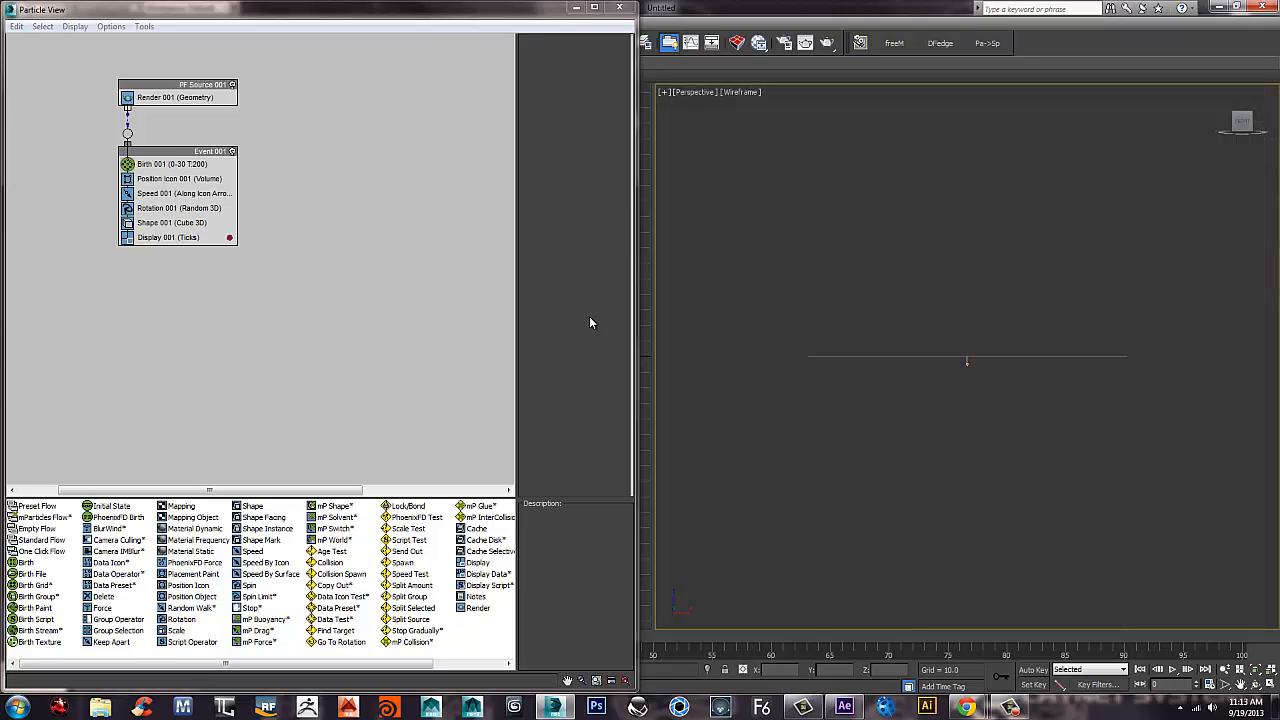
pyautogui.press('6')
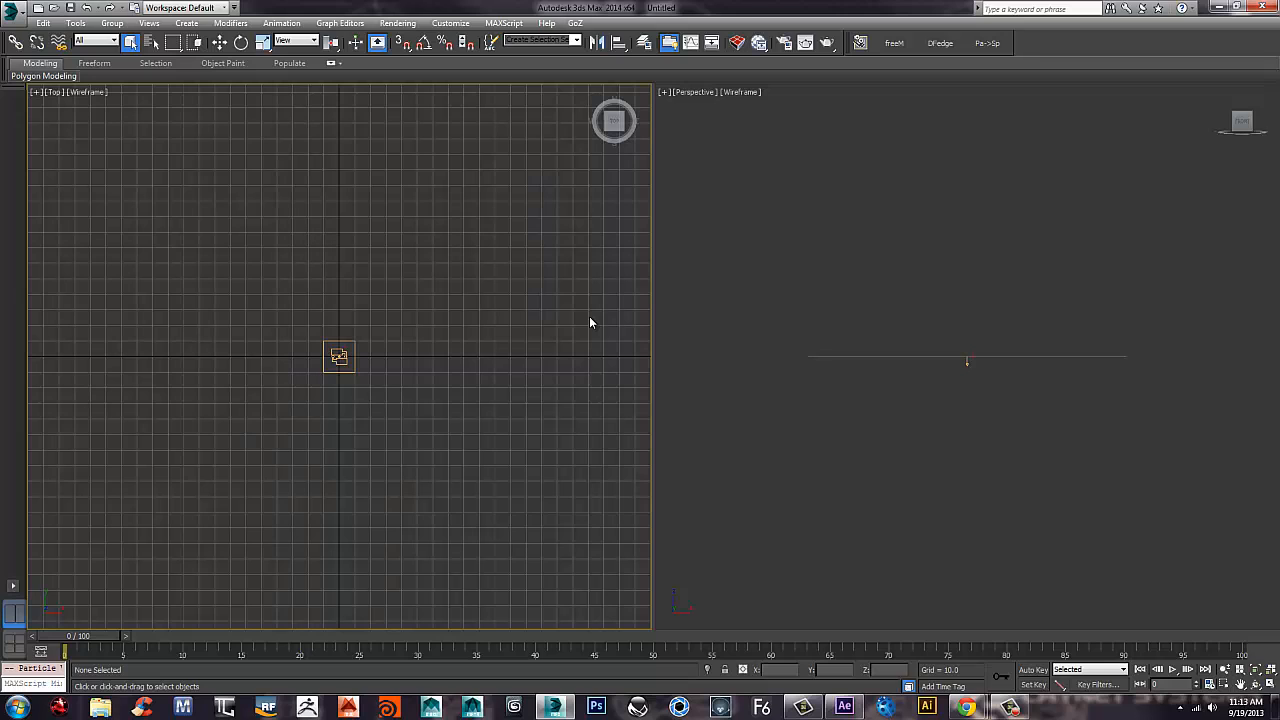
pyautogui.press('d')
pyautogui.press('super+shift')
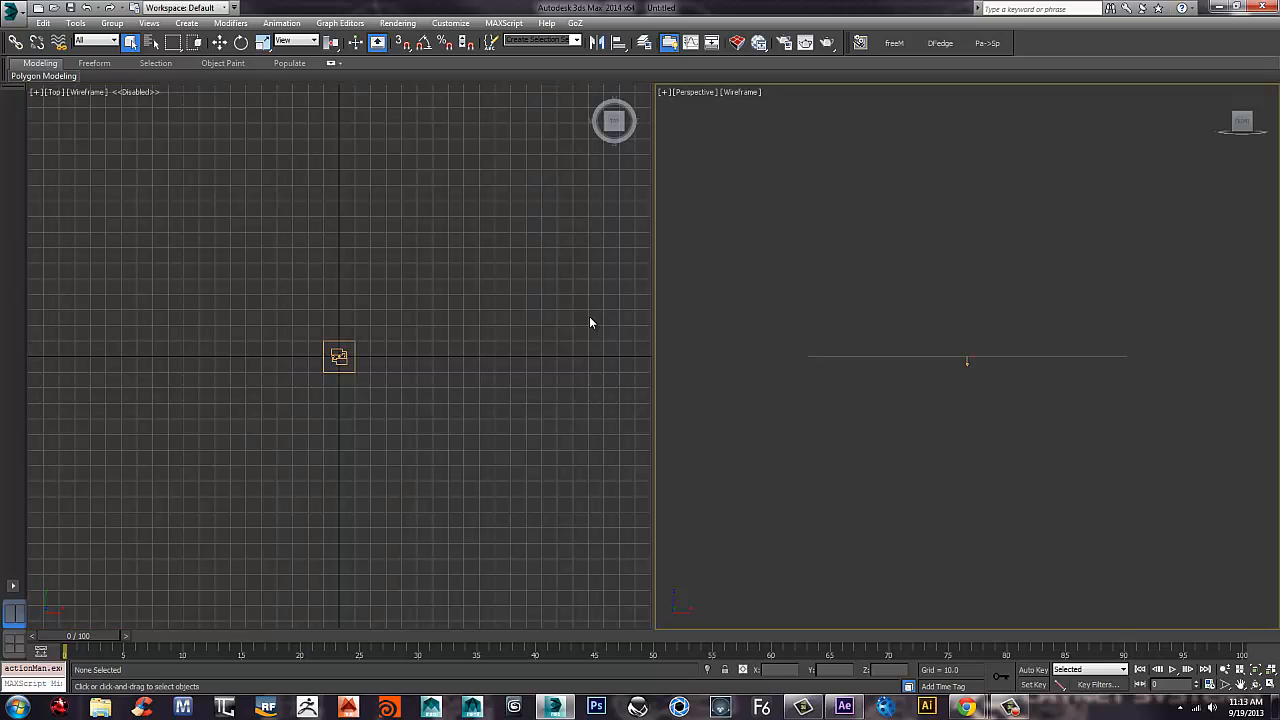
# Set the Birth operator's emit start to -20 and emit stop to 100 in Particle View.
pyautogui.press('6')
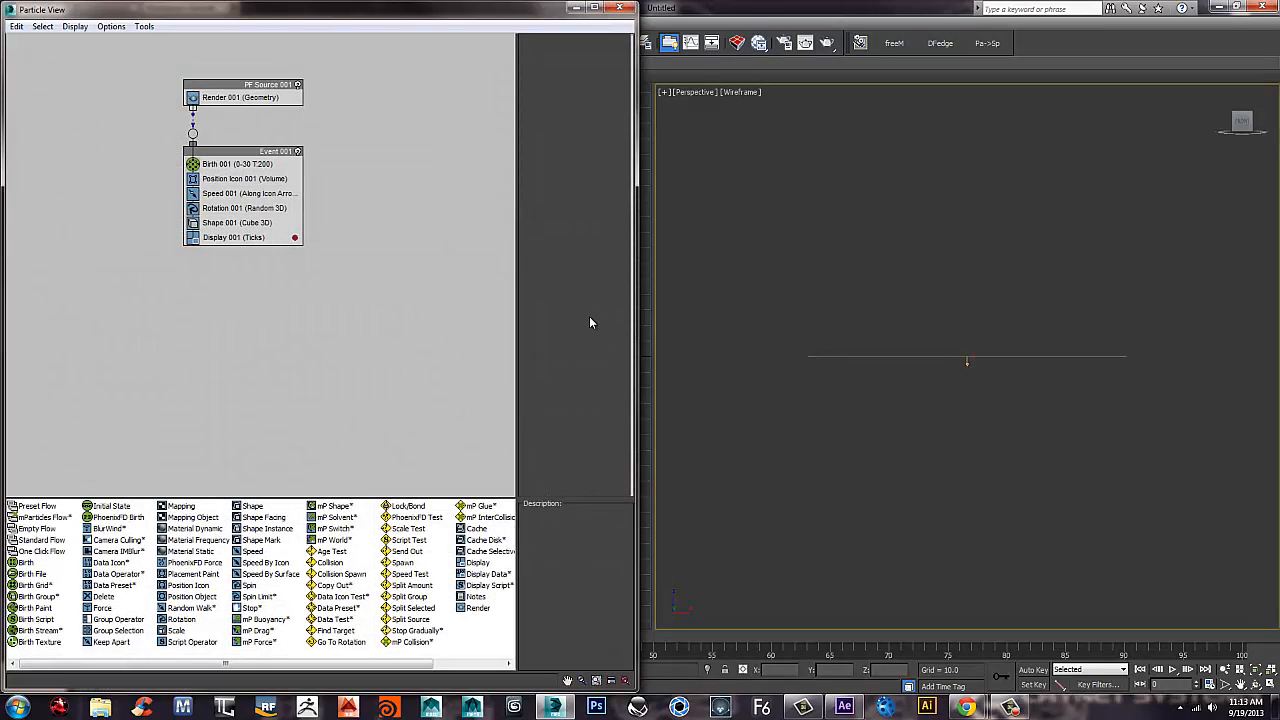
pyautogui.click(250, 164)
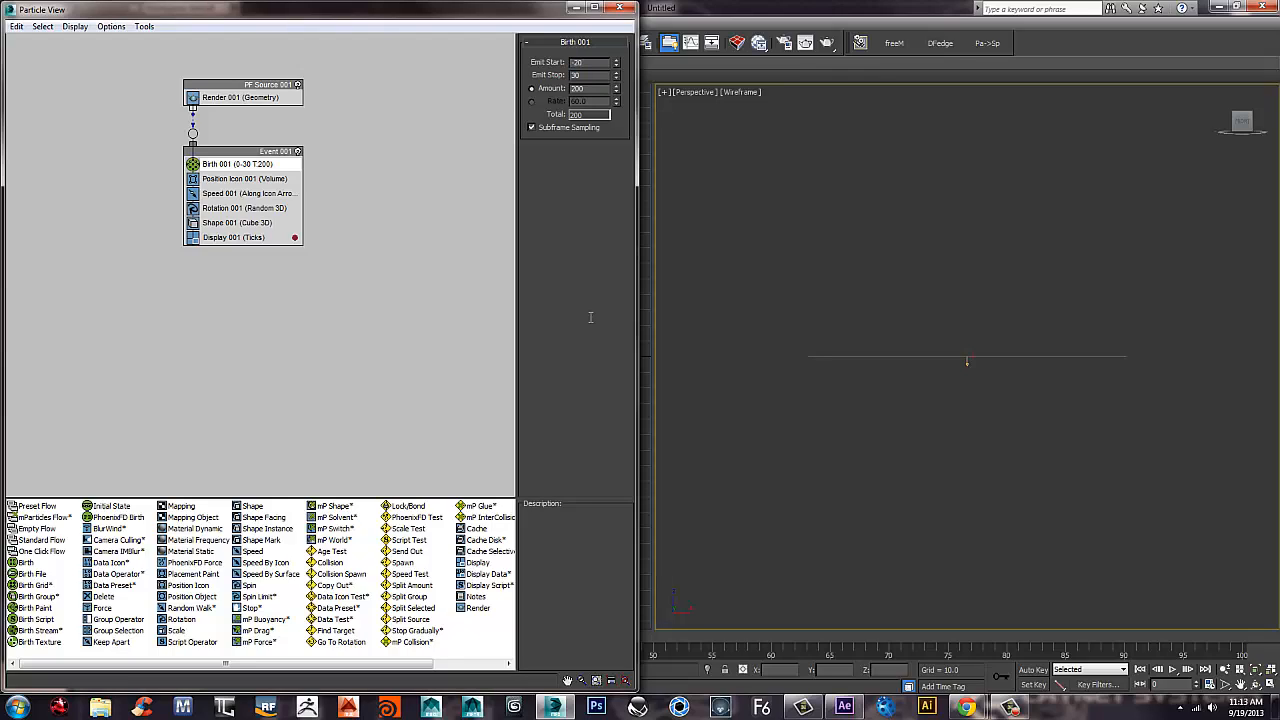
pyautogui.write('-20')
pyautogui.press('Tab')
pyautogui.press('Return')
pyautogui.press('Return')
pyautogui.press('Tab')
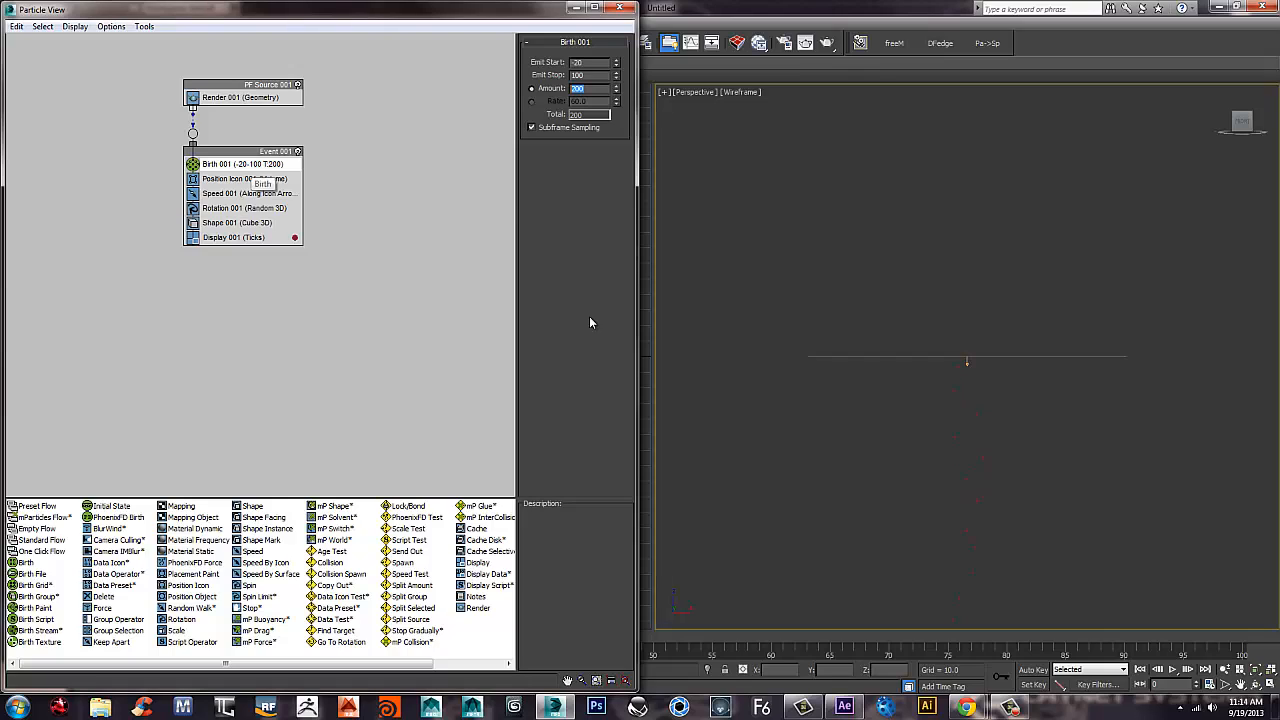
# Delete the Rotation and Shape operators from Event 001.
pyautogui.click(256, 179)
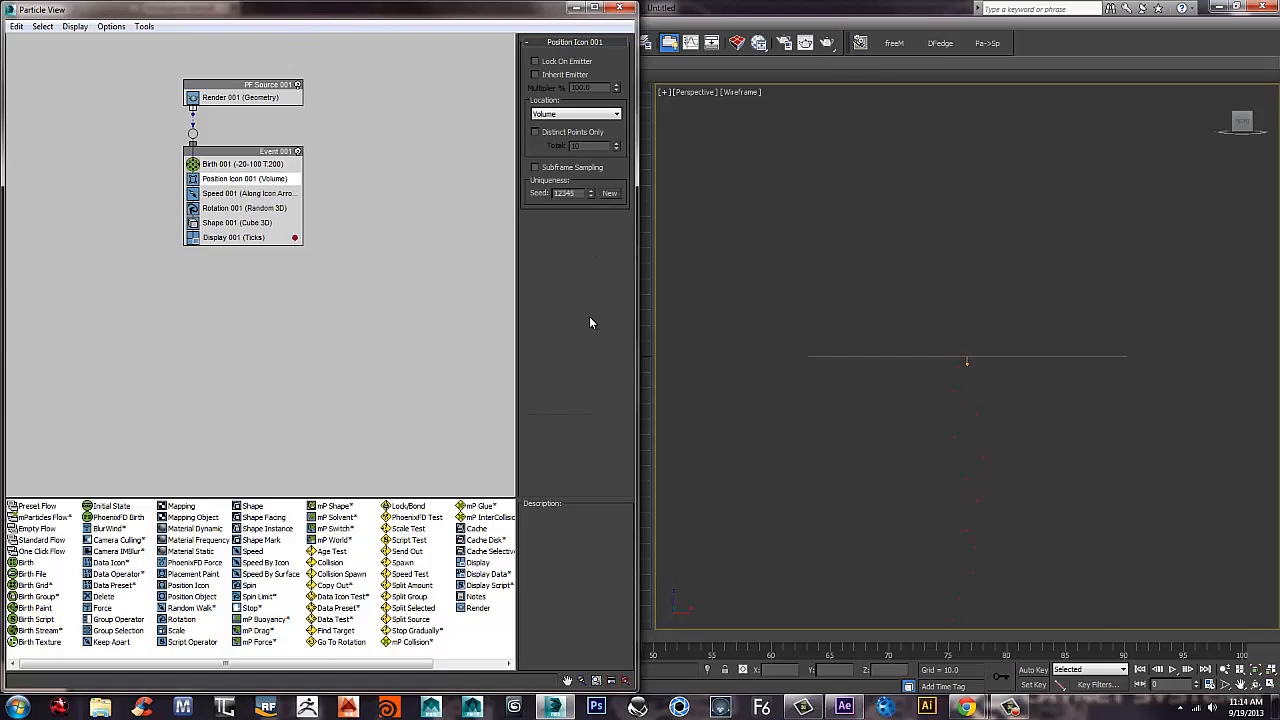
pyautogui.click(276, 195)
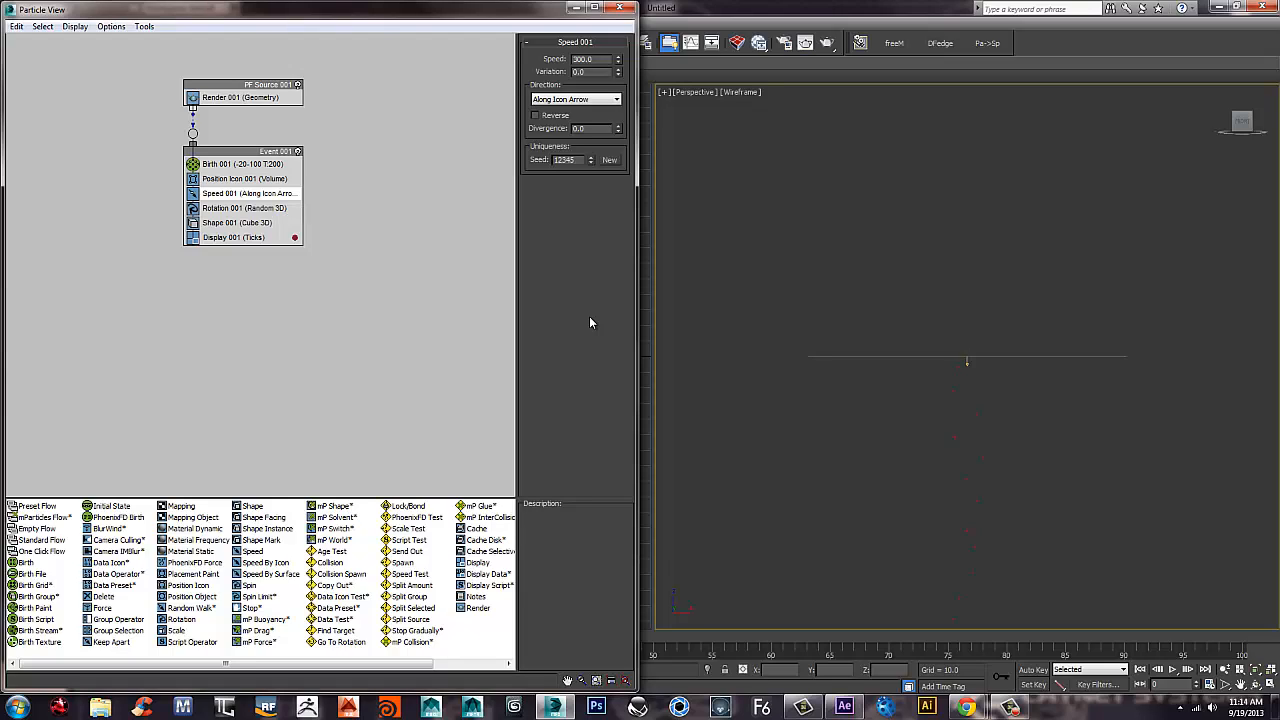
pyautogui.press('Escape')
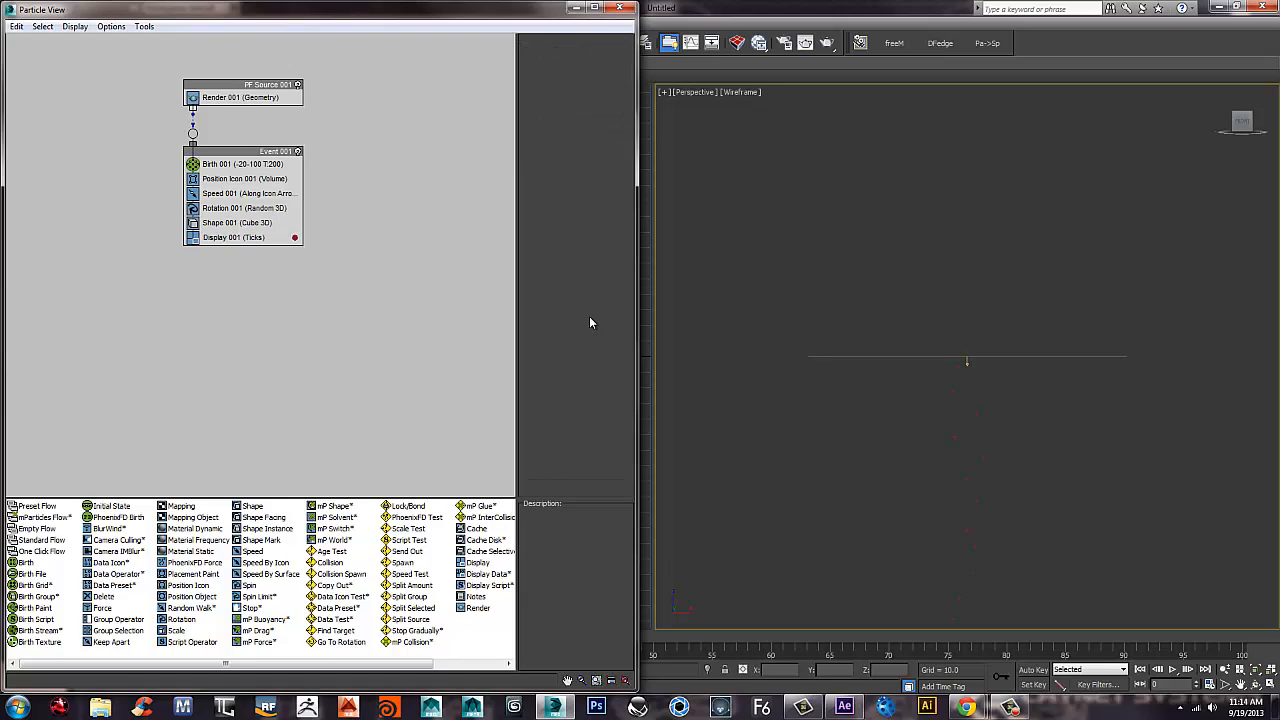
pyautogui.rightClick(234, 205)
pyautogui.click(264, 361)
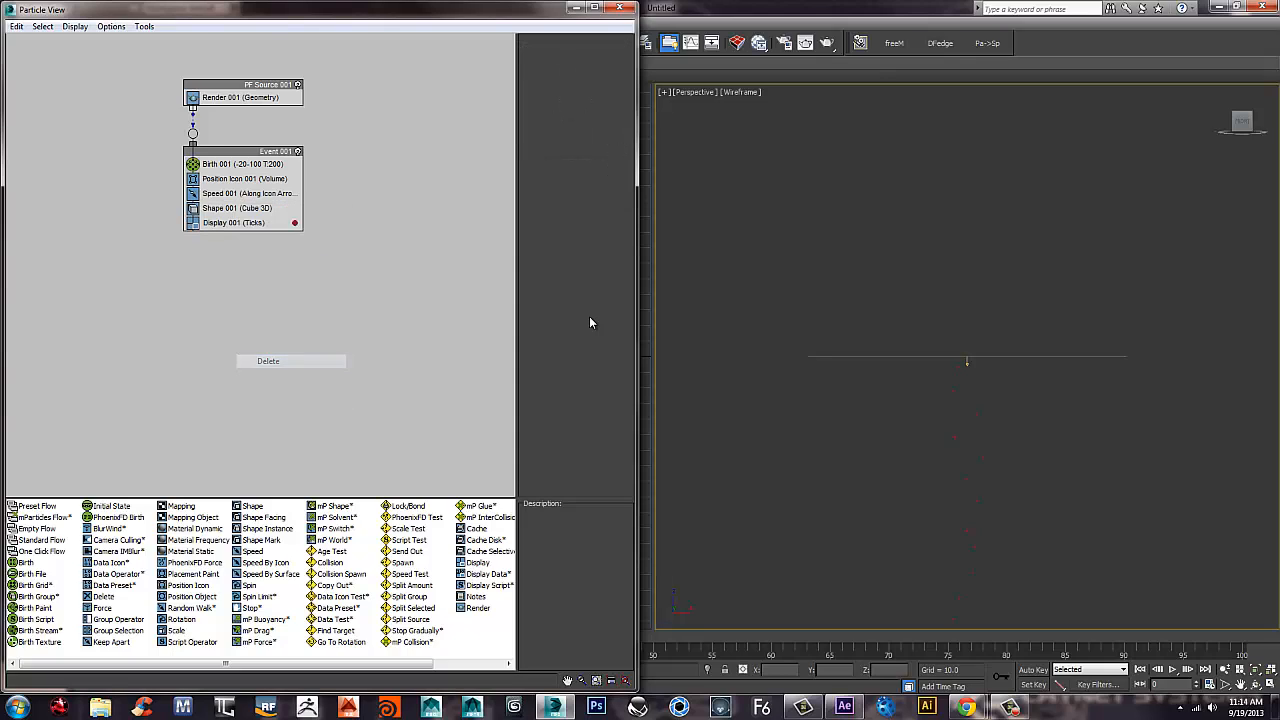
pyautogui.click(234, 208)
pyautogui.rightClick(234, 208)
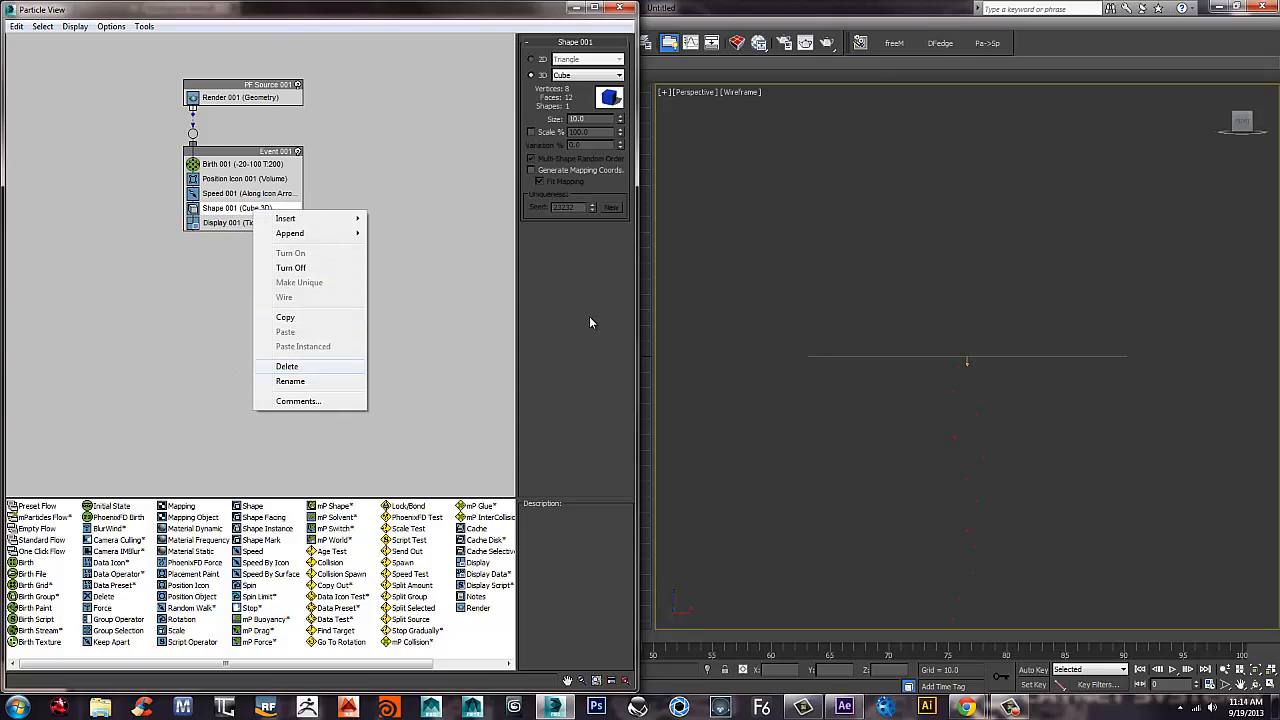
pyautogui.click(287, 366)
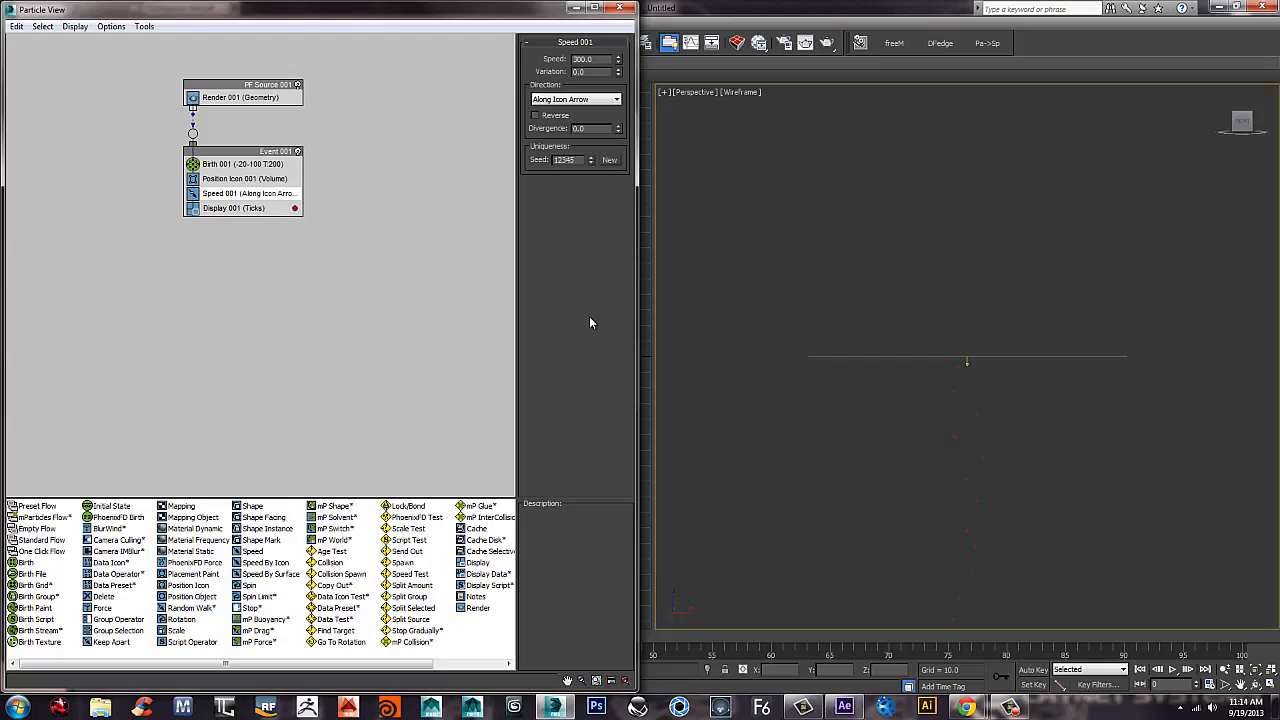
# Play the particle animation briefly and set the PF Source viewport quantity multiplier to 100%.
pyautogui.press('/')
pyautogui.press('/')
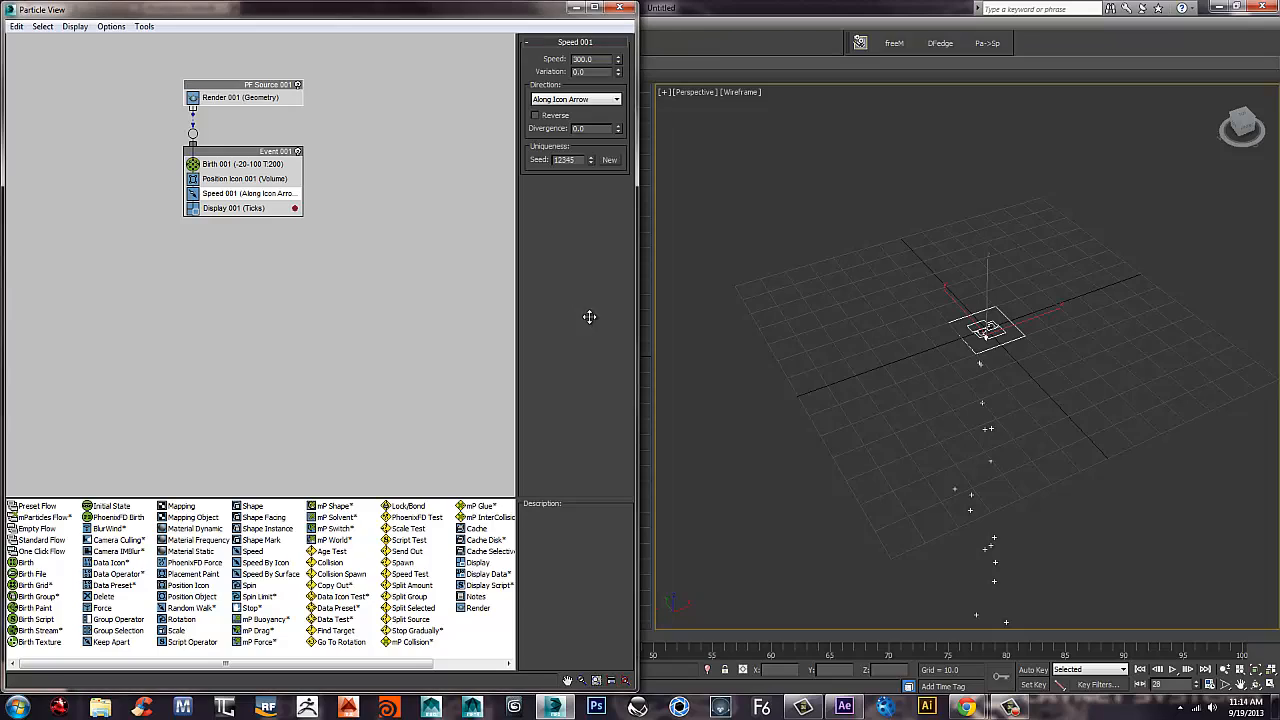
pyautogui.doubleClick(590, 172)
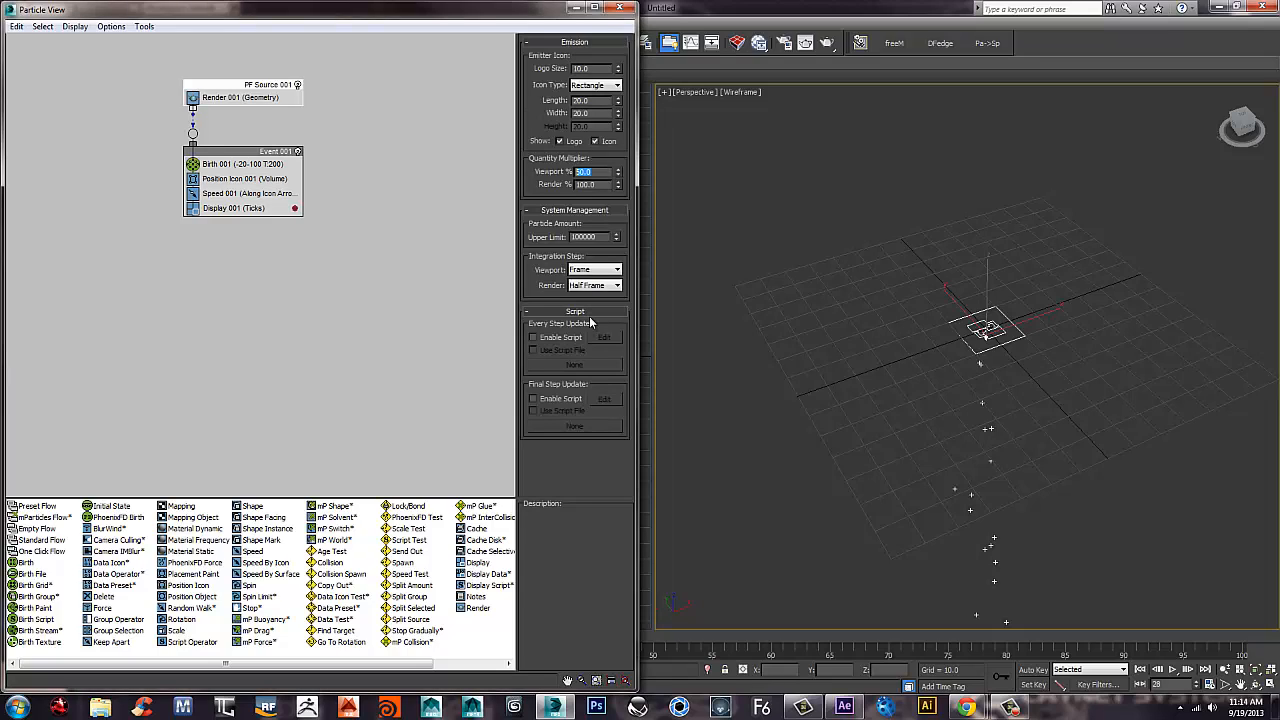
pyautogui.write('100')
pyautogui.press('Return')
# Set the PF Source emitter icon's length to 0 and width to 150, and play back the particle flow.
pyautogui.doubleClick(581, 100)
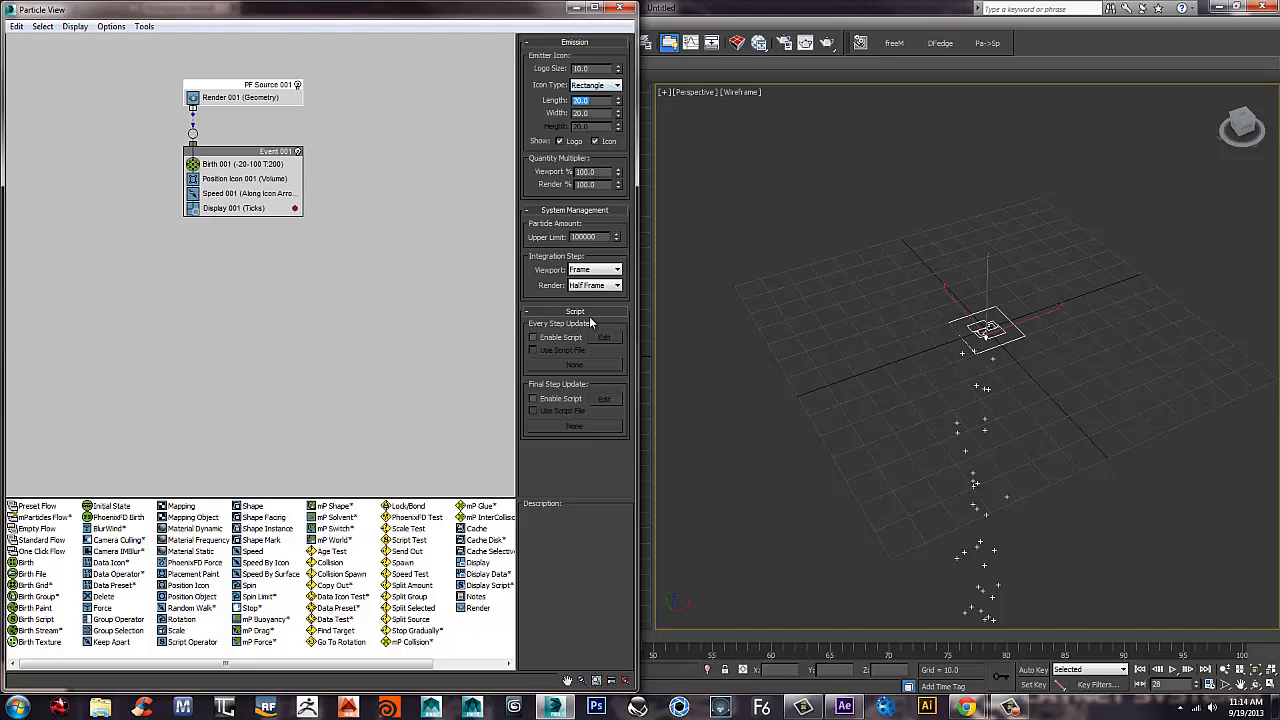
pyautogui.moveTo(618, 100); pyautogui.dragTo(618, 86)
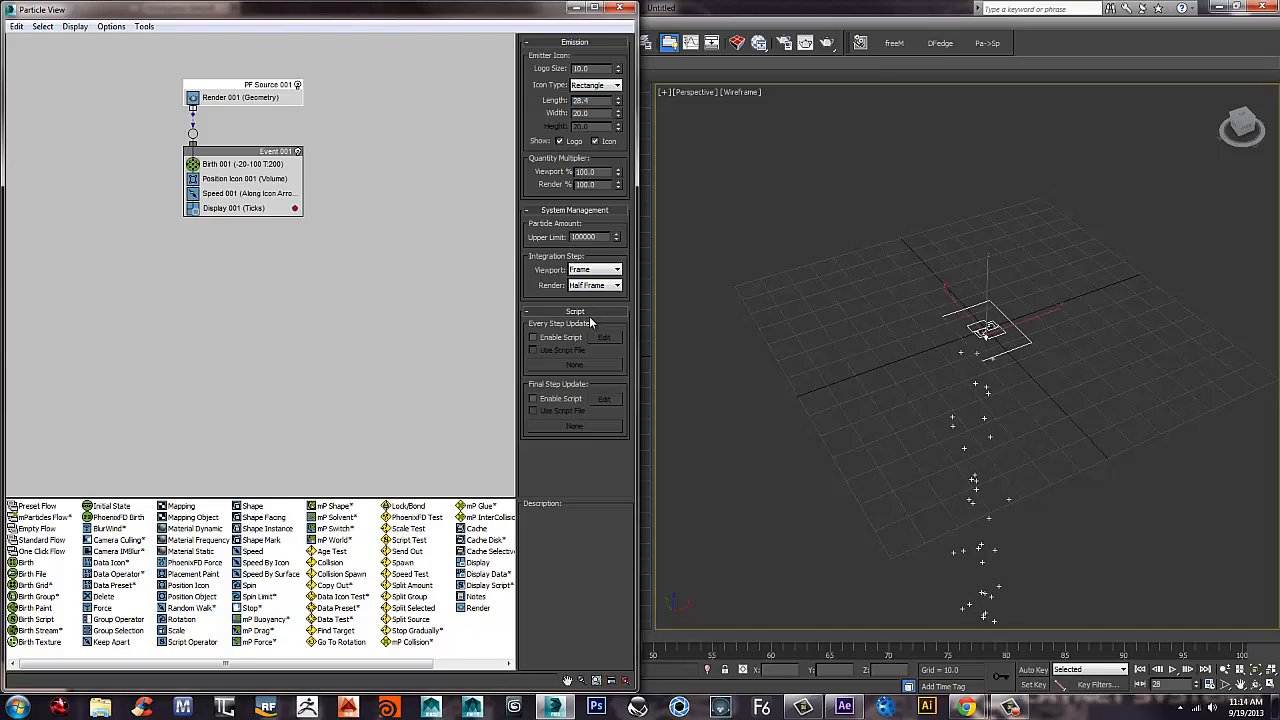
pyautogui.write('0')
pyautogui.press('Return')
pyautogui.doubleClick(588, 113)
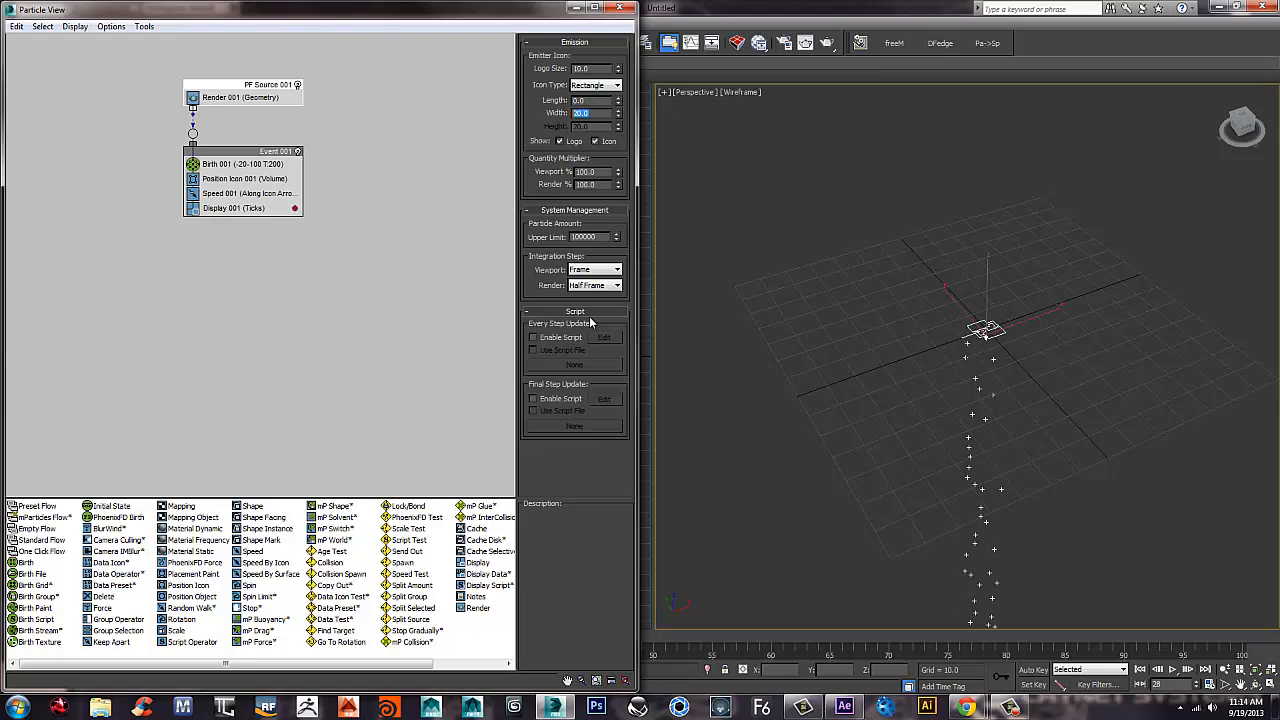
pyautogui.write('150')
pyautogui.press('Return')
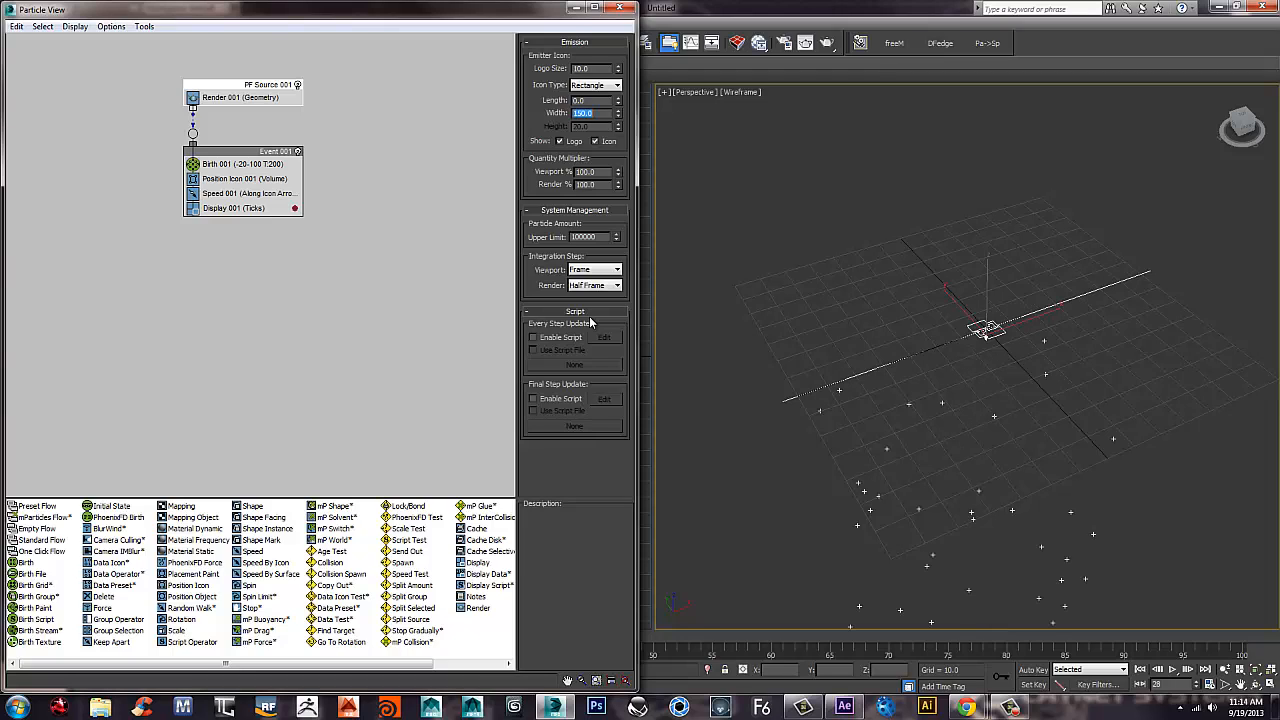
pyautogui.keyDown('alt'); pyautogui.moveTo(985, 400); pyautogui.dragTo(958, 210, button='middle'); pyautogui.keyUp('alt')
pyautogui.scroll(-2, 975, 335)
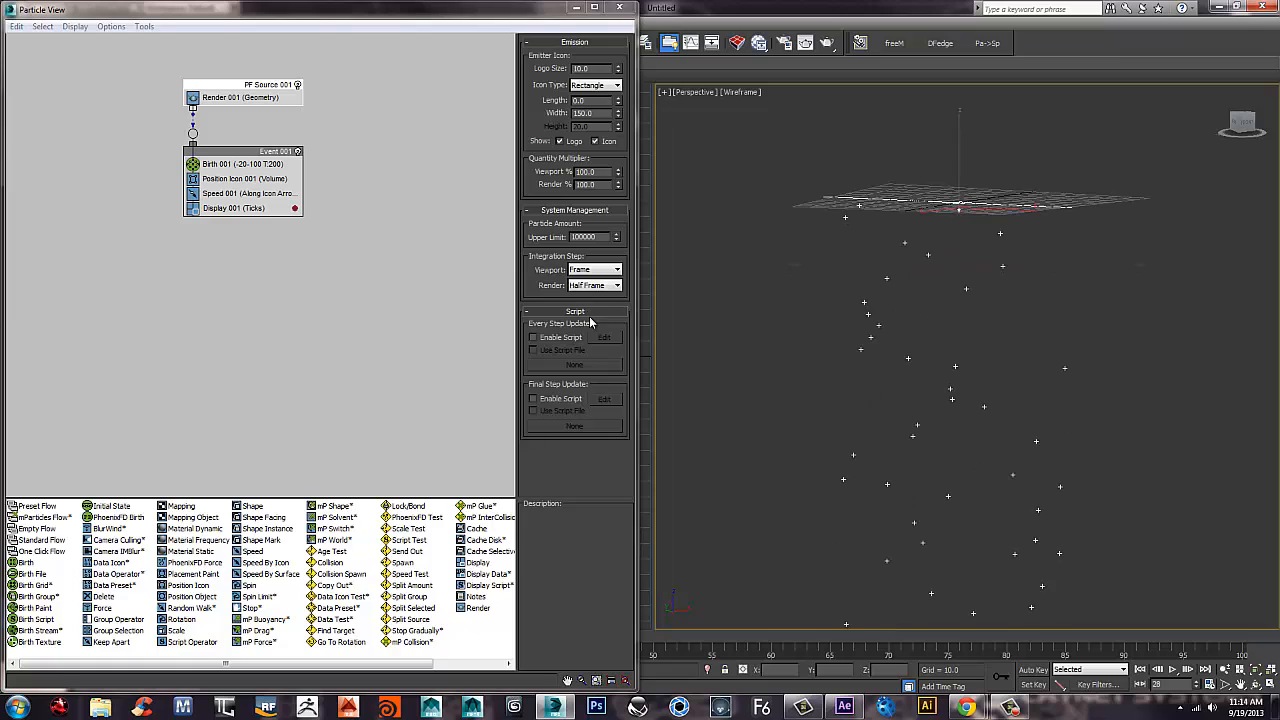
pyautogui.press('Home')
pyautogui.press('/')
pyautogui.press('/')
# Append a Delete operator after the Display operator in Event 001.
pyautogui.click(268, 164)
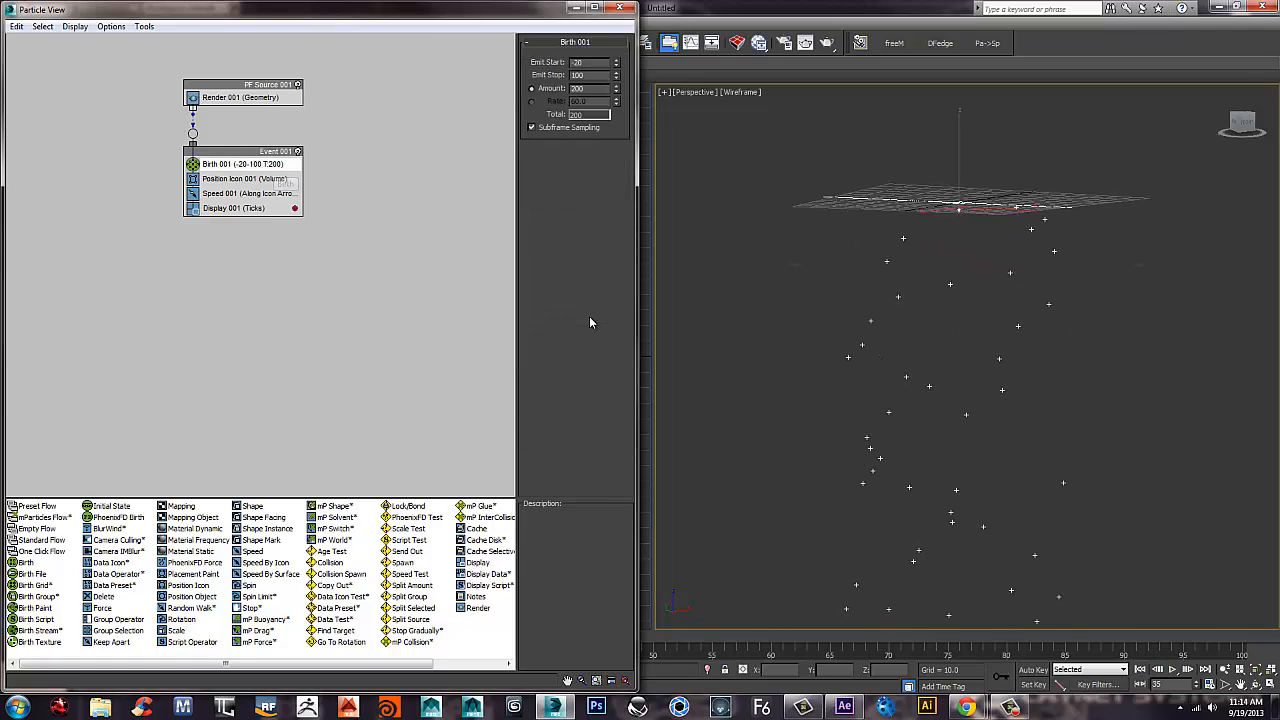
pyautogui.click(250, 208)
pyautogui.rightClick(282, 204)
pyautogui.moveTo(330, 225)
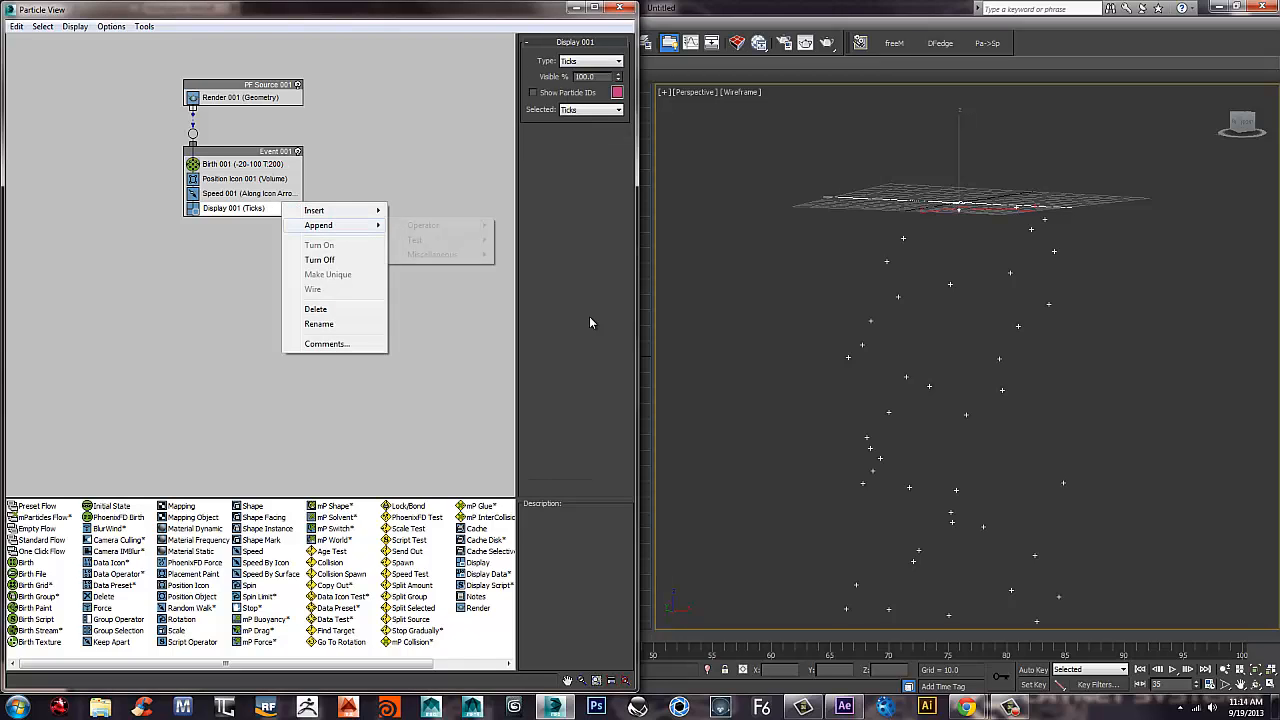
pyautogui.moveTo(415, 240)
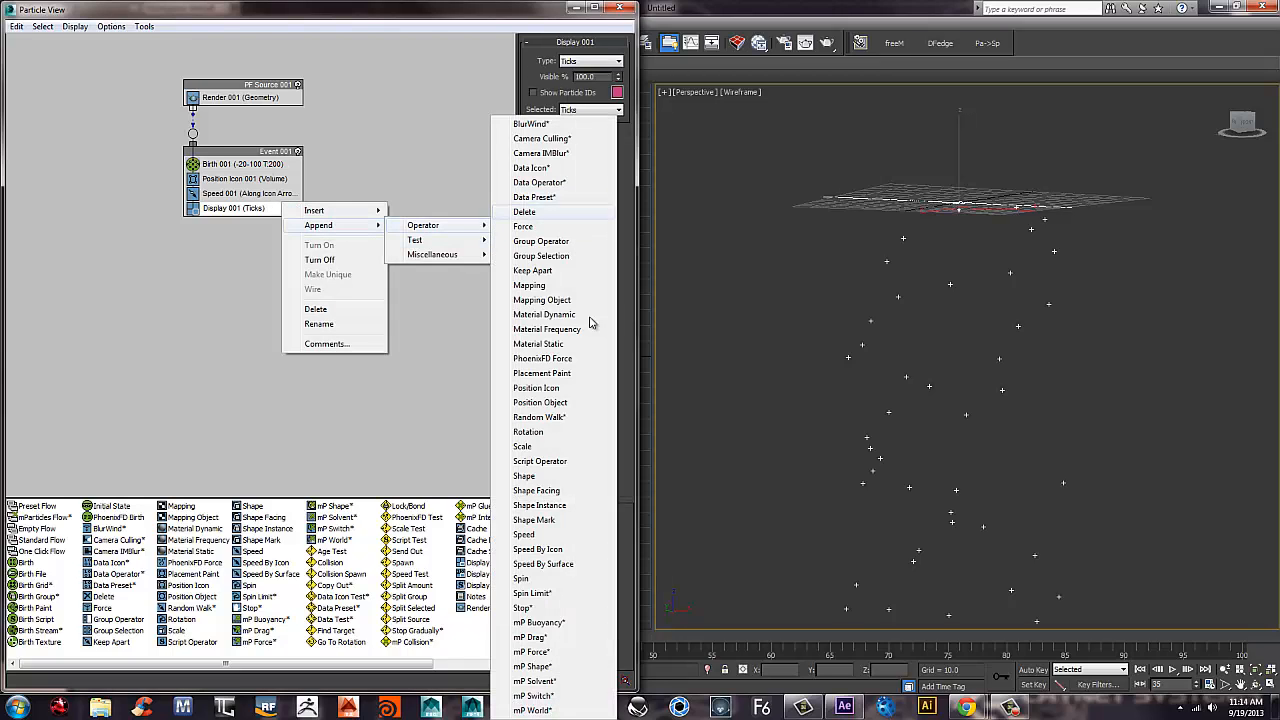
pyautogui.click(545, 208)
# Set the Delete operator to remove particles by particle age with a life span of 30.
pyautogui.click(243, 222)
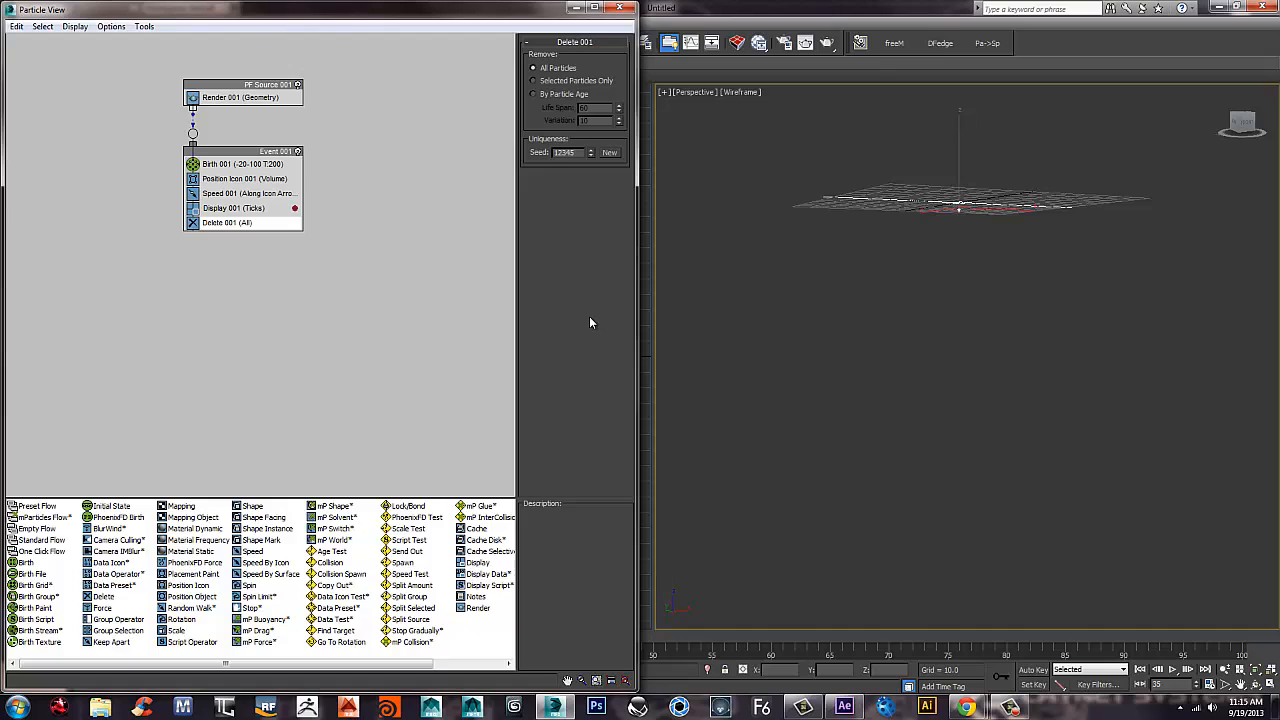
pyautogui.click(533, 94)
pyautogui.doubleClick(590, 107)
pyautogui.moveTo(960, 360); pyautogui.dragTo(941, 306, button='middle')
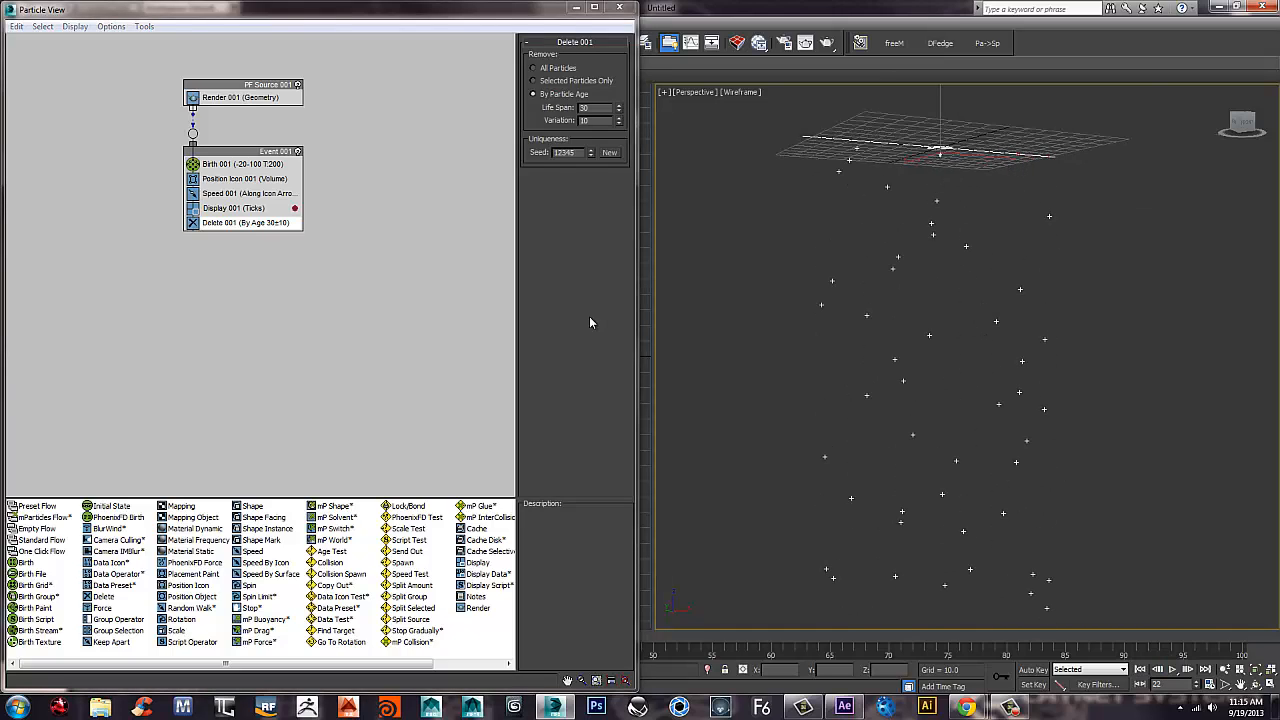
# Set the Speed operator's speed to 100 and variation to 50, and play back the particles.
pyautogui.click(243, 193)
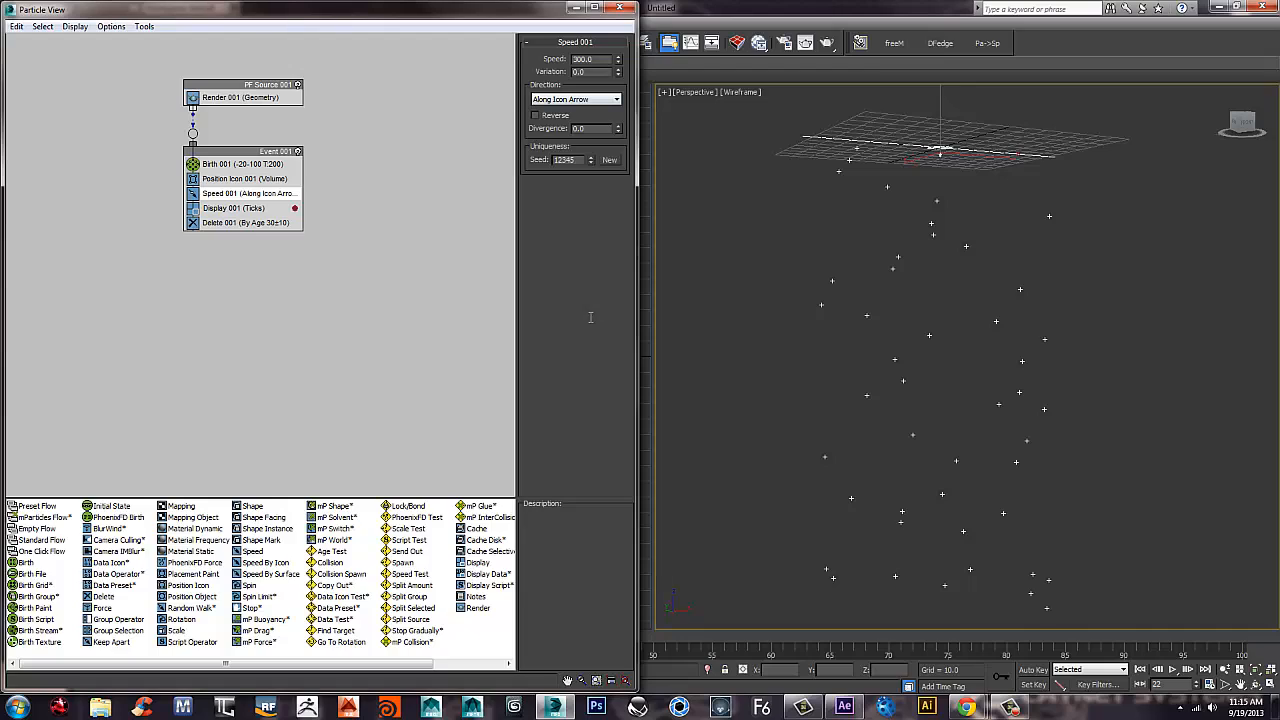
pyautogui.doubleClick(585, 59)
pyautogui.write('100')
pyautogui.press('Tab')
pyautogui.press('Return')
pyautogui.press('/')
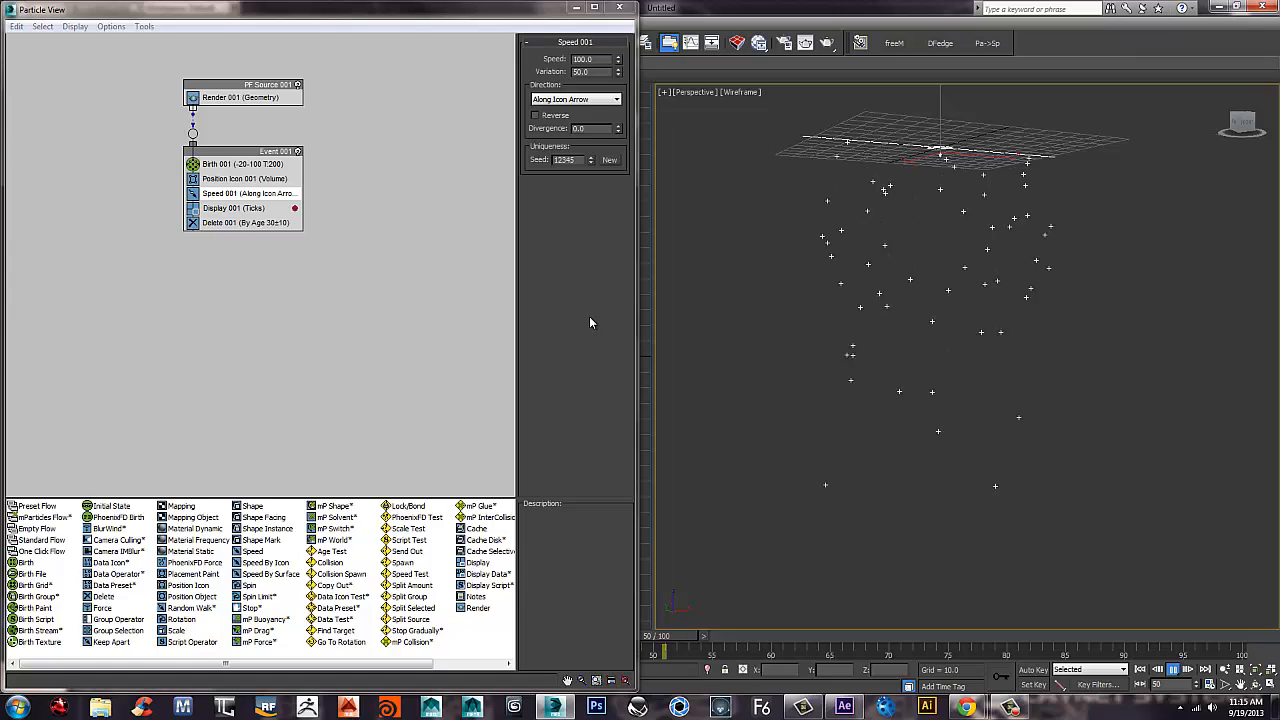
pyautogui.press('/')
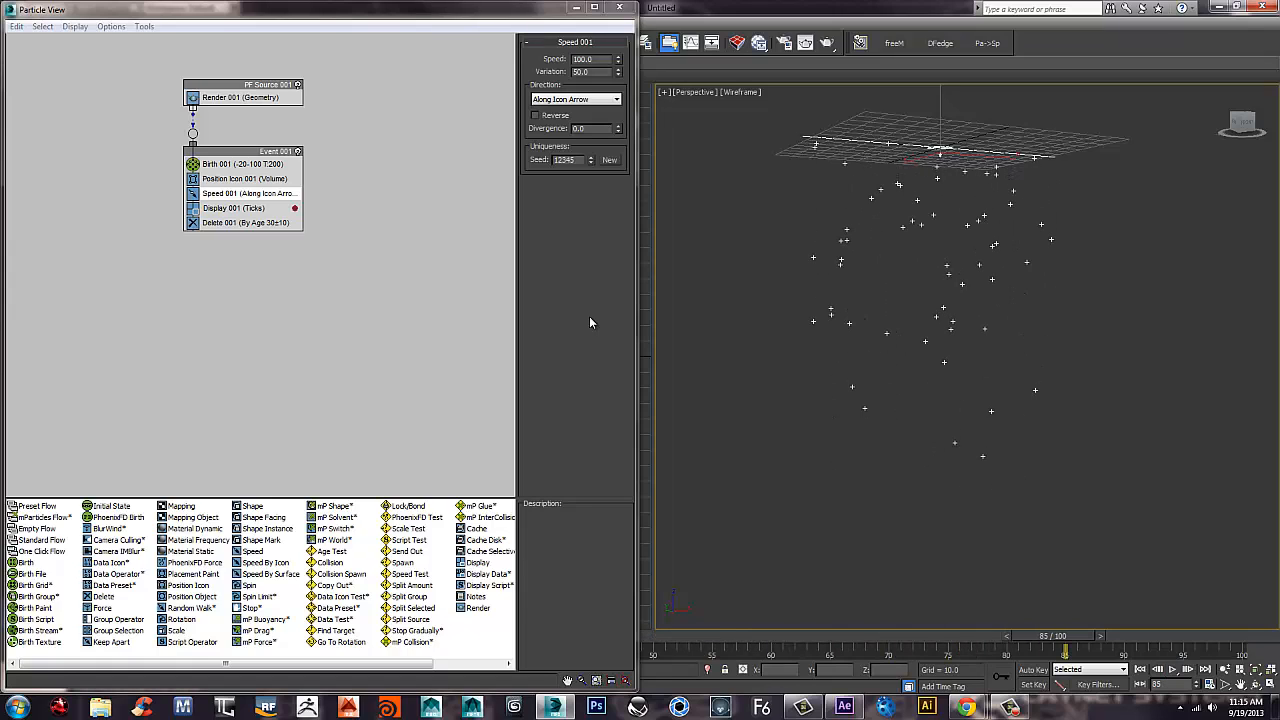
# Generate a new random seed for the Speed operator.
pyautogui.click(609, 159)
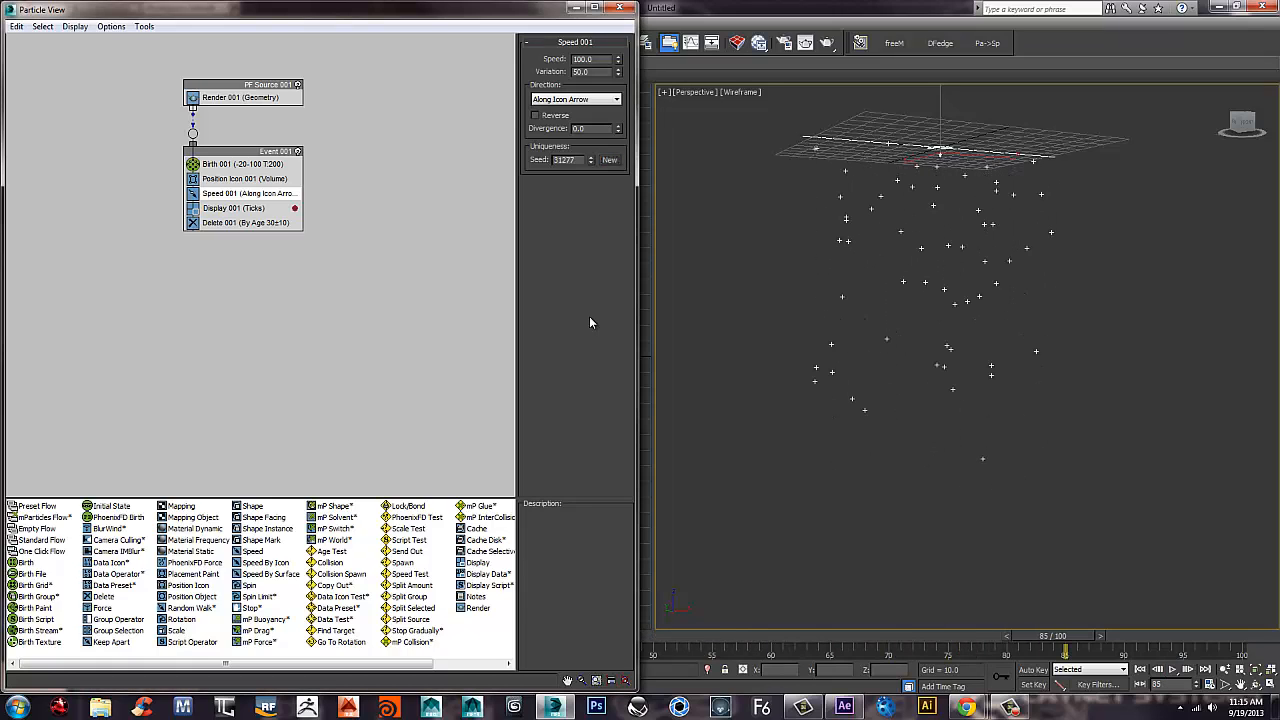
# Set the Birth operator's amount to 100 and play back the particles.
pyautogui.click(244, 178)
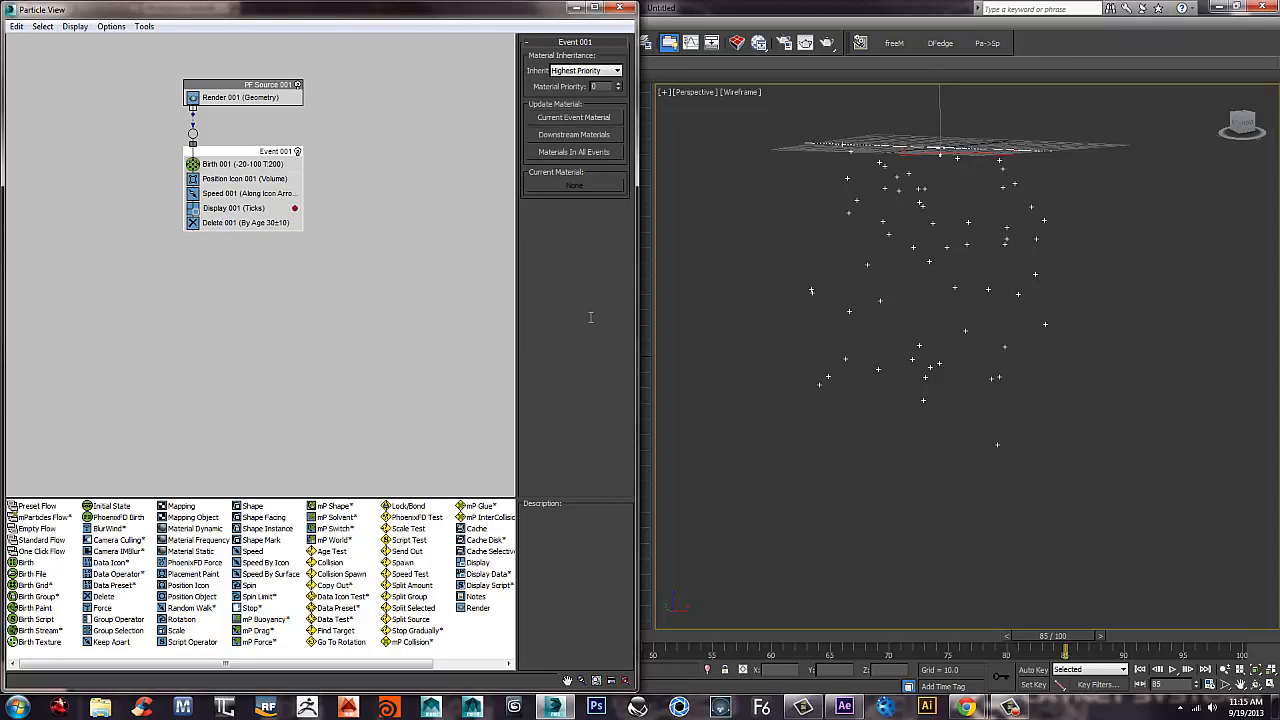
pyautogui.press('Tab')
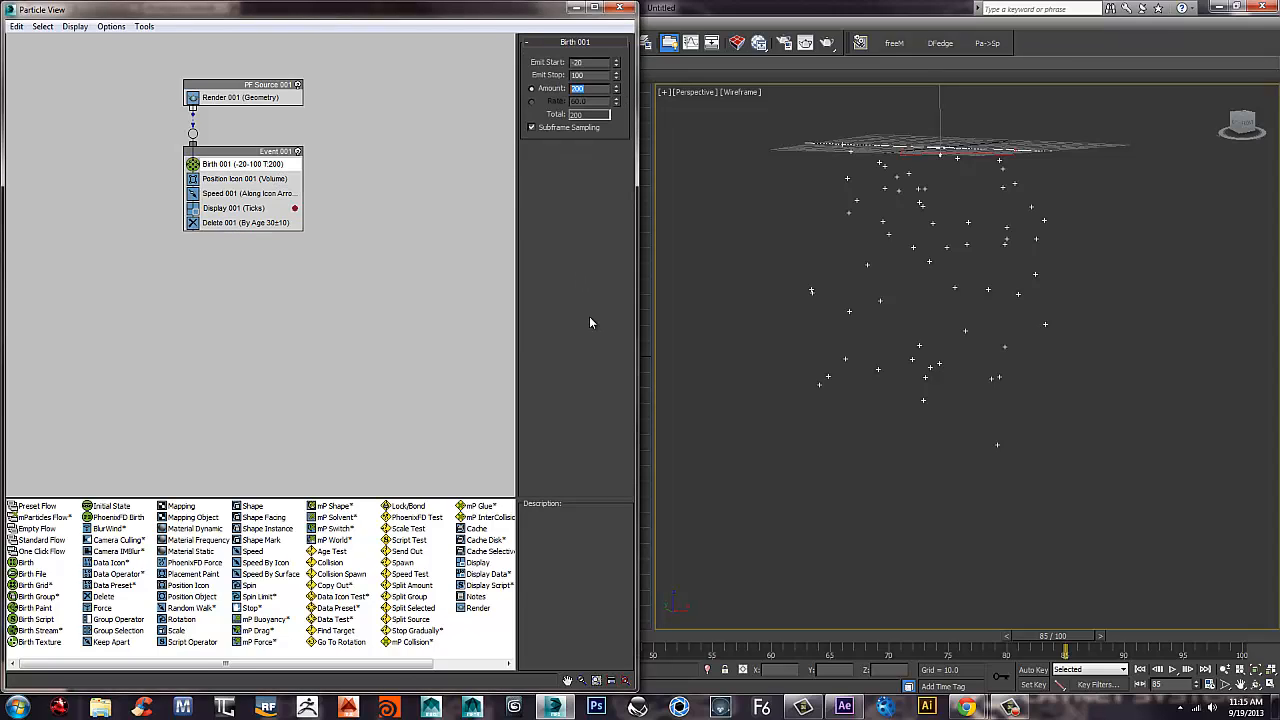
pyautogui.write('100')
pyautogui.press('Return')
pyautogui.press('/')
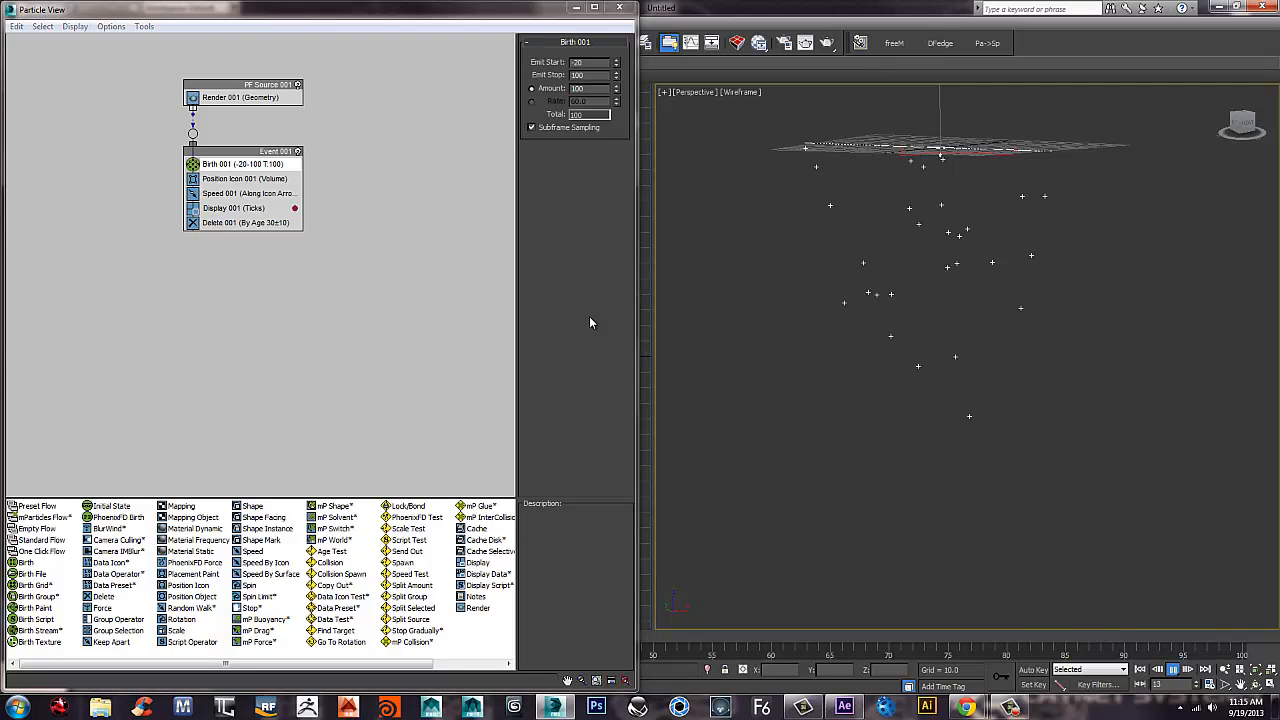
pyautogui.press('/')
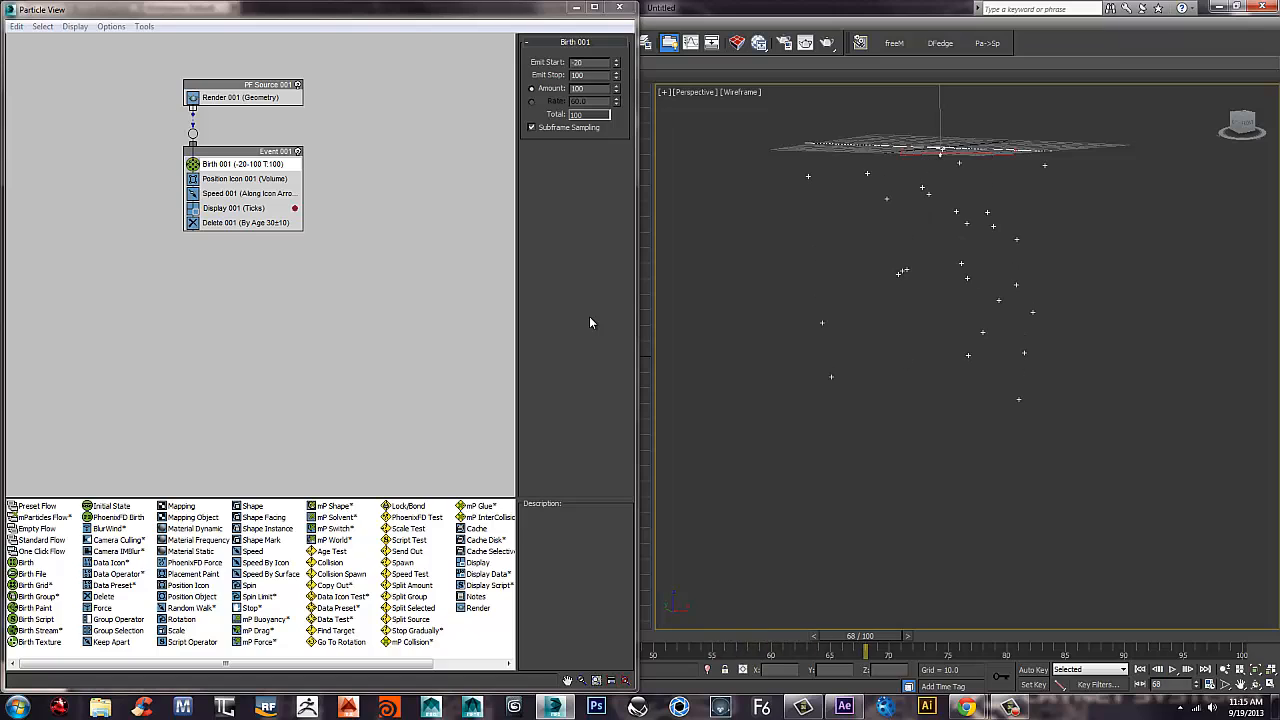
# Add a Spawn test between the Display and Delete operators in Event 001.
pyautogui.rightClick(219, 220)
pyautogui.moveTo(256, 242)
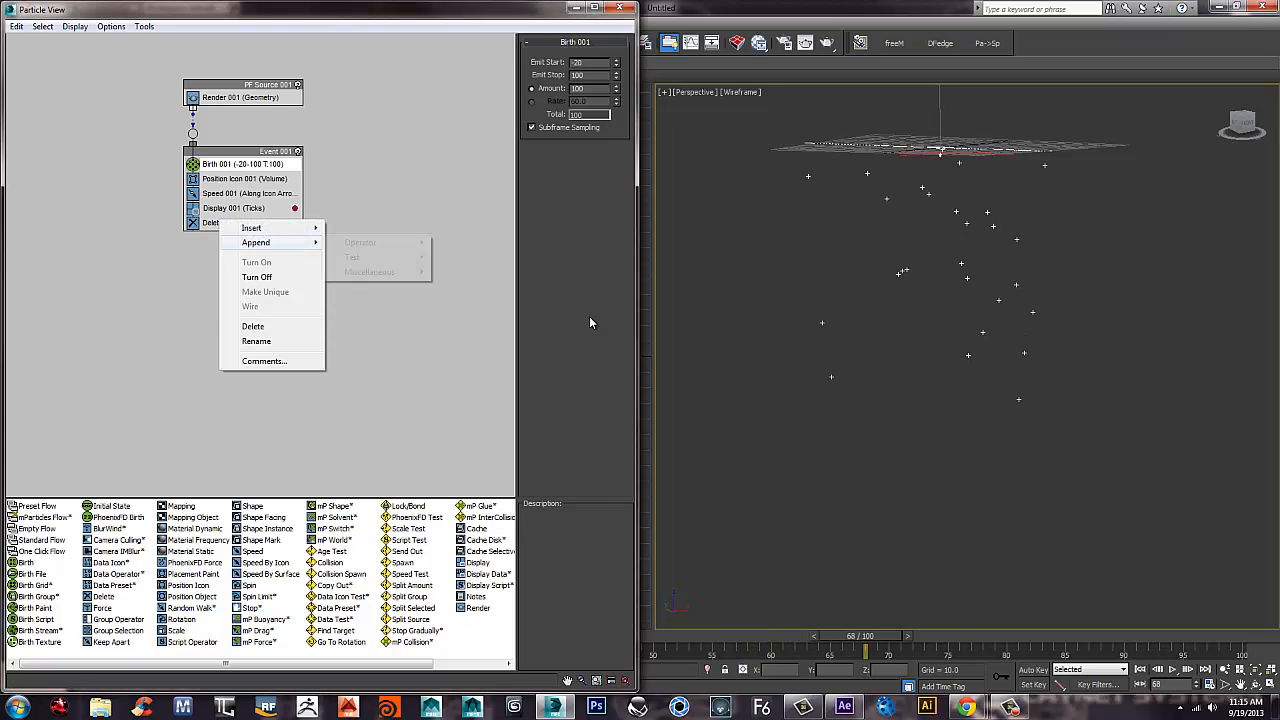
pyautogui.moveTo(375, 242)
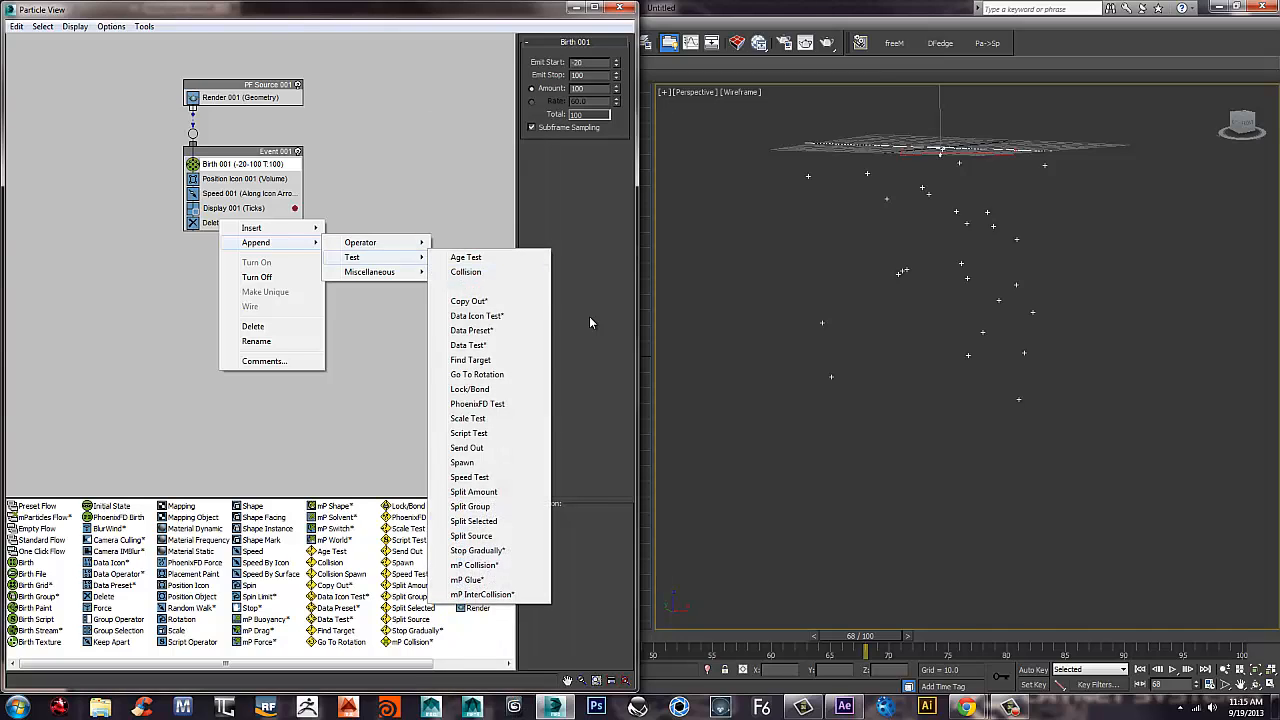
pyautogui.click(462, 462)
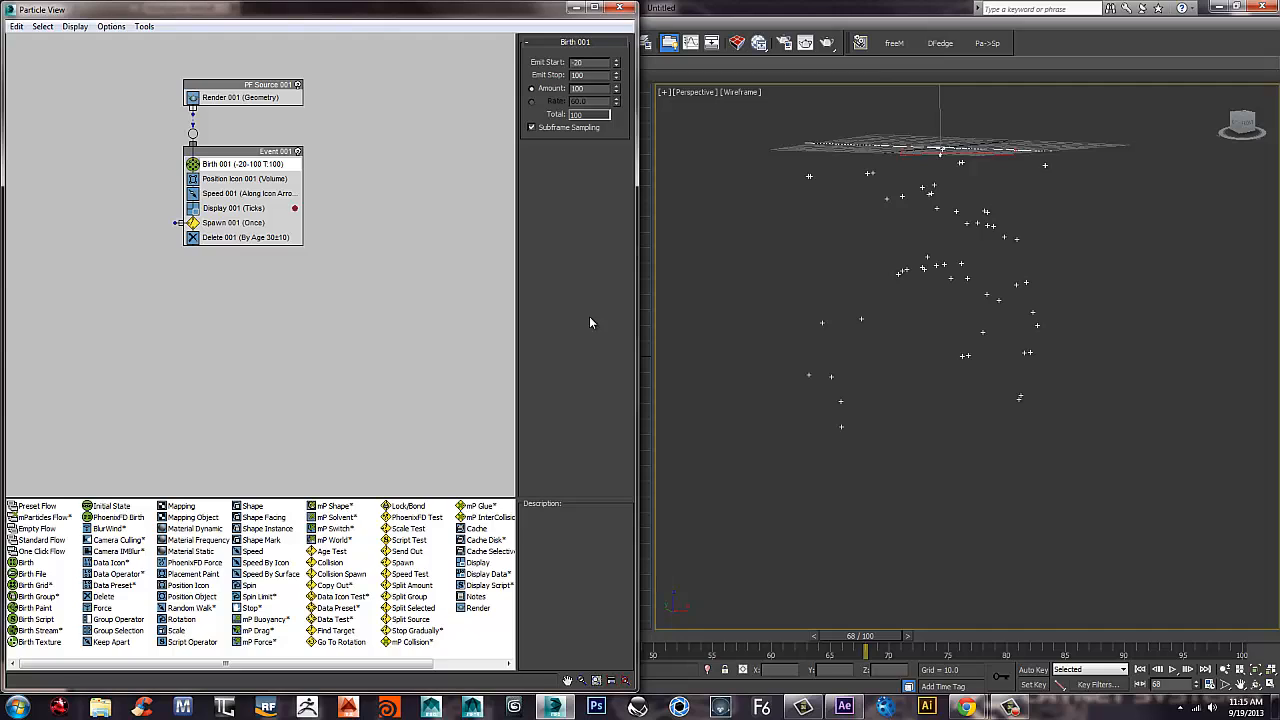
# Create a new event with a Display operator below Event 001 and wire the Spawn test's output to it.
pyautogui.moveTo(301, 303); pyautogui.dragTo(301, 276, button='middle')
pyautogui.rightClick(301, 276)
pyautogui.moveTo(331, 319)
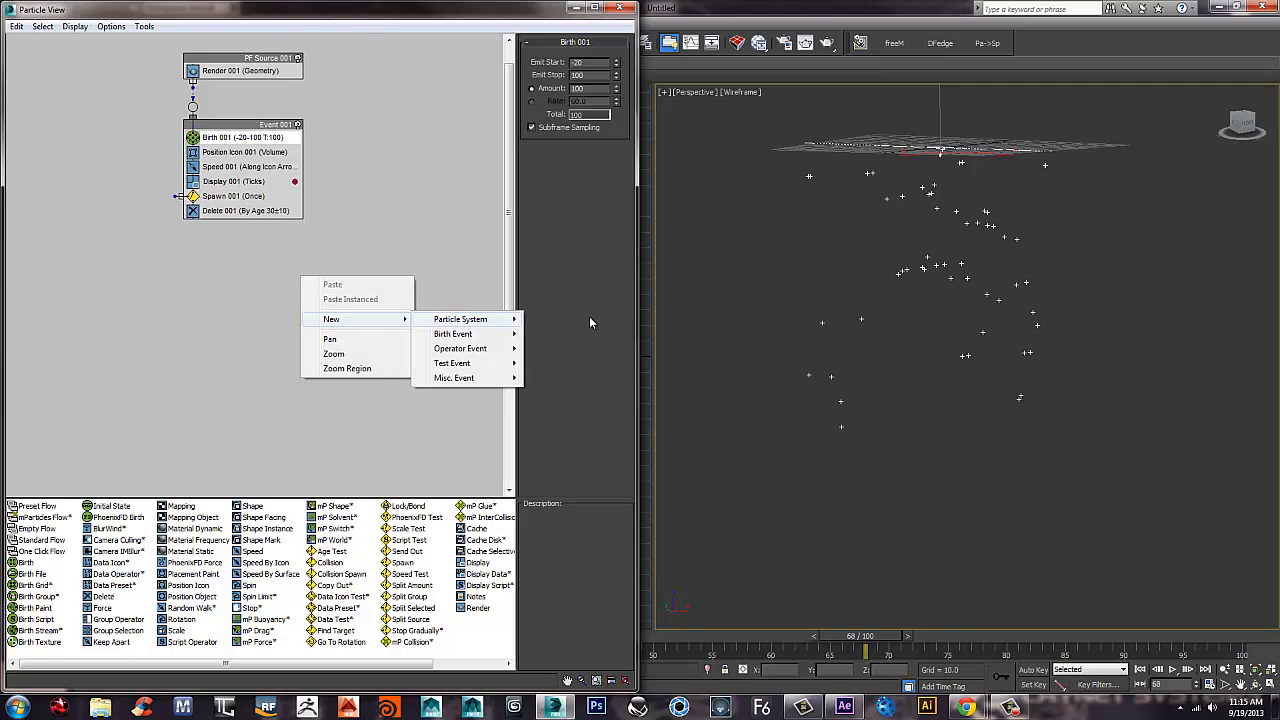
pyautogui.moveTo(454, 378)
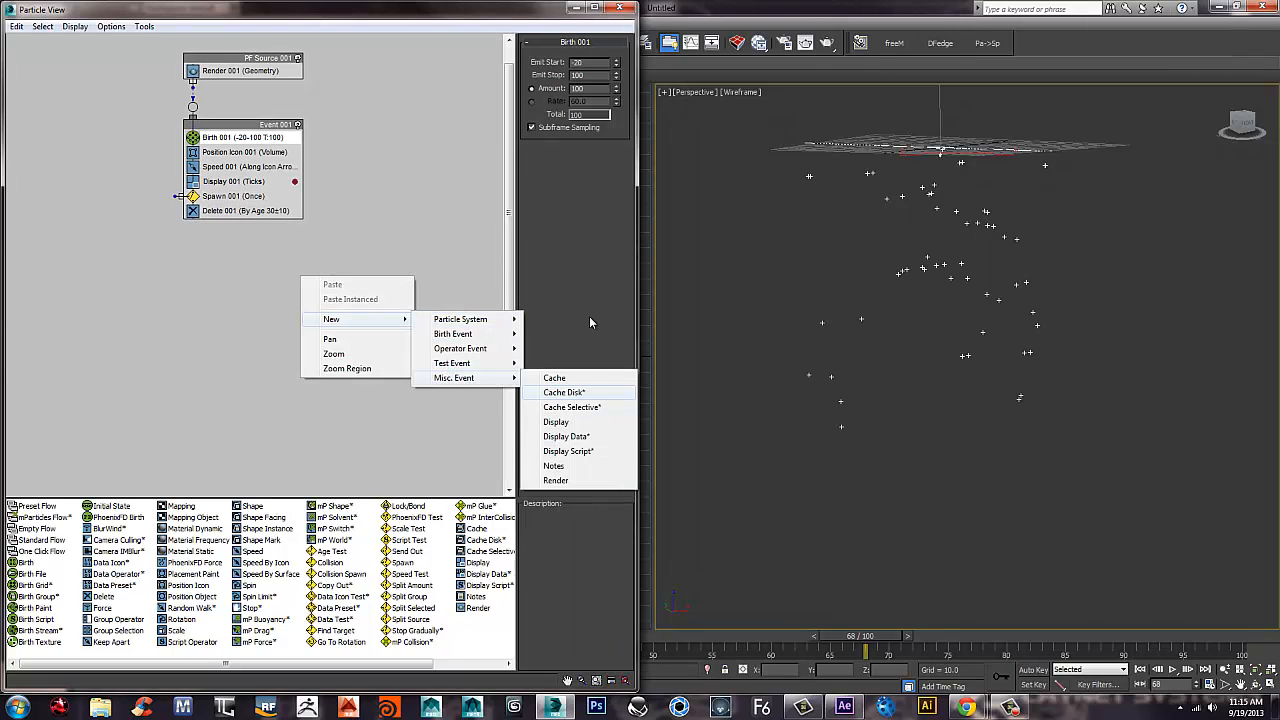
pyautogui.click(555, 422)
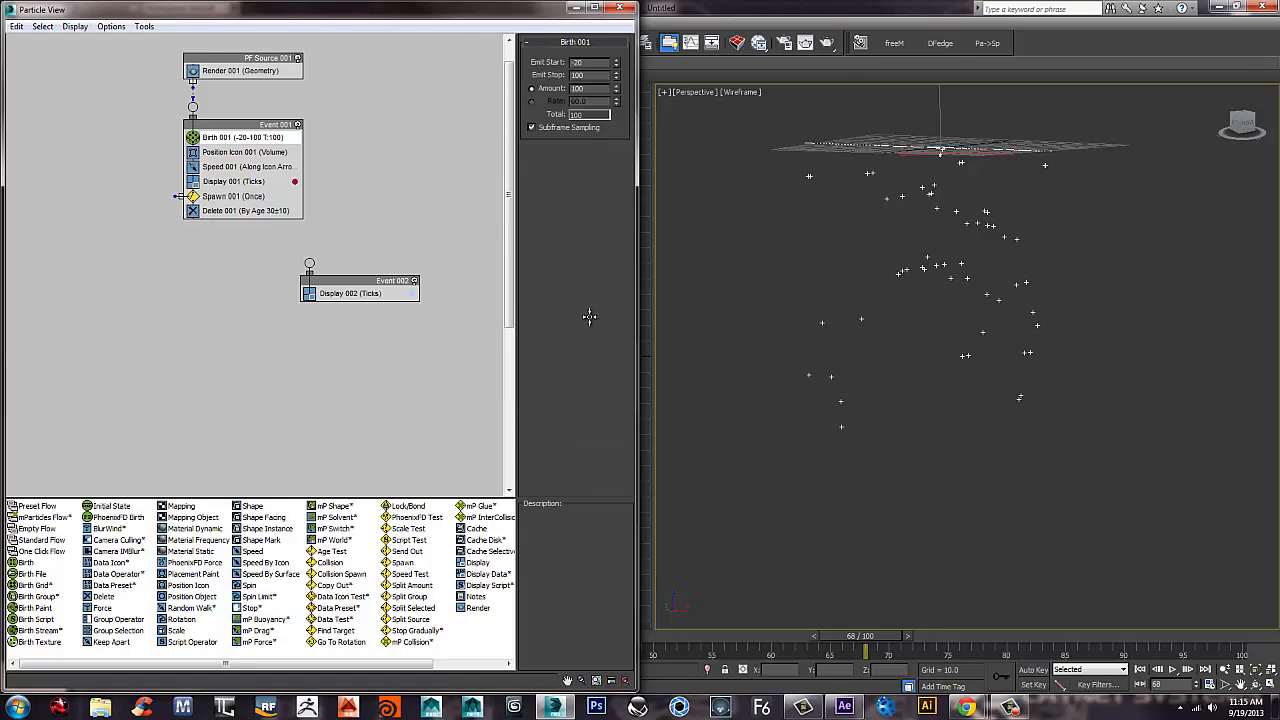
pyautogui.moveTo(175, 196)
pyautogui.mouseDown()
pyautogui.moveTo(309, 263)
pyautogui.moveTo(272, 308)
pyautogui.moveTo(239, 315)
pyautogui.mouseUp()
# Set the display color of Event 002's particles to pure green with RGB 0, 238, 0.
pyautogui.click(240, 327)
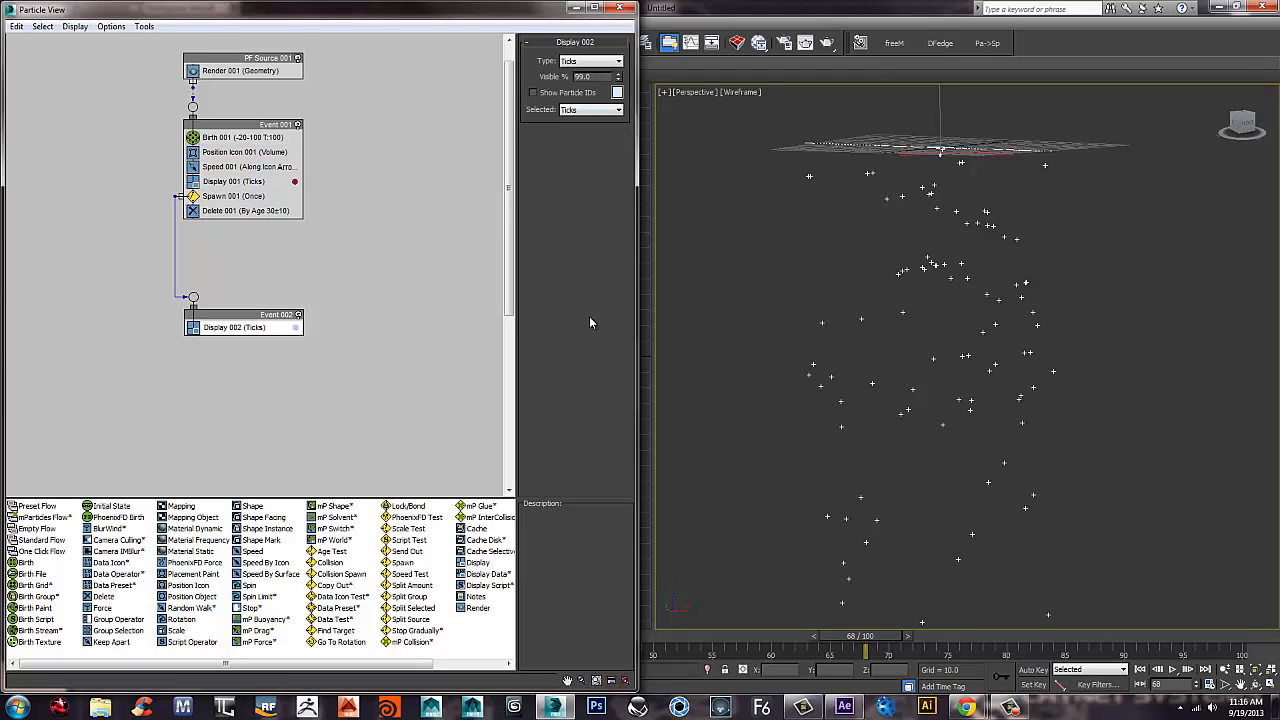
pyautogui.click(617, 92)
pyautogui.click(302, 88)
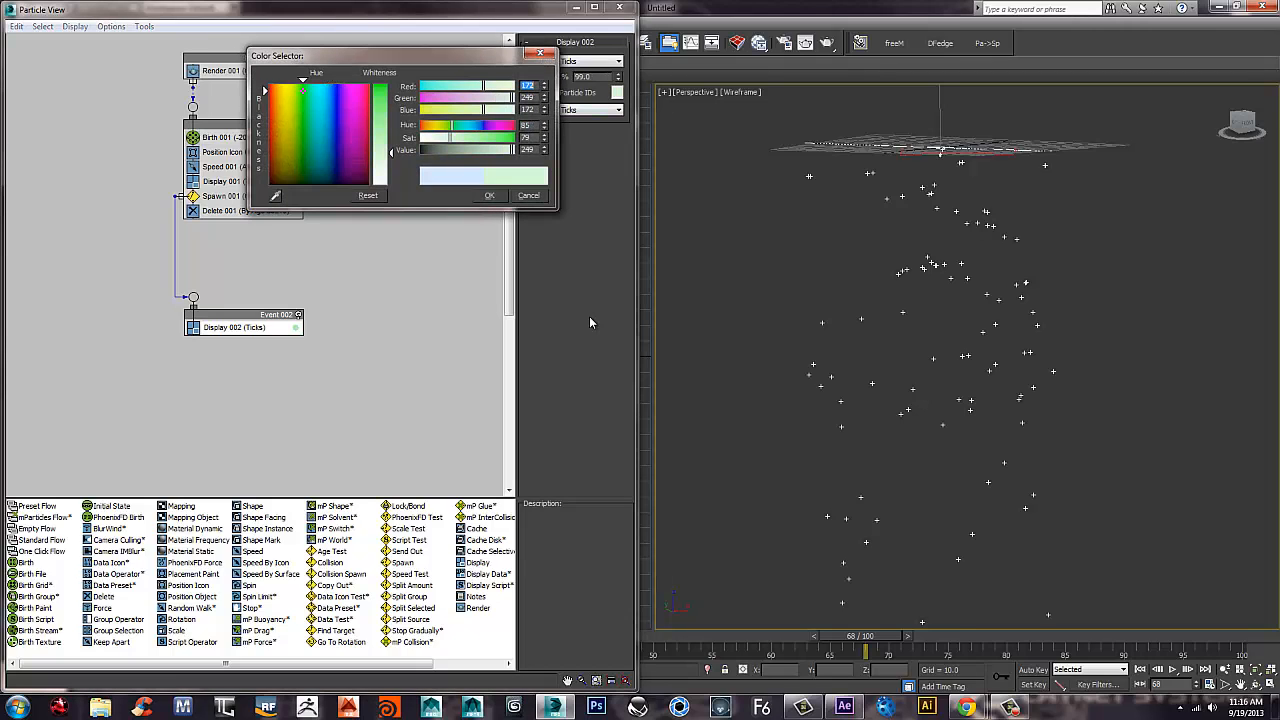
pyautogui.moveTo(387, 153); pyautogui.dragTo(387, 85)
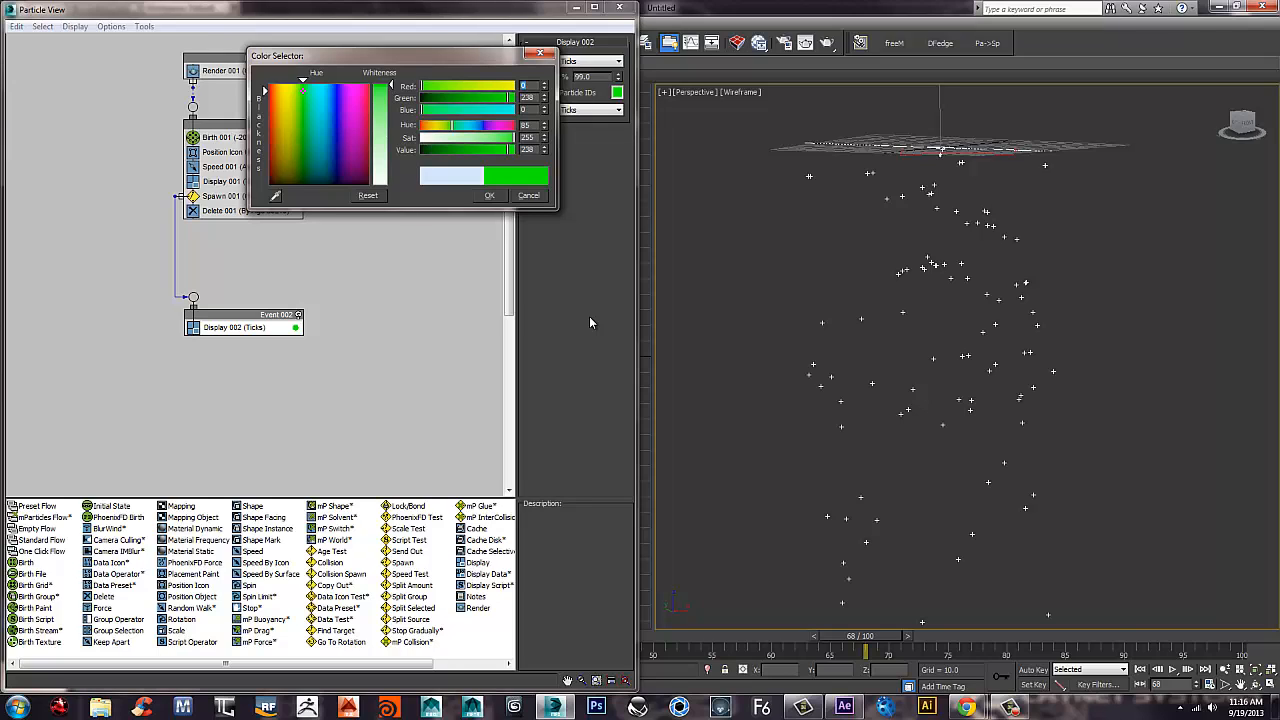
pyautogui.click(489, 195)
# Set the Spawn test's number of offspring to 20.
pyautogui.click(233, 196)
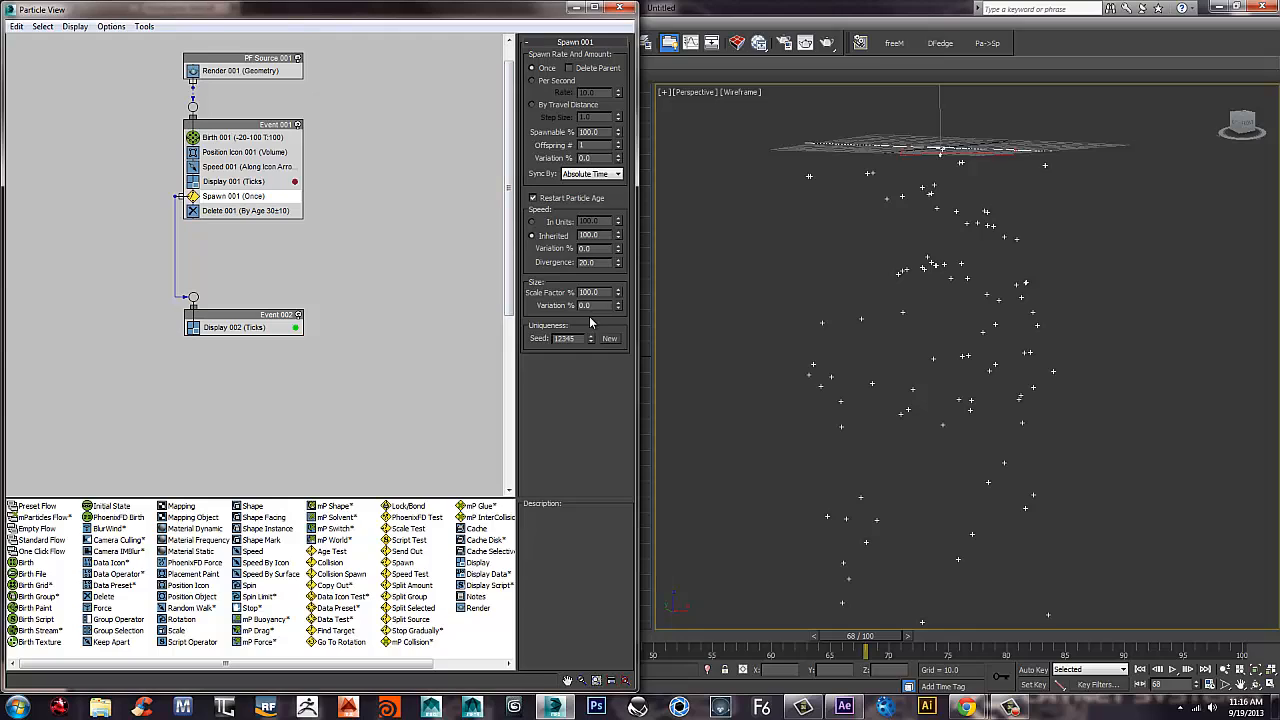
pyautogui.doubleClick(583, 145)
pyautogui.write('20')
pyautogui.press('Return')
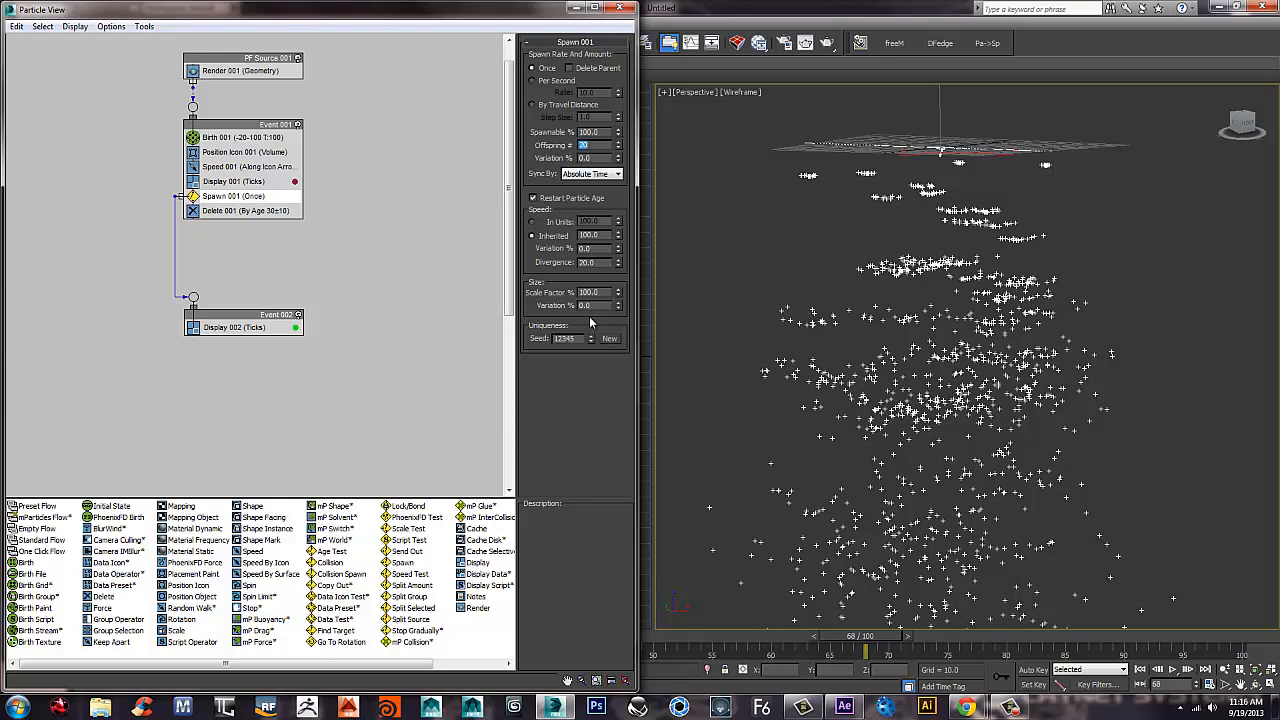
# Set the Spawn test's inherited speed to 20, speed variation to 20 and divergence to 0.
pyautogui.doubleClick(589, 235)
pyautogui.write('20')
pyautogui.press('Return')
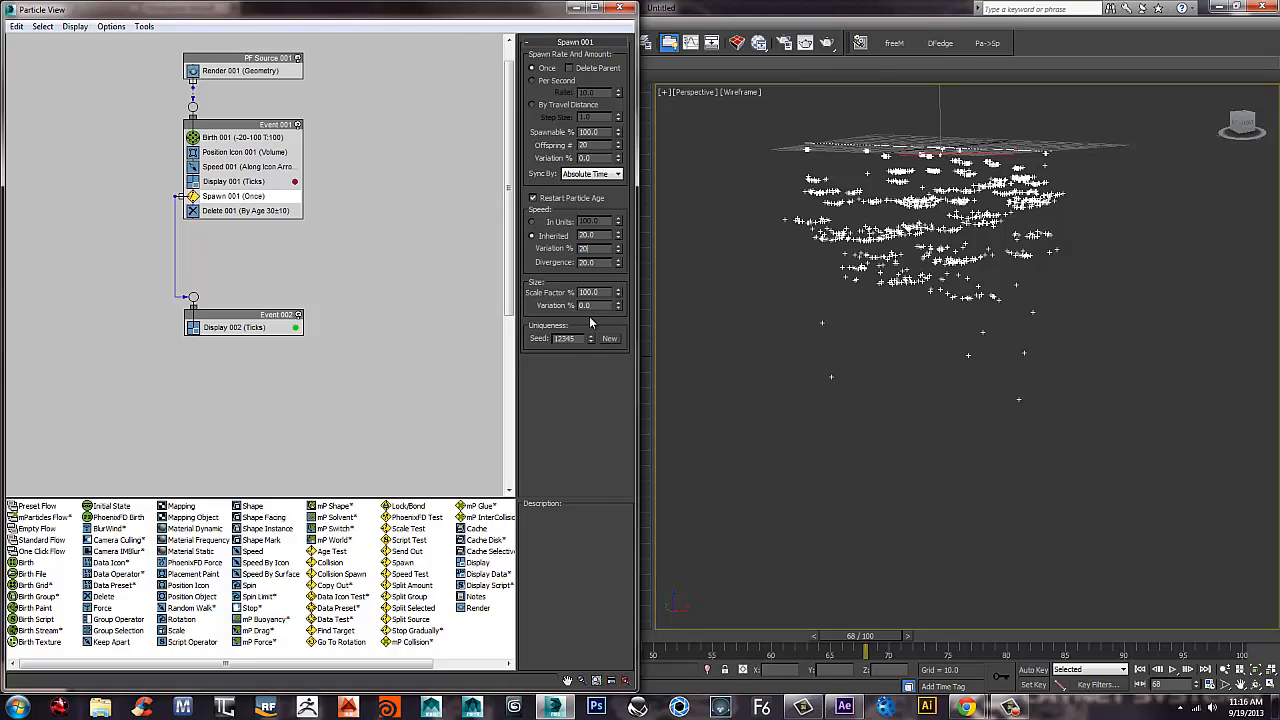
pyautogui.write('20')
pyautogui.press('Return')
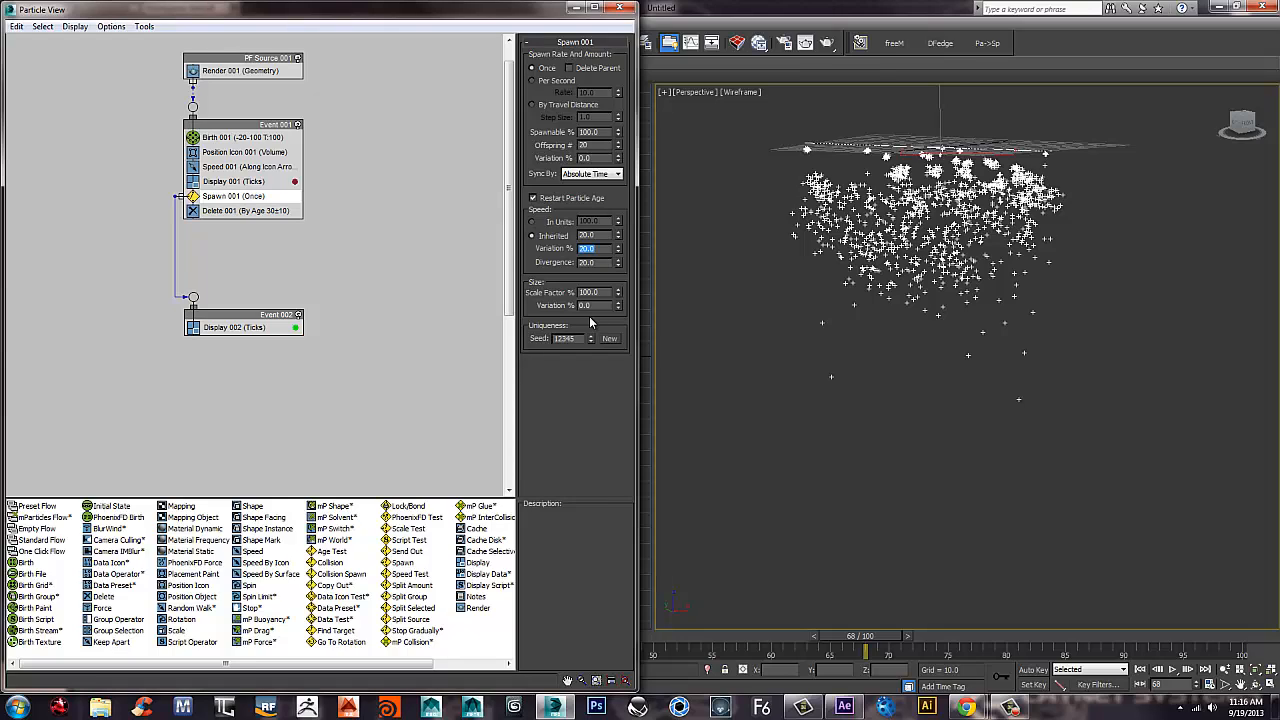
pyautogui.rightClick(616, 267)
pyautogui.rightClick(618, 262)
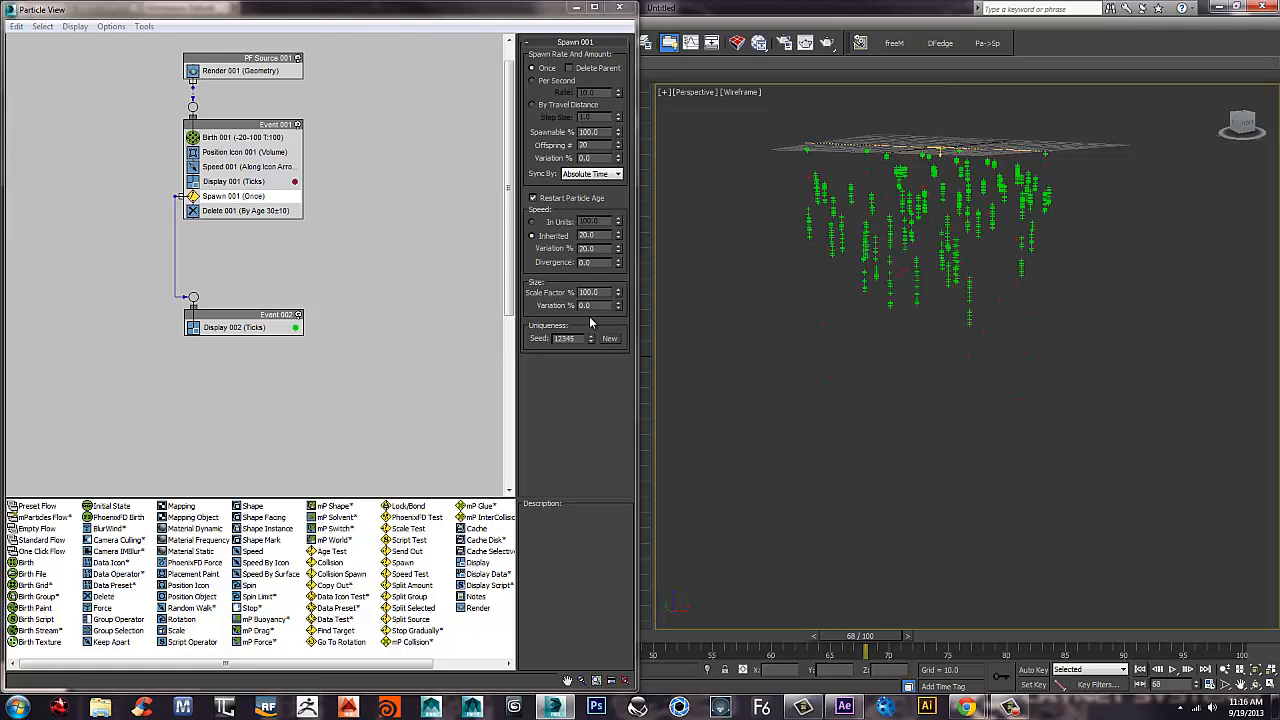
# Play back the flow from the first frame and examine the particle trails up close in the Front view.
pyautogui.press('Home')
pyautogui.press('/')
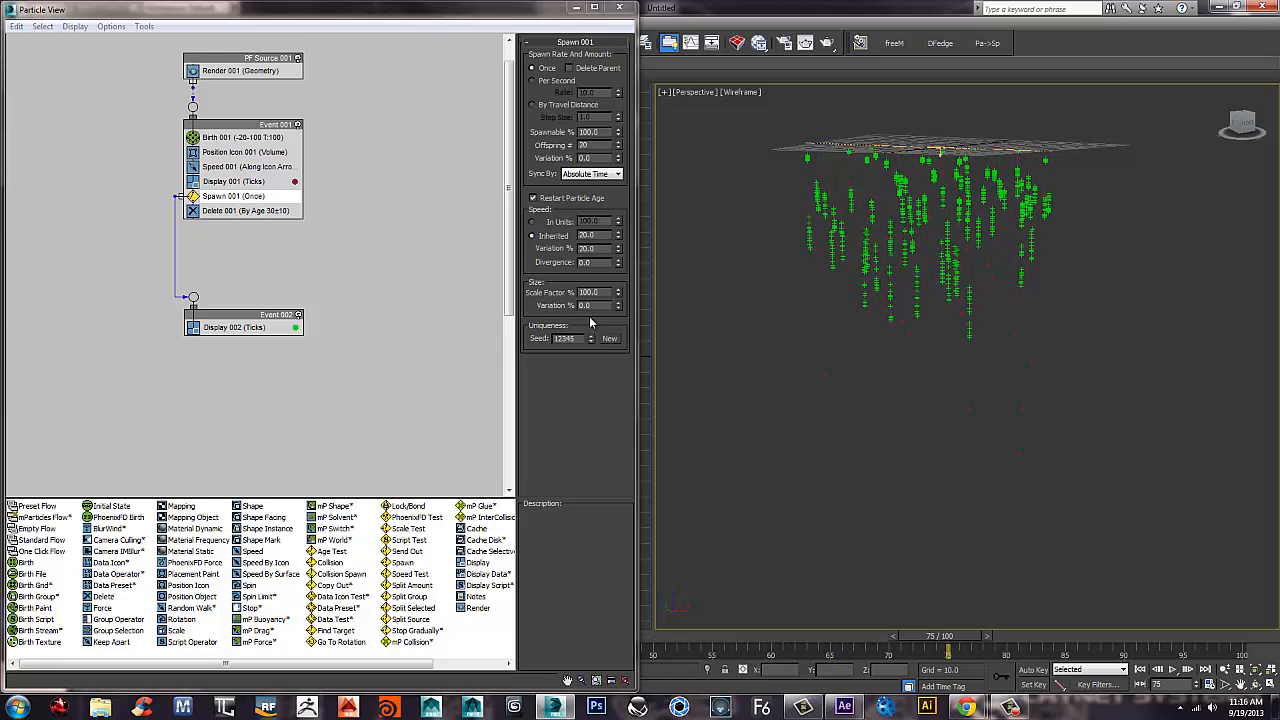
pyautogui.press('f')
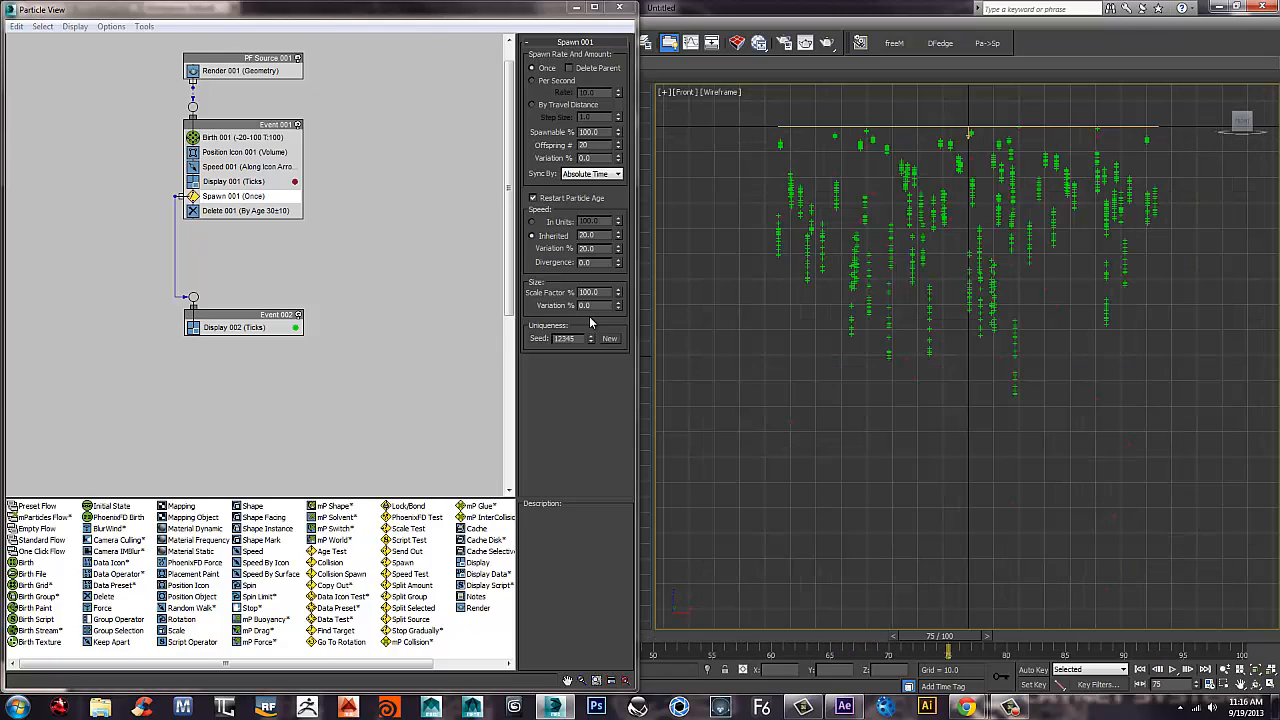
pyautogui.scroll(3, 1028, 304)
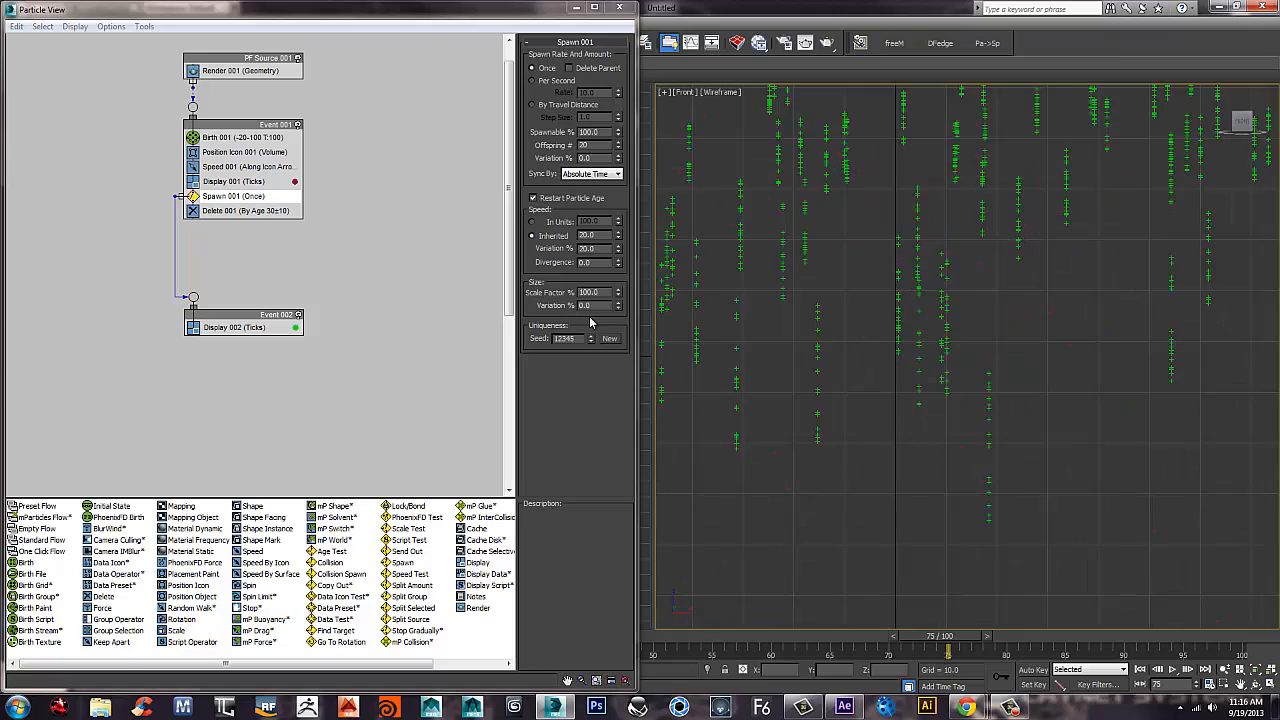
pyautogui.moveTo(1028, 304); pyautogui.dragTo(1024, 376, button='middle')
pyautogui.scroll(2, 975, 360)
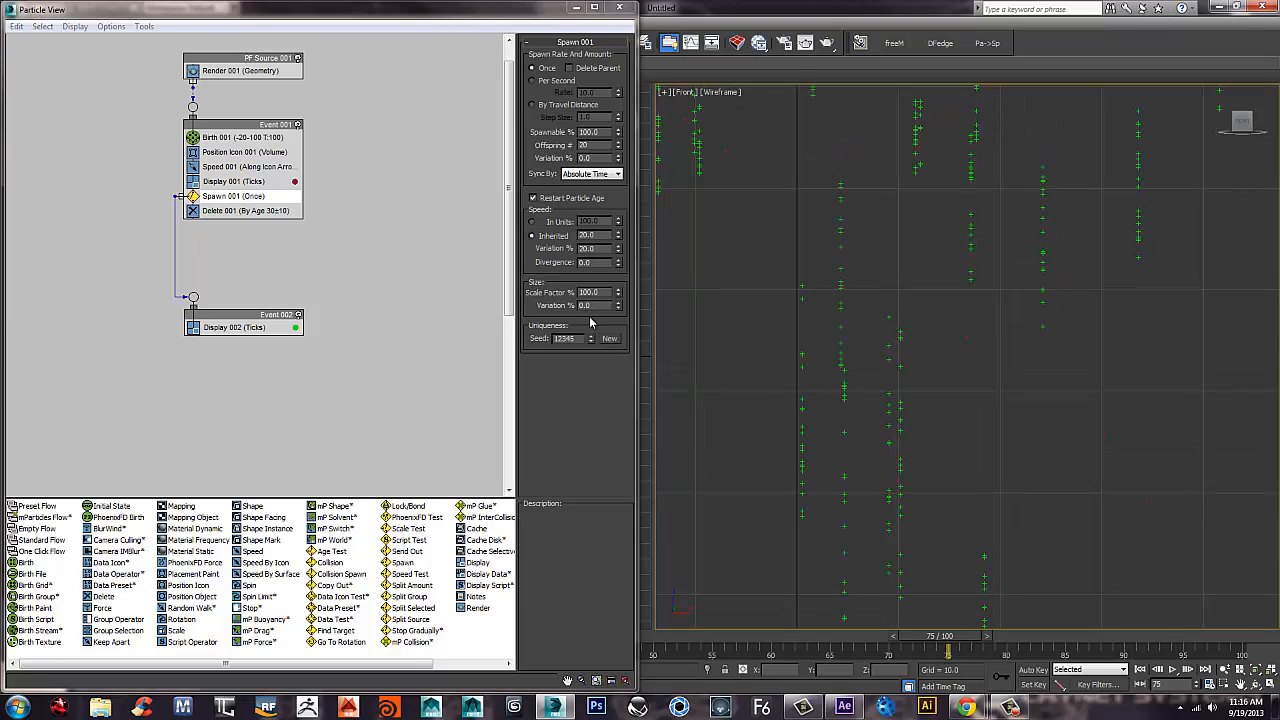
# Try an inherited speed of 8 in the Spawn test, settle on 80, and play back the particle trails.
pyautogui.write('8')
pyautogui.press('Return')
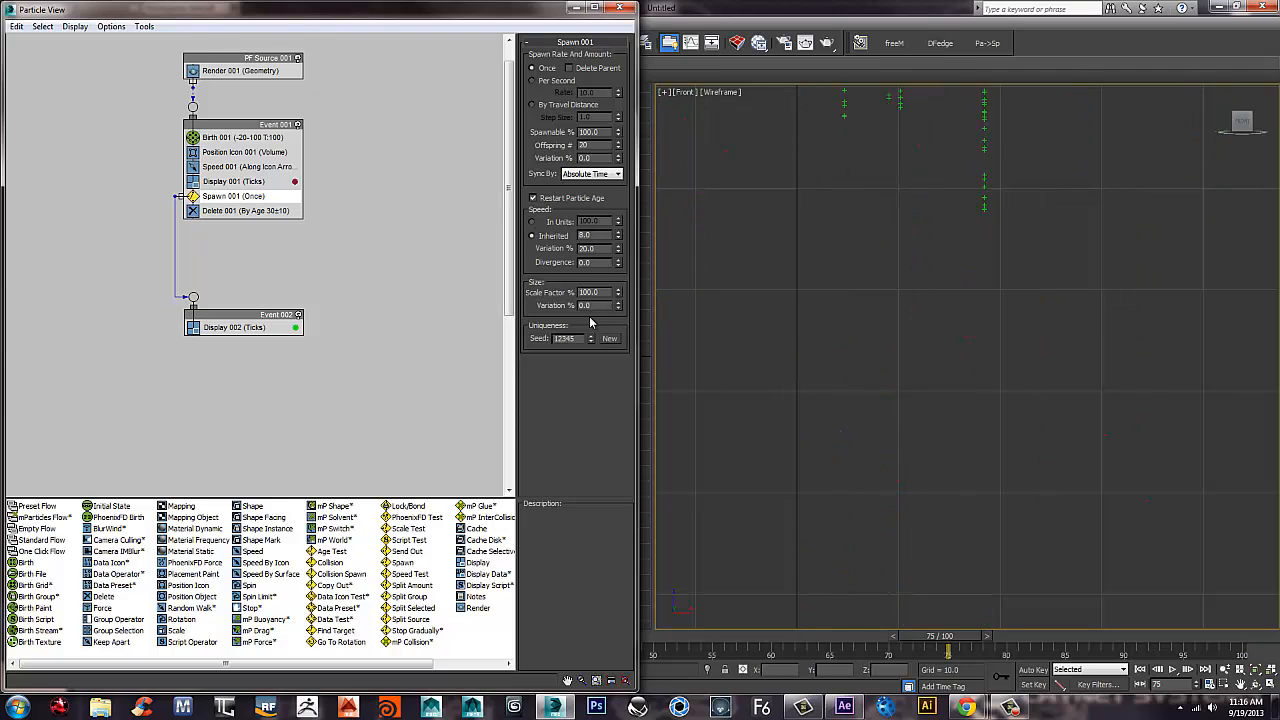
pyautogui.press('Return')
pyautogui.write('220')
pyautogui.press('Return')
pyautogui.write('80')
pyautogui.press('Return')
pyautogui.press('/')
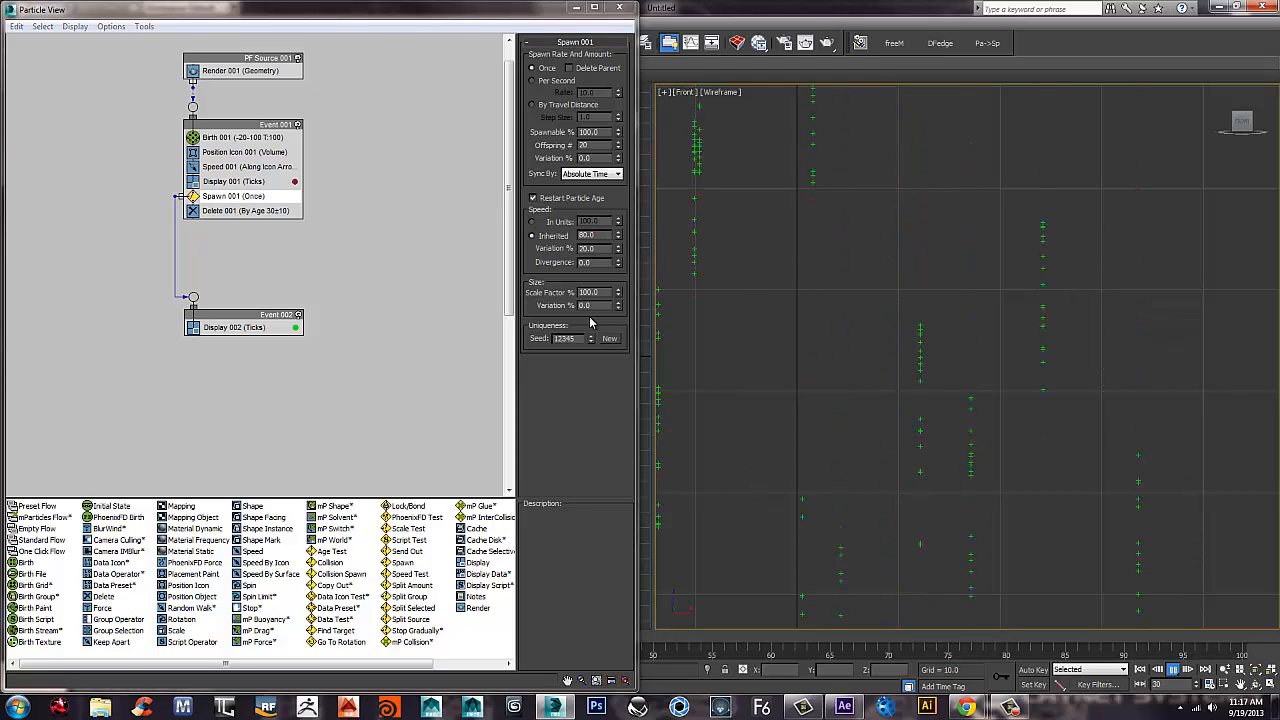
pyautogui.press('/')
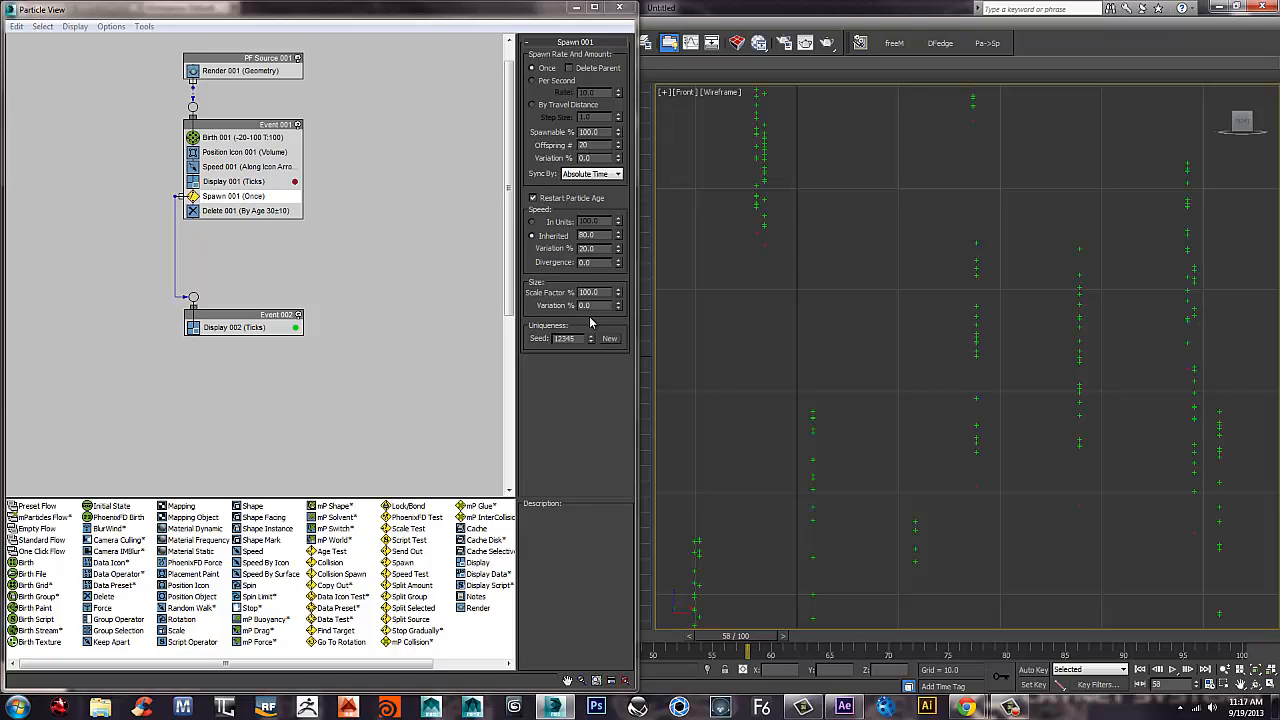
pyautogui.press('z')
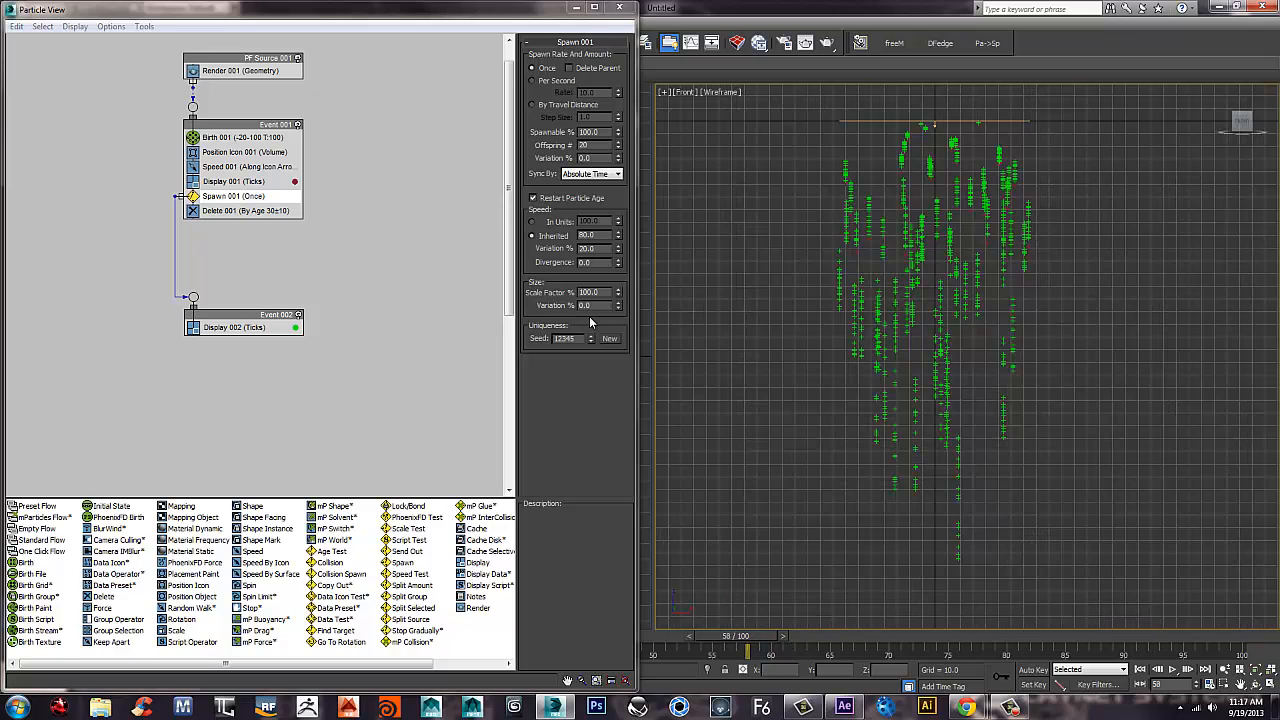
# Copy the Delete operator from Event 001 onto Event 002's Display operator, replacing it.
pyautogui.click(250, 210)
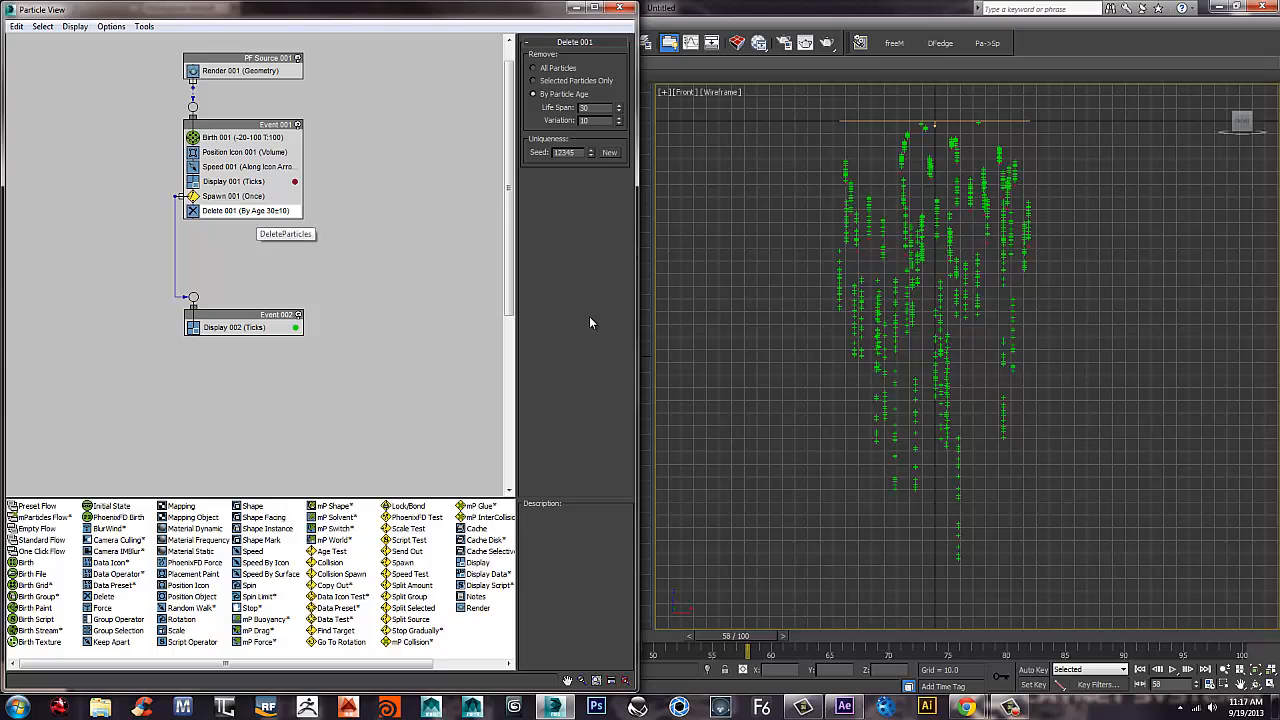
pyautogui.moveTo(250, 210)
pyautogui.mouseDown()
pyautogui.moveTo(242, 333)
pyautogui.moveTo(300, 327)
pyautogui.mouseUp()
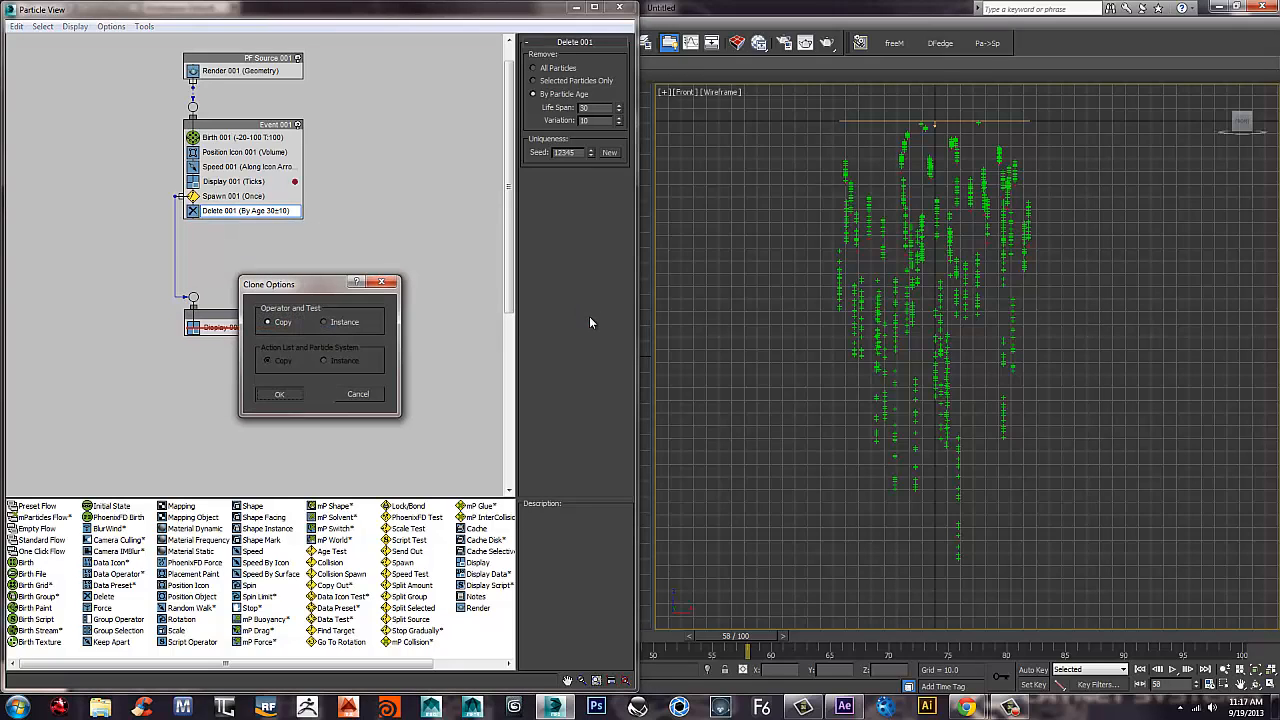
pyautogui.press('Return')
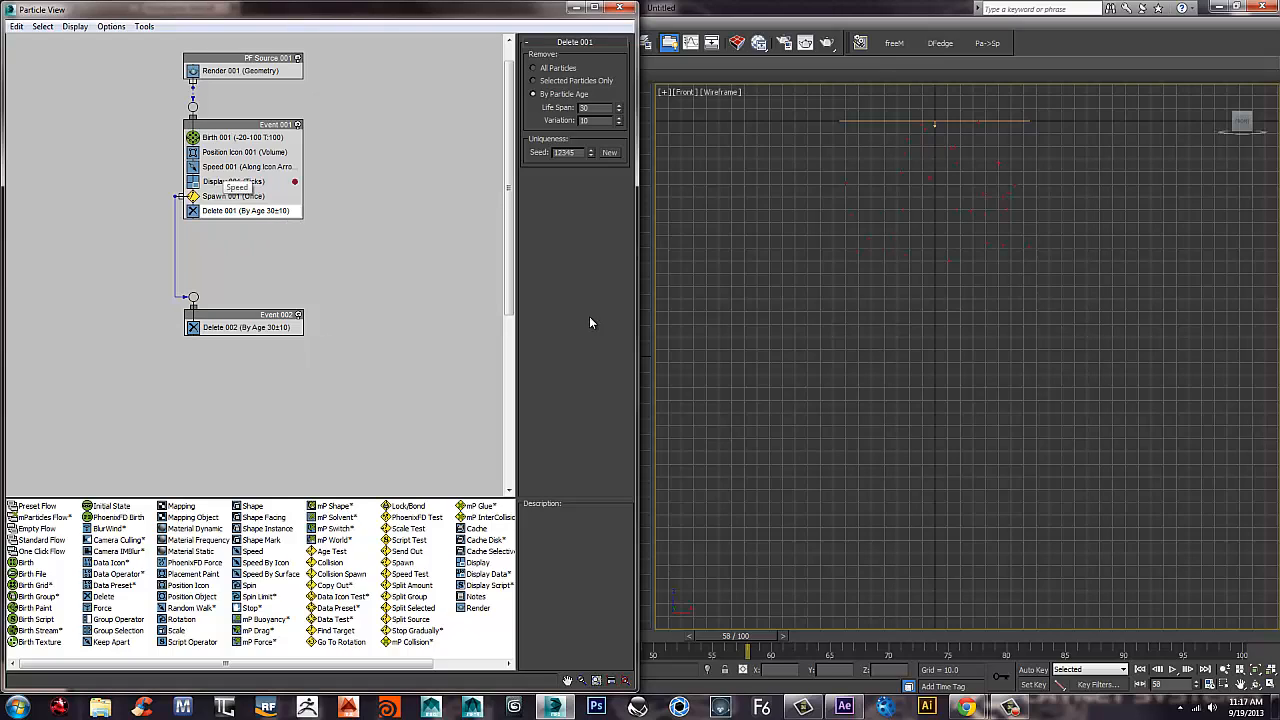
# Copy the Display operator from Event 001 into Event 002, above its Delete operator.
pyautogui.click(245, 166)
pyautogui.moveTo(233, 181)
pyautogui.keyDown('shift'); pyautogui.mouseDown()
pyautogui.moveTo(257, 289)
pyautogui.moveTo(290, 322)
pyautogui.mouseUp(); pyautogui.keyUp('shift')
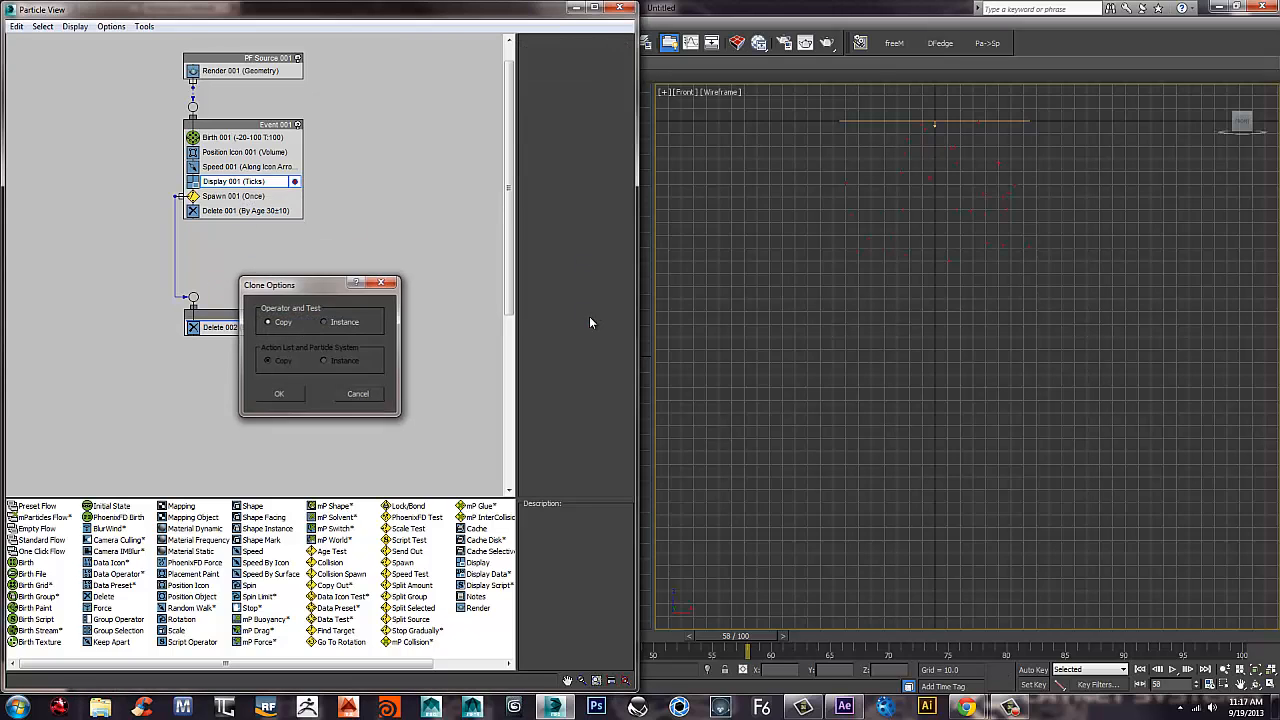
pyautogui.press('Return')
# Change the display color of Event 001's particles to green with RGB 0, 255, 60.
pyautogui.click(617, 92)
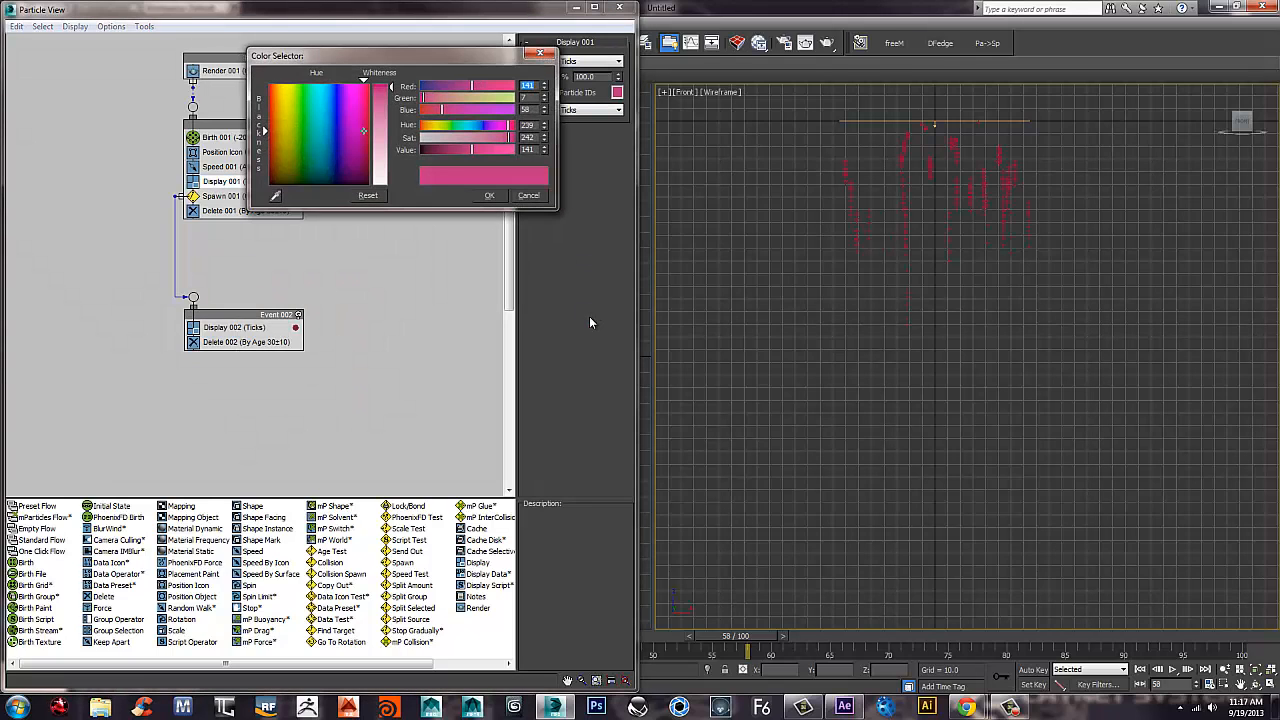
pyautogui.moveTo(300, 100); pyautogui.dragTo(307, 80)
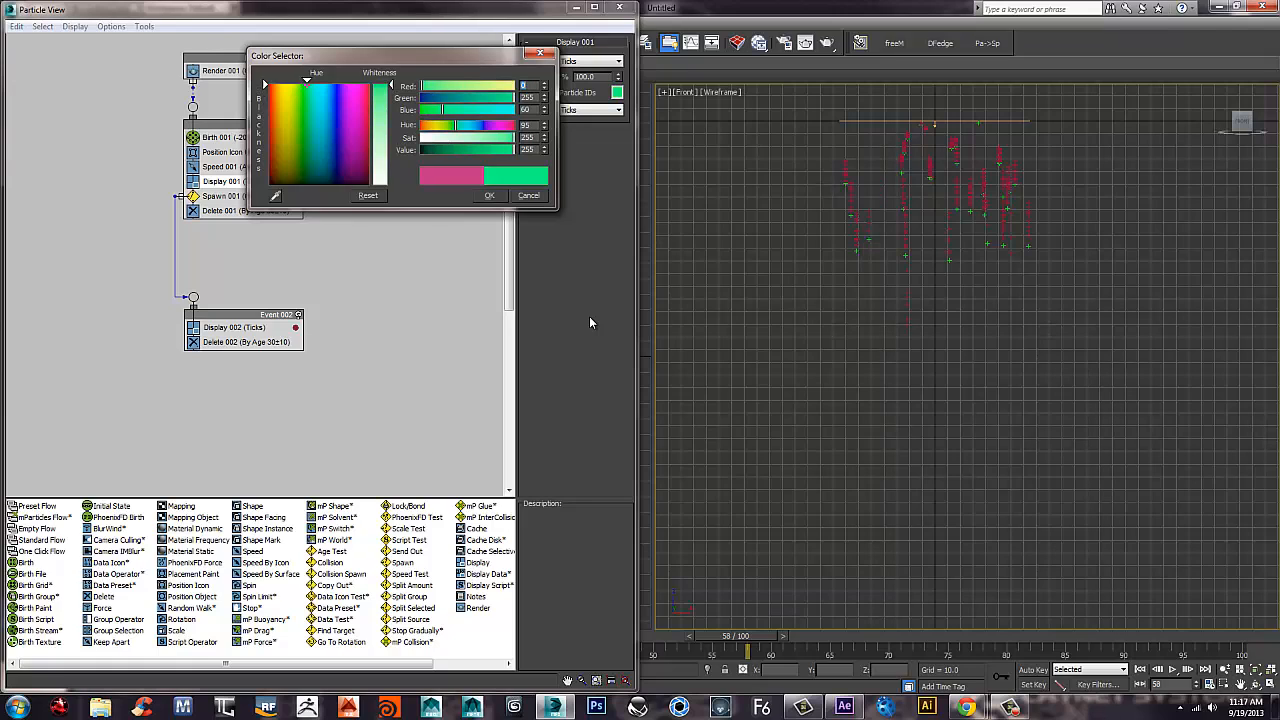
pyautogui.click(489, 195)
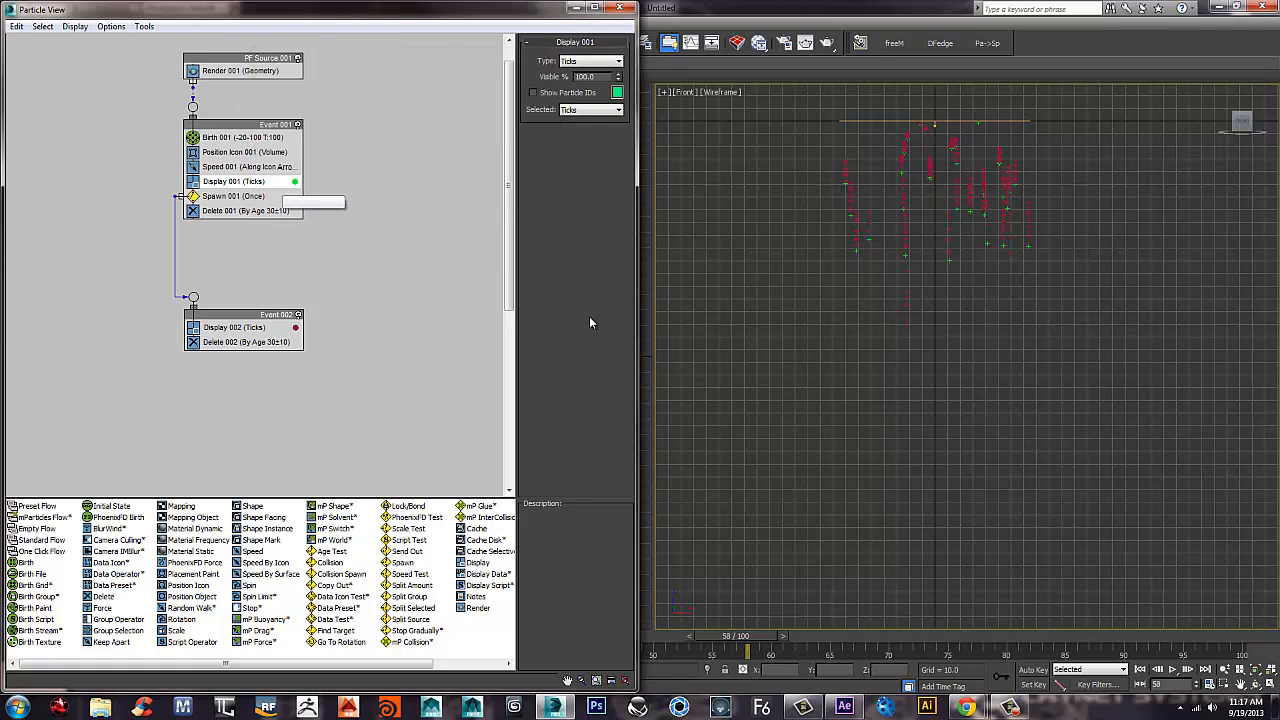
pyautogui.click(370, 190)
# Change the display color of Event 002's particles to green with RGB 7, 255, 65.
pyautogui.click(246, 327)
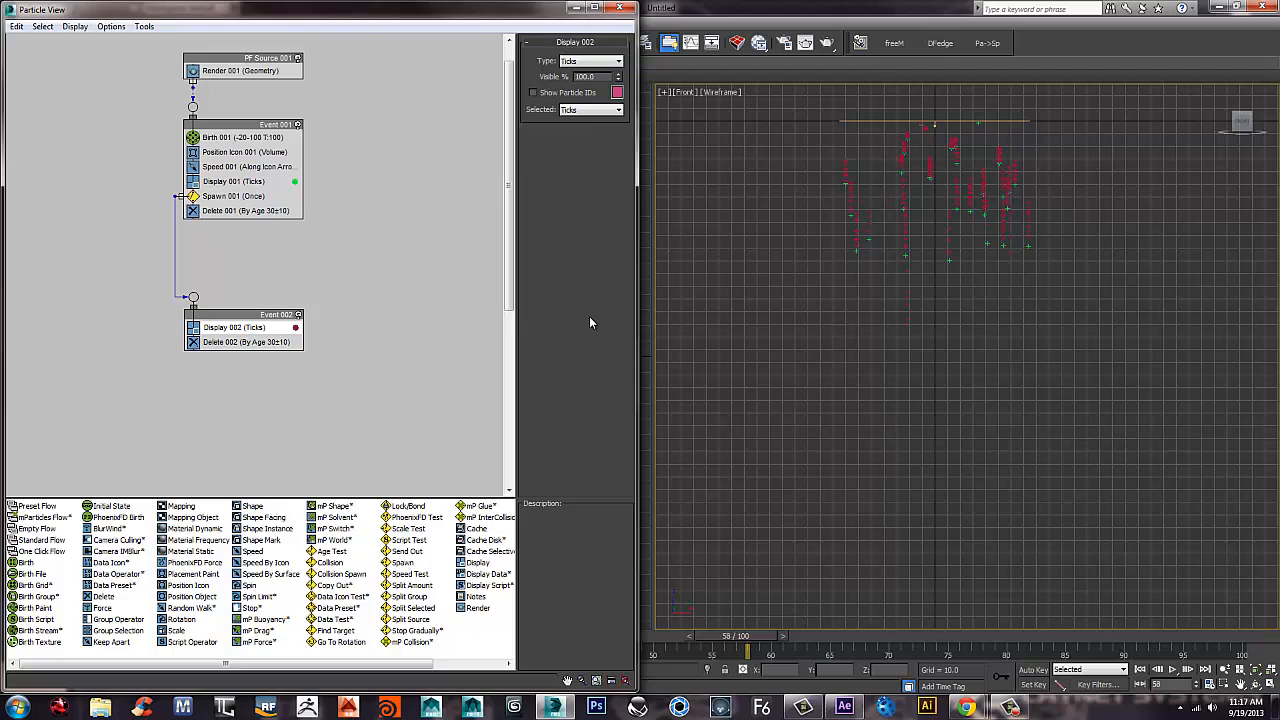
pyautogui.click(617, 92)
pyautogui.moveTo(303, 92); pyautogui.dragTo(307, 84)
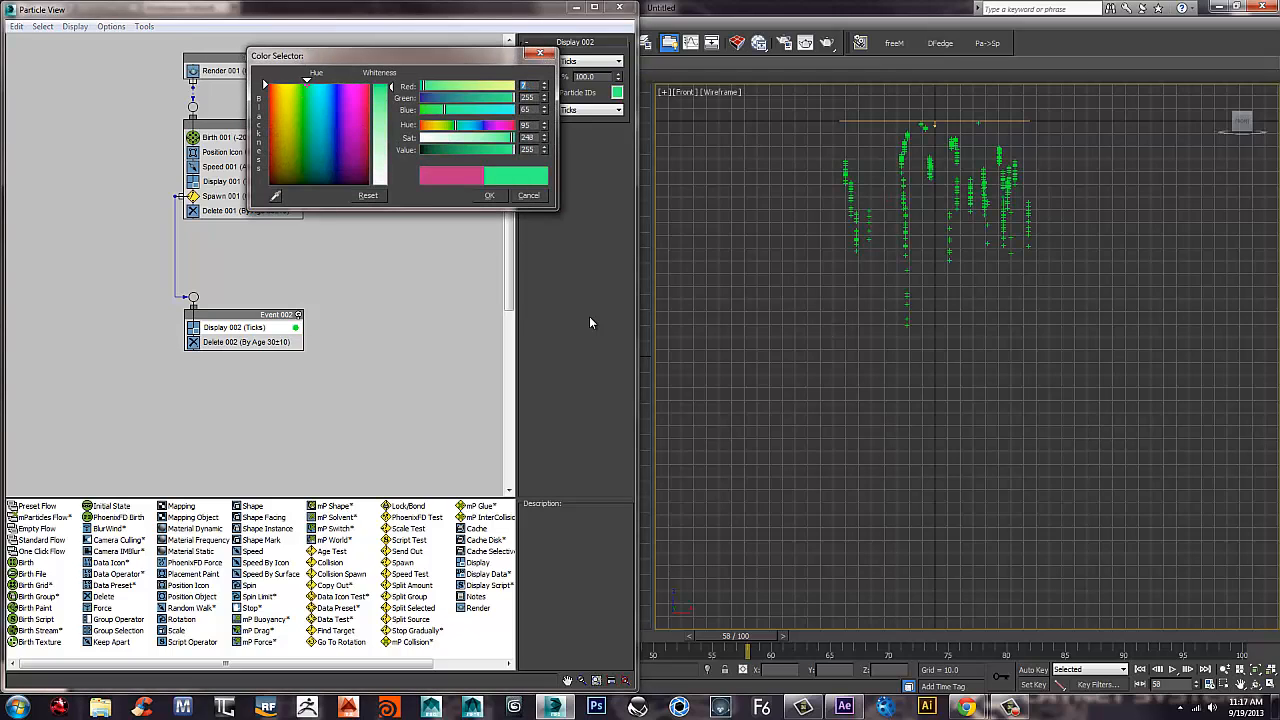
pyautogui.click(489, 195)
# Change the display color of Event 001's particles to white and play back the animation.
pyautogui.click(243, 124)
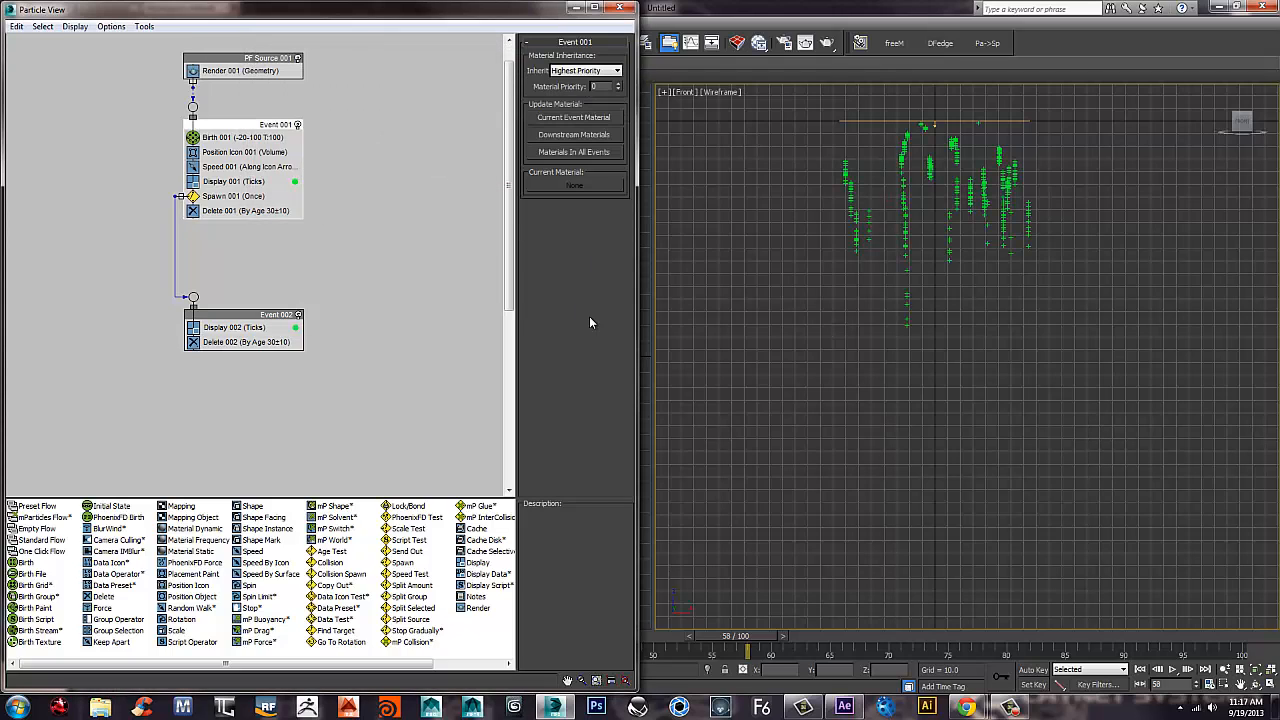
pyautogui.click(295, 181)
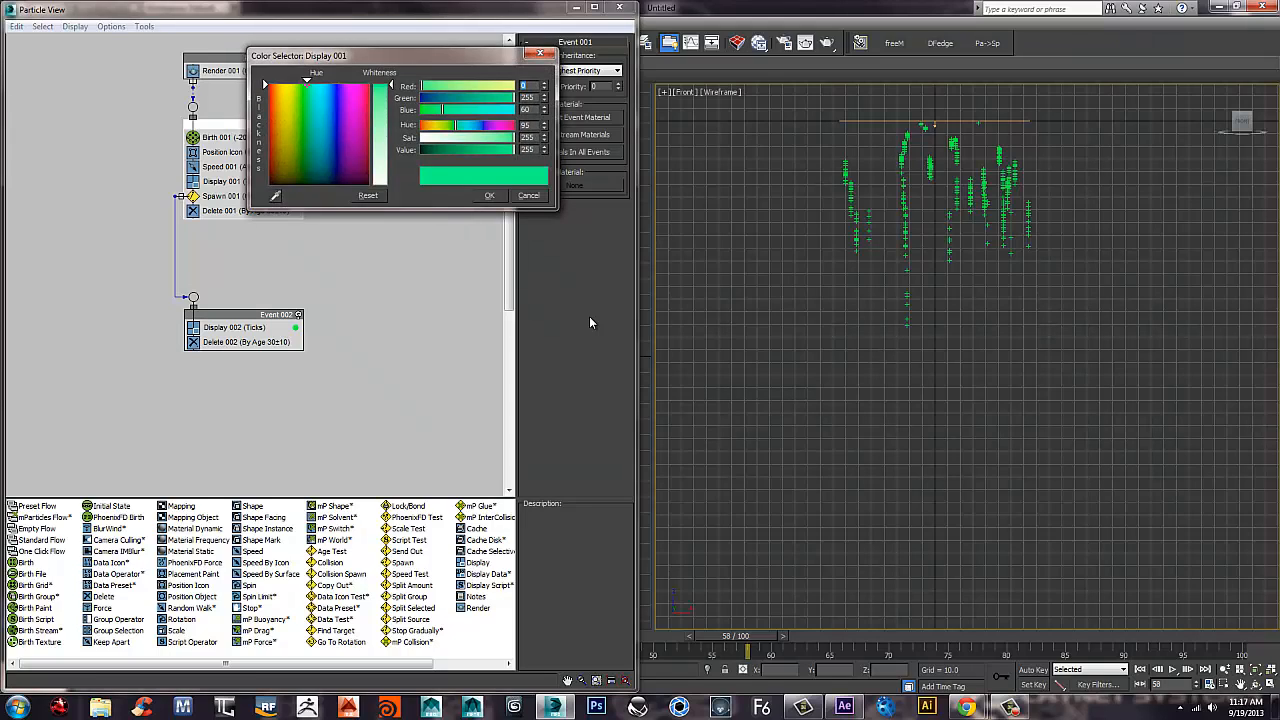
pyautogui.moveTo(390, 85); pyautogui.dragTo(390, 185)
pyautogui.click(489, 195)
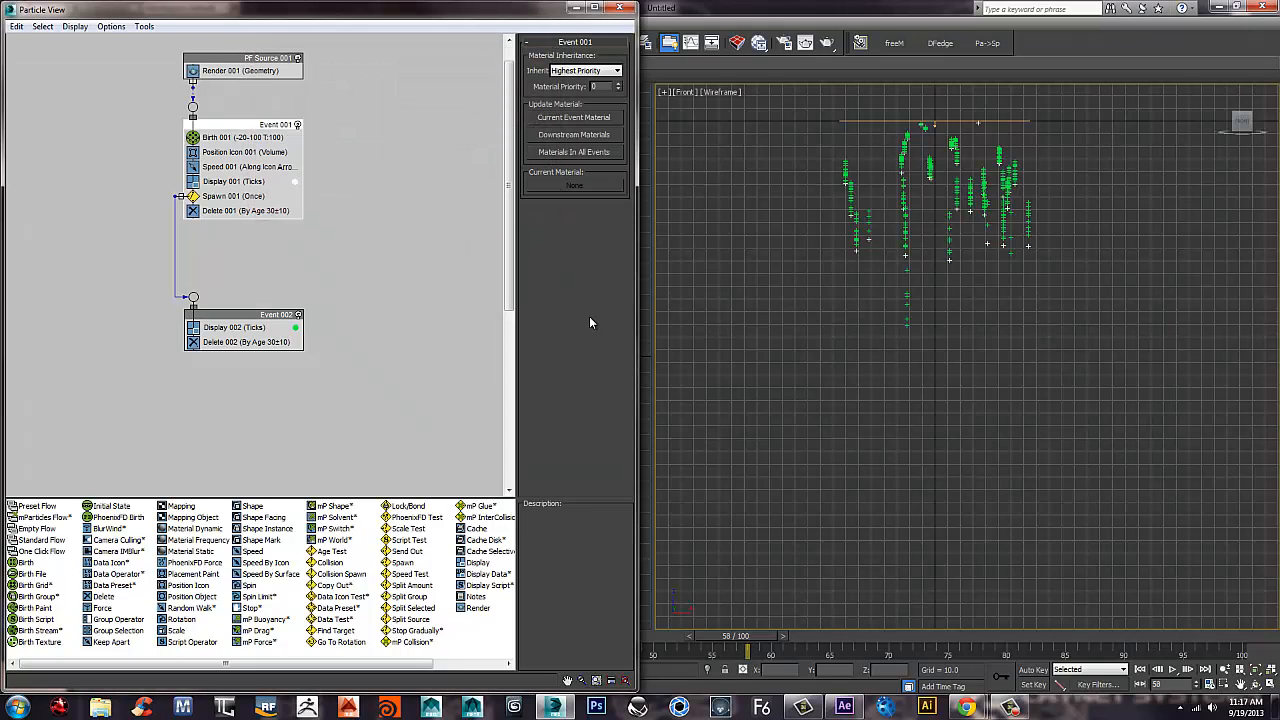
pyautogui.press('/')
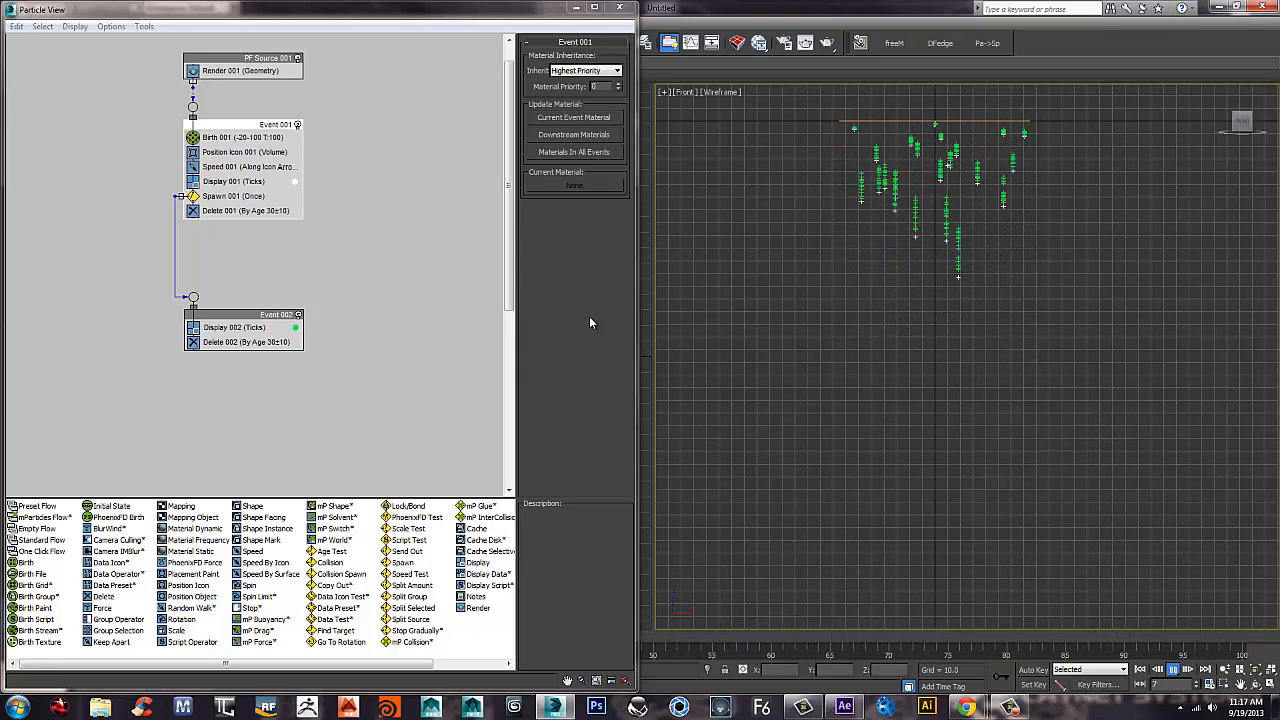
pyautogui.press('/')
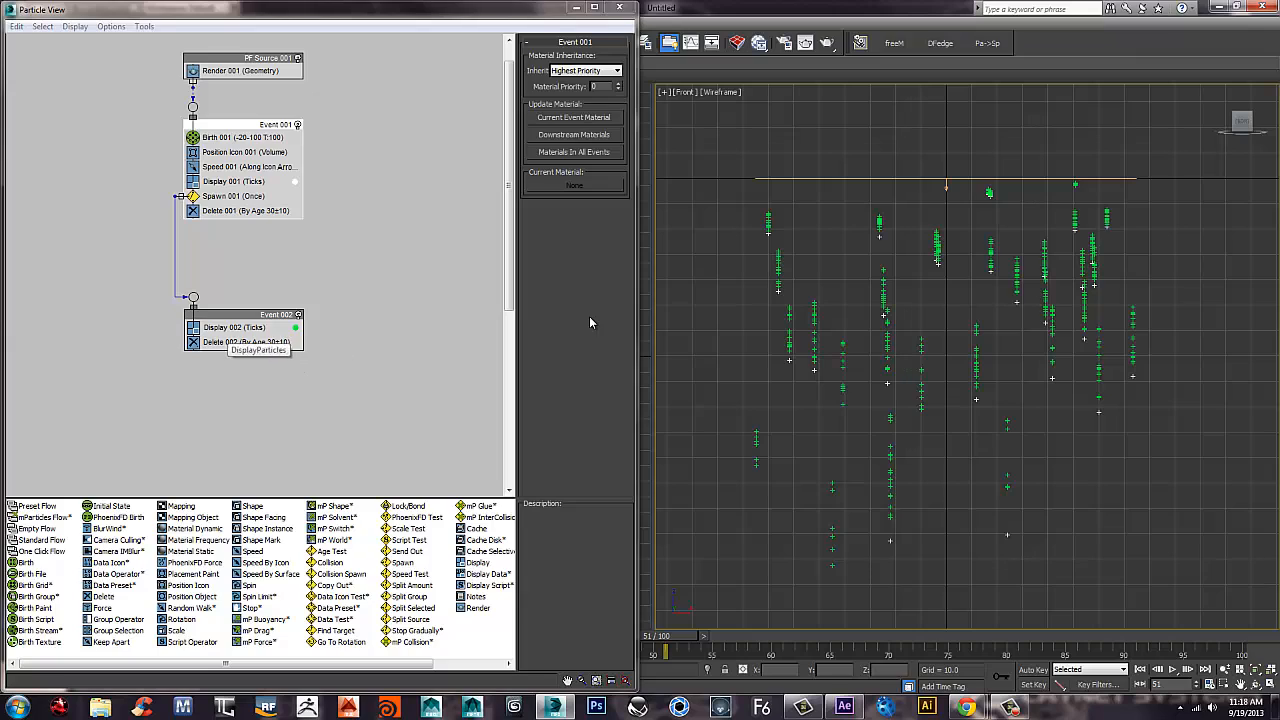
# Set the number of offspring in the Spawn 001 test to 10 and play back the trails.
pyautogui.click(234, 327)
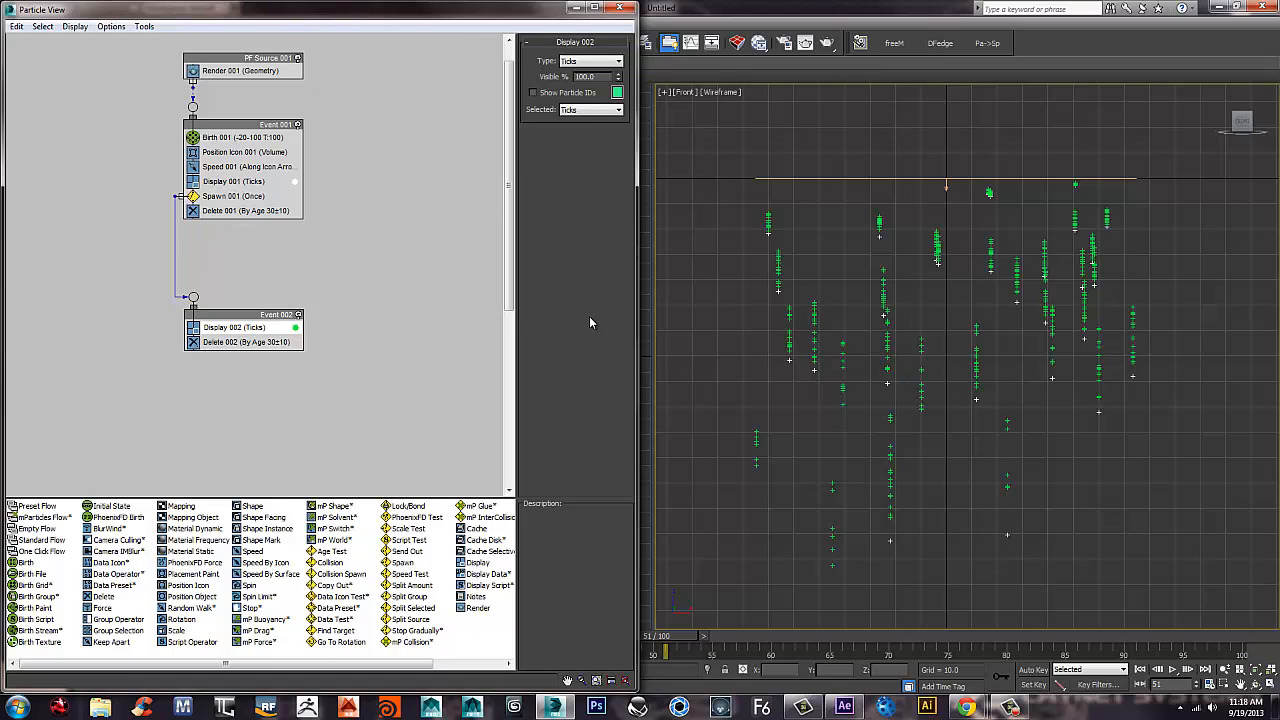
pyautogui.click(233, 196)
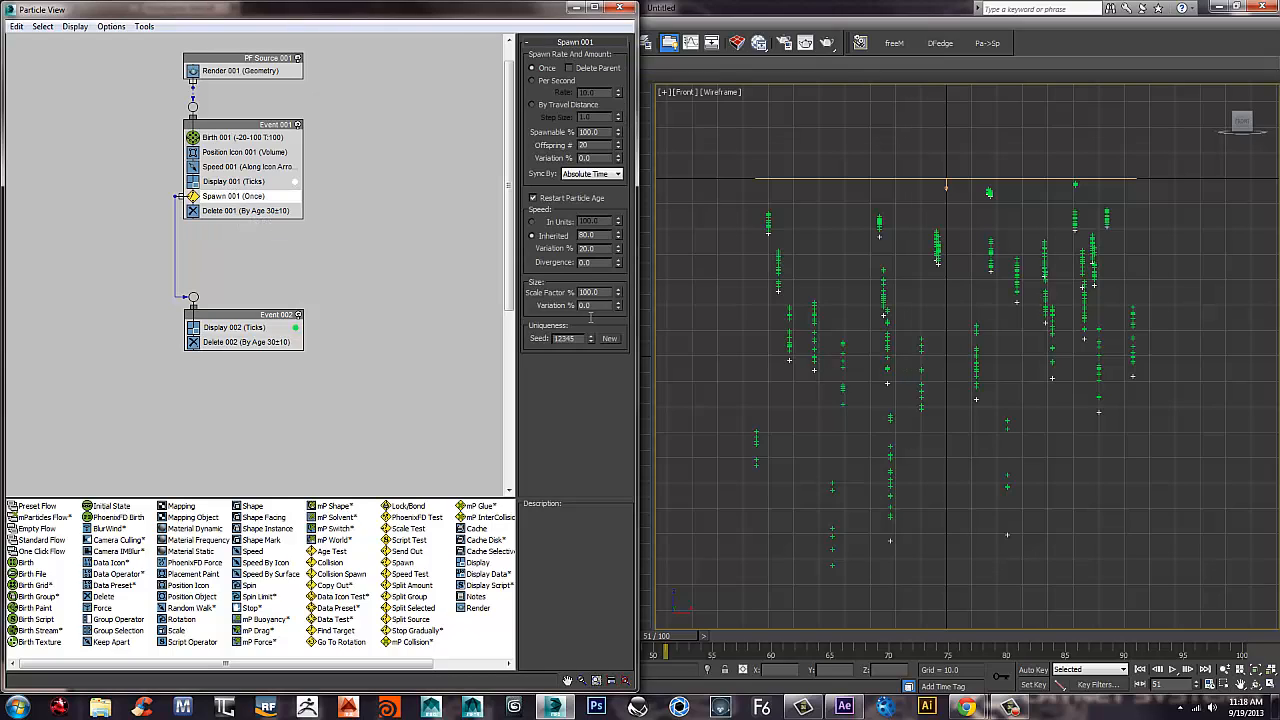
pyautogui.doubleClick(585, 145)
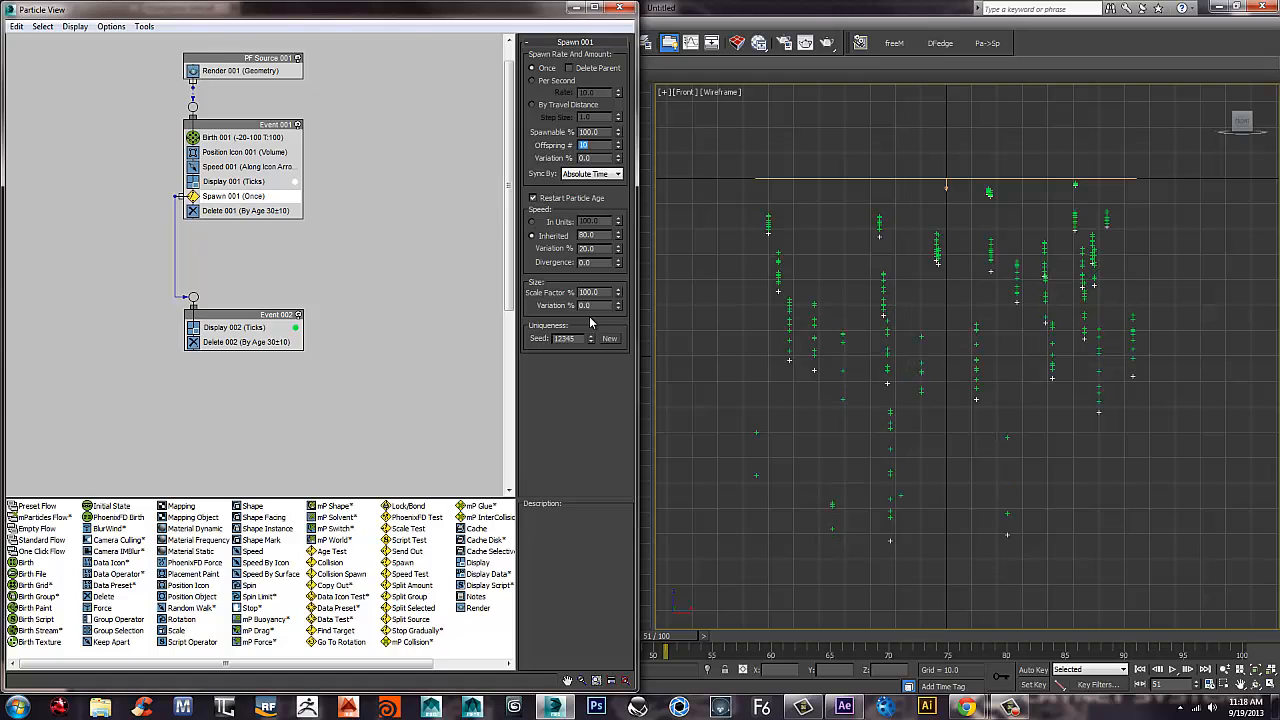
pyautogui.press('Return')
pyautogui.press('/')
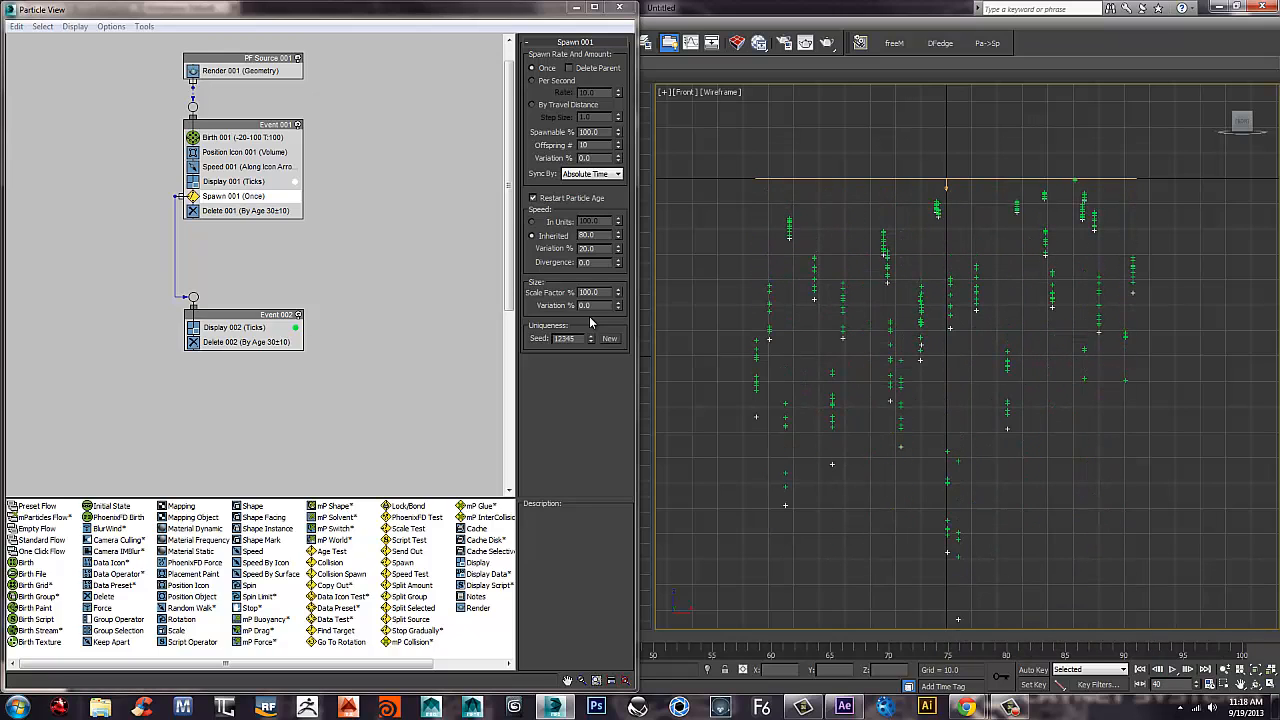
# Move the PF Source 001 event clear of Event 001 and append a Shape Facing operator to it.
pyautogui.moveTo(258, 58); pyautogui.dragTo(201, 51)
pyautogui.rightClick(198, 66)
pyautogui.moveTo(250, 89)
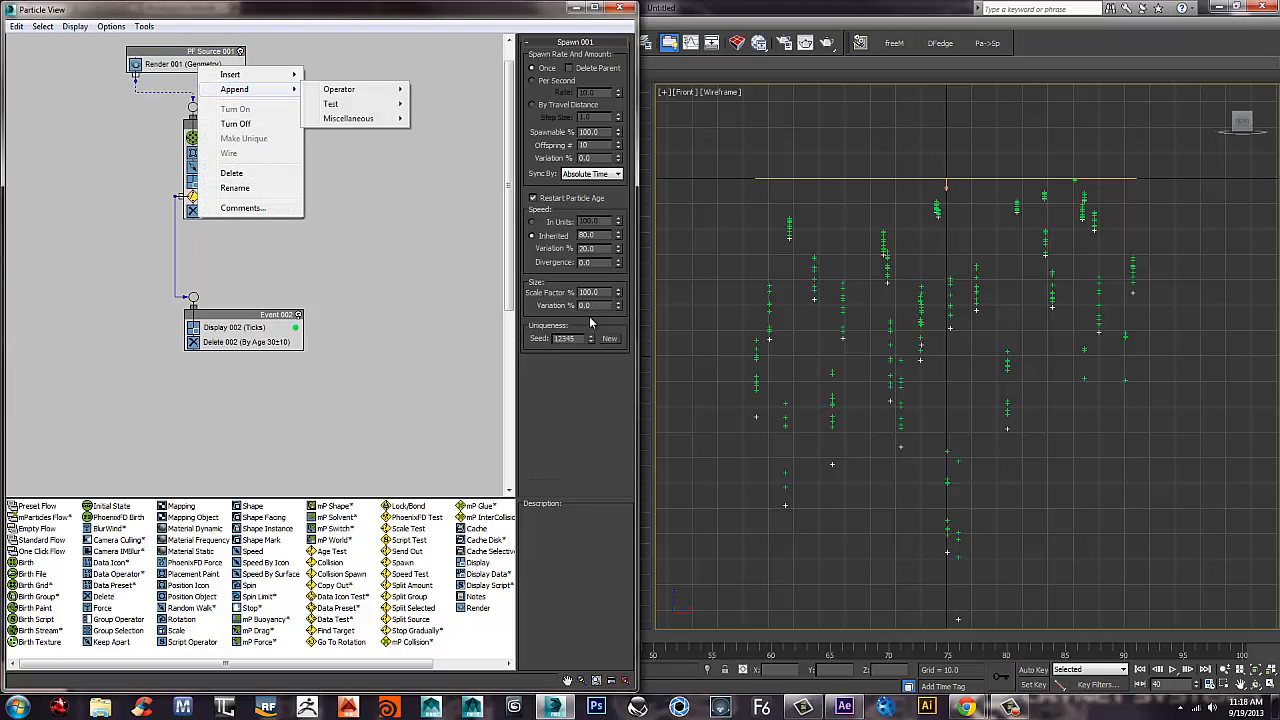
pyautogui.moveTo(339, 89)
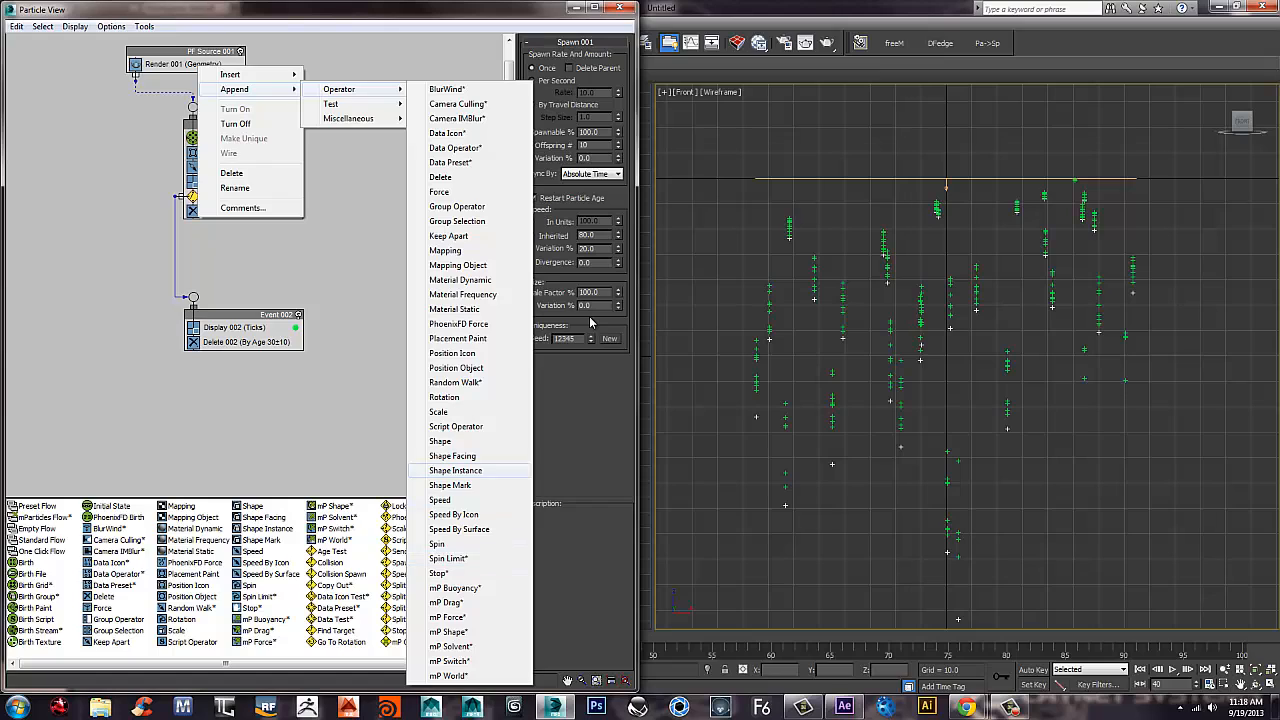
pyautogui.click(452, 456)
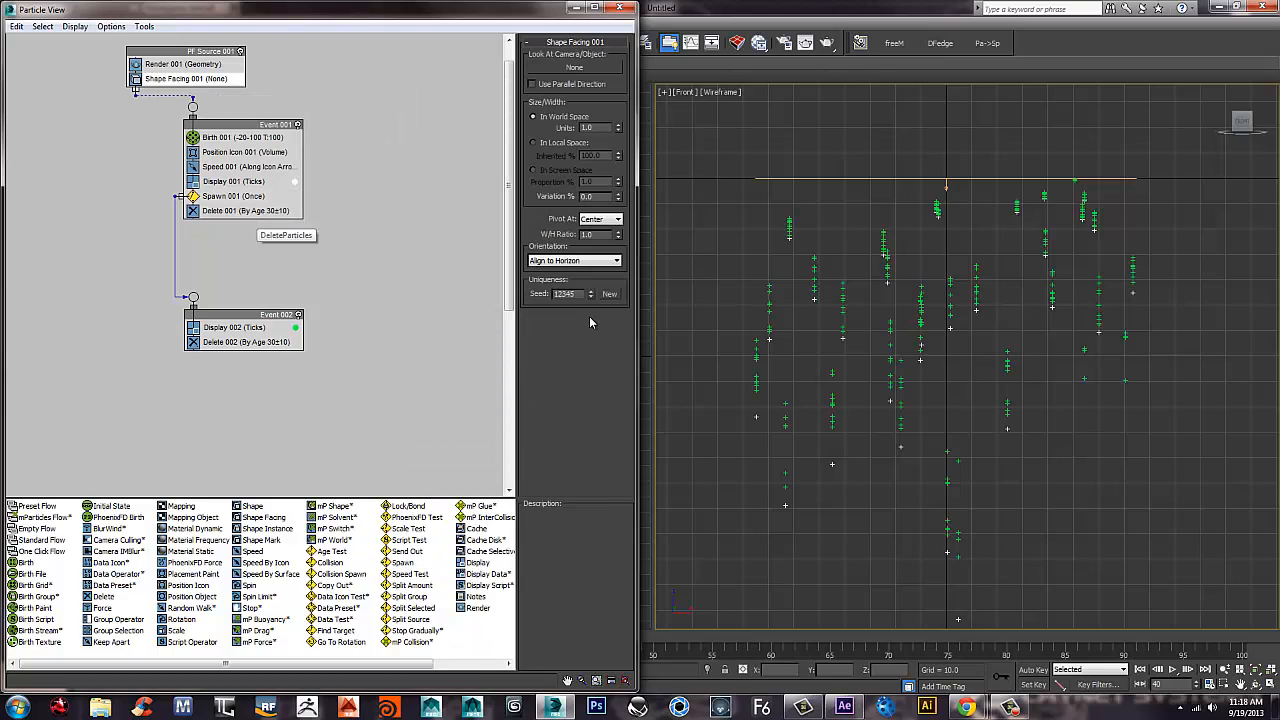
# Set the display type of both Display 001 and Display 002 to Geometry and play back the animation.
pyautogui.click(233, 181)
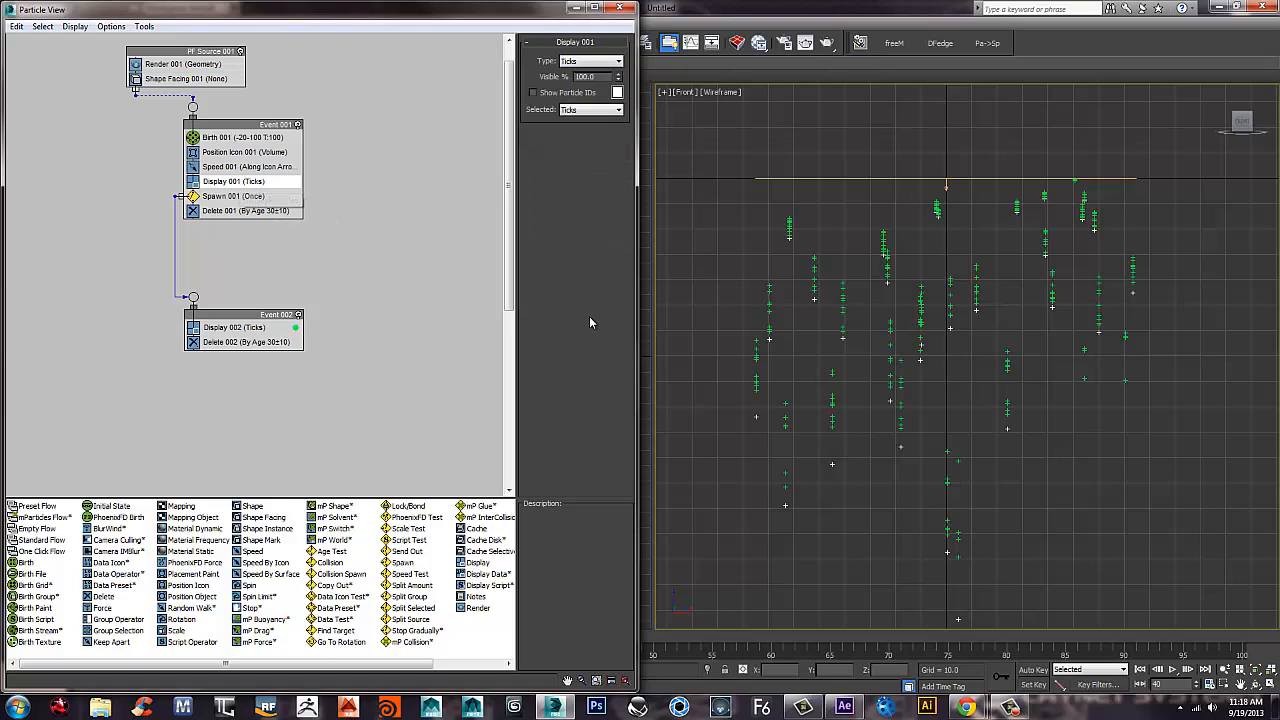
pyautogui.click(590, 61)
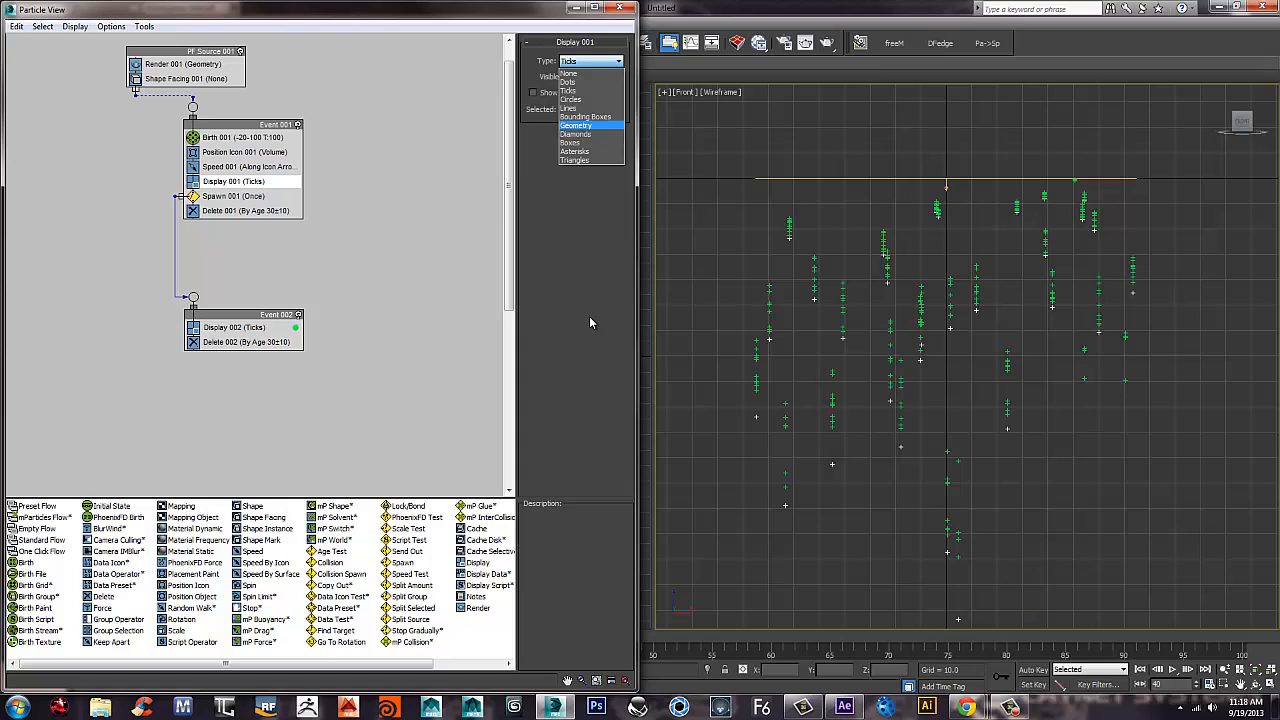
pyautogui.click(576, 125)
pyautogui.click(250, 314)
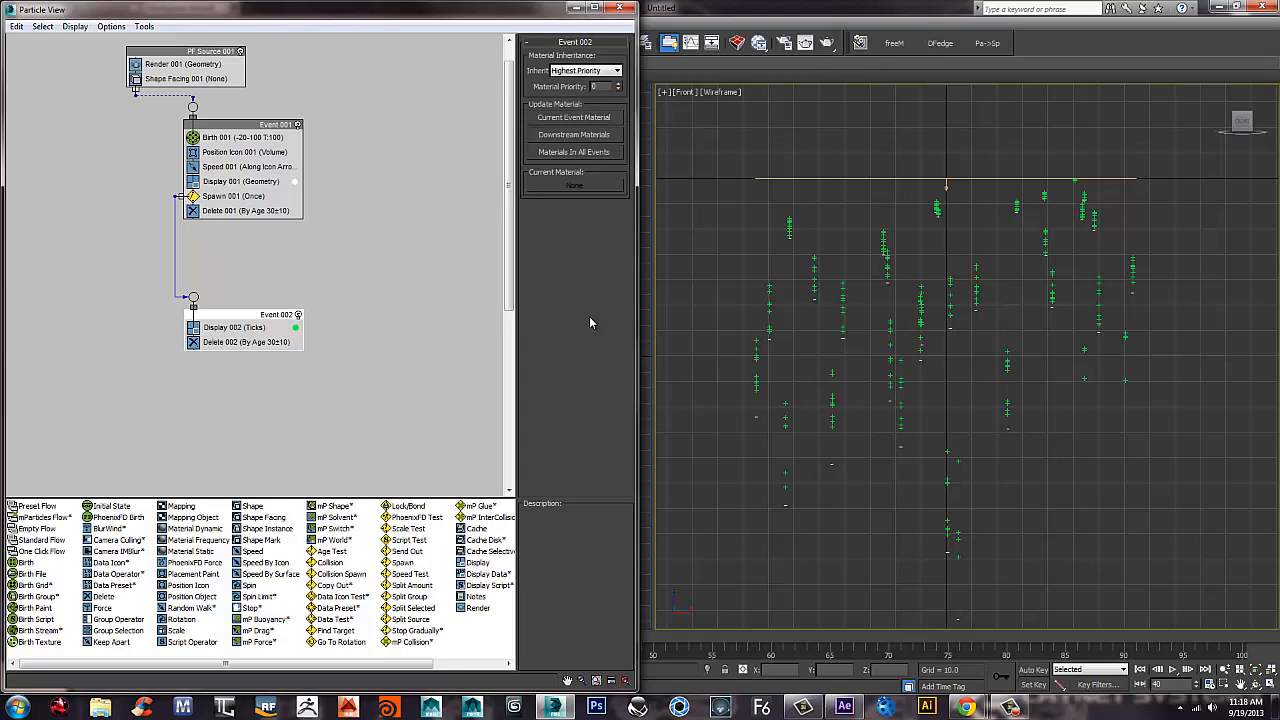
pyautogui.click(234, 327)
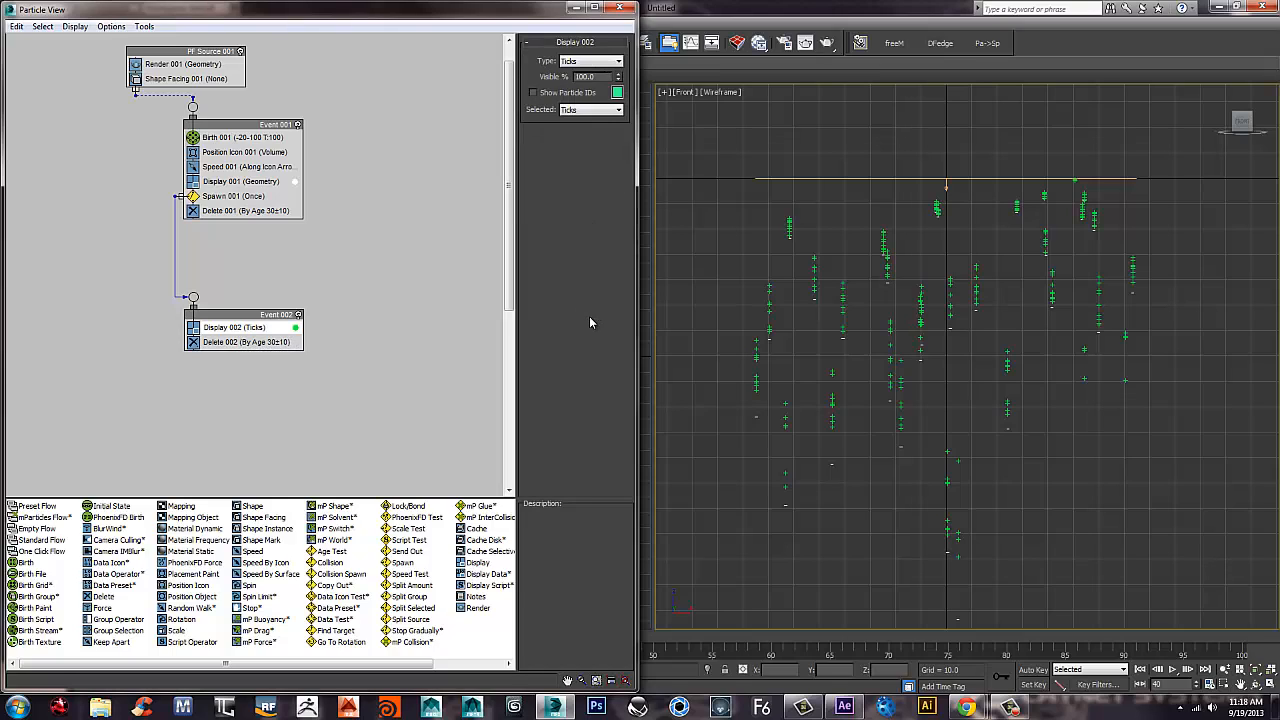
pyautogui.click(590, 61)
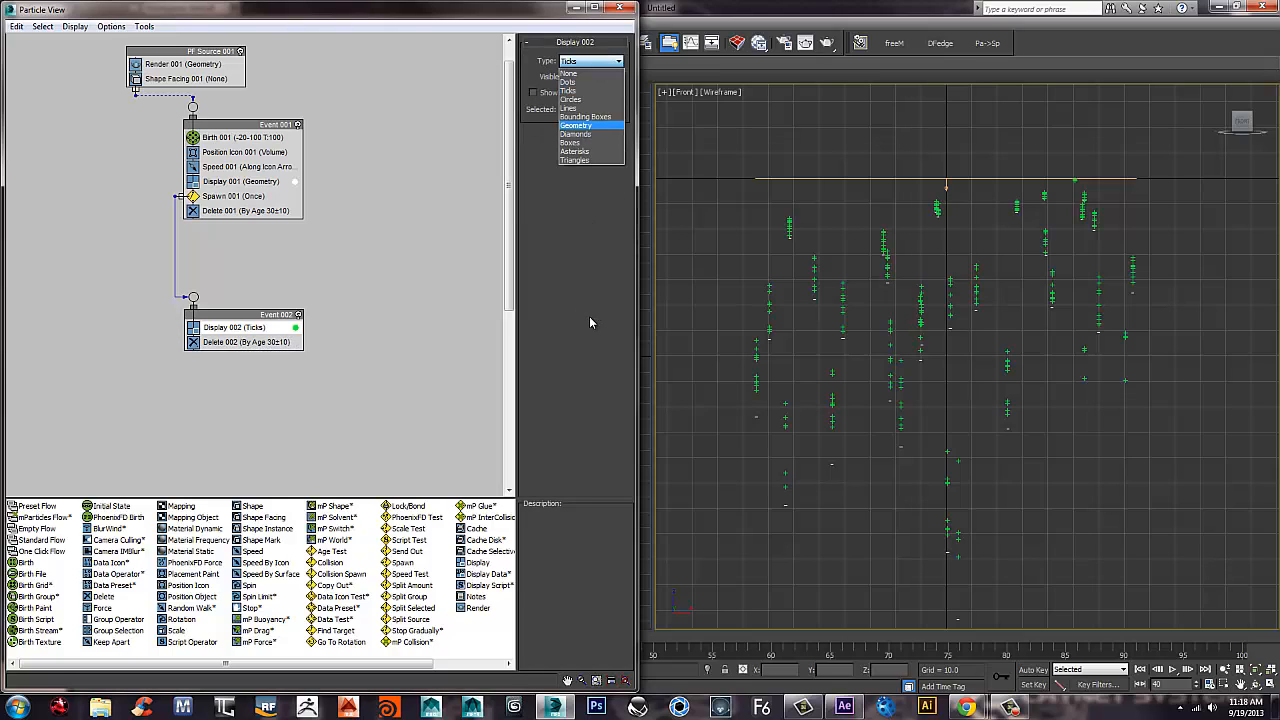
pyautogui.press('Return')
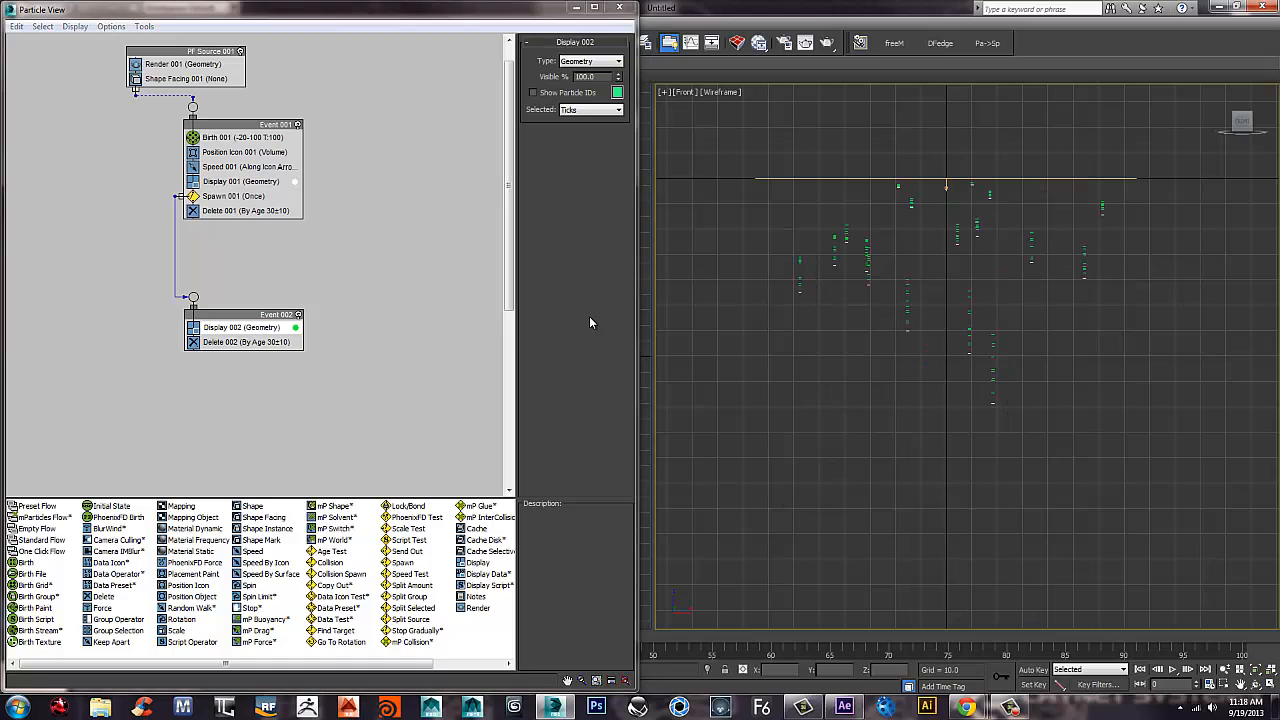
pyautogui.press('/')
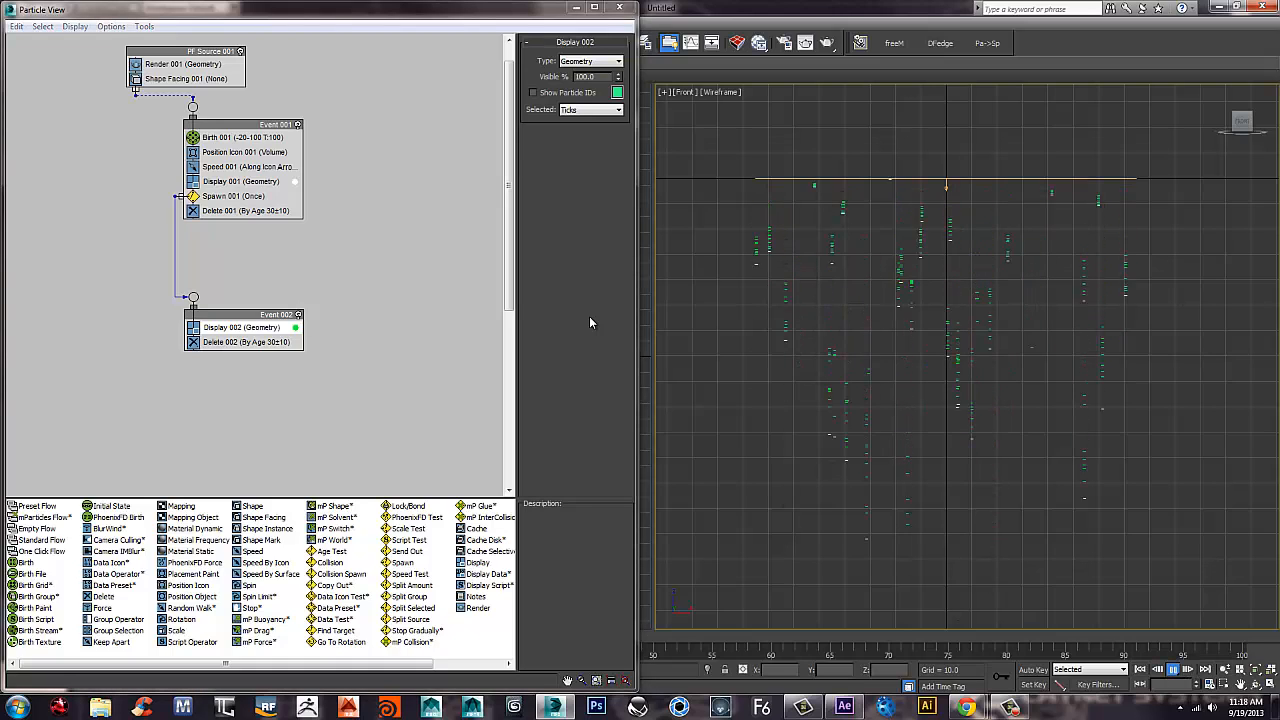
pyautogui.press('/')
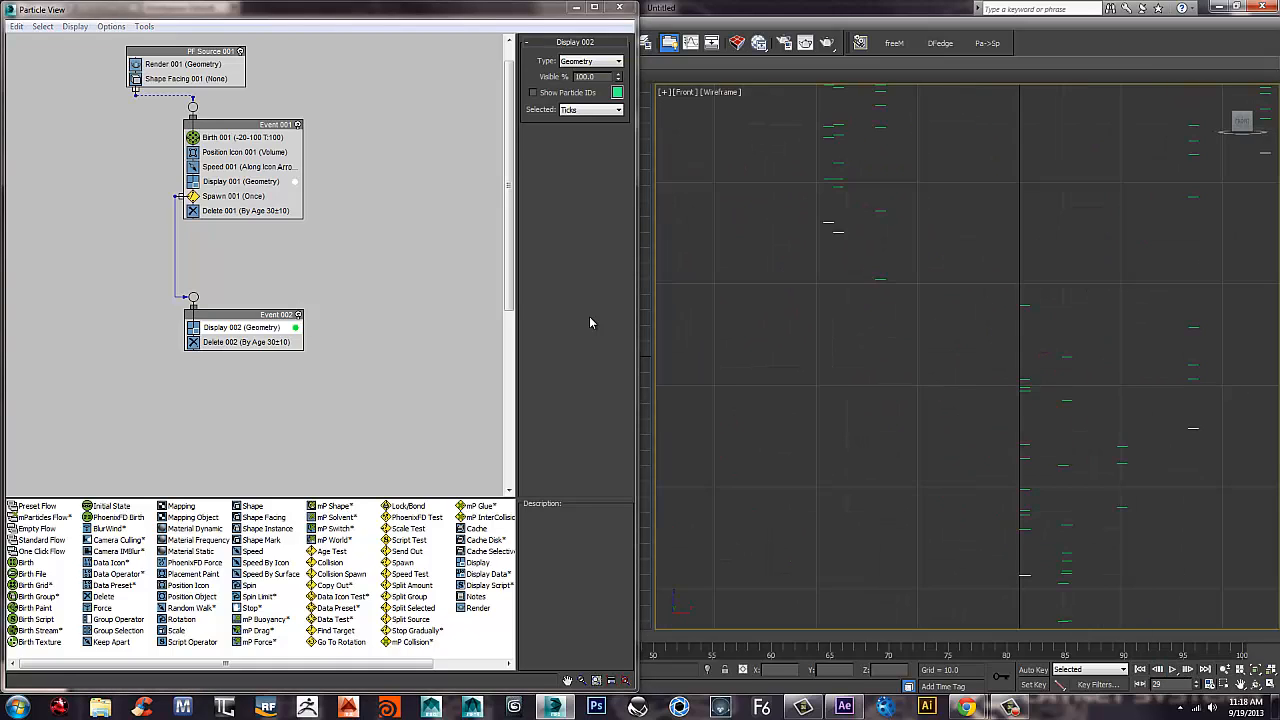
# Switch the viewport to the Top view with the particle source and empty space below it in frame.
pyautogui.keyDown('alt'); pyautogui.moveTo(946, 356); pyautogui.dragTo(1050, 430, button='middle'); pyautogui.keyUp('alt')
pyautogui.press('t')
pyautogui.moveTo(960, 306)
pyautogui.mouseDown(button='middle')
pyautogui.moveTo(893, 279)
pyautogui.moveTo(792, 265)
pyautogui.mouseUp(button='middle')
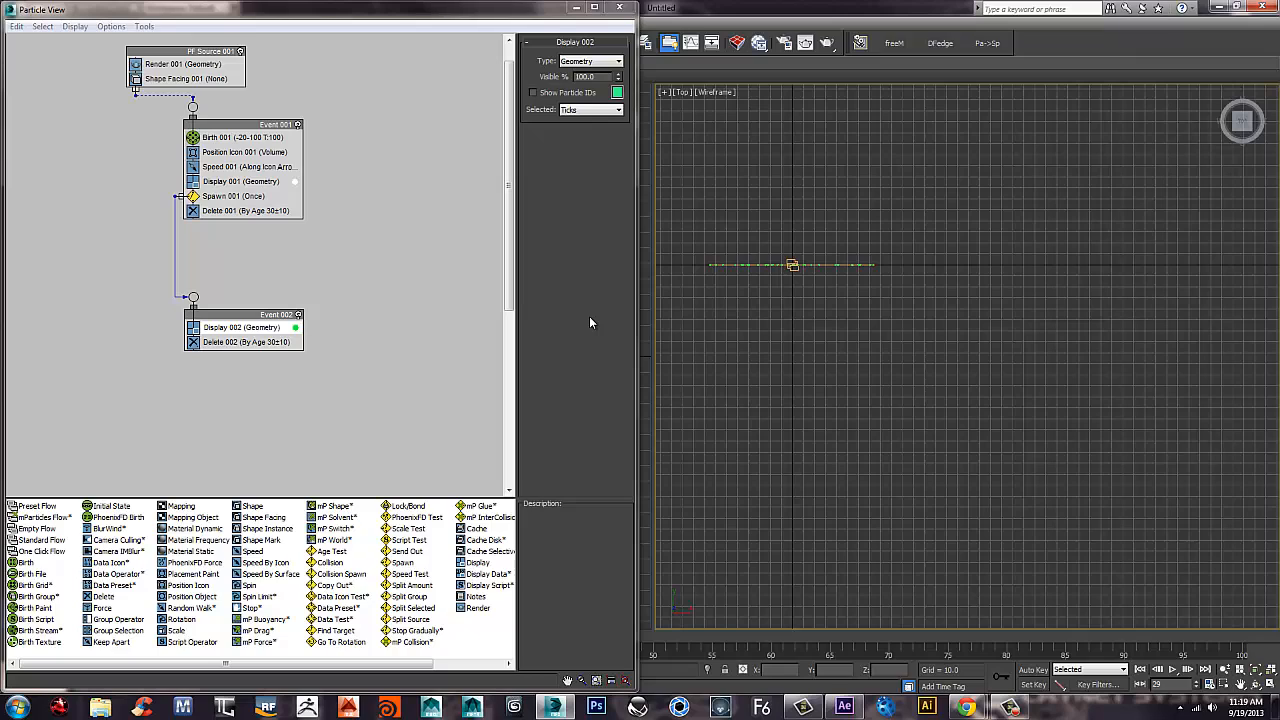
pyautogui.write('x')
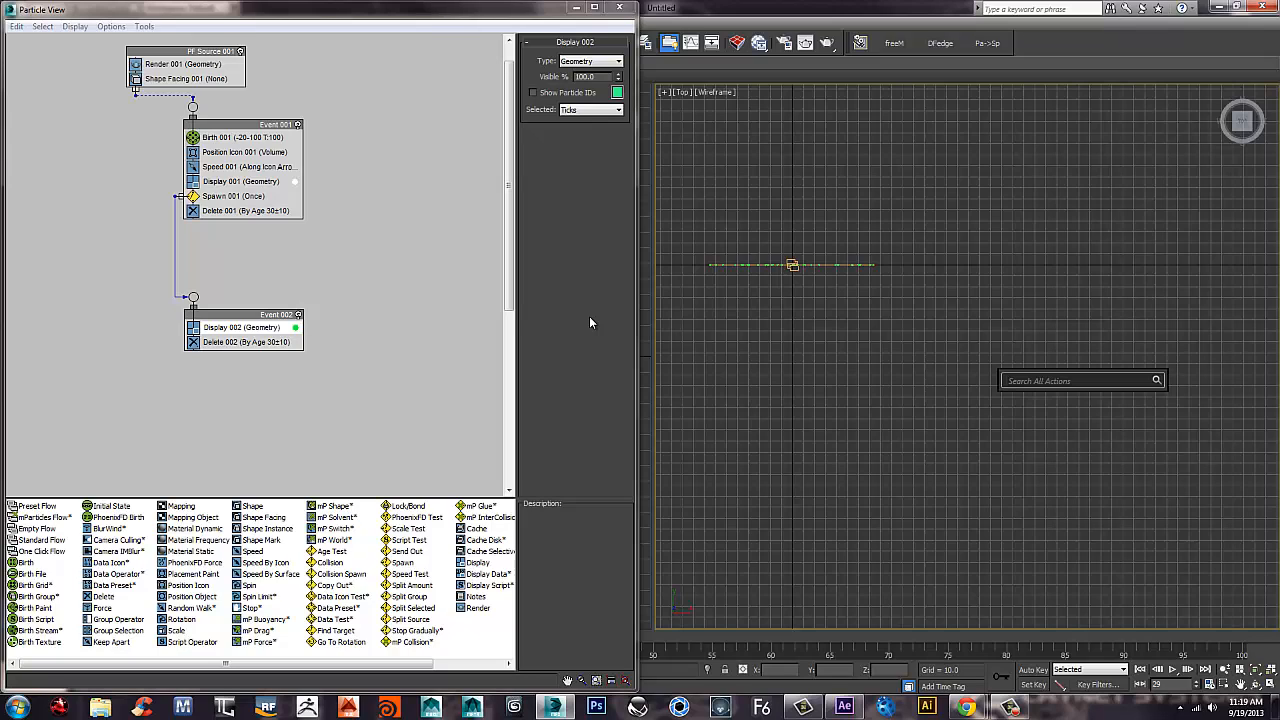
pyautogui.write('ca')
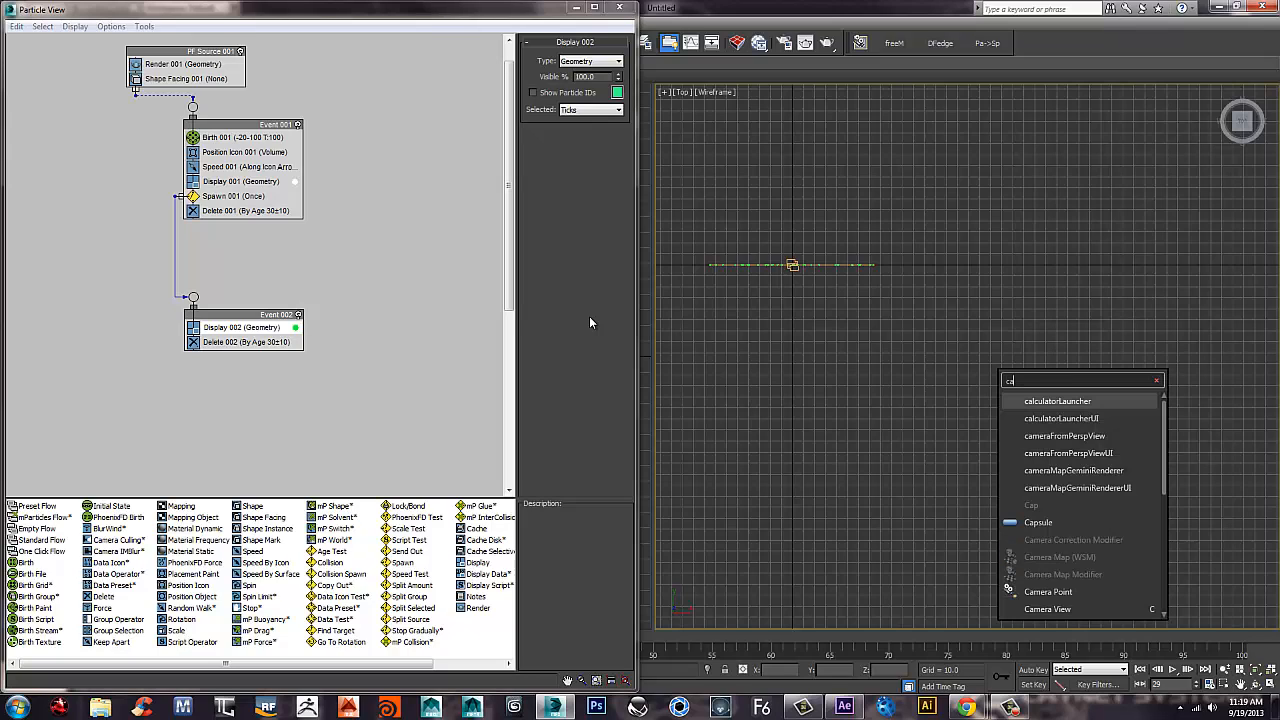
pyautogui.press('Down')
pyautogui.press('Down')
pyautogui.press('Down')
pyautogui.press('Down')
pyautogui.press('Down')
pyautogui.press('Down')
pyautogui.press('Up')
pyautogui.press('Up')
pyautogui.press('Up')
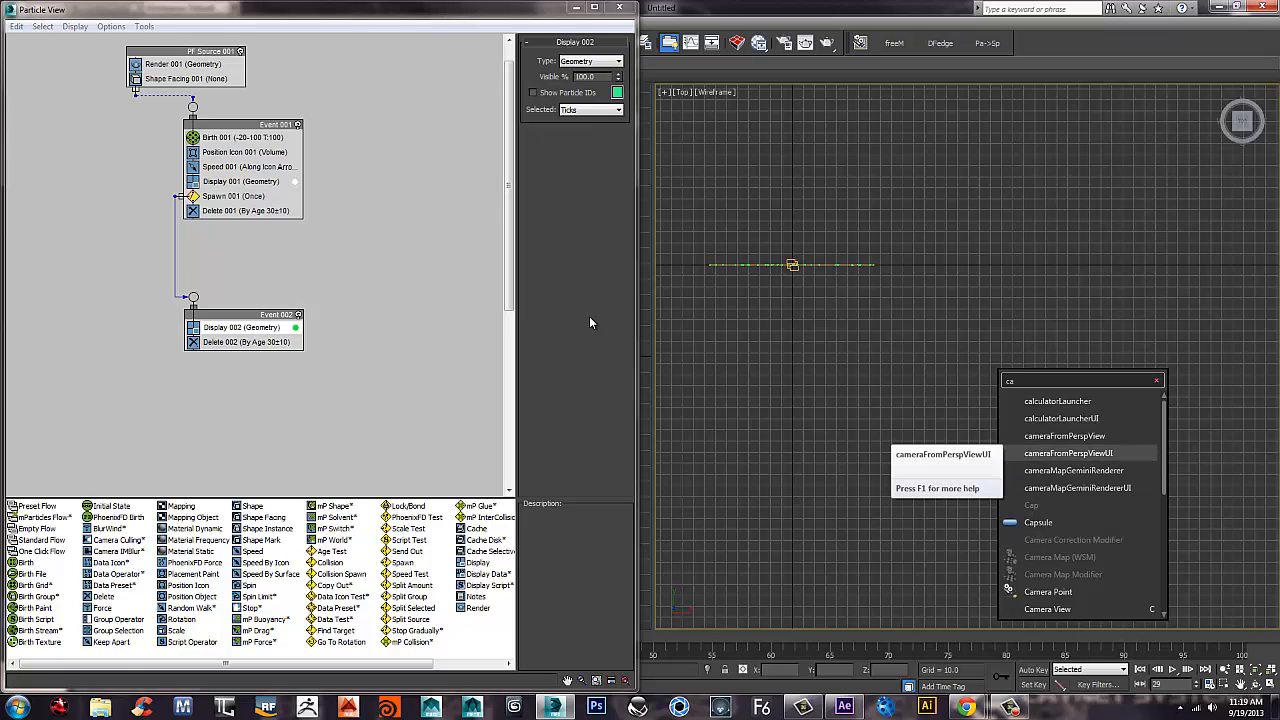
pyautogui.press('Down')
pyautogui.press('Down')
pyautogui.press('Down')
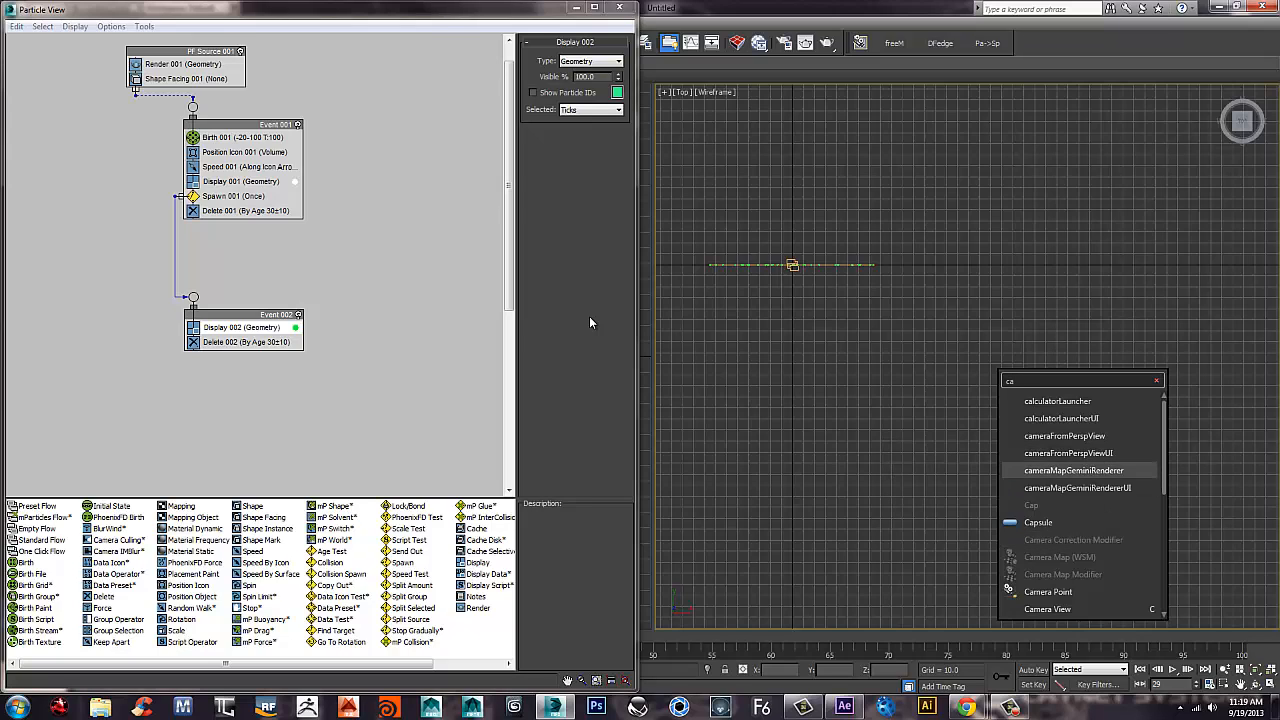
pyautogui.press('Up')
pyautogui.press('Up')
pyautogui.press('Up')
pyautogui.write('mera')
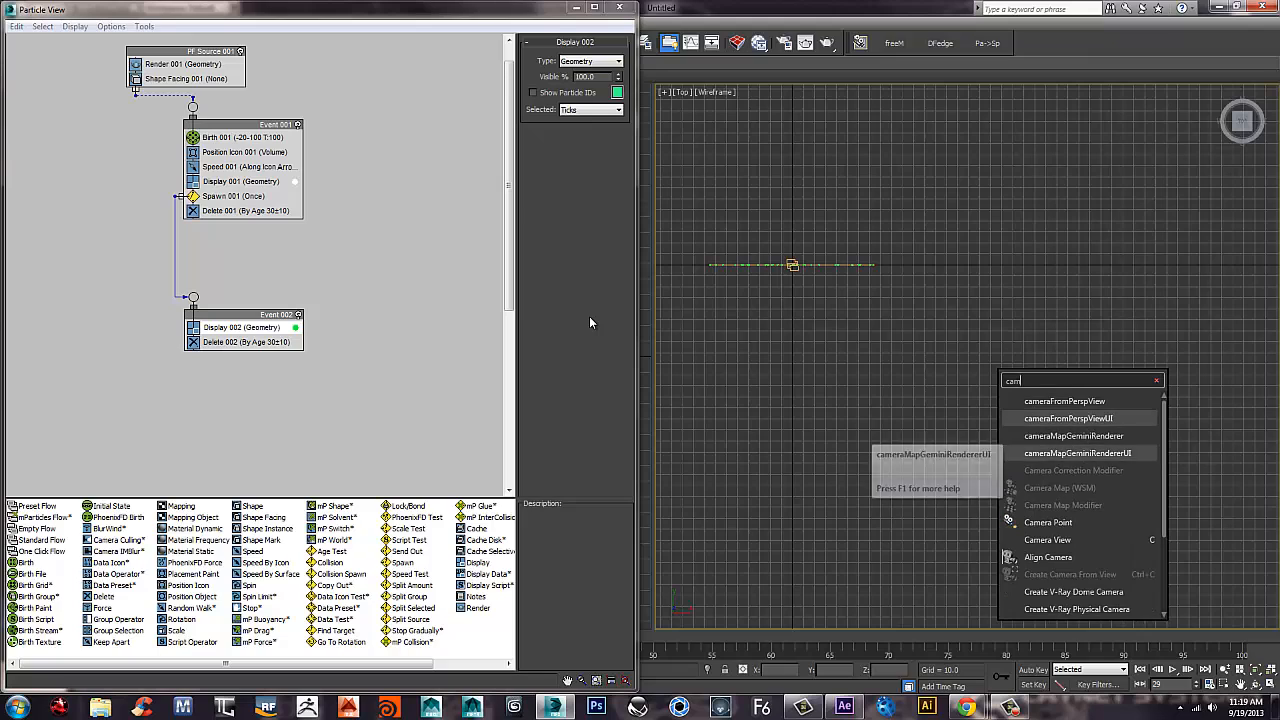
pyautogui.press('Down')
pyautogui.press('Down')
pyautogui.press('Down')
pyautogui.press('Down')
pyautogui.press('Down')
pyautogui.press('Down')
pyautogui.press('Down')
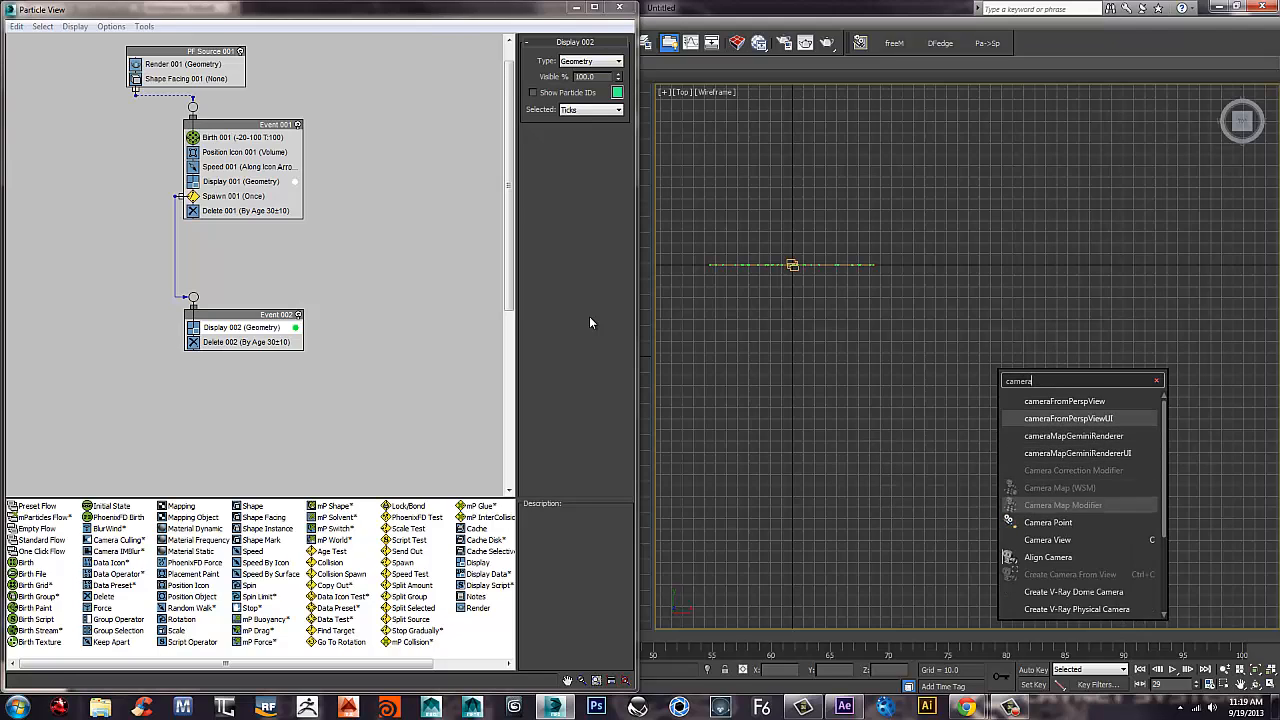
pyautogui.press('Up')
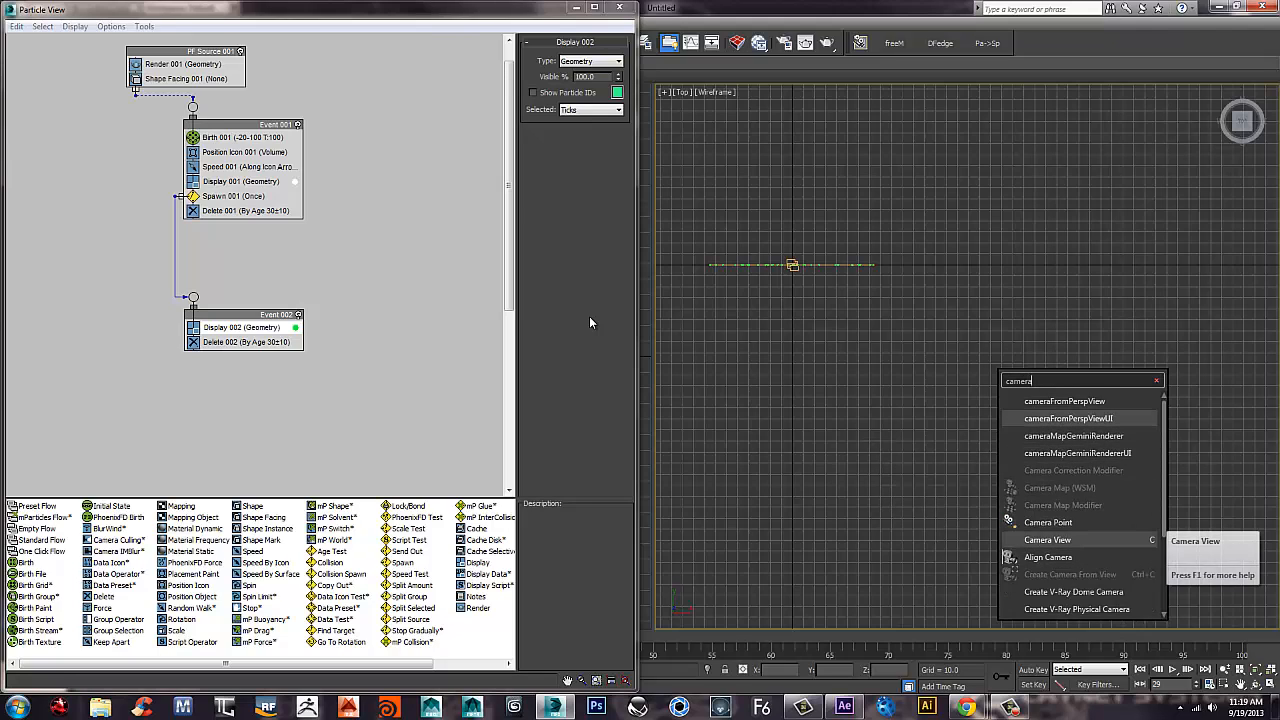
pyautogui.press('Down')
pyautogui.press('Up')
pyautogui.press('Up')
pyautogui.press('Return')
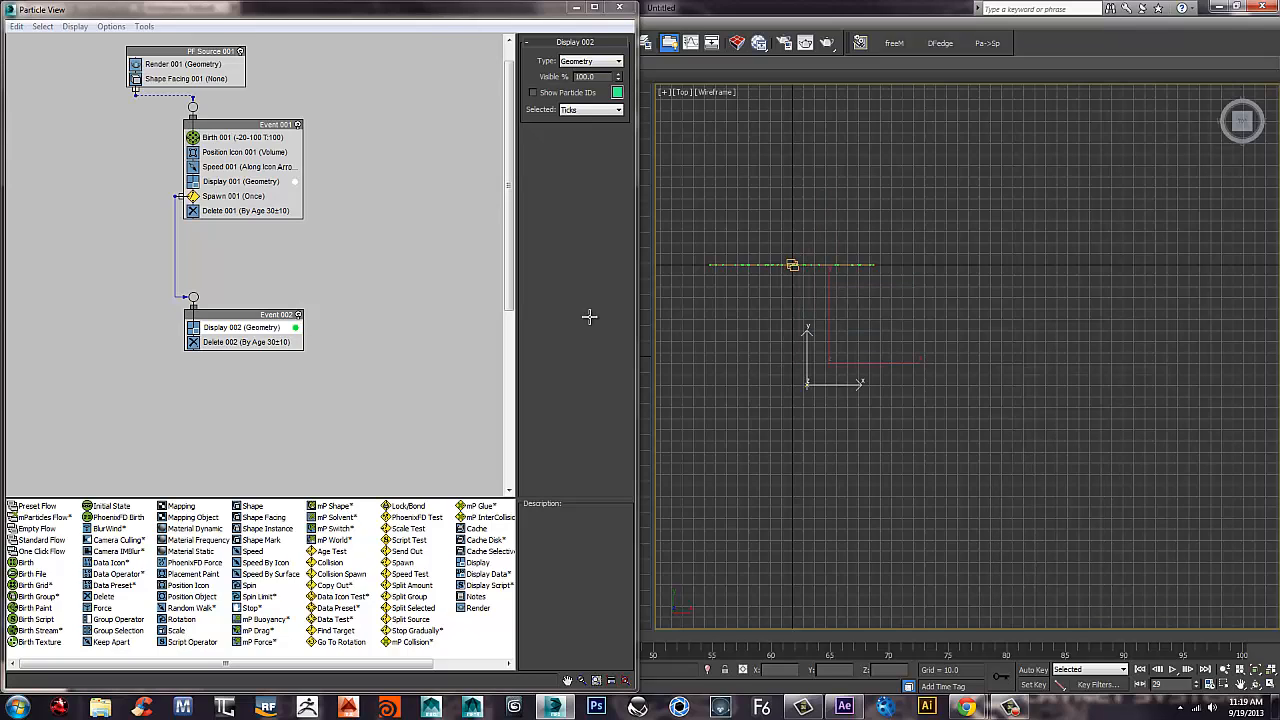
pyautogui.press('Escape')
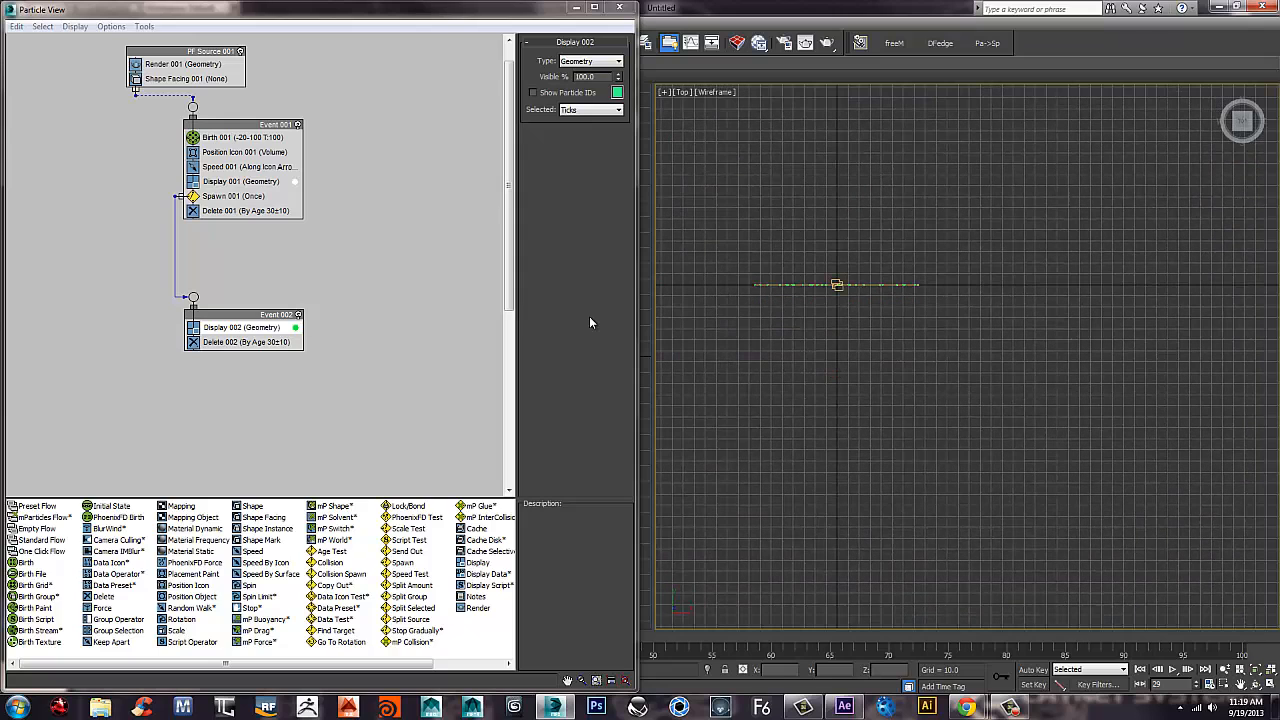
# Create a target camera in the Top view, placed below the particle source with its target on the source.
pyautogui.press('x')
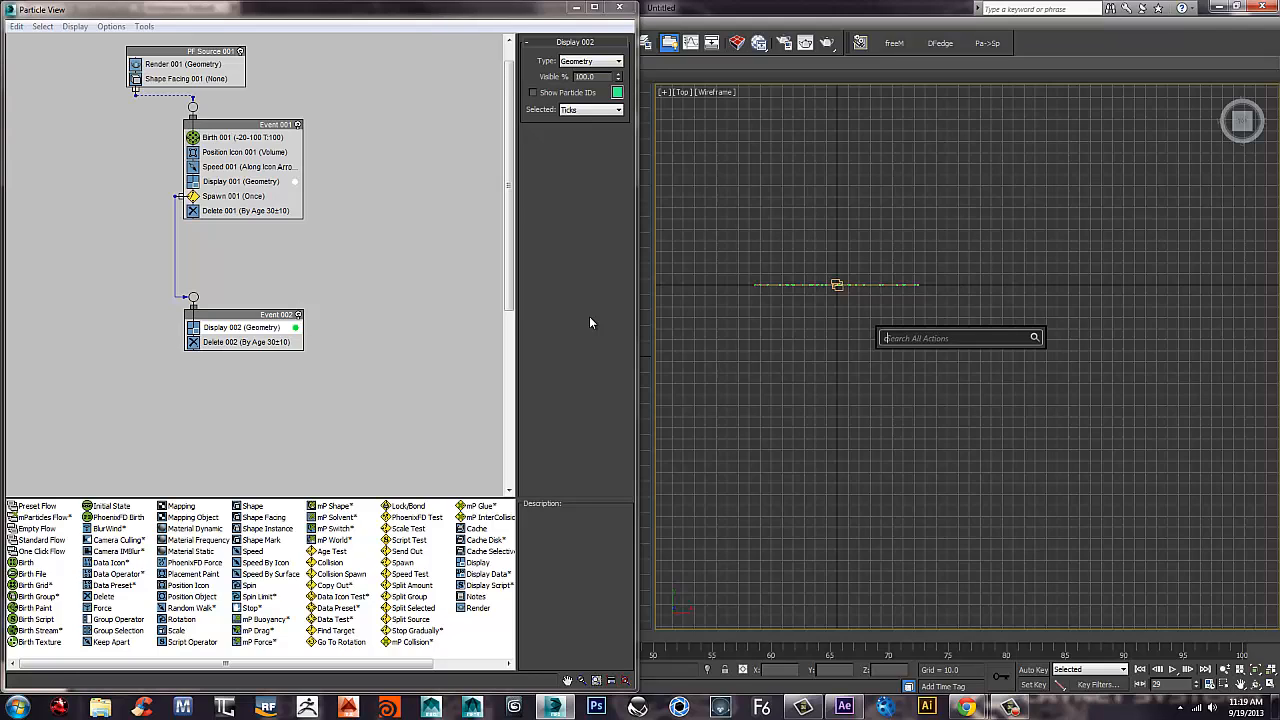
pyautogui.write('camer')
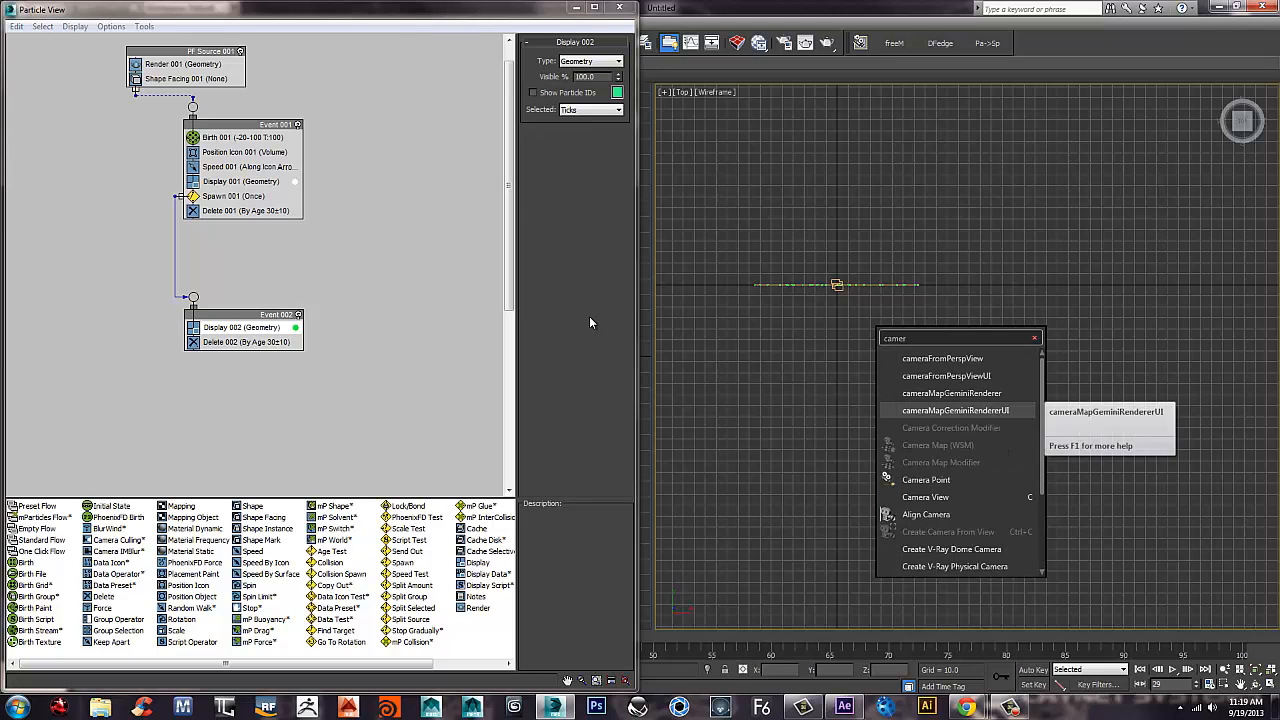
pyautogui.press('Down')
pyautogui.press('Down')
pyautogui.press('Down')
pyautogui.press('Down')
pyautogui.press('Down')
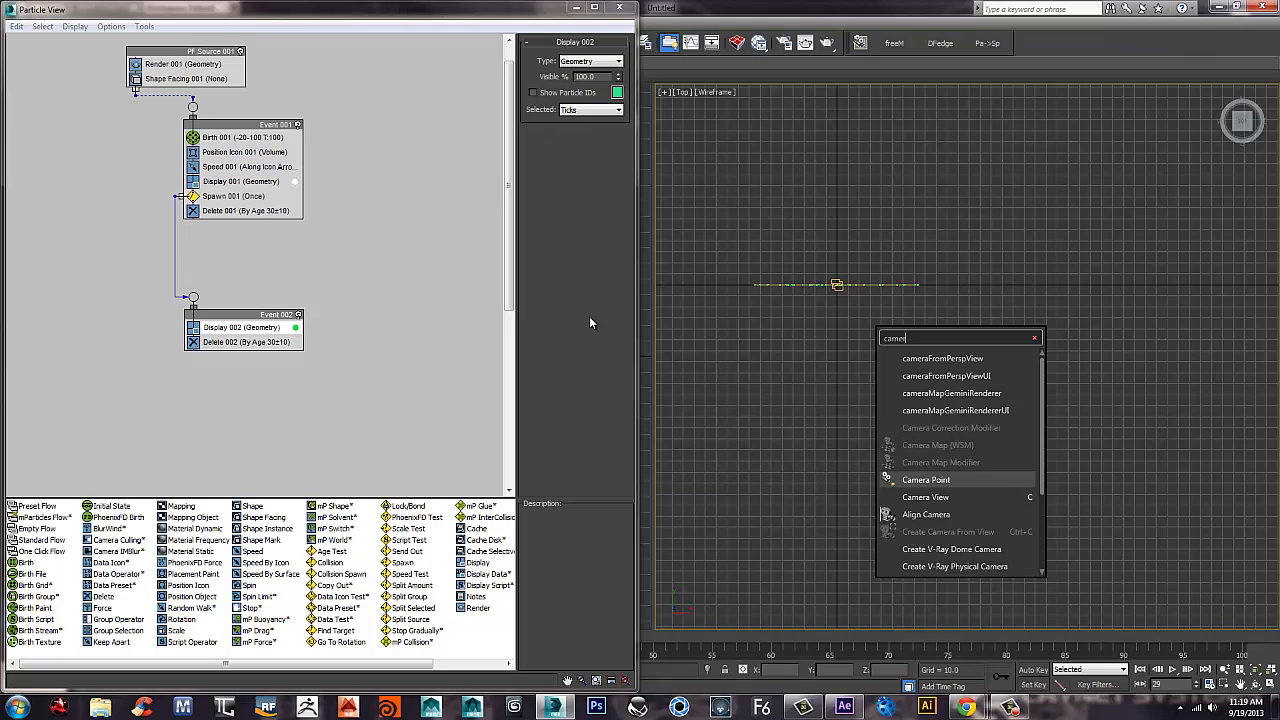
pyautogui.scroll(-1, 590, 322)
pyautogui.scroll(-2, 590, 322)
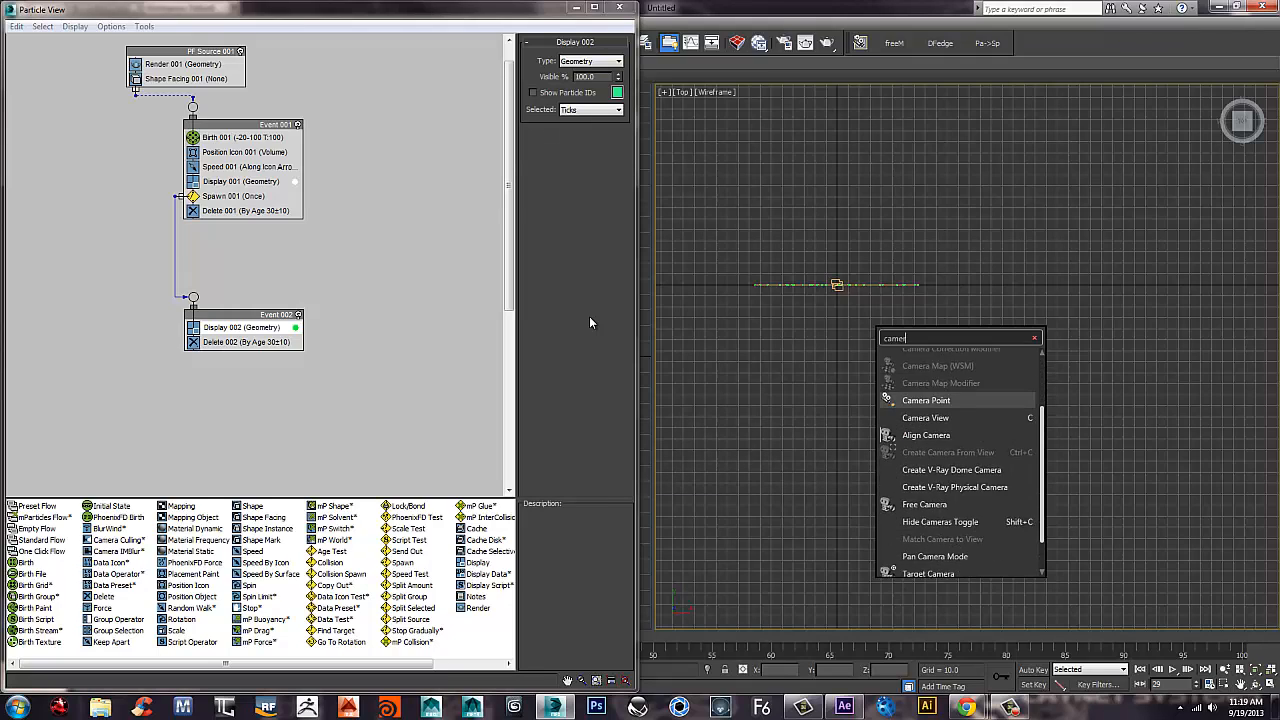
pyautogui.press('Down')
pyautogui.press('Down')
pyautogui.press('Down')
pyautogui.press('Down')
pyautogui.press('Down')
pyautogui.press('Down')
pyautogui.press('Down')
pyautogui.press('Down')
pyautogui.press('Return')
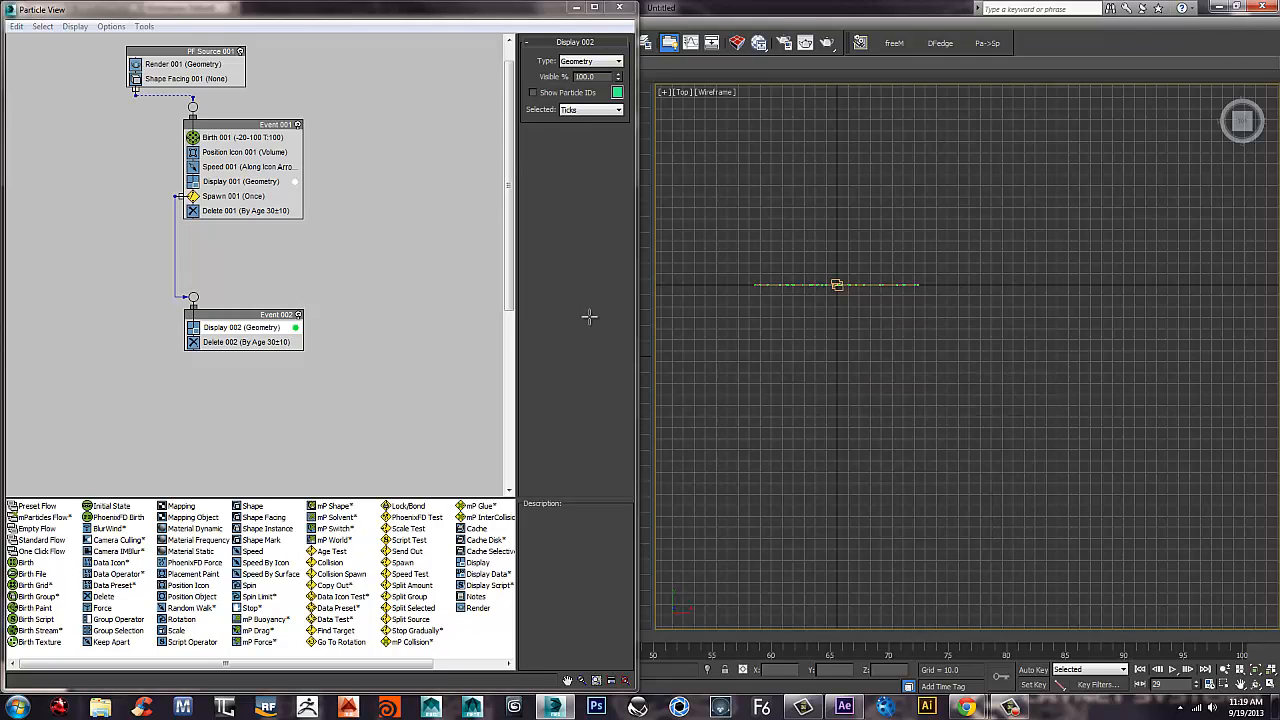
pyautogui.moveTo(848, 450); pyautogui.dragTo(843, 285)
pyautogui.rightClick(843, 285)
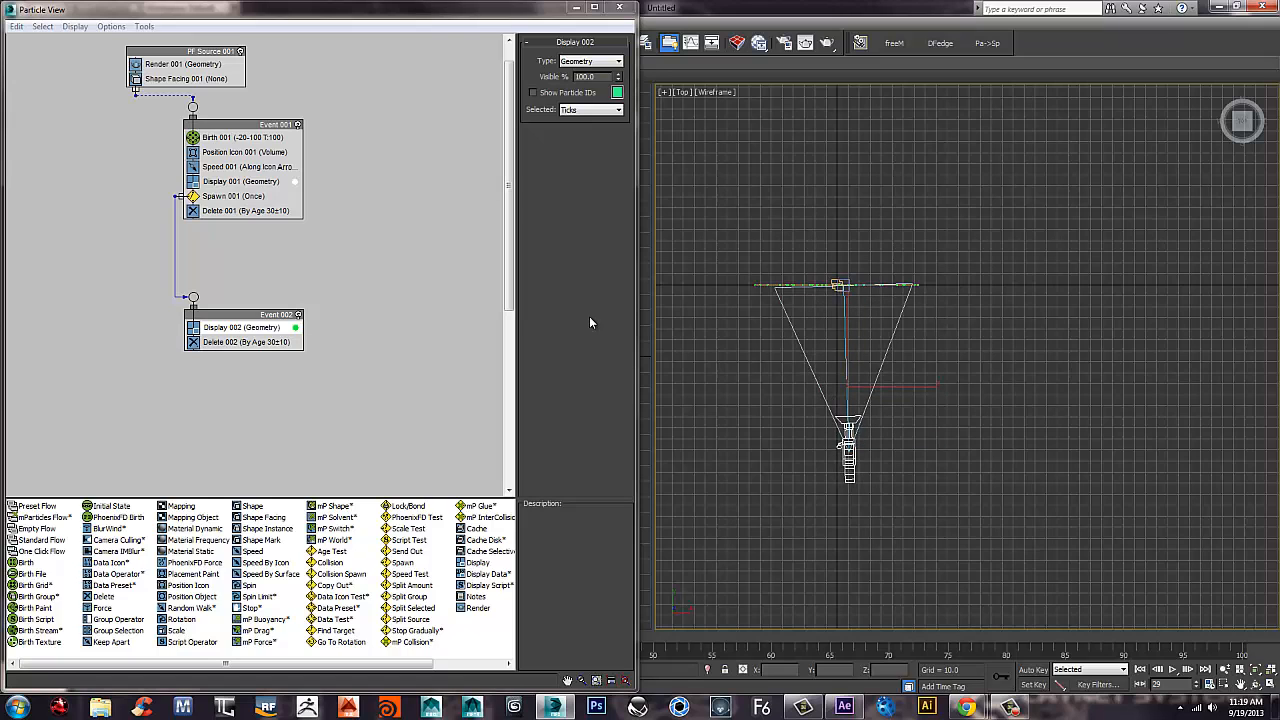
# Move the camera body along X to about 4.13 so it faces the particle line straight on.
pyautogui.moveTo(843, 285); pyautogui.dragTo(914, 247, button='middle')
pyautogui.press('w')
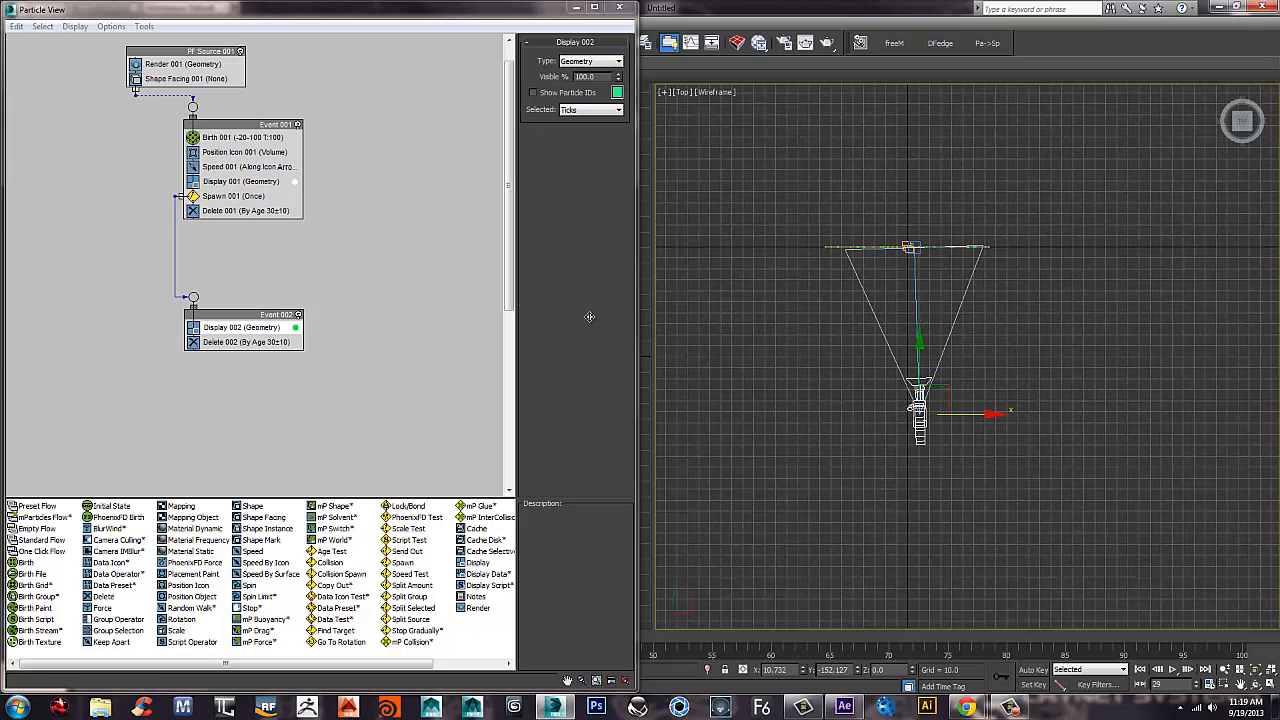
pyautogui.moveTo(968, 414); pyautogui.dragTo(960, 414)
pyautogui.moveTo(960, 414); pyautogui.dragTo(939, 457, button='middle')
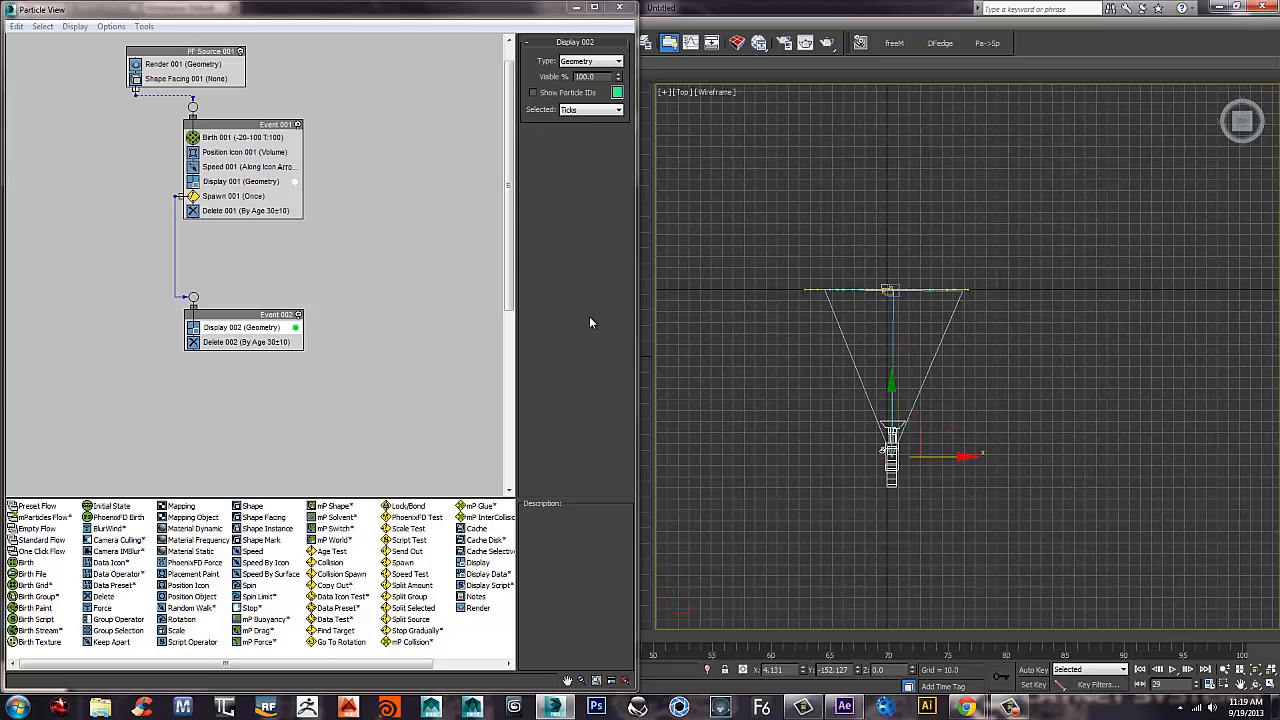
pyautogui.moveTo(939, 457); pyautogui.dragTo(919, 453, button='middle')
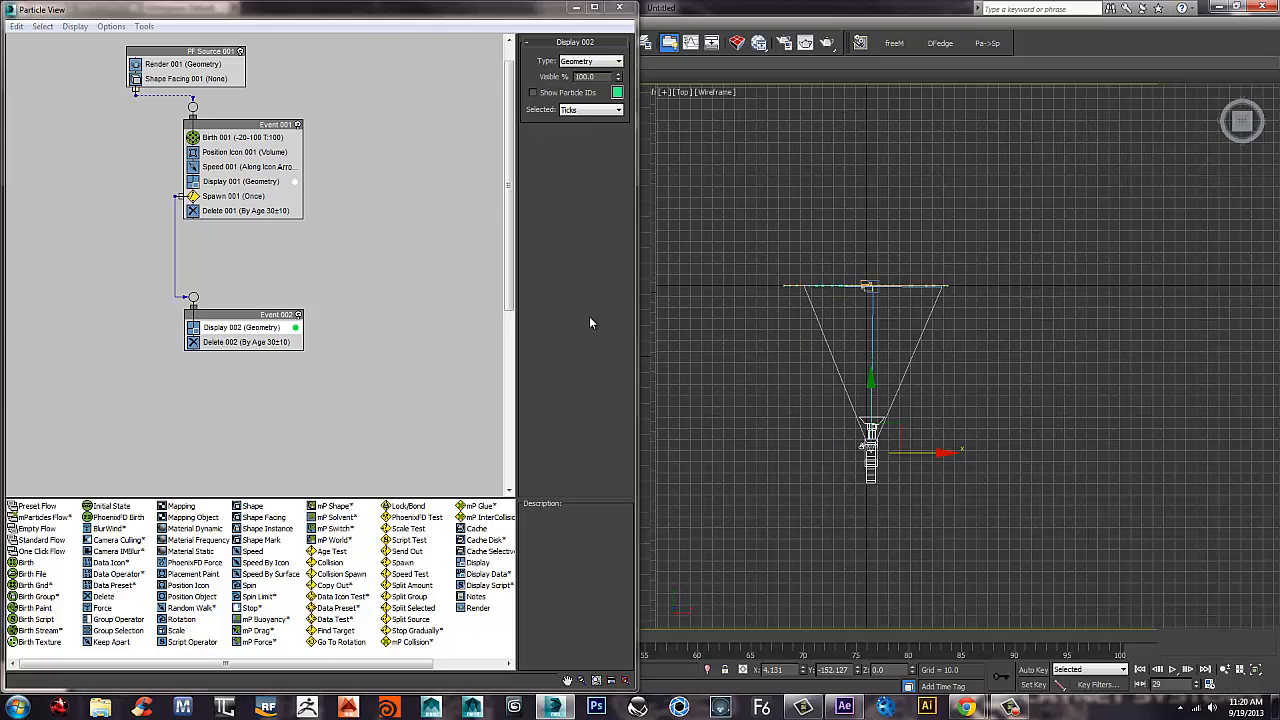
pyautogui.moveTo(589, 317); pyautogui.dragTo(590, 322, button='middle')
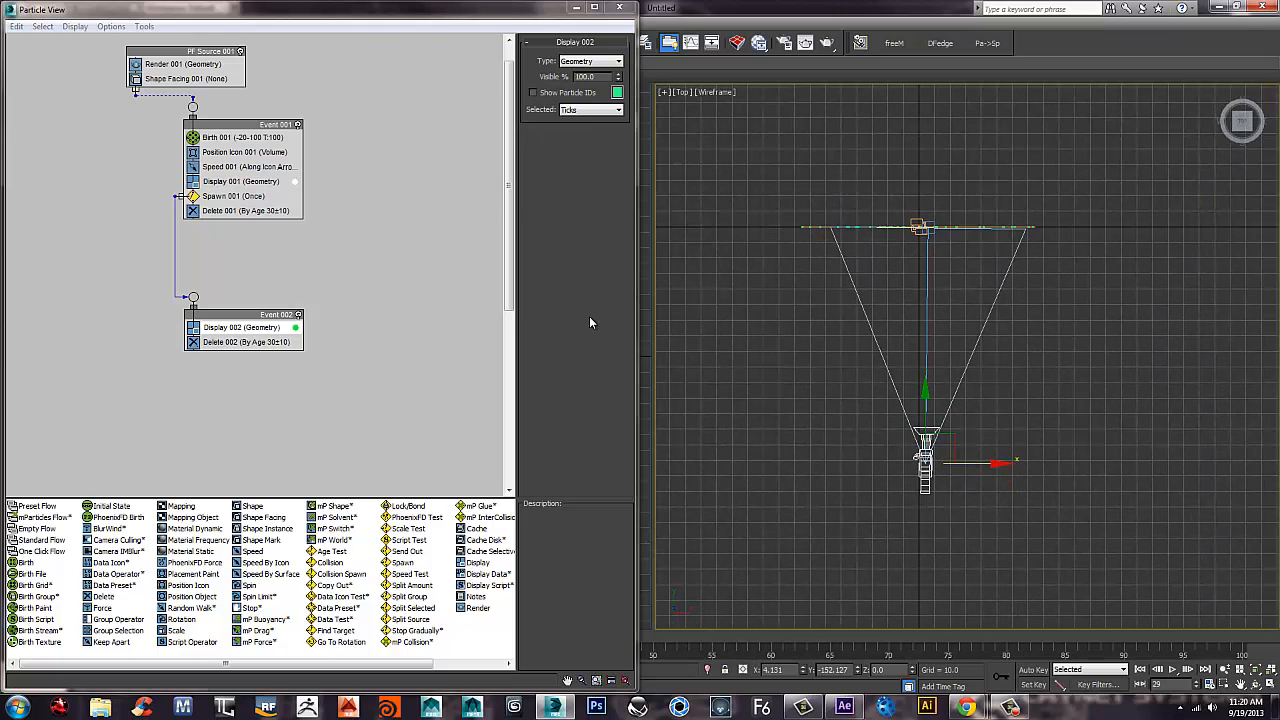
# Make Camera001 the look-at object of Shape Facing 001, view the scene through it, and enable Use Parallel Direction.
pyautogui.click(186, 78)
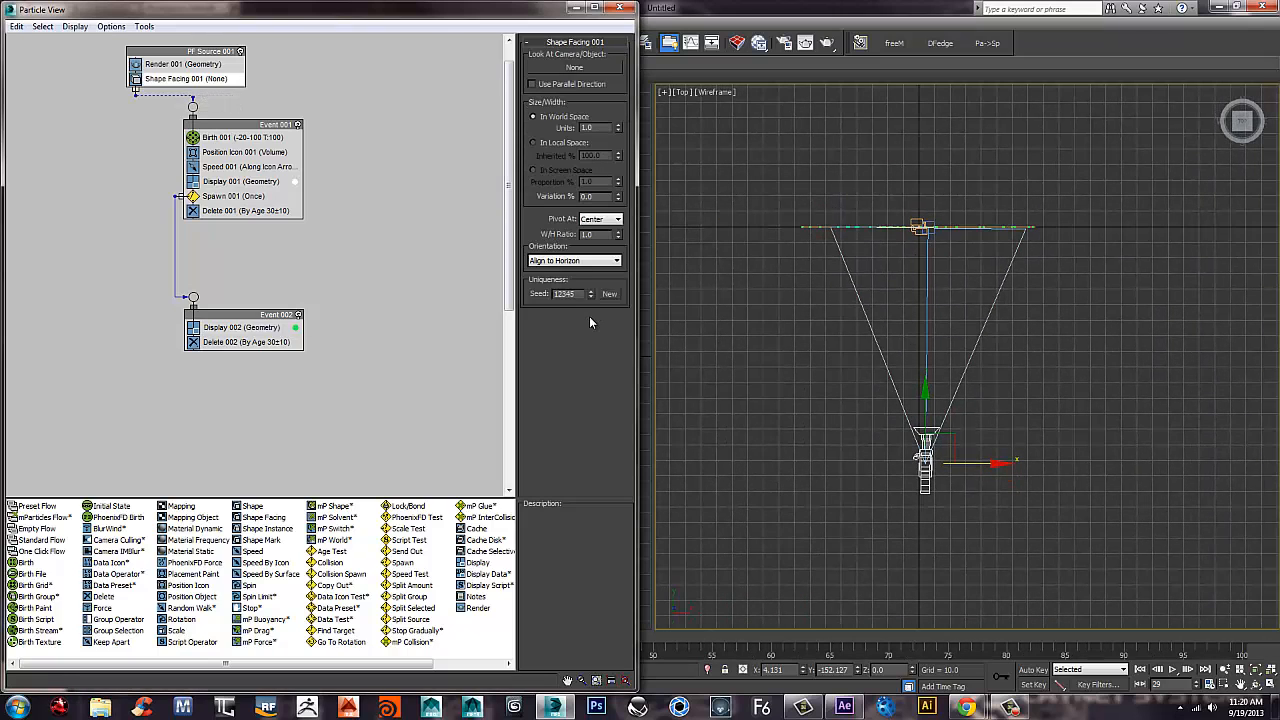
pyautogui.click(925, 459)
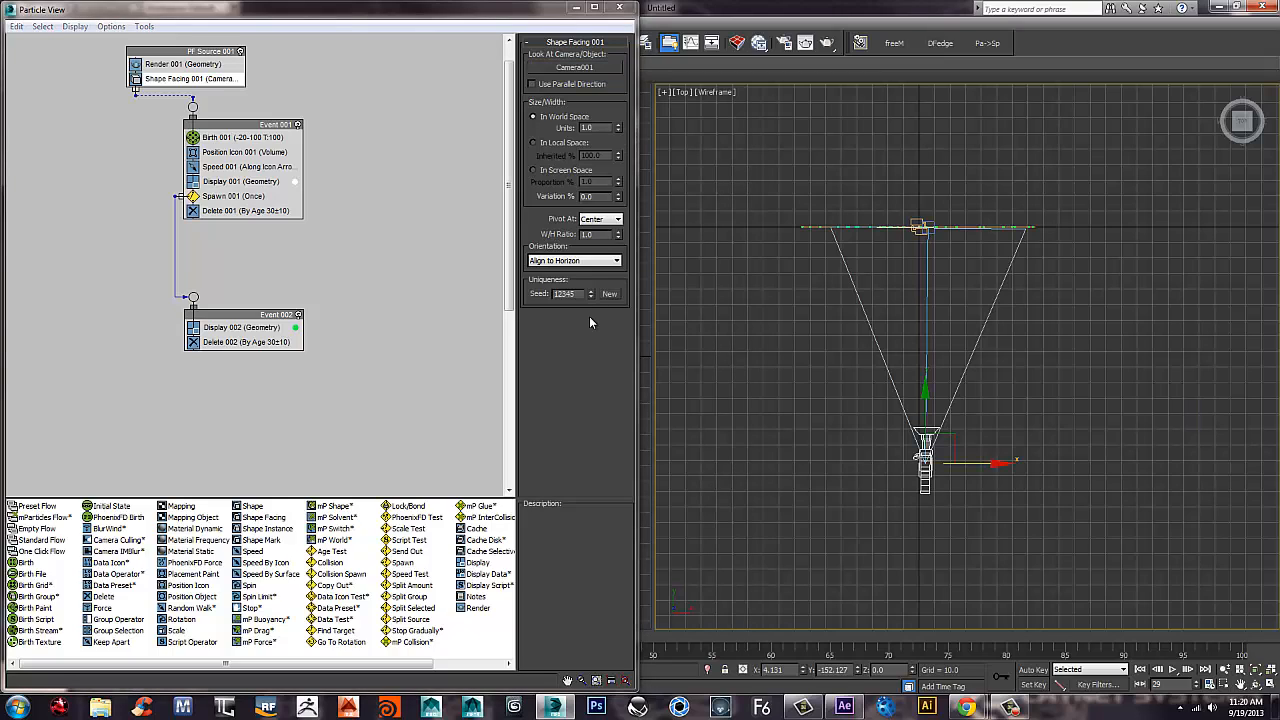
pyautogui.press('c')
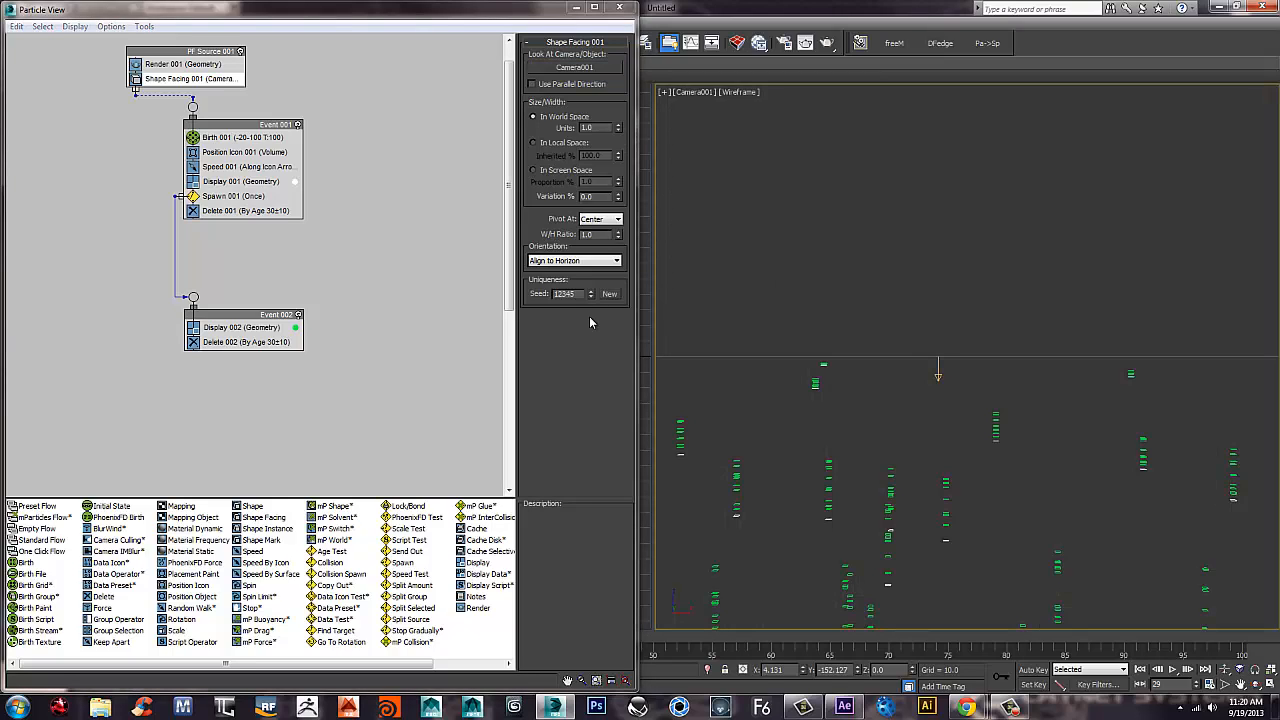
pyautogui.click(532, 83)
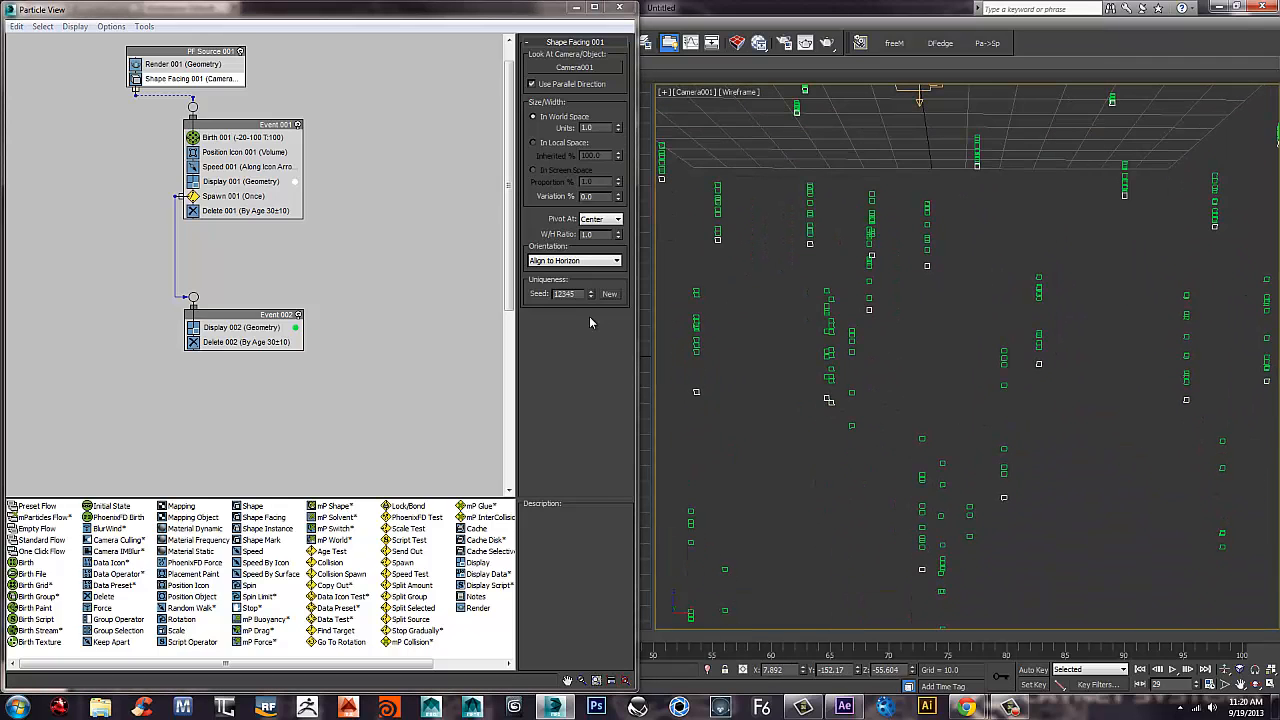
# Dolly the camera in closer to the falling shapes and play back the animation.
pyautogui.hotkey('alt', 'z')
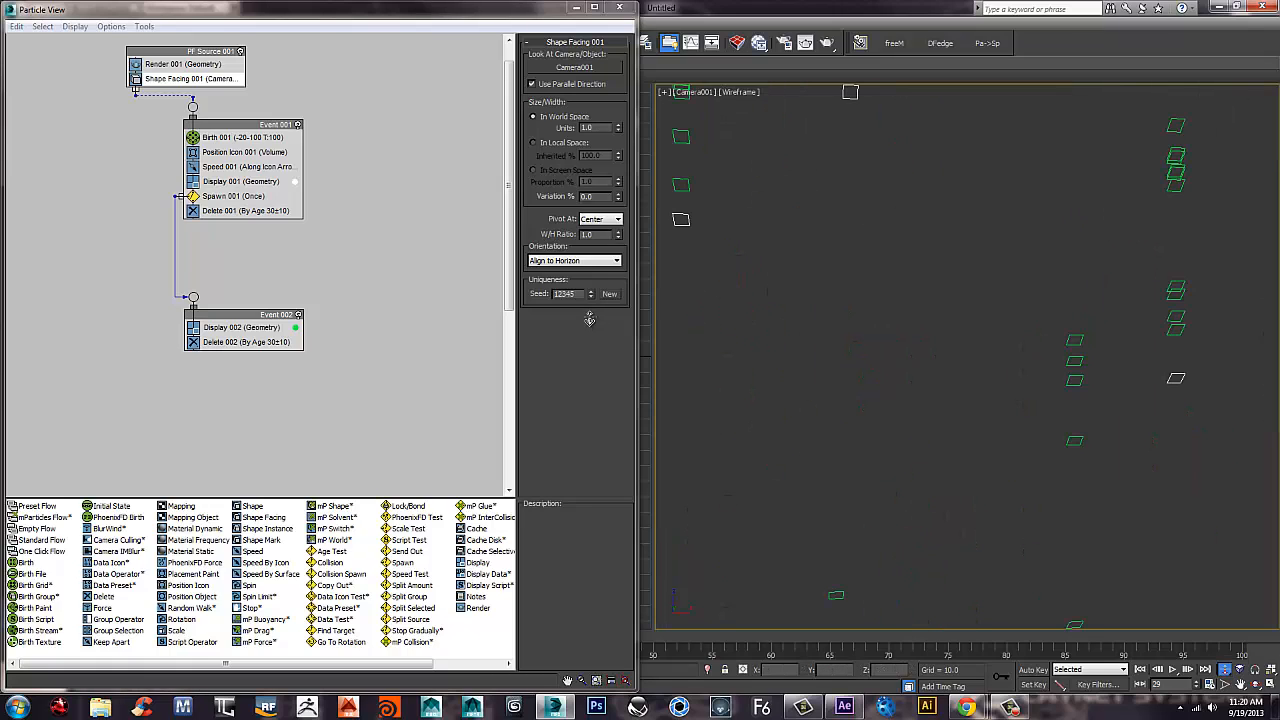
pyautogui.press('Escape')
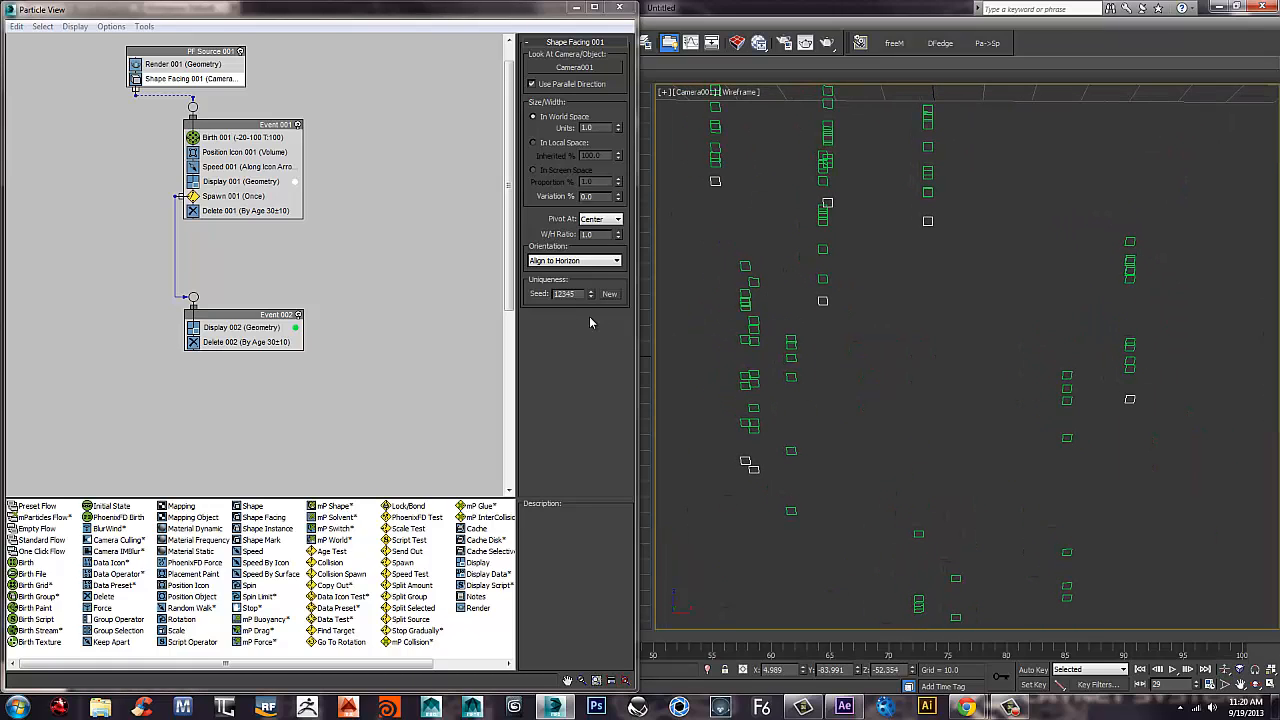
pyautogui.press('/')
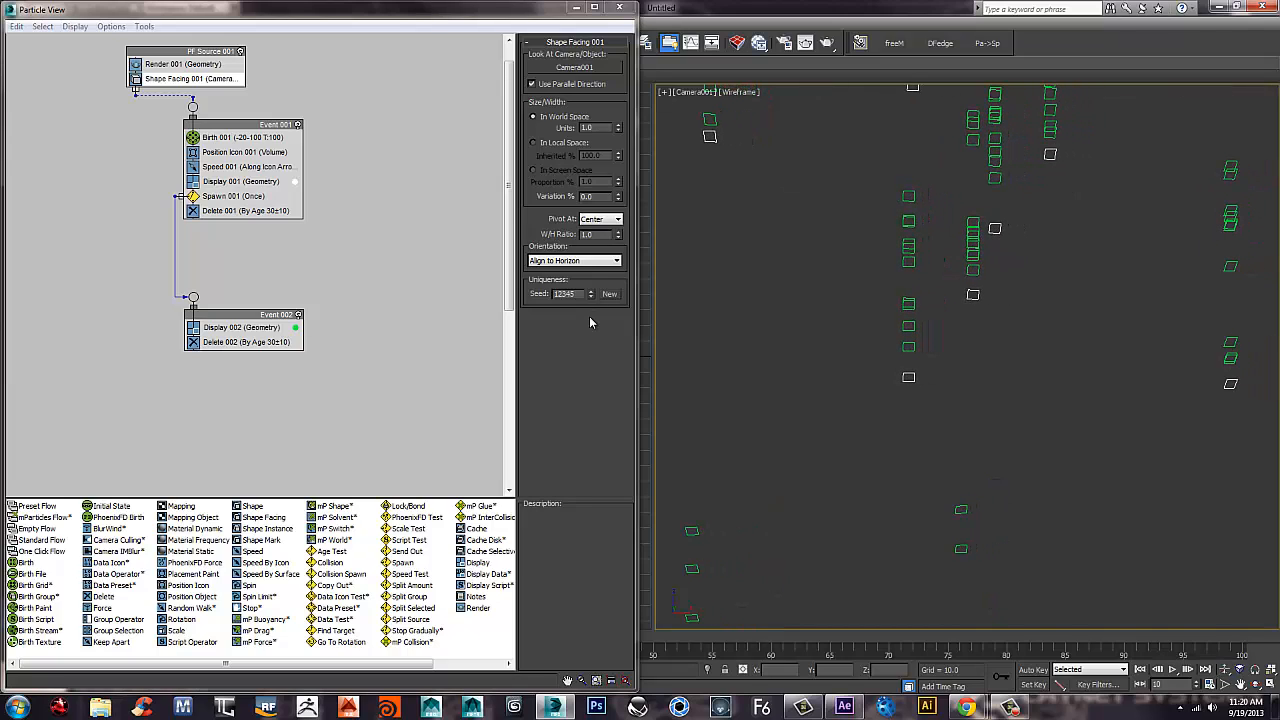
# Try a speed variation of 520 in the Speed 001 operator and set it back to 50.
pyautogui.click(248, 166)
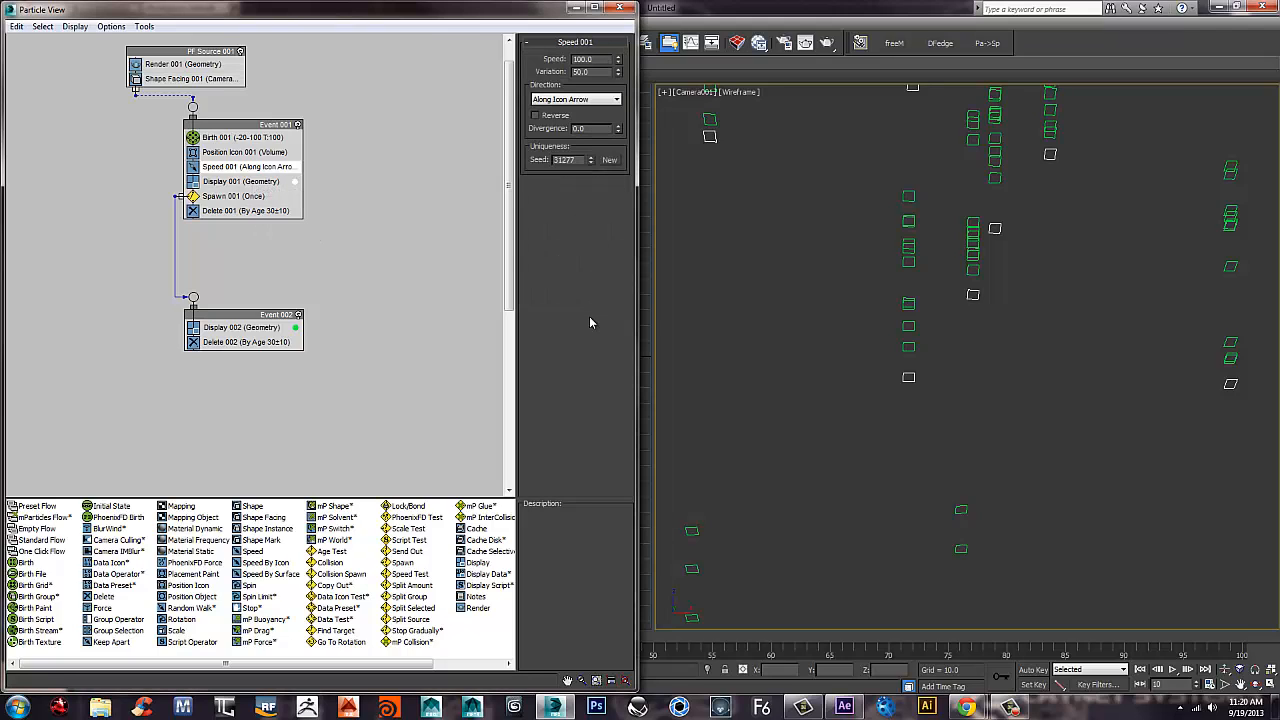
pyautogui.moveTo(590, 318); pyautogui.dragTo(589, 316)
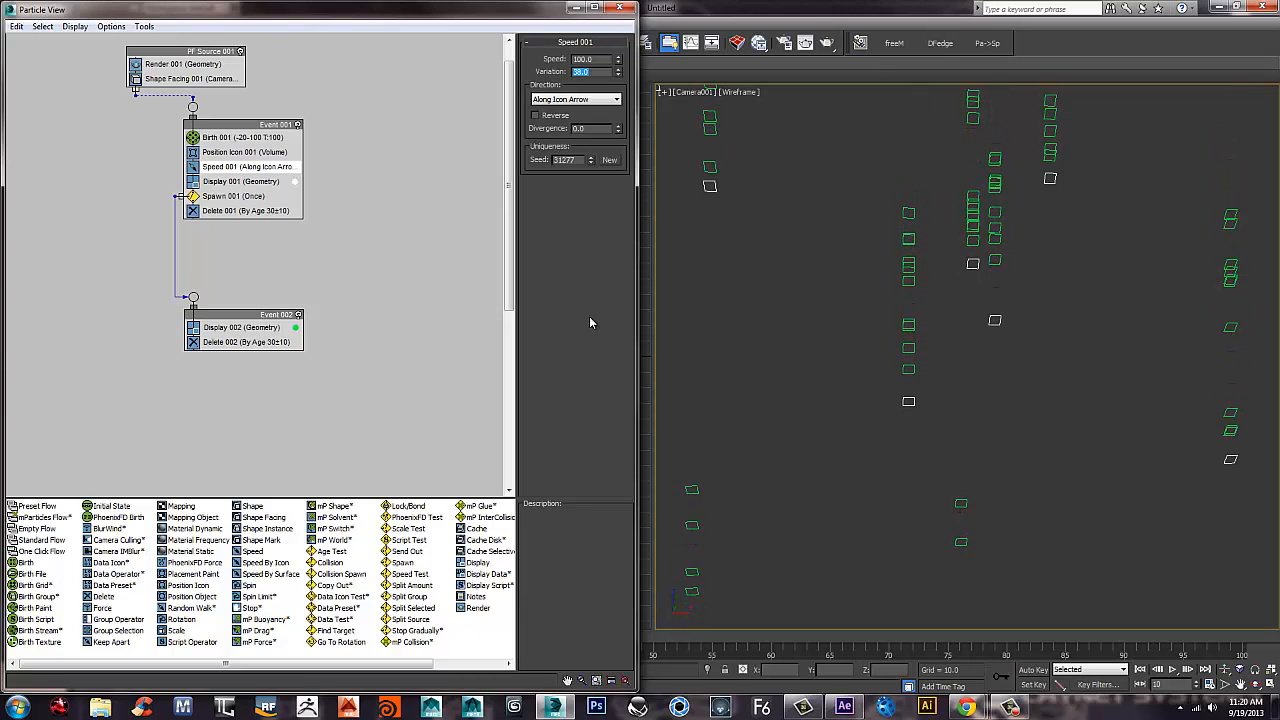
pyautogui.write('520')
pyautogui.press('Return')
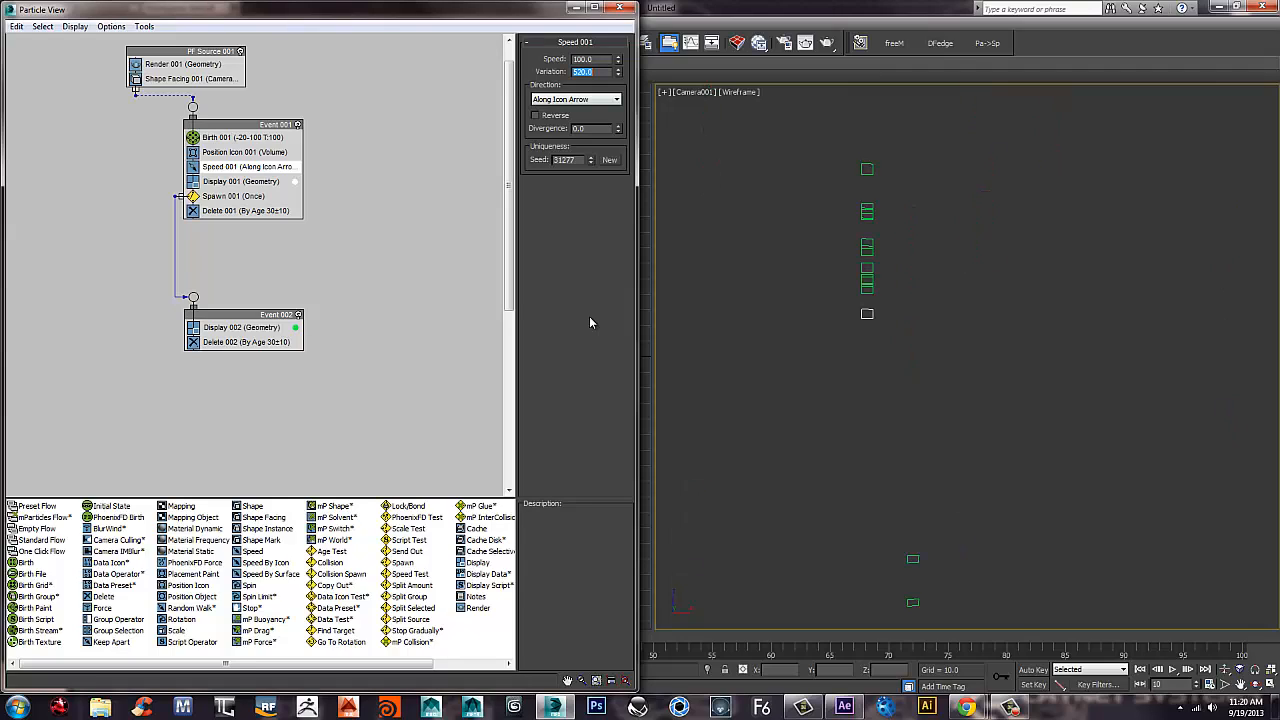
pyautogui.write('50')
pyautogui.press('Return')
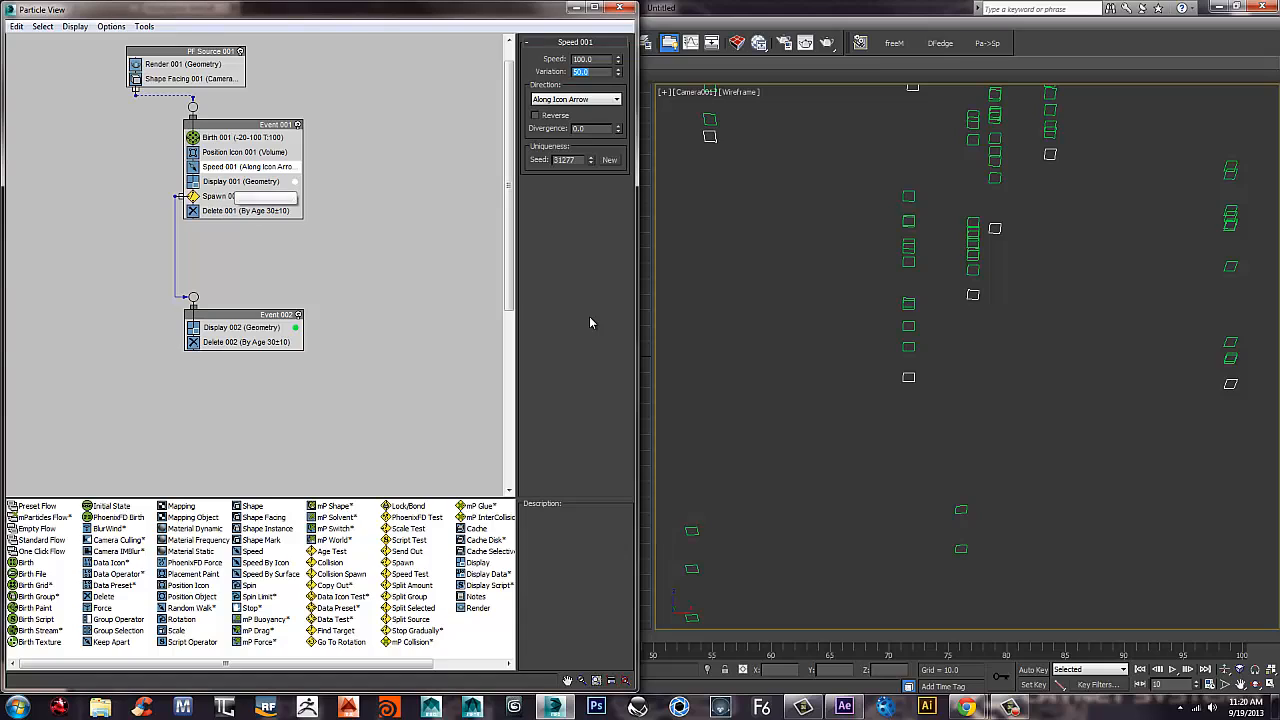
# Try a speed variation of 39% and an inherited speed of 71% in Spawn 001, and play back the trails.
pyautogui.click(233, 196)
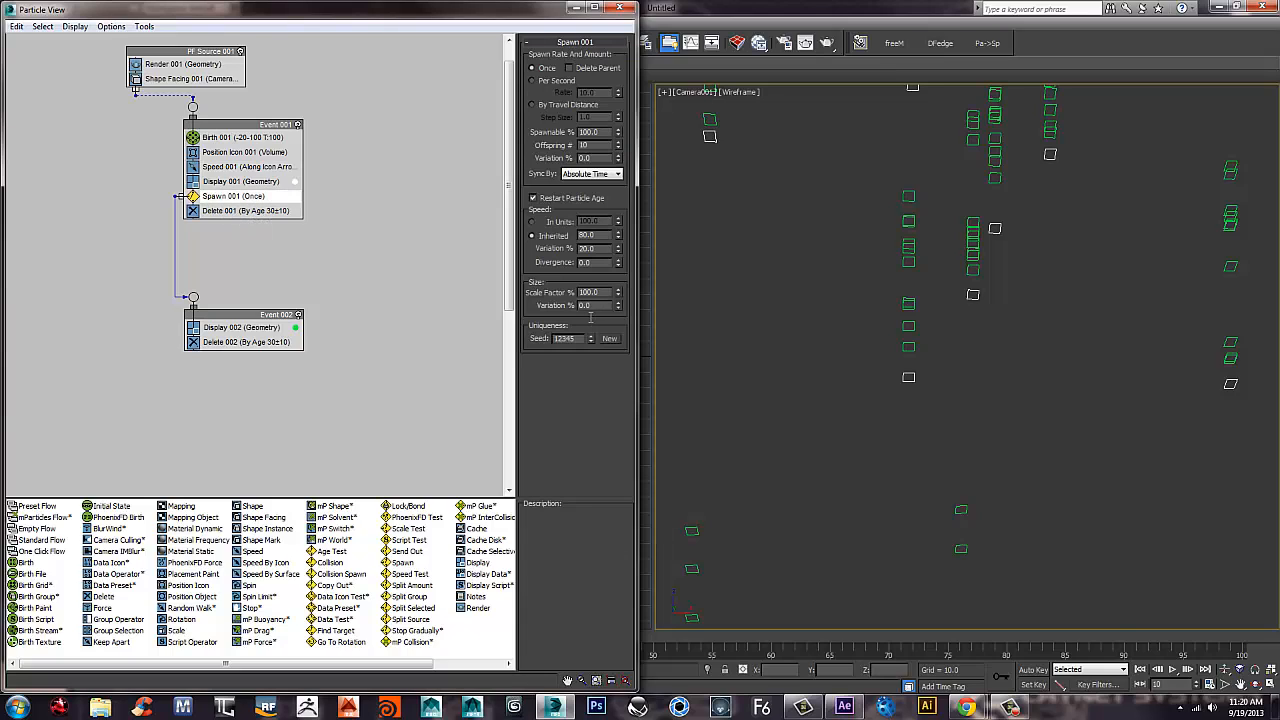
pyautogui.moveTo(618, 248); pyautogui.dragTo(589, 316)
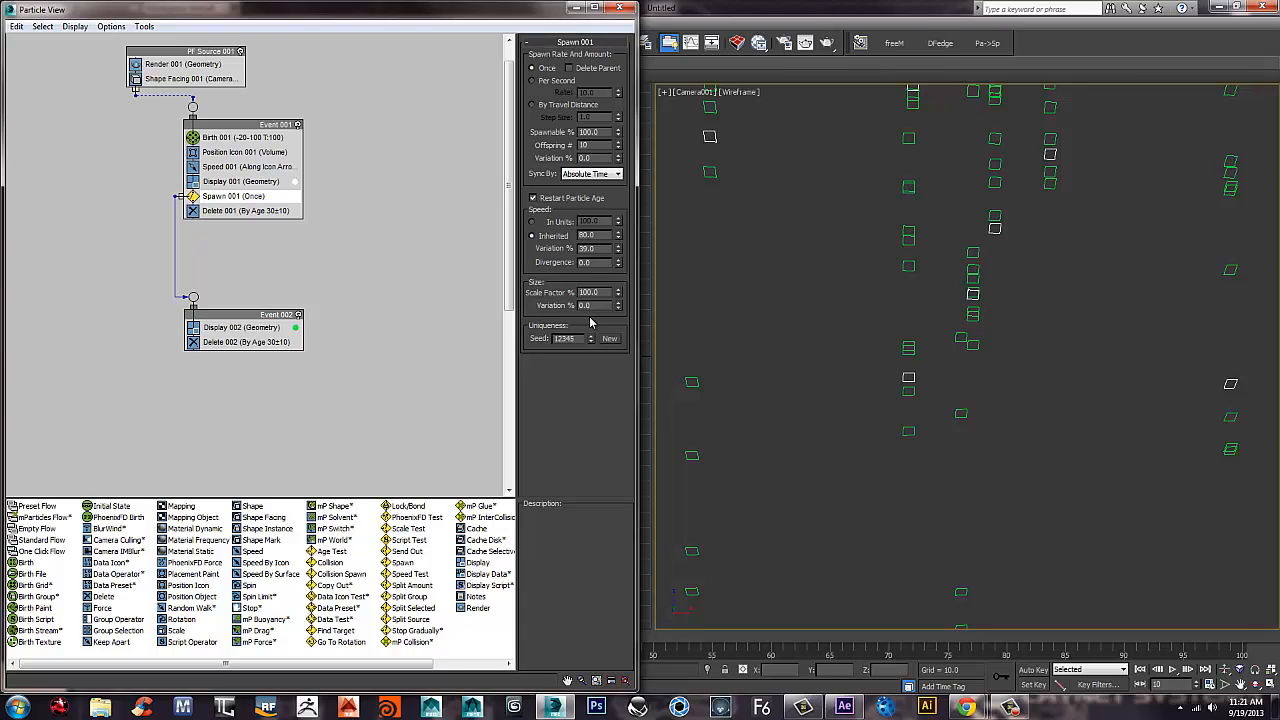
pyautogui.moveTo(590, 322); pyautogui.dragTo(589, 316)
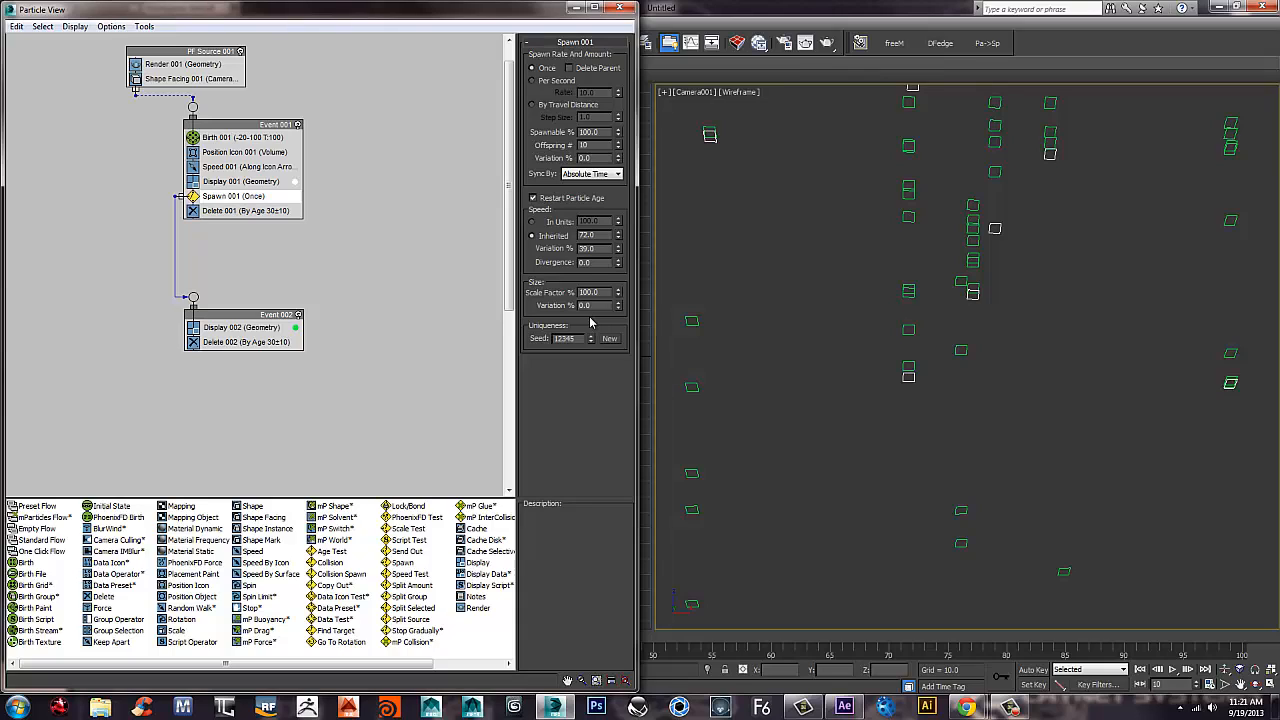
pyautogui.click(590, 322)
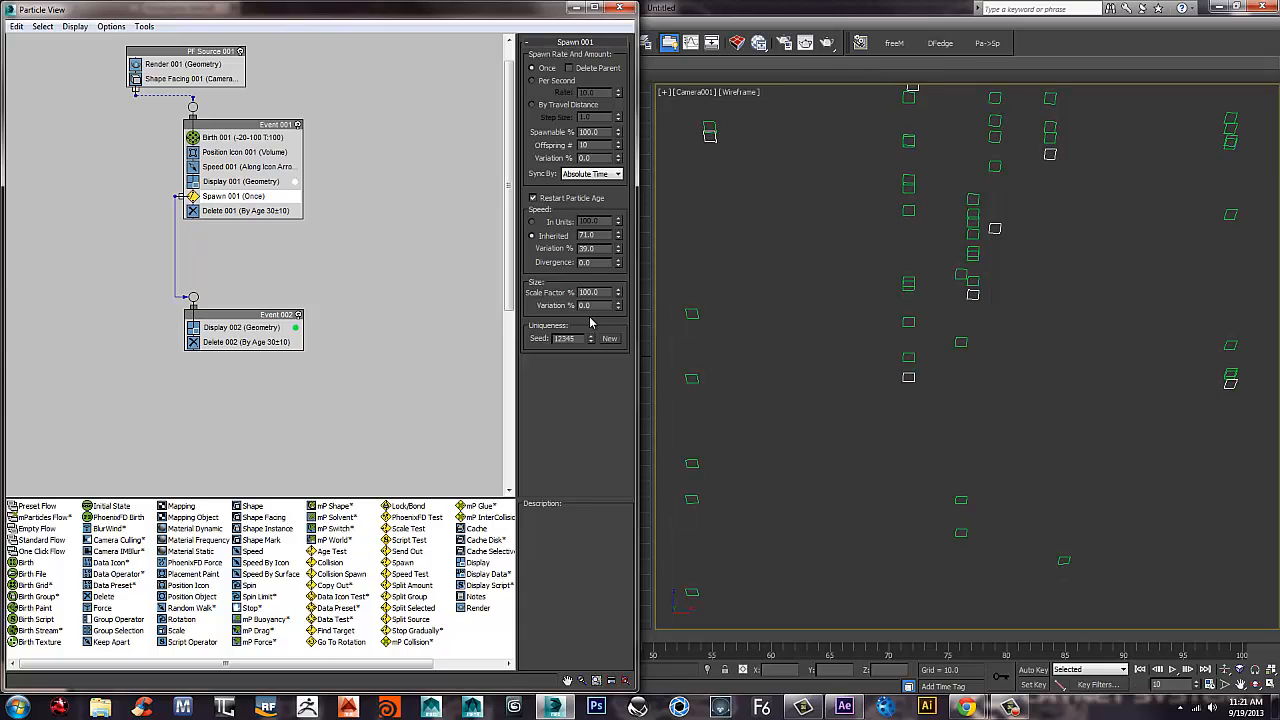
pyautogui.click(1172, 669)
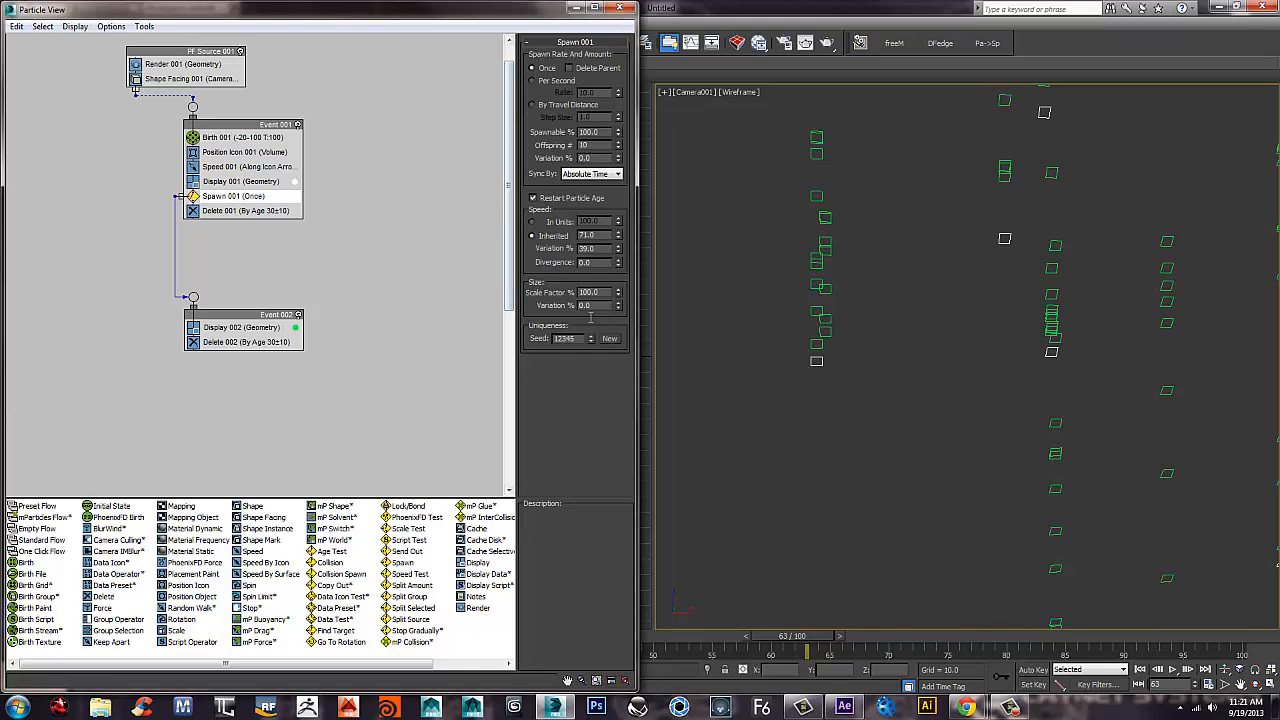
# Set the inherited speed of Spawn 001 to 80% and its speed variation to 20%.
pyautogui.press('Tab')
pyautogui.write('80')
pyautogui.press('Tab')
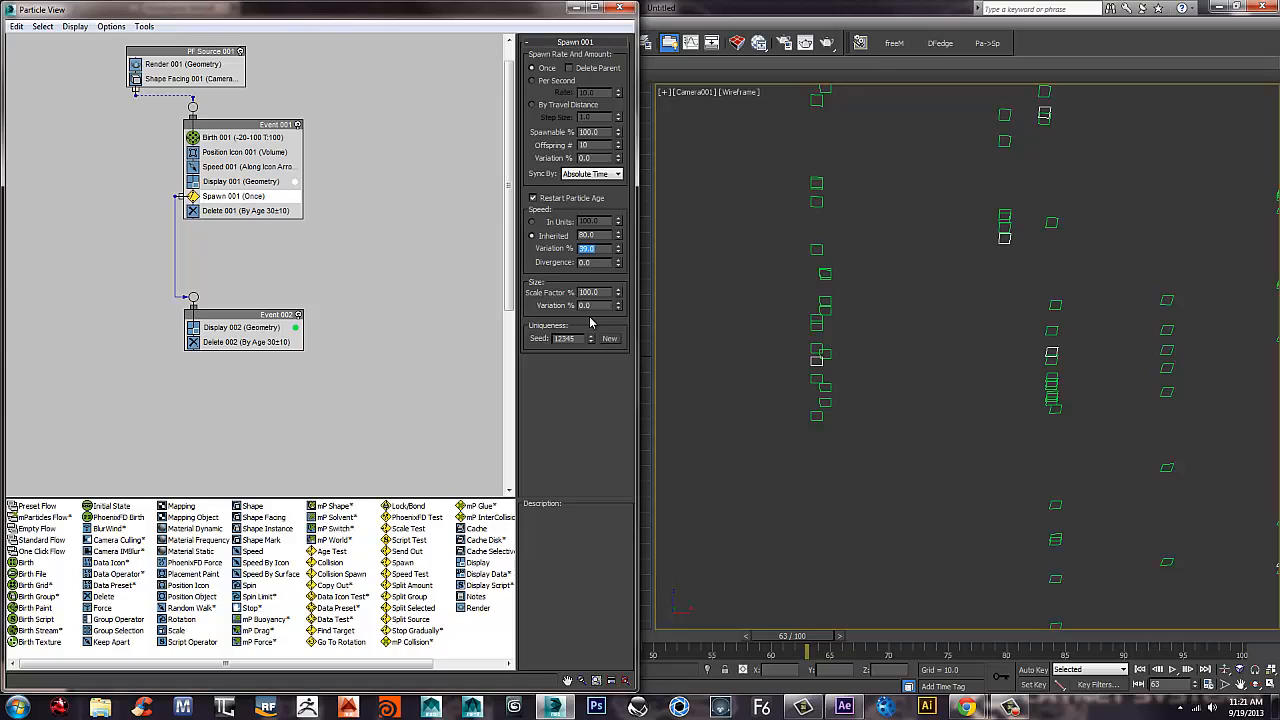
pyautogui.write('20')
pyautogui.press('Return')
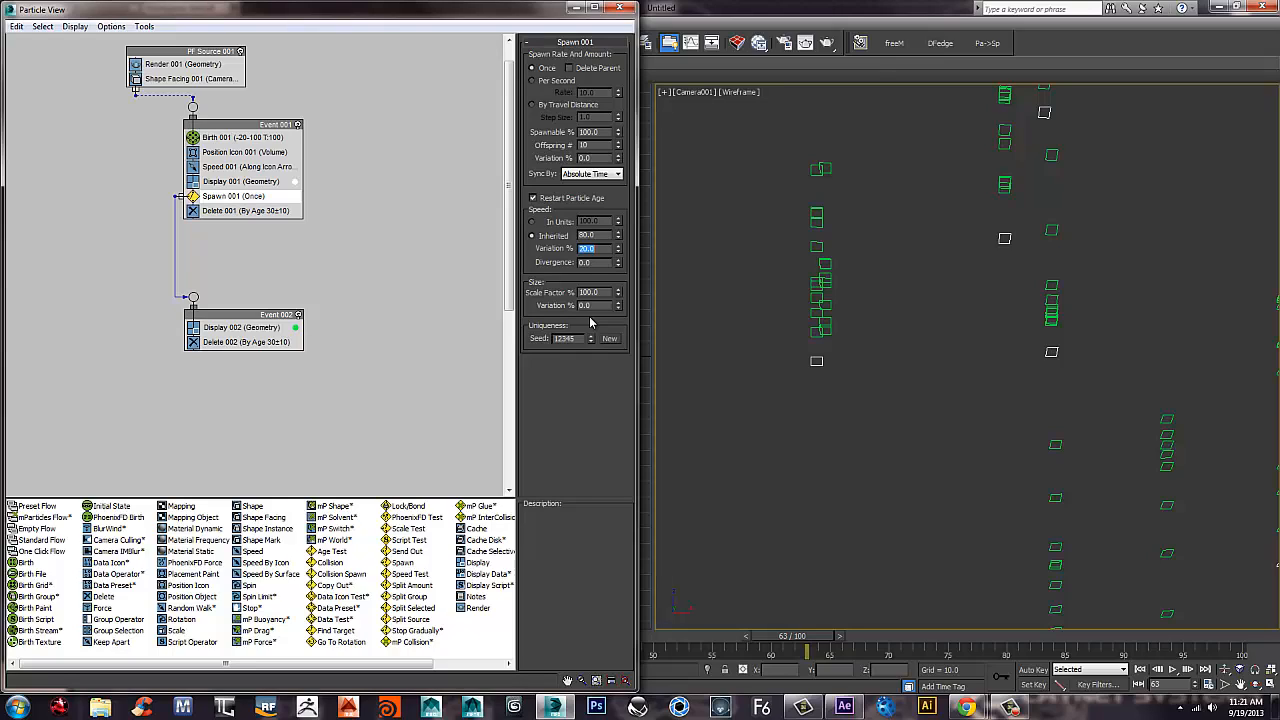
# Test the spawned trails with a speed variation of 0% and return the variation to 20%.
pyautogui.write('0')
pyautogui.press('Return')
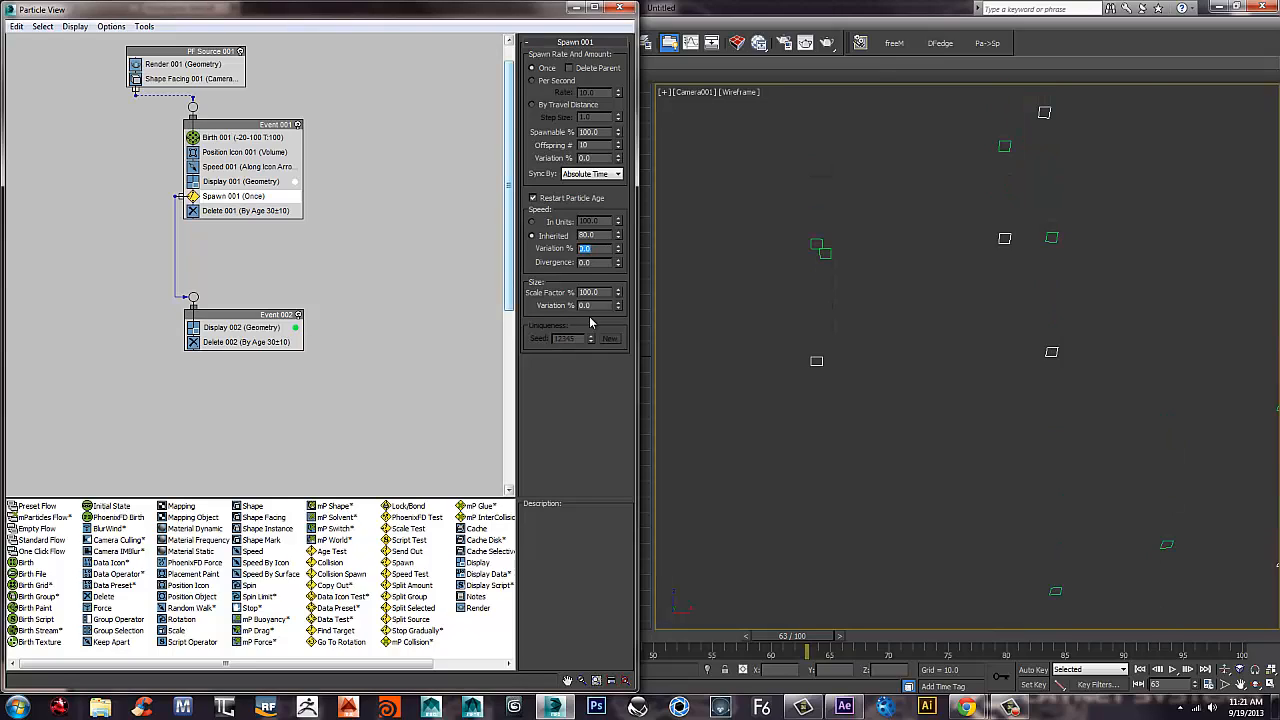
pyautogui.write('20')
pyautogui.press('Return')
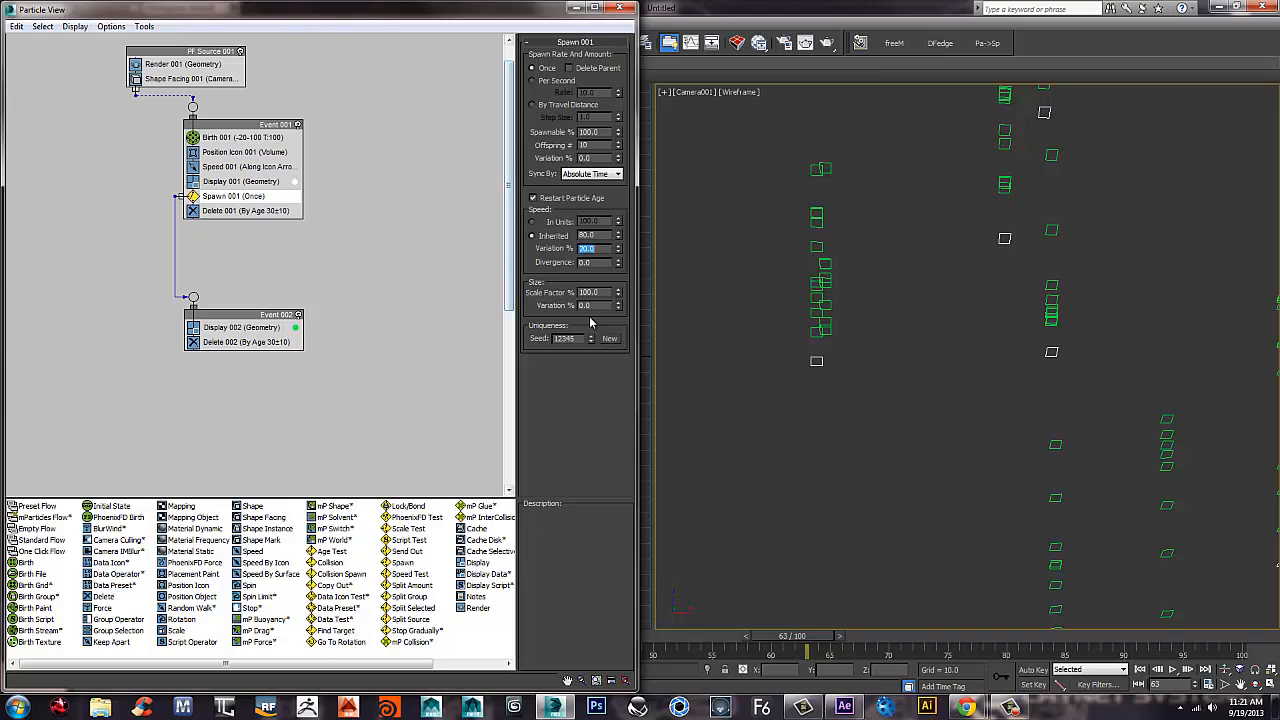
# Set both the viewport and render integration steps of PF Source 001 to 1/4 Frame.
pyautogui.click(220, 51)
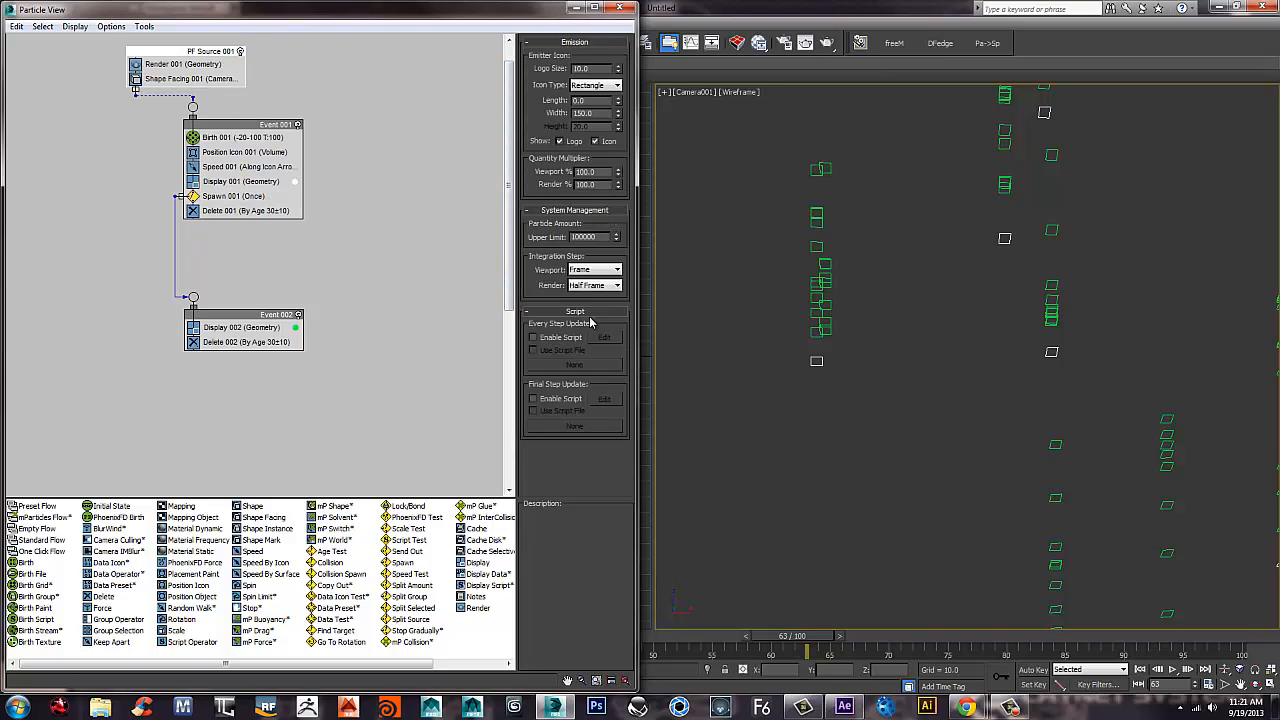
pyautogui.click(595, 269)
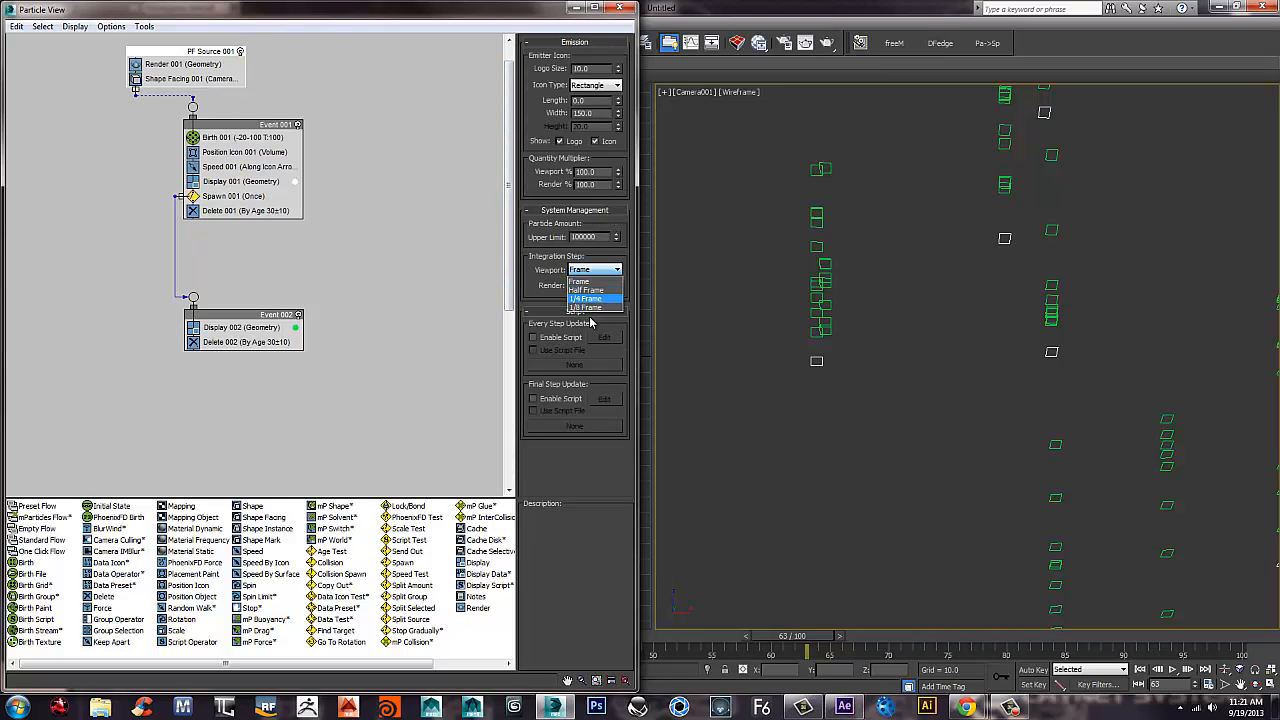
pyautogui.click(586, 298)
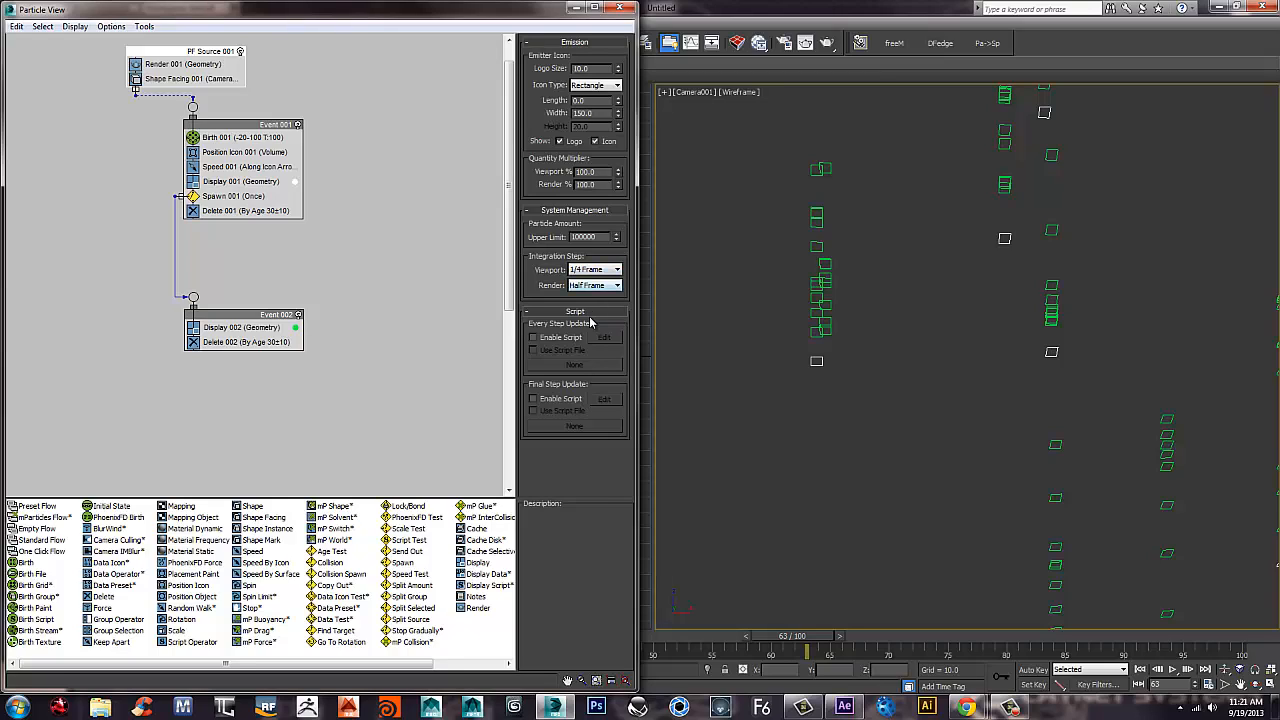
pyautogui.click(590, 316)
# Play back the animation through the camera and turn on safe frames in that view.
pyautogui.press('/')
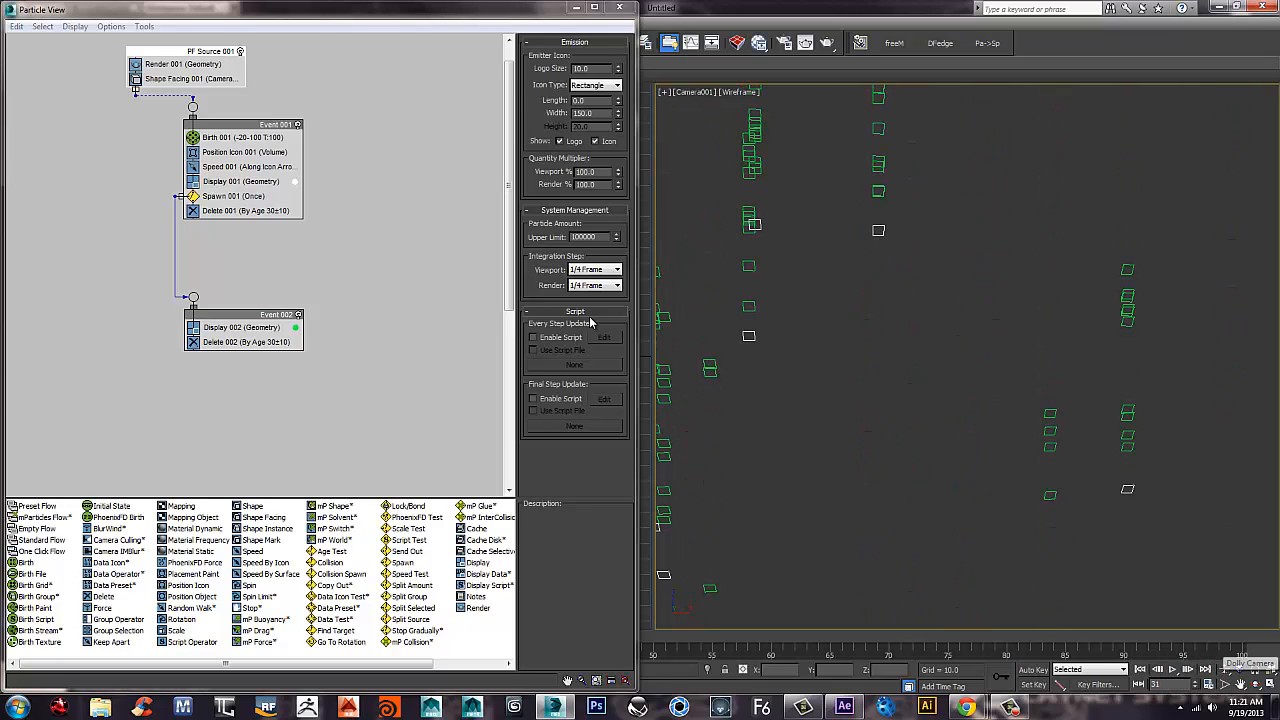
pyautogui.hotkey('shift', 'f')
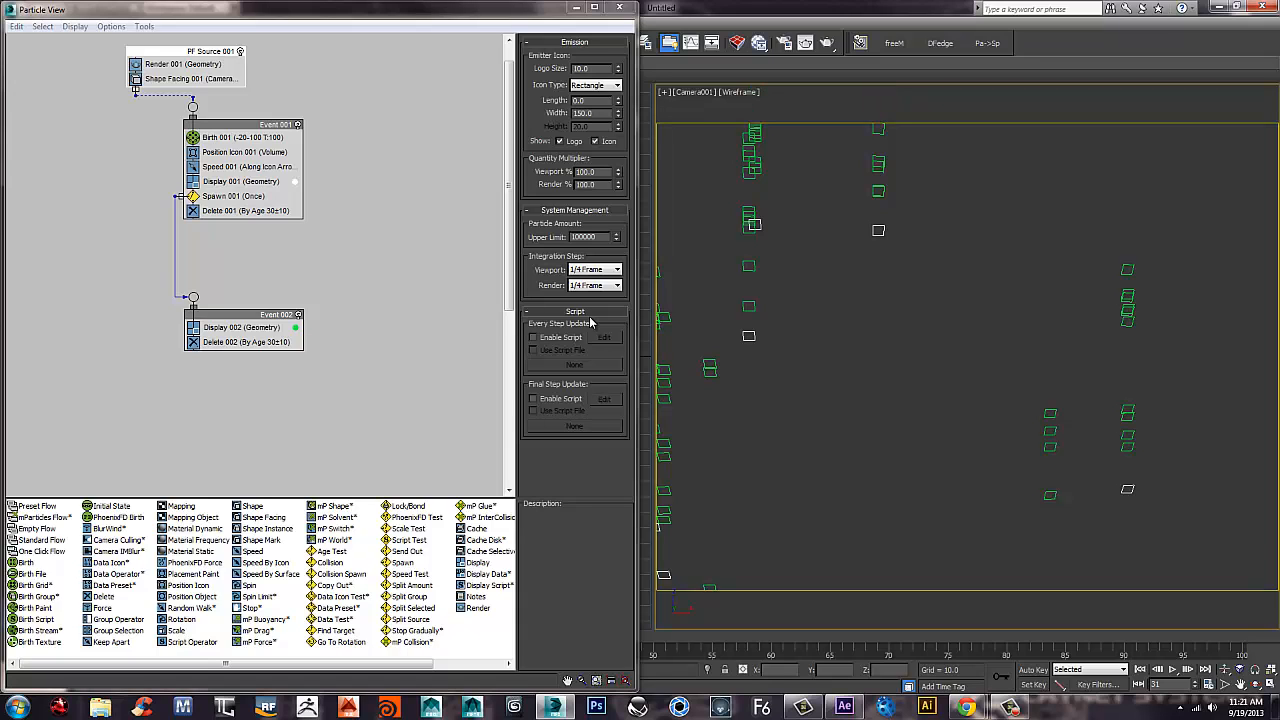
# Pull the camera back to frame the whole emitter and test an emitter length of 50 in playback.
pyautogui.hotkey('alt', 'z')
pyautogui.moveTo(589, 318); pyautogui.dragTo(589, 316)
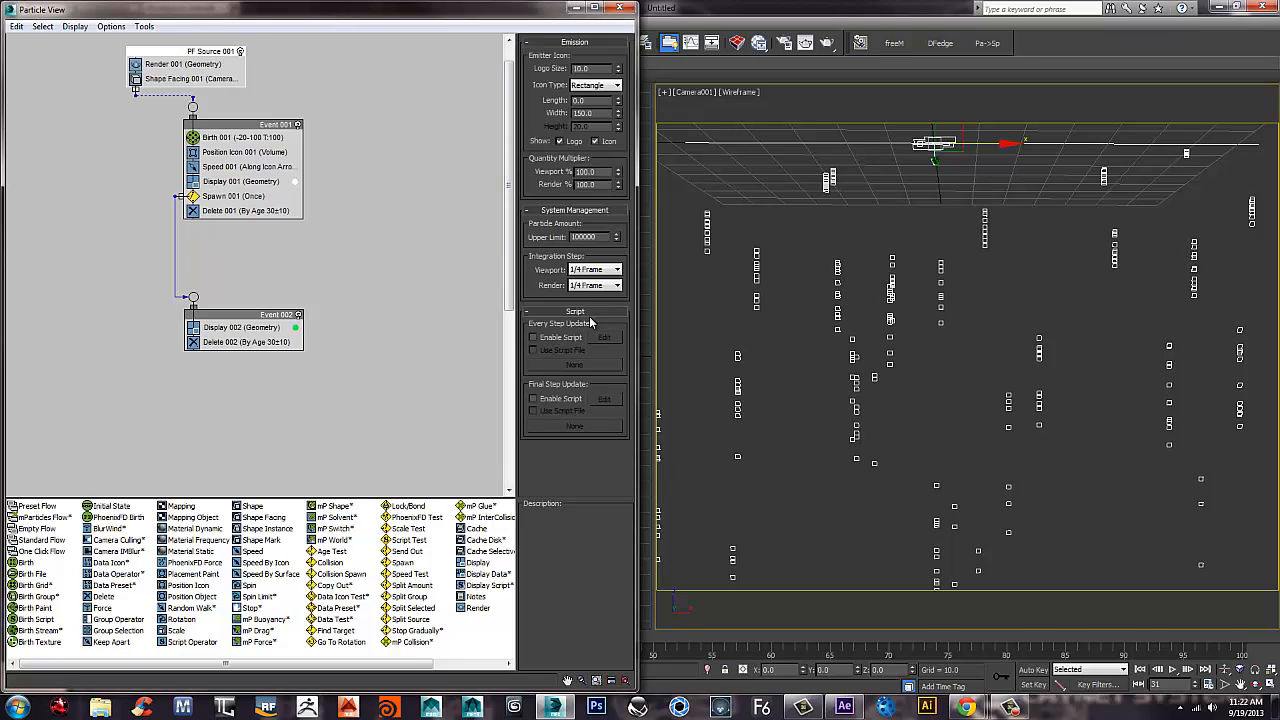
pyautogui.doubleClick(583, 100)
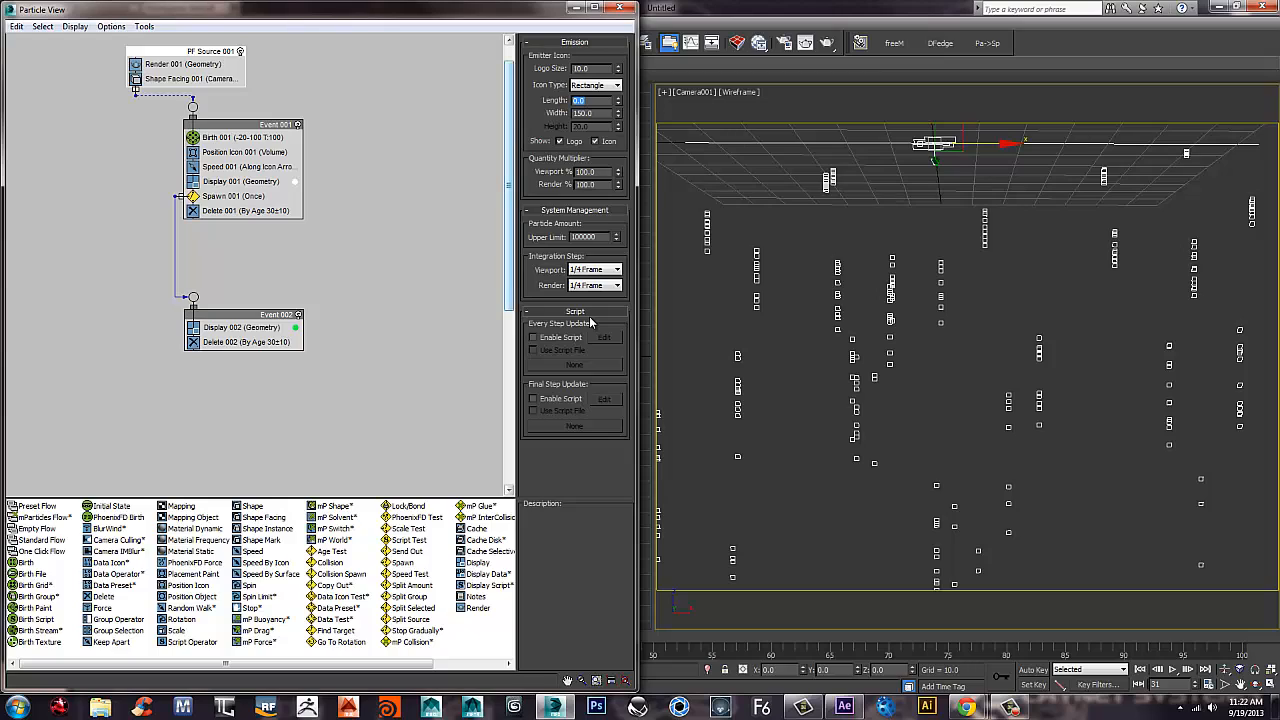
pyautogui.write('50')
pyautogui.press('Return')
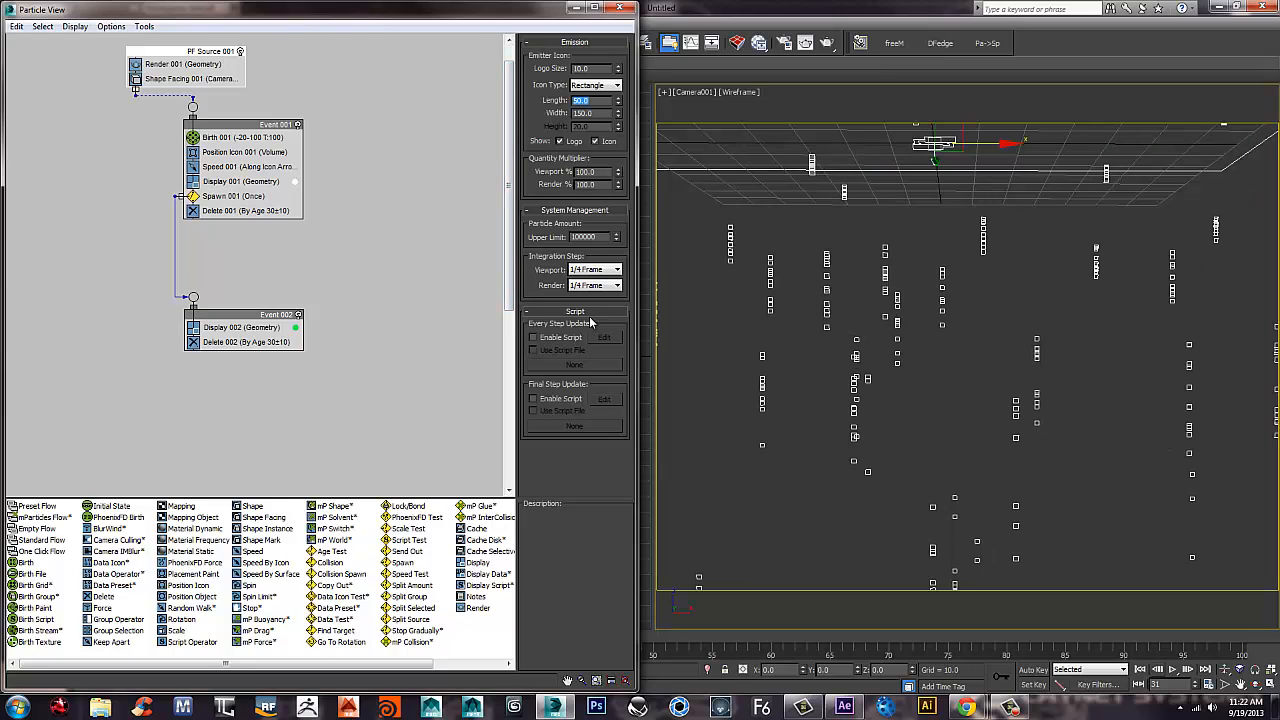
pyautogui.click(1140, 669)
pyautogui.click(1173, 669)
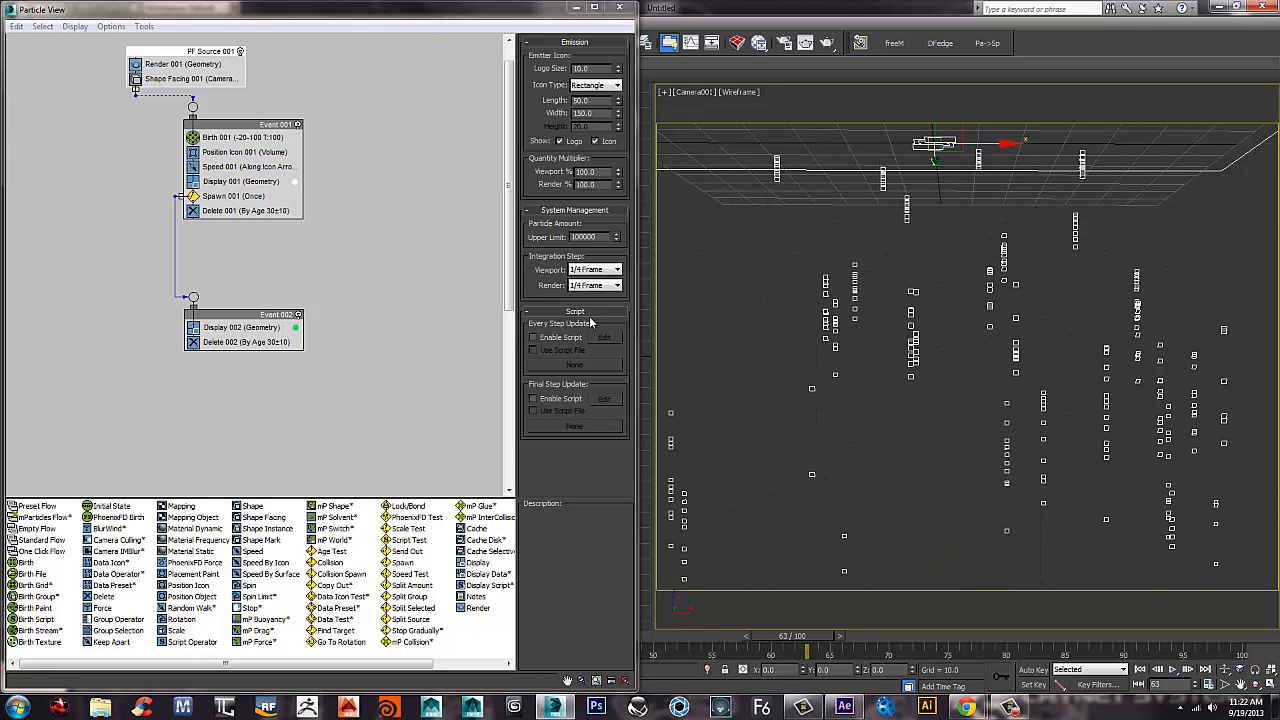
# Try a length of 100 for the PF Source 001 emitter and settle on a length of 150.
pyautogui.doubleClick(586, 100)
pyautogui.write('1')
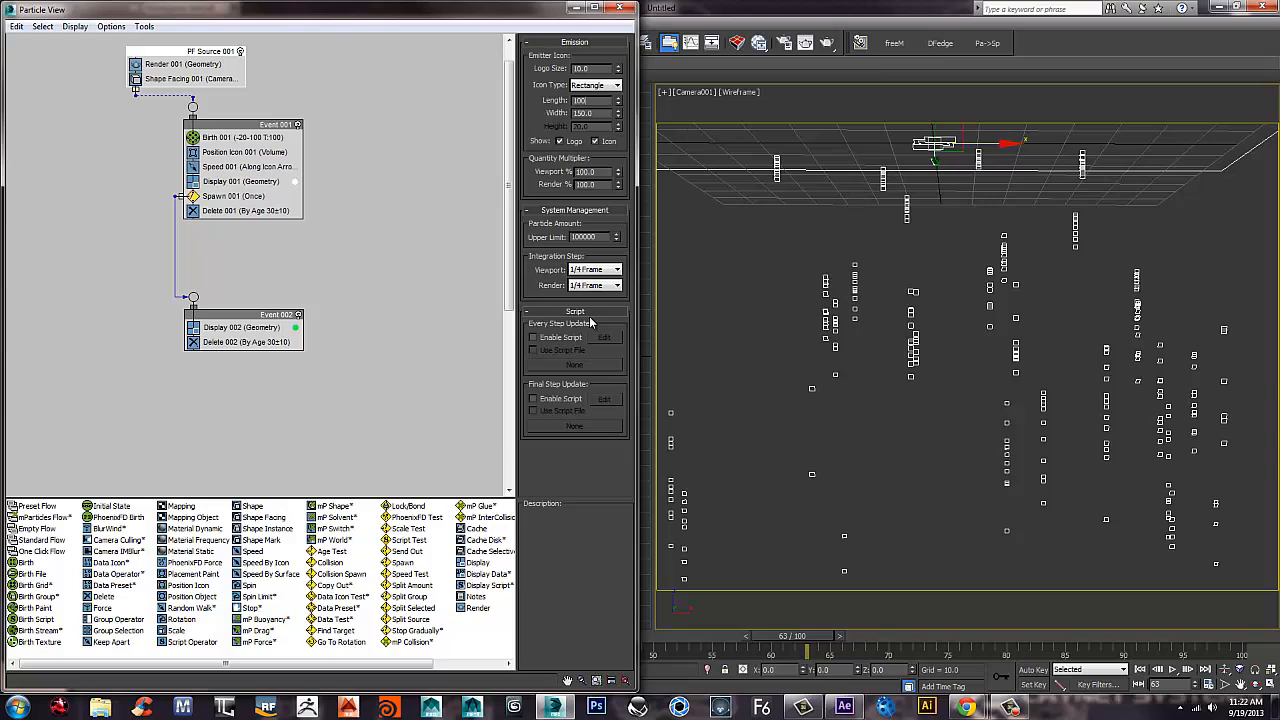
pyautogui.write('00')
pyautogui.press('Return')
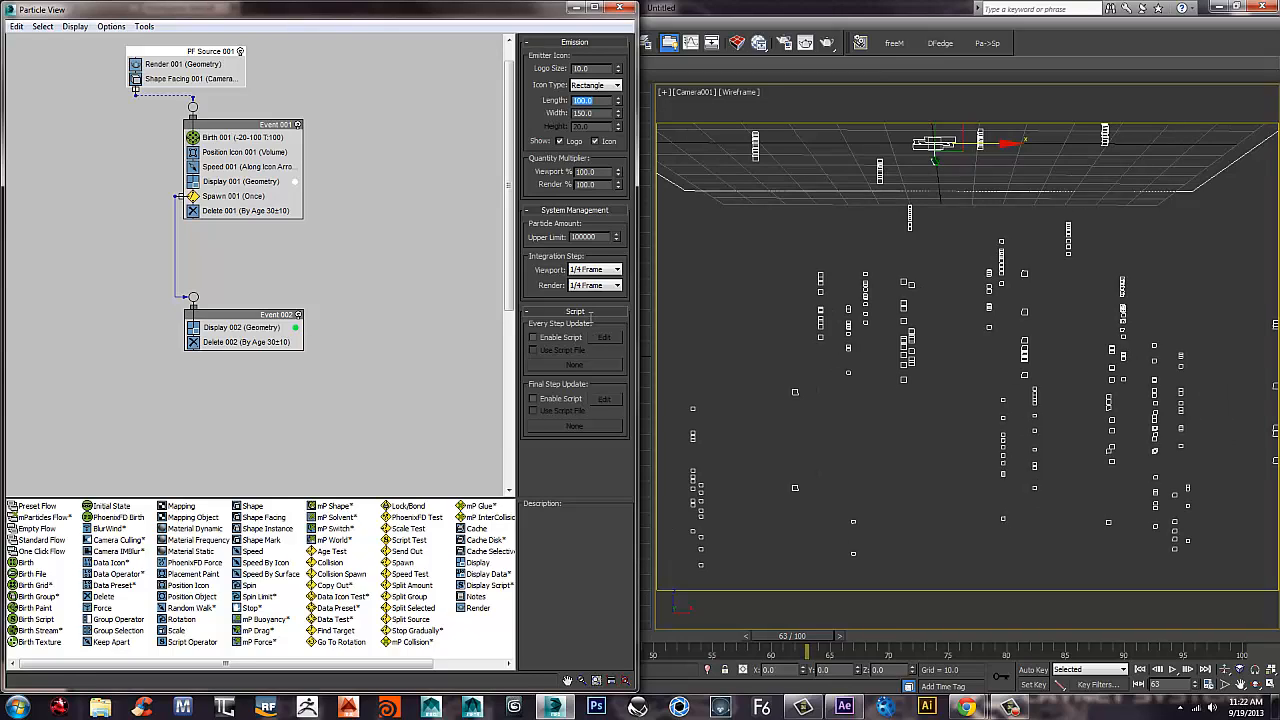
pyautogui.press('Tab')
pyautogui.hotkey('shift', 'Tab')
pyautogui.write('1')
pyautogui.press('Return')
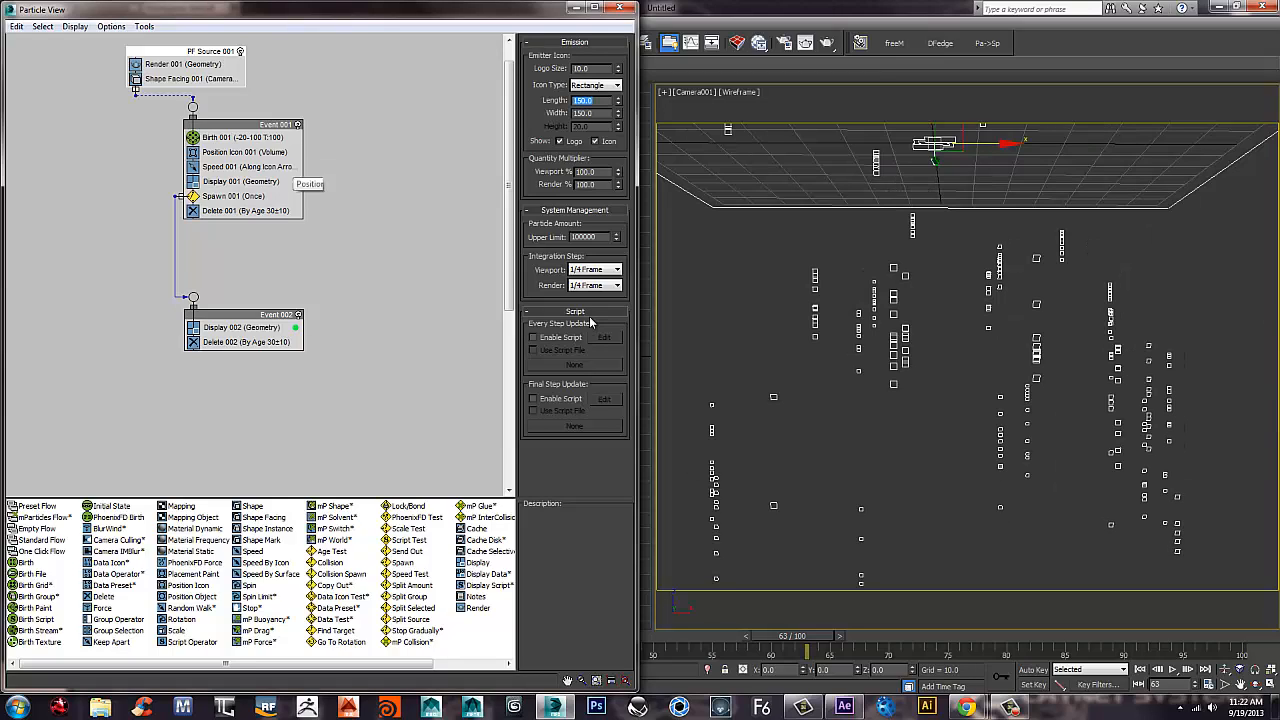
# Reframe the camera just below the emitter and set the Birth 001 amount to 200.
pyautogui.click(262, 137)
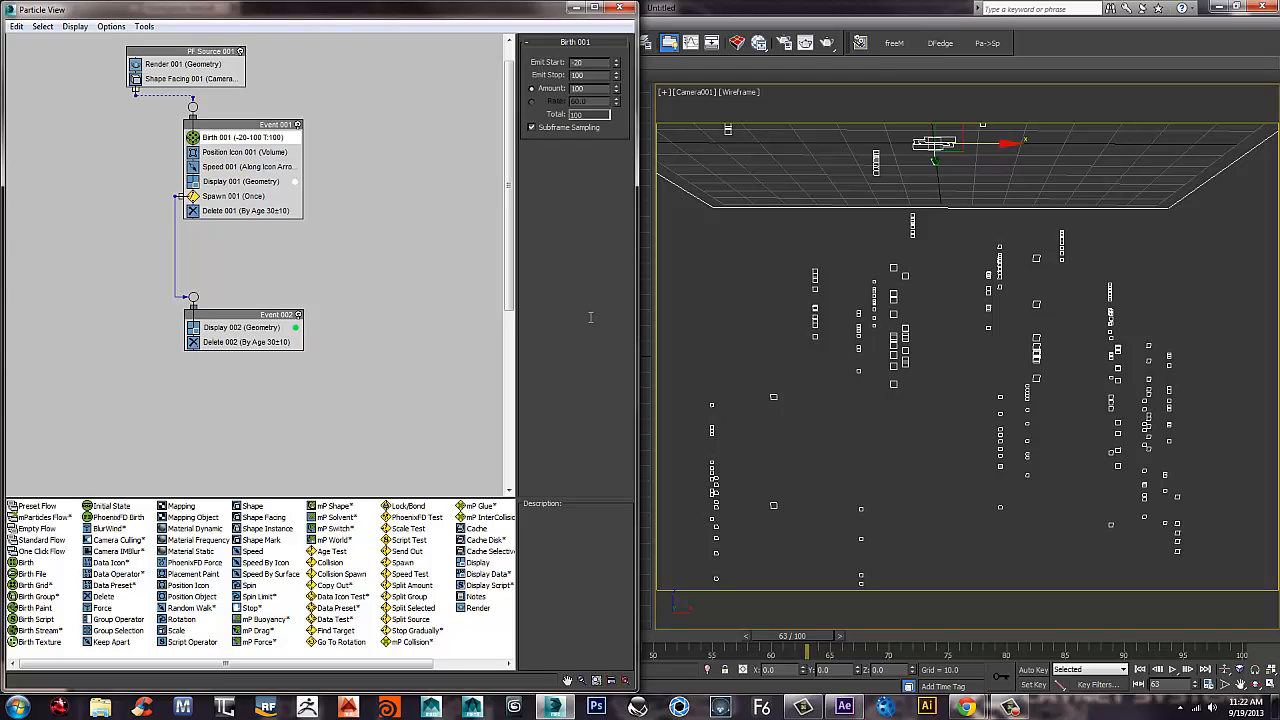
pyautogui.moveTo(966, 357); pyautogui.dragTo(962, 242, button='middle')
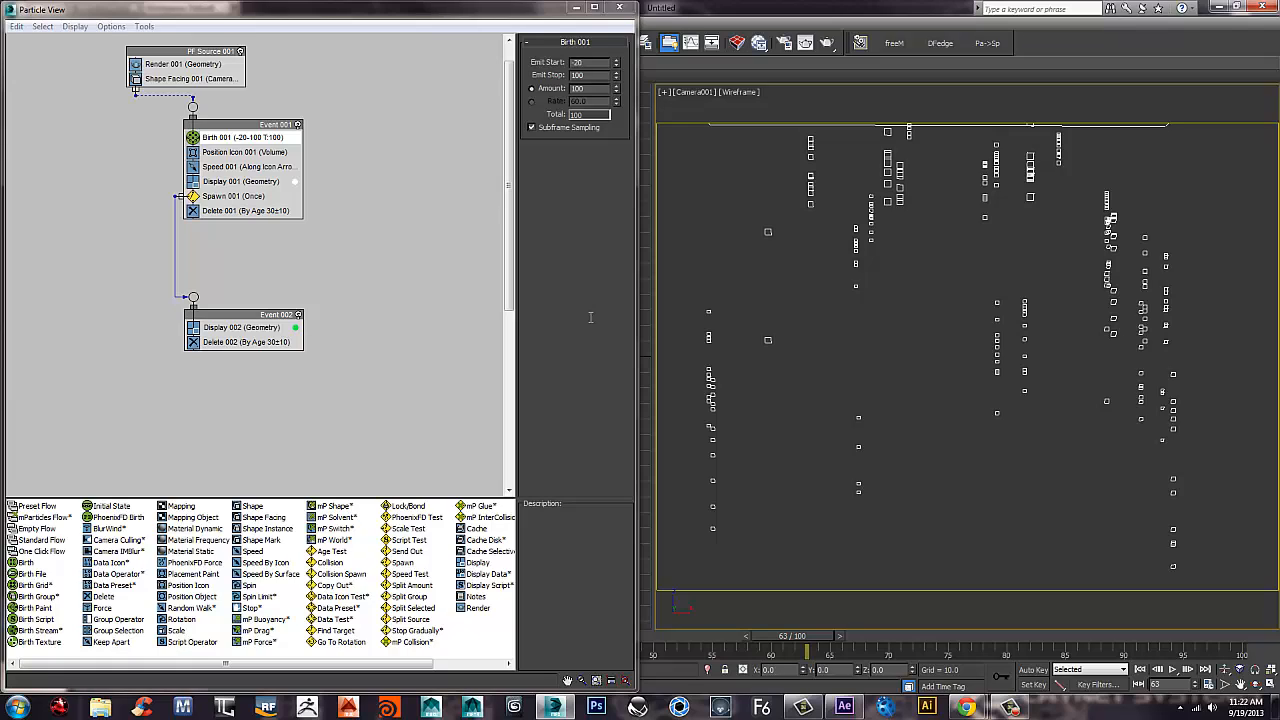
pyautogui.press('Tab')
pyautogui.press('Tab')
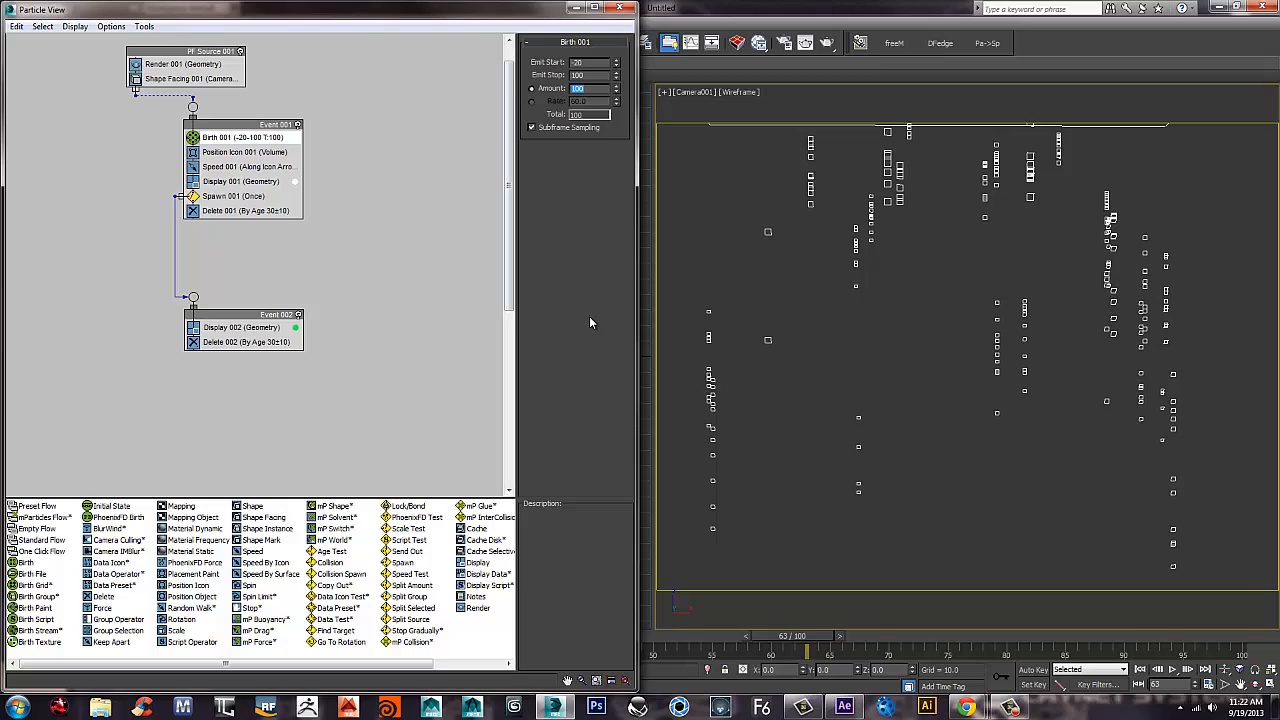
pyautogui.write('200')
pyautogui.press('Return')
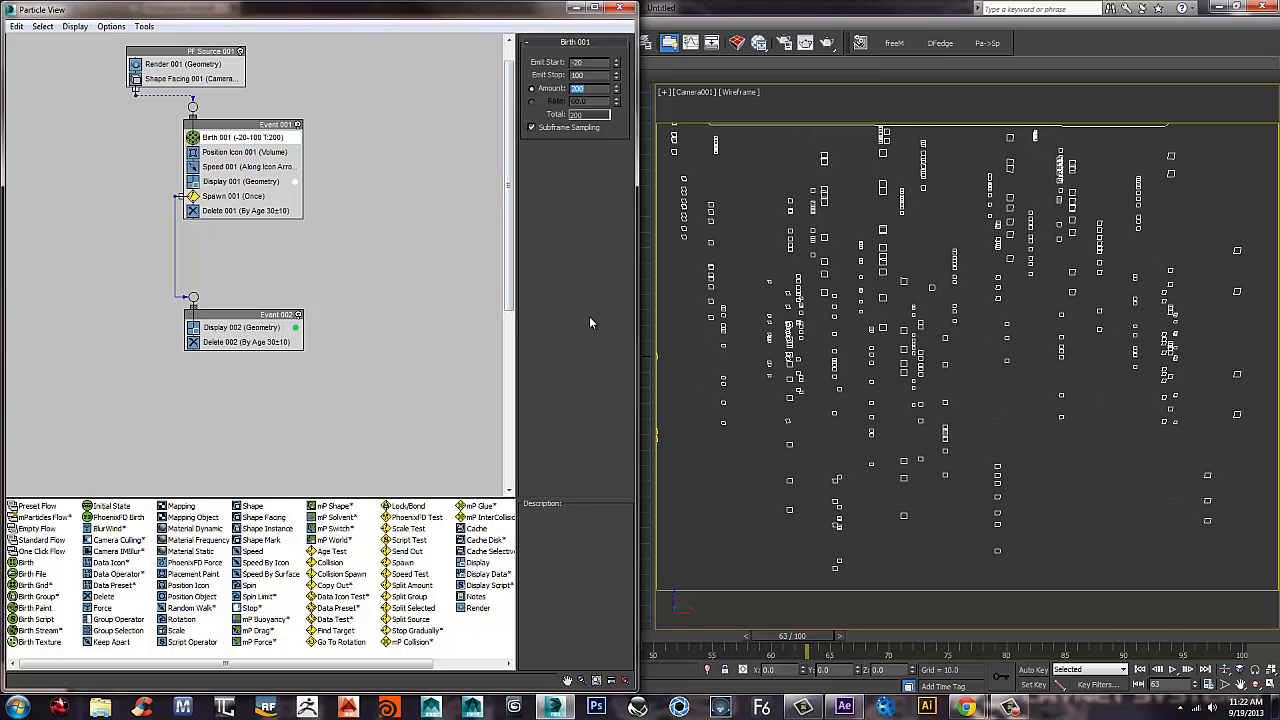
# Deselect everything and play back the particle rain through the camera from the first frame.
pyautogui.press('Home')
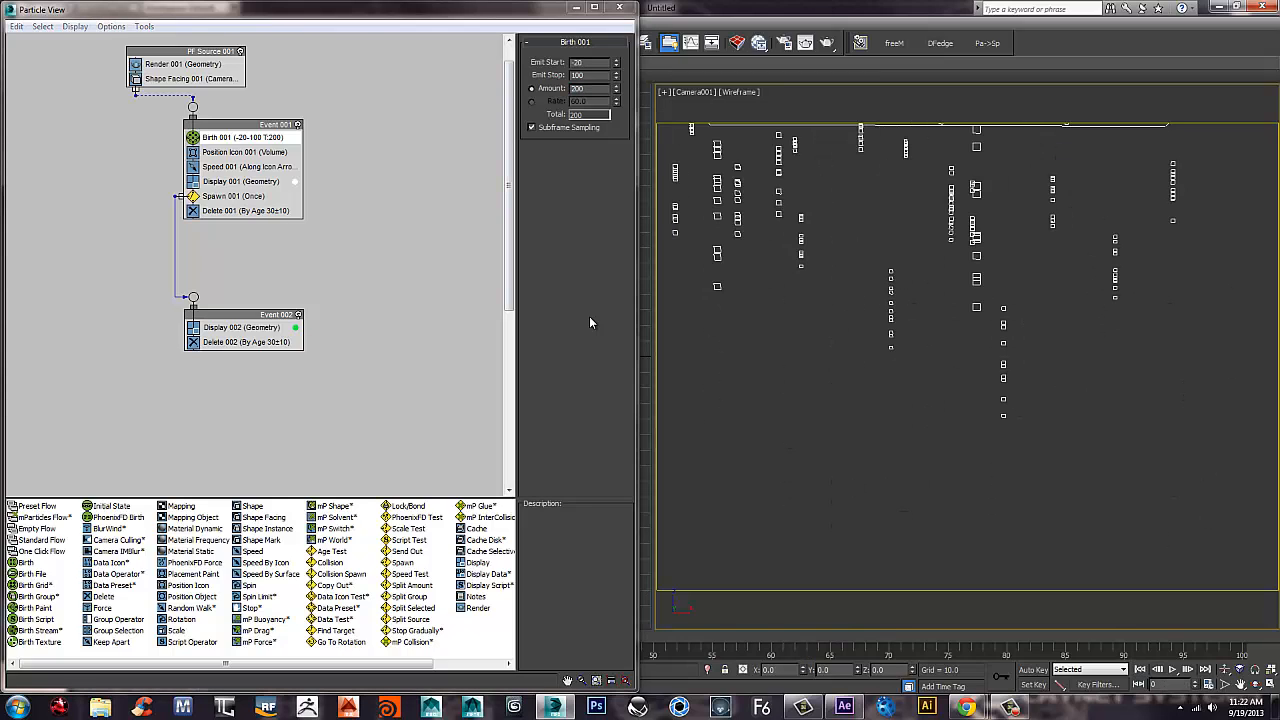
pyautogui.hotkey('ctrl', 'd')
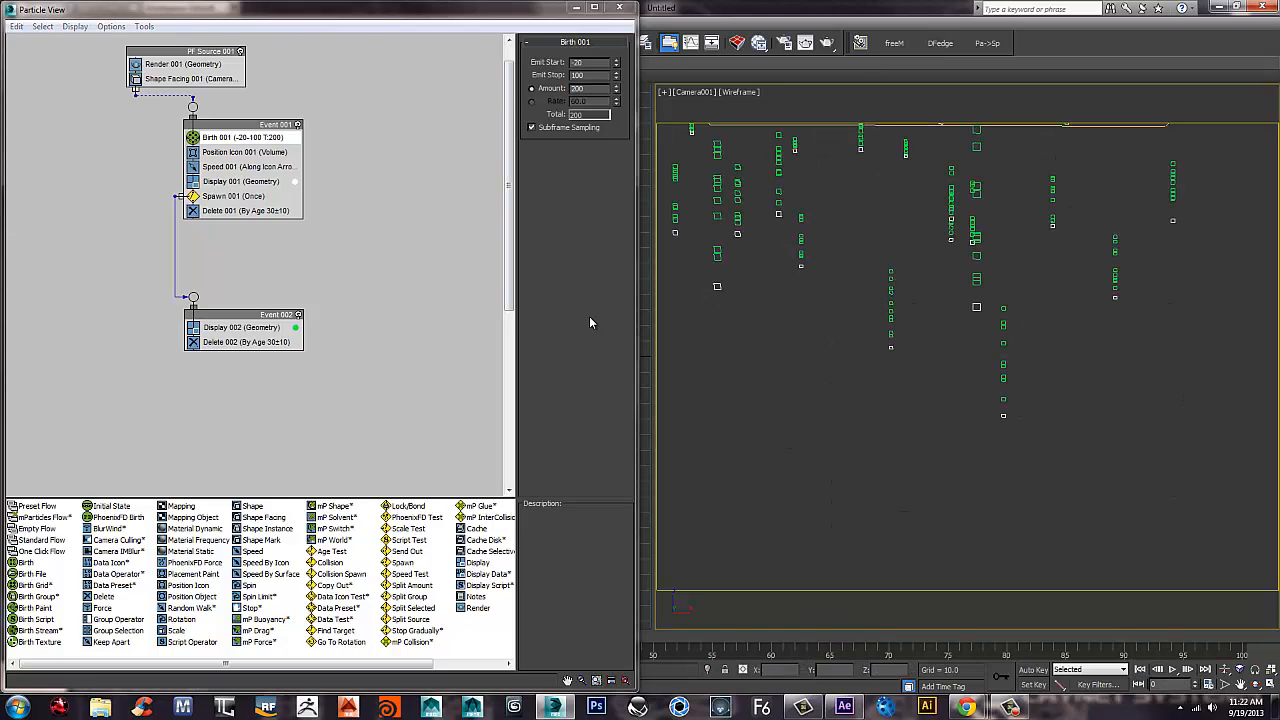
pyautogui.press('/')
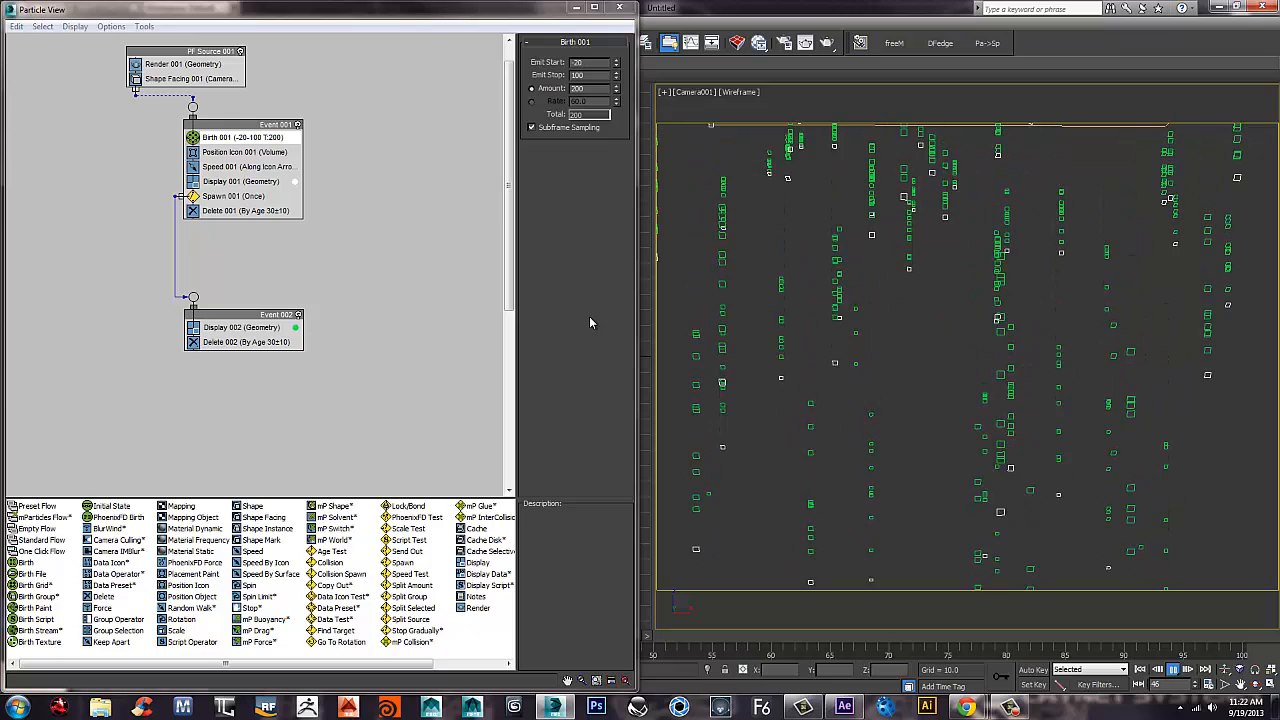
pyautogui.press('/')
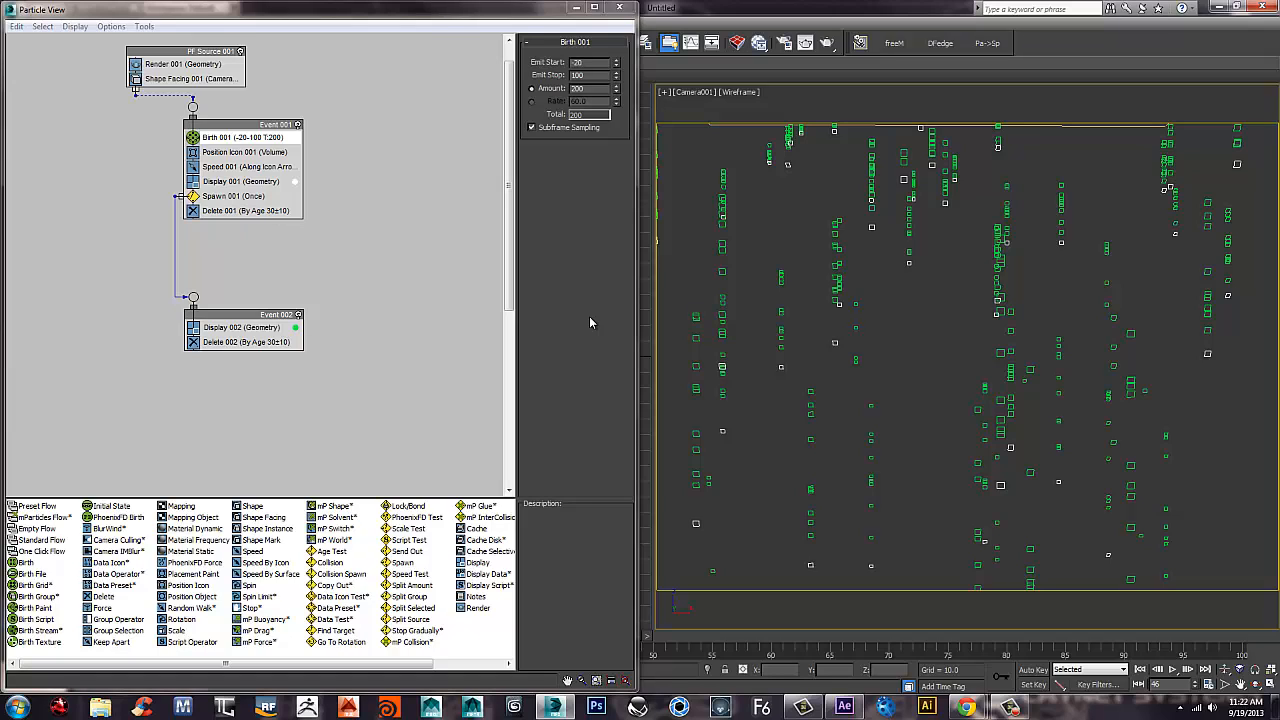
# Append a Material Dynamic operator to Event 001.
pyautogui.rightClick(245, 190)
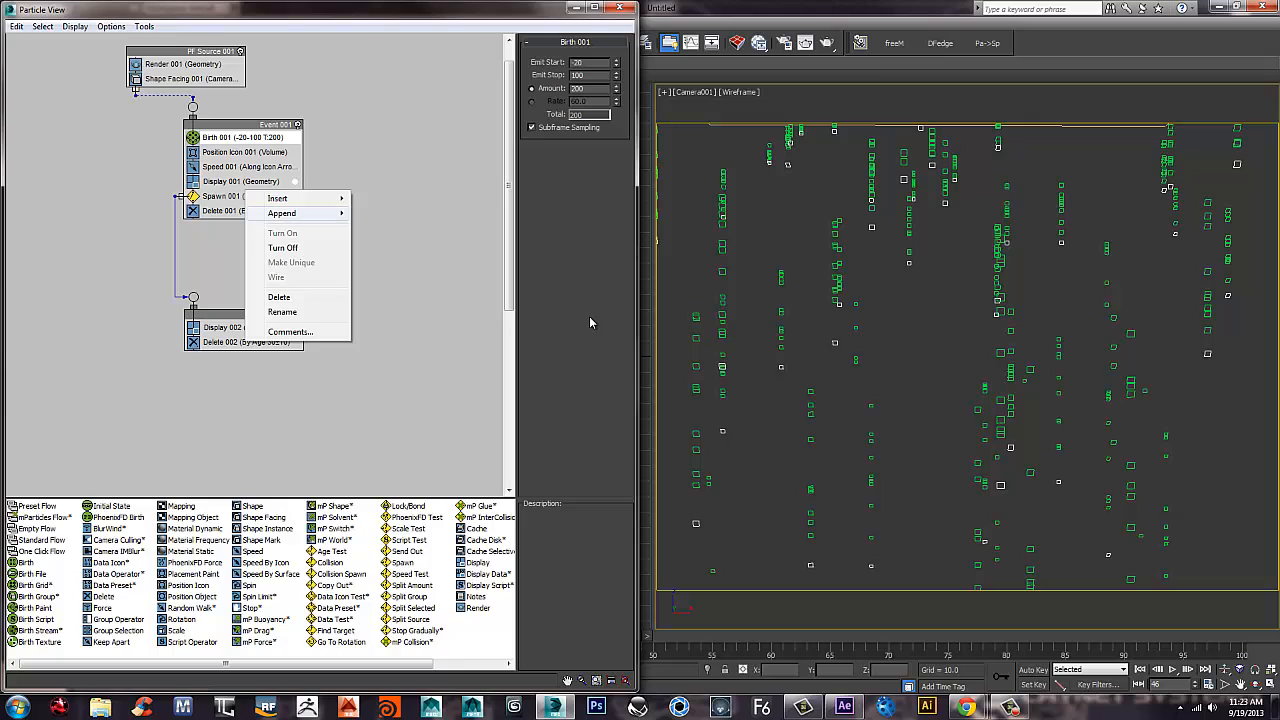
pyautogui.moveTo(300, 213)
pyautogui.moveTo(386, 213)
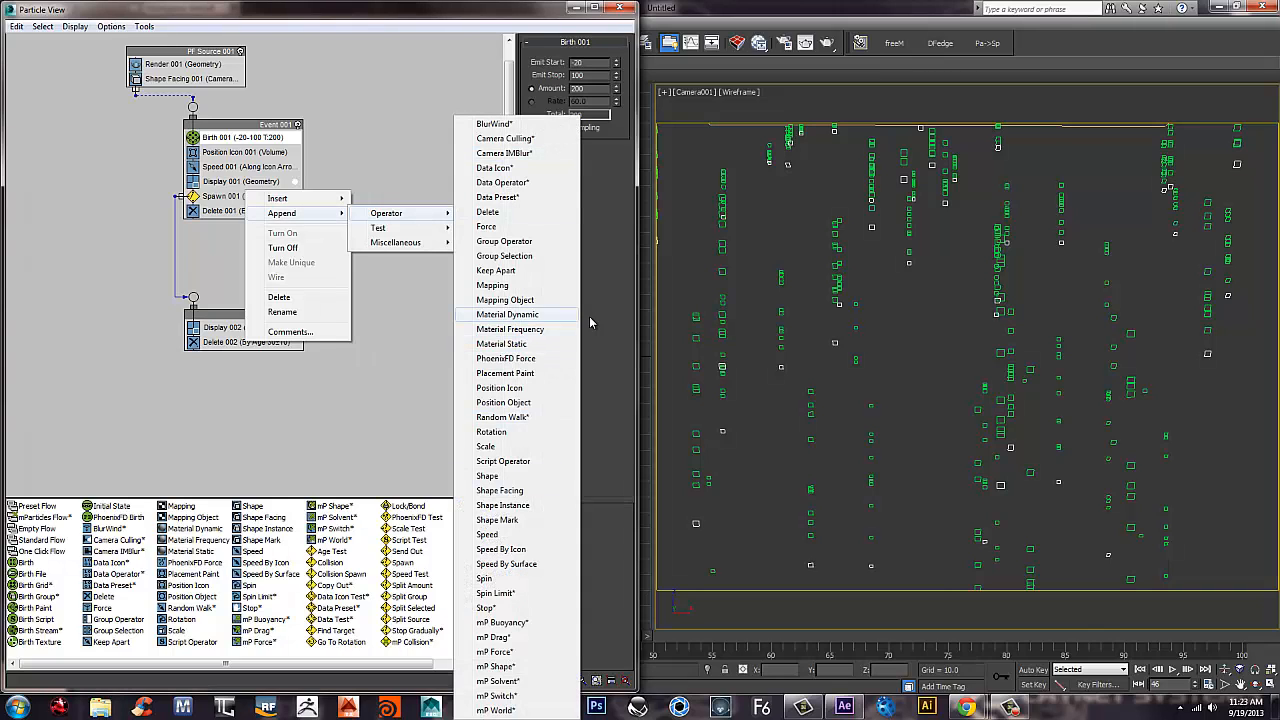
pyautogui.click(507, 314)
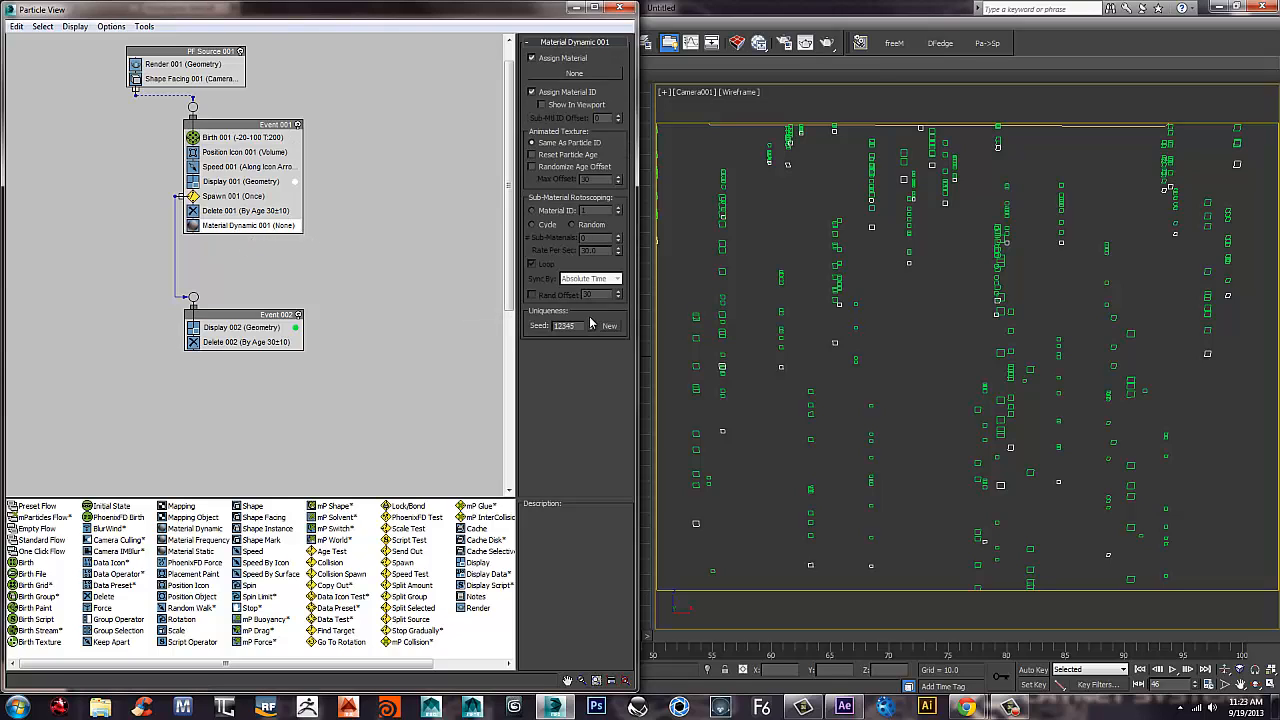
# Clone the Material Dynamic operator of Event 001 into Event 002 as an independent copy.
pyautogui.moveTo(234, 225)
pyautogui.mouseDown()
pyautogui.moveTo(238, 326)
pyautogui.moveTo(223, 333)
pyautogui.moveTo(424, 291)
pyautogui.moveTo(387, 279)
pyautogui.mouseUp()
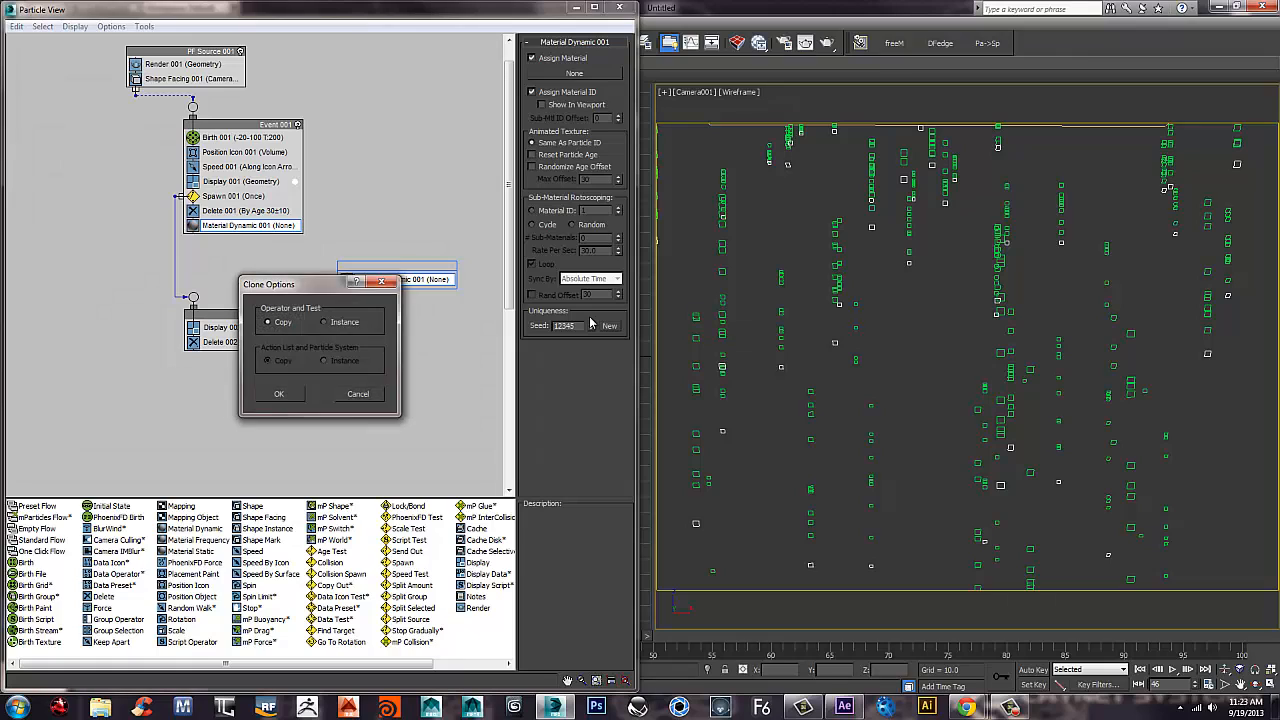
pyautogui.click(357, 393)
pyautogui.keyDown('shift'); pyautogui.moveTo(234, 225); pyautogui.dragTo(300, 335); pyautogui.keyUp('shift')
pyautogui.click(280, 394)
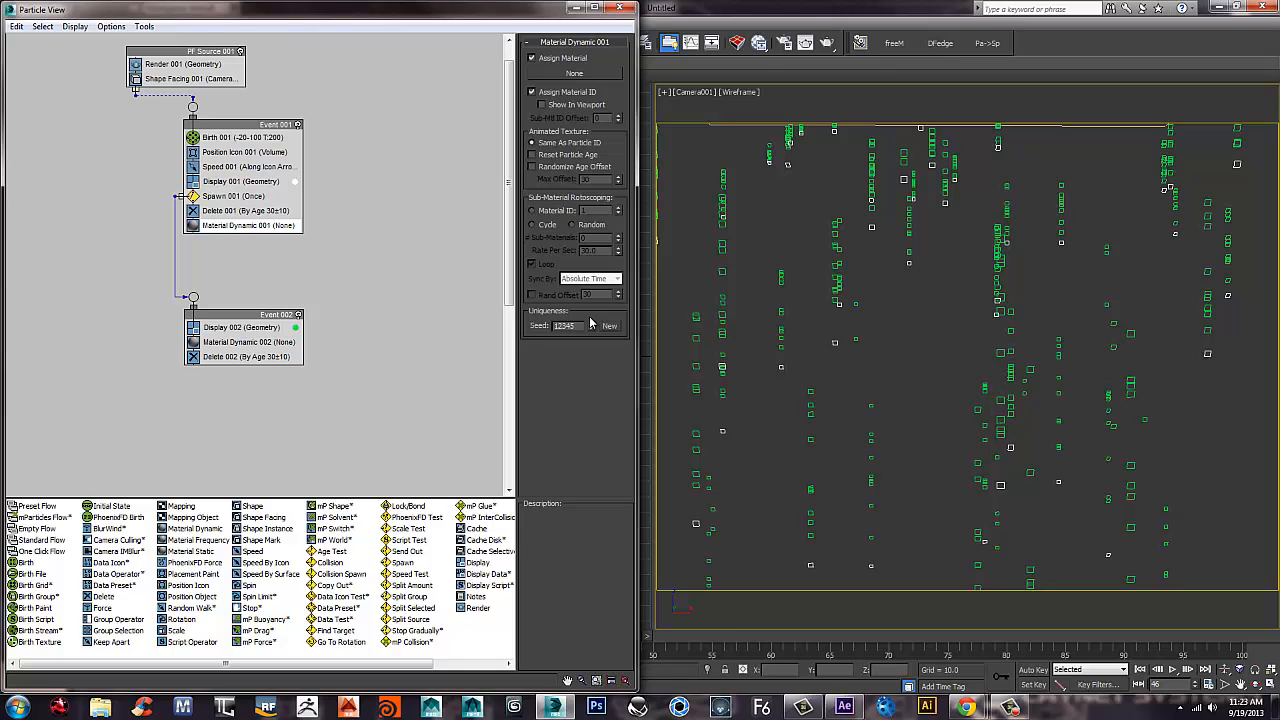
# Open the Slate Material Editor and create a Standard material, leaving room beside its node for maps.
pyautogui.press('m')
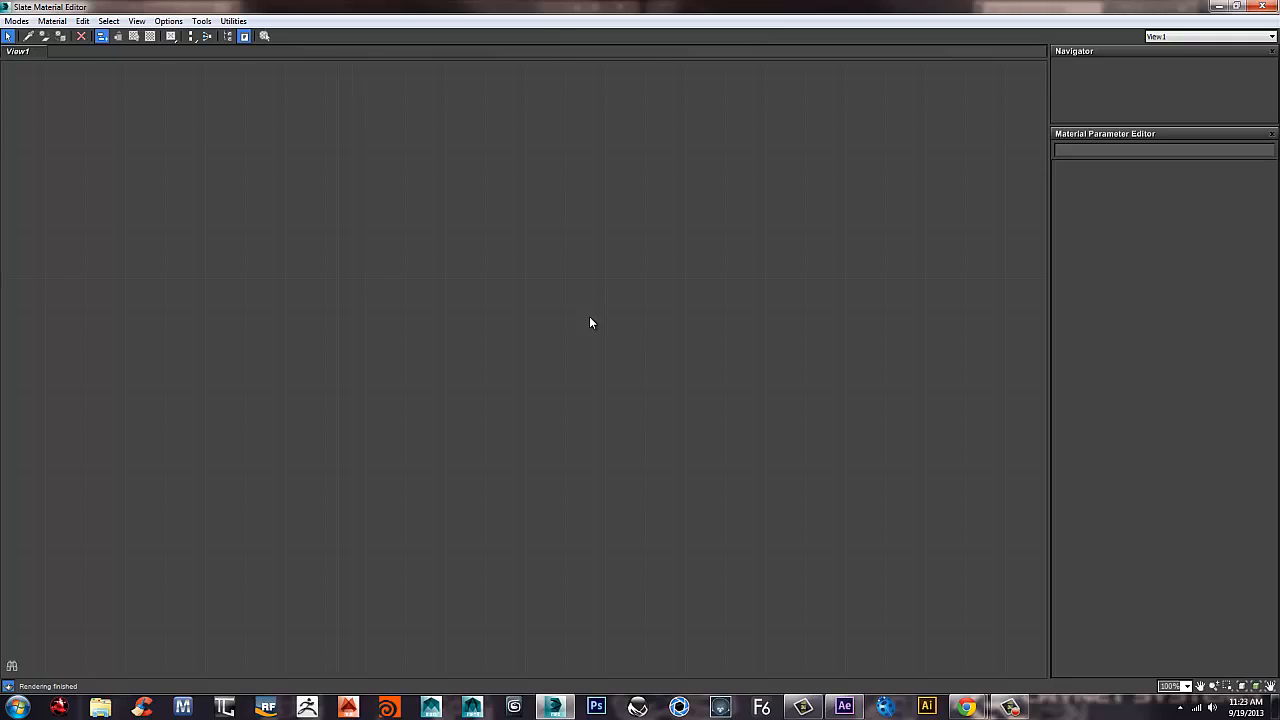
pyautogui.rightClick(336, 136)
pyautogui.moveTo(405, 174)
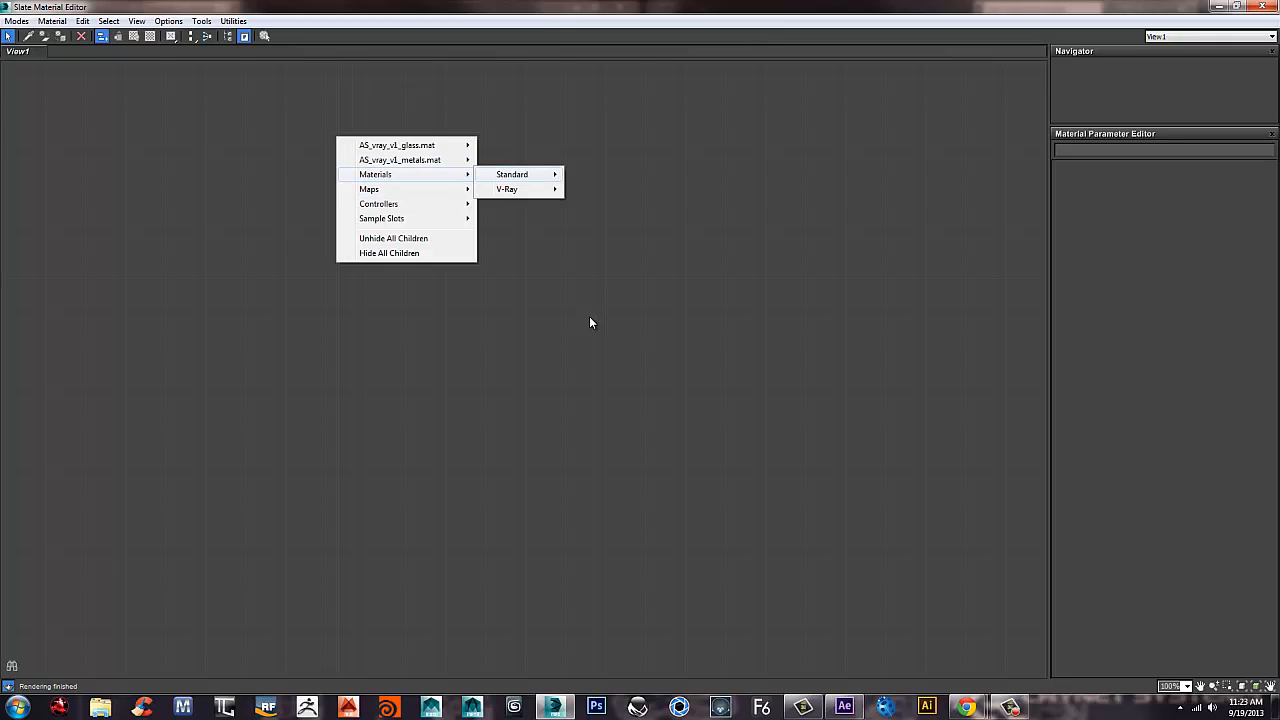
pyautogui.moveTo(518, 174)
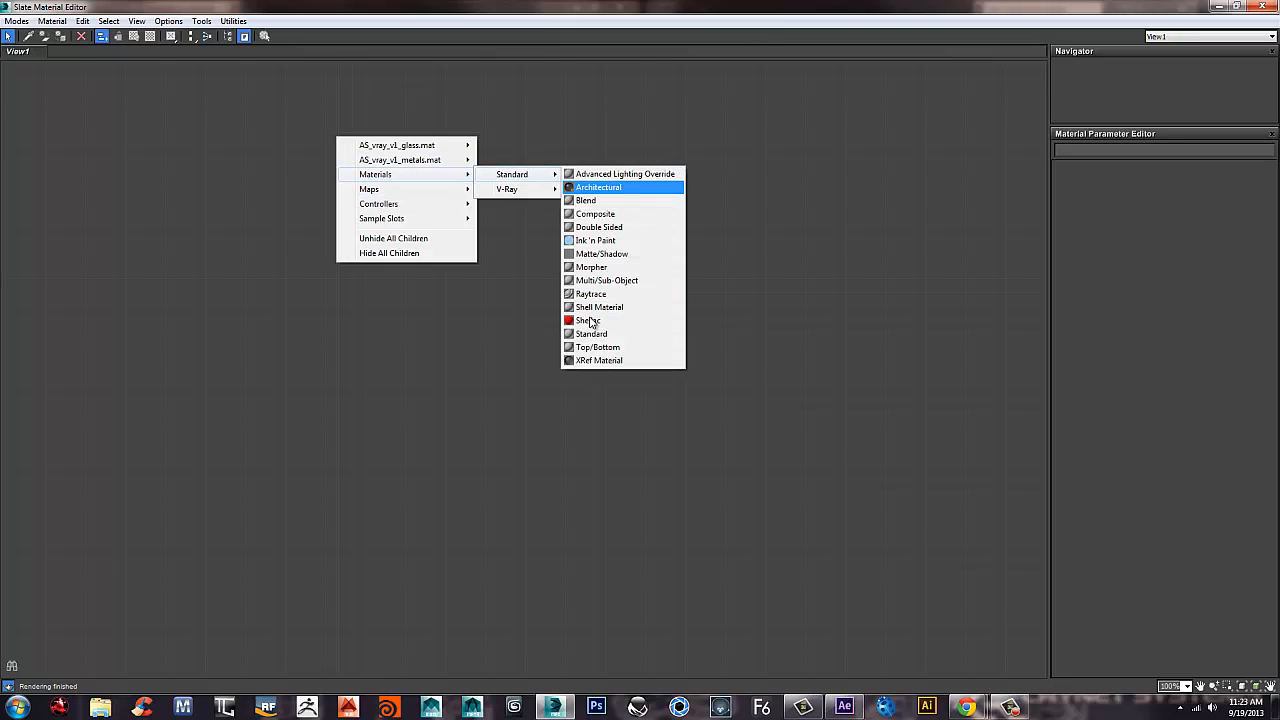
pyautogui.click(591, 333)
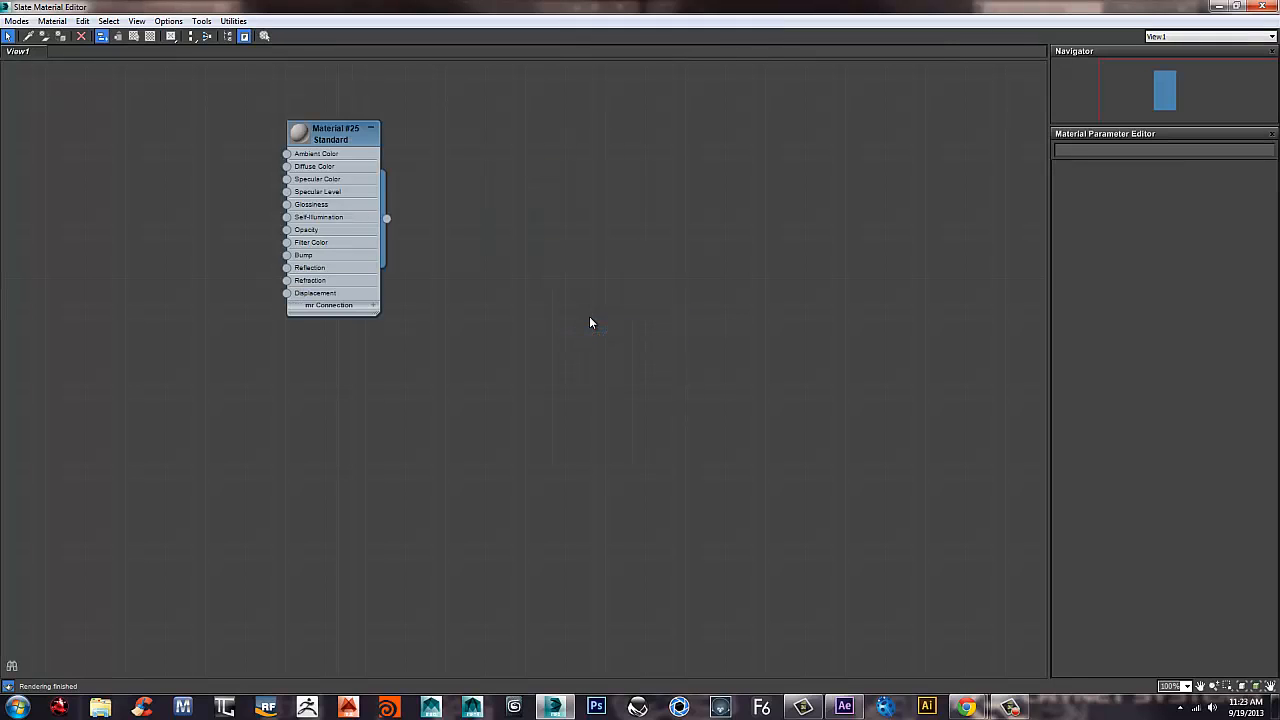
pyautogui.moveTo(589, 323)
pyautogui.mouseDown(button='middle')
pyautogui.moveTo(949, 393)
pyautogui.moveTo(989, 389)
pyautogui.mouseUp(button='middle')
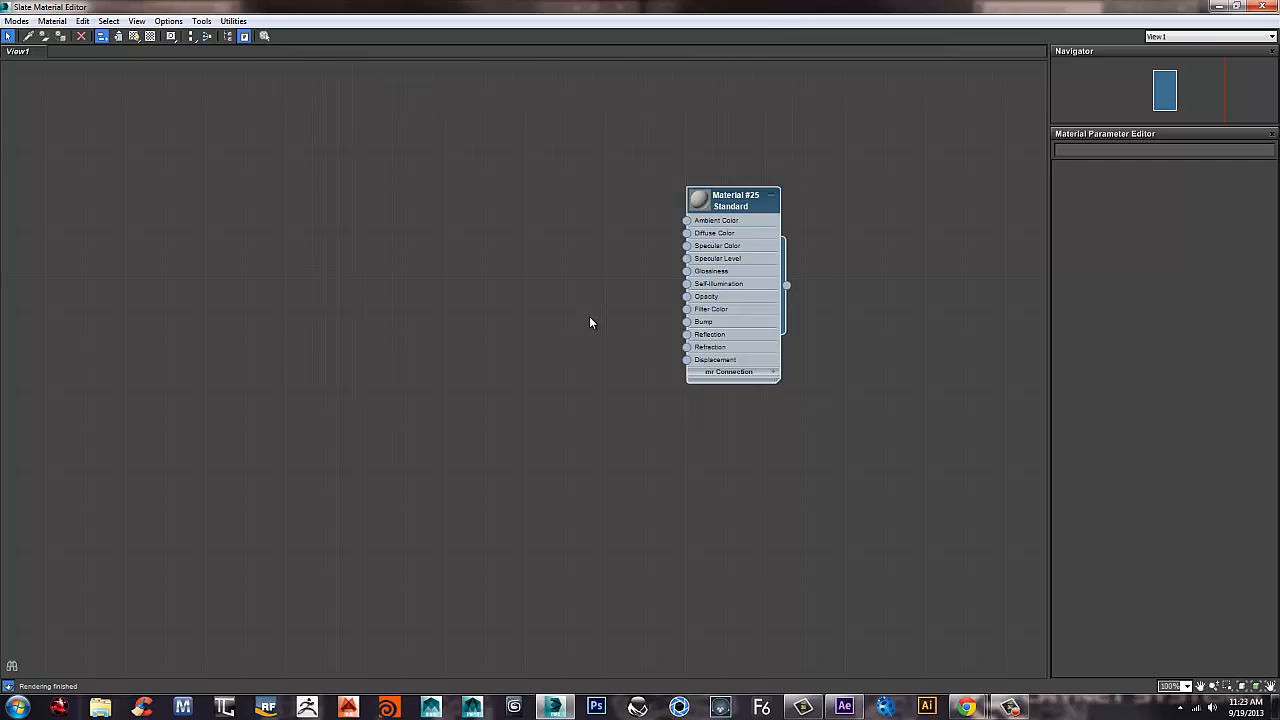
# Add a Bitmap map to the Opacity input of the Standard material.
pyautogui.moveTo(686, 296); pyautogui.dragTo(471, 171)
pyautogui.moveTo(505, 171)
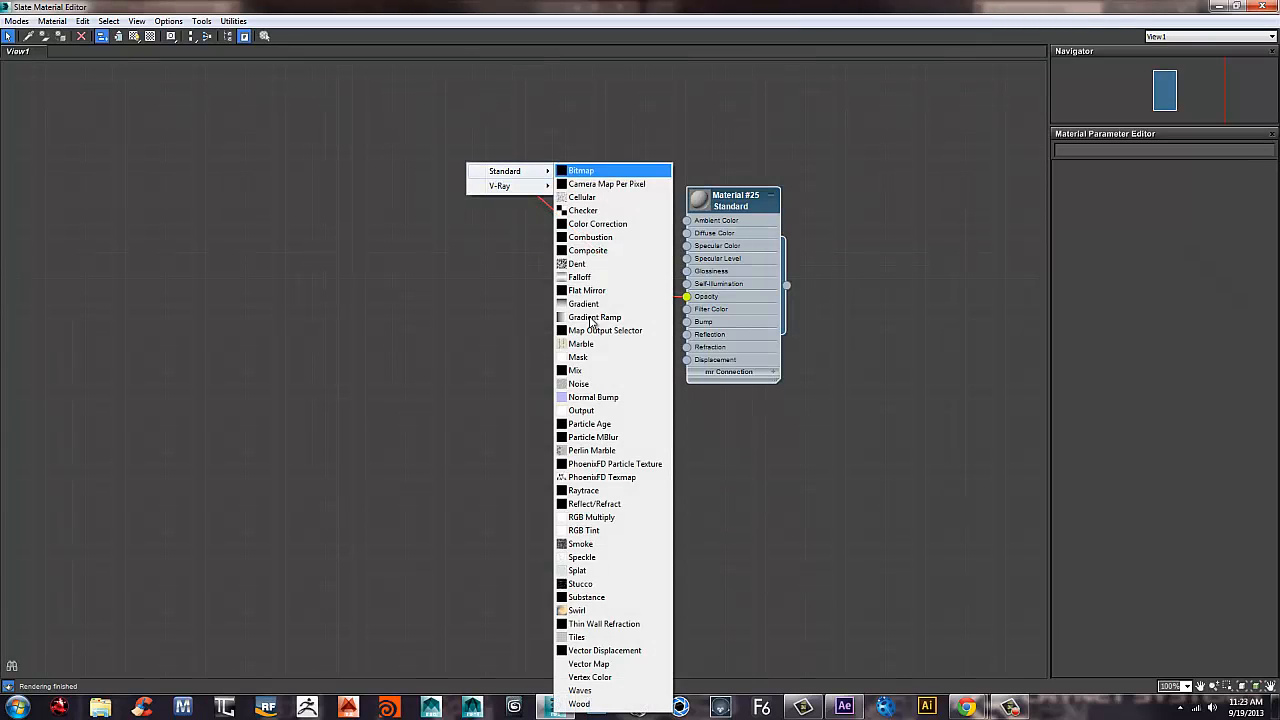
pyautogui.click(581, 170)
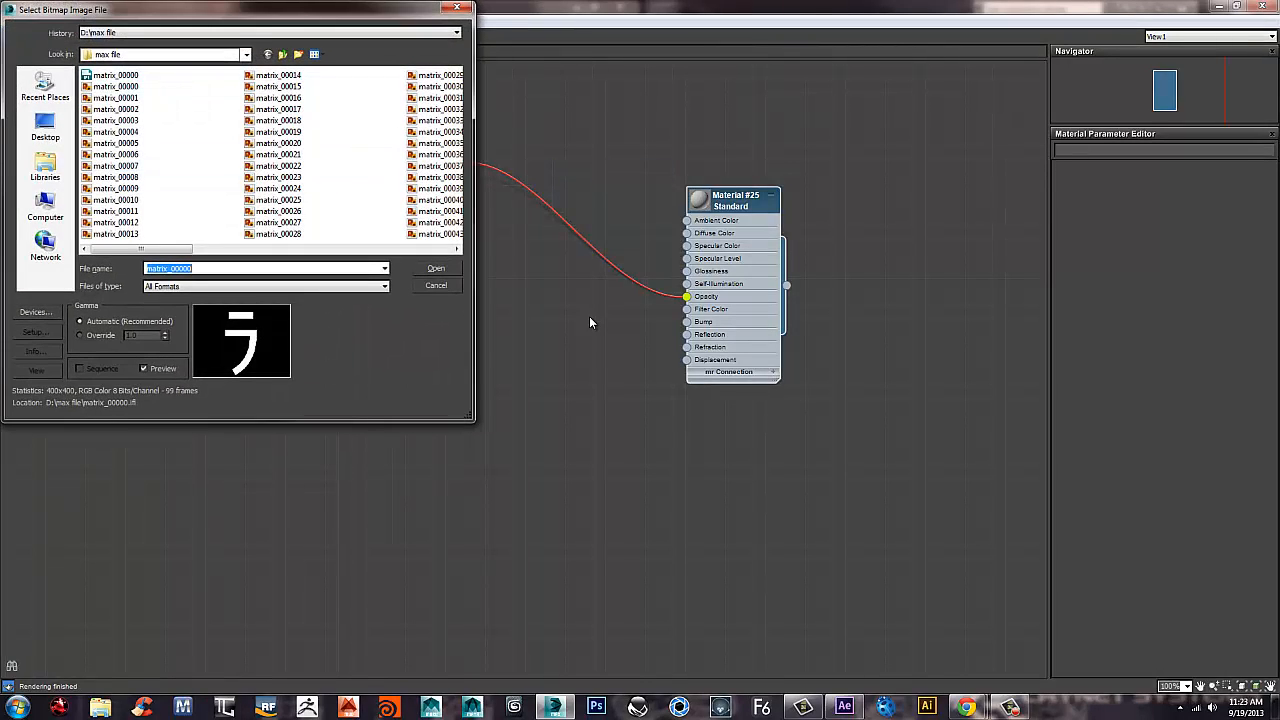
# Preview the numbered matrix images in the D:\max file folder, from matrix_00000 to matrix_00012.
pyautogui.click(116, 86)
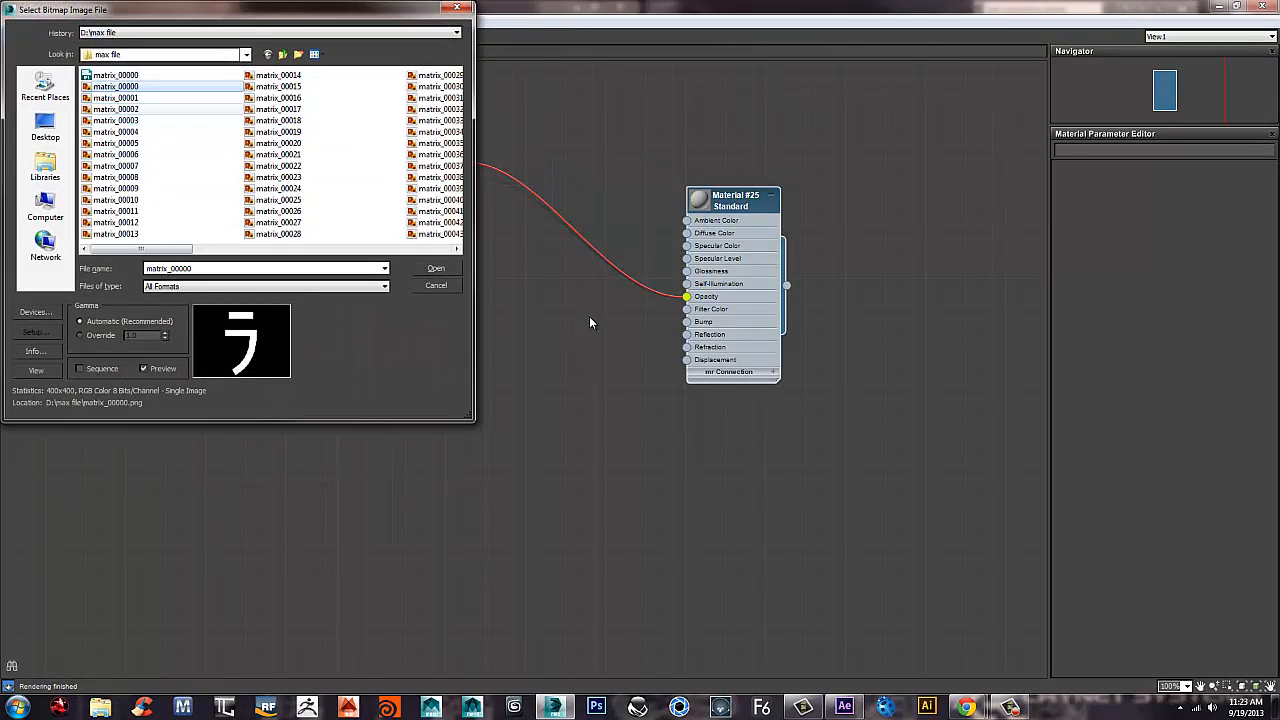
pyautogui.press('Down')
pyautogui.press('Down')
pyautogui.press('Down')
pyautogui.press('Down')
pyautogui.press('Down')
pyautogui.press('Down')
pyautogui.press('Down')
pyautogui.press('Down')
pyautogui.press('Down')
pyautogui.press('Down')
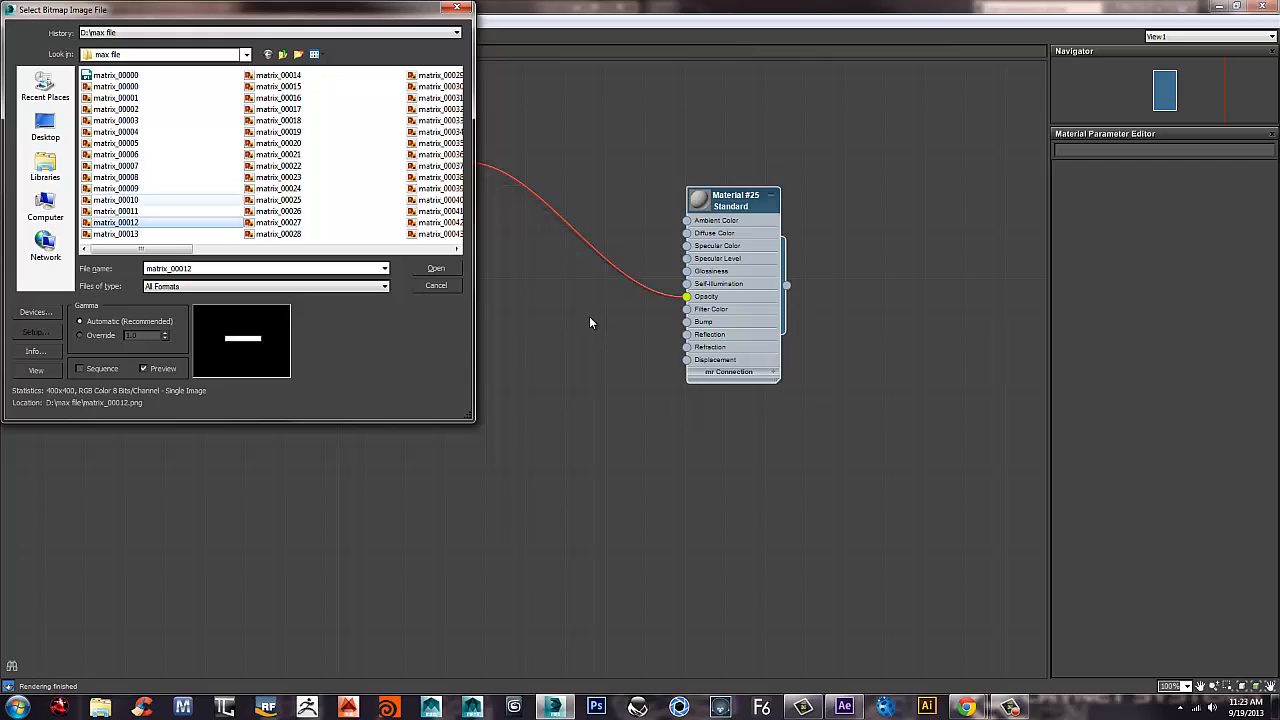
# Load matrix_00000.png as an image sequence with automatic gamma, accepting the file list for frames 0 to 98.
pyautogui.click(116, 86)
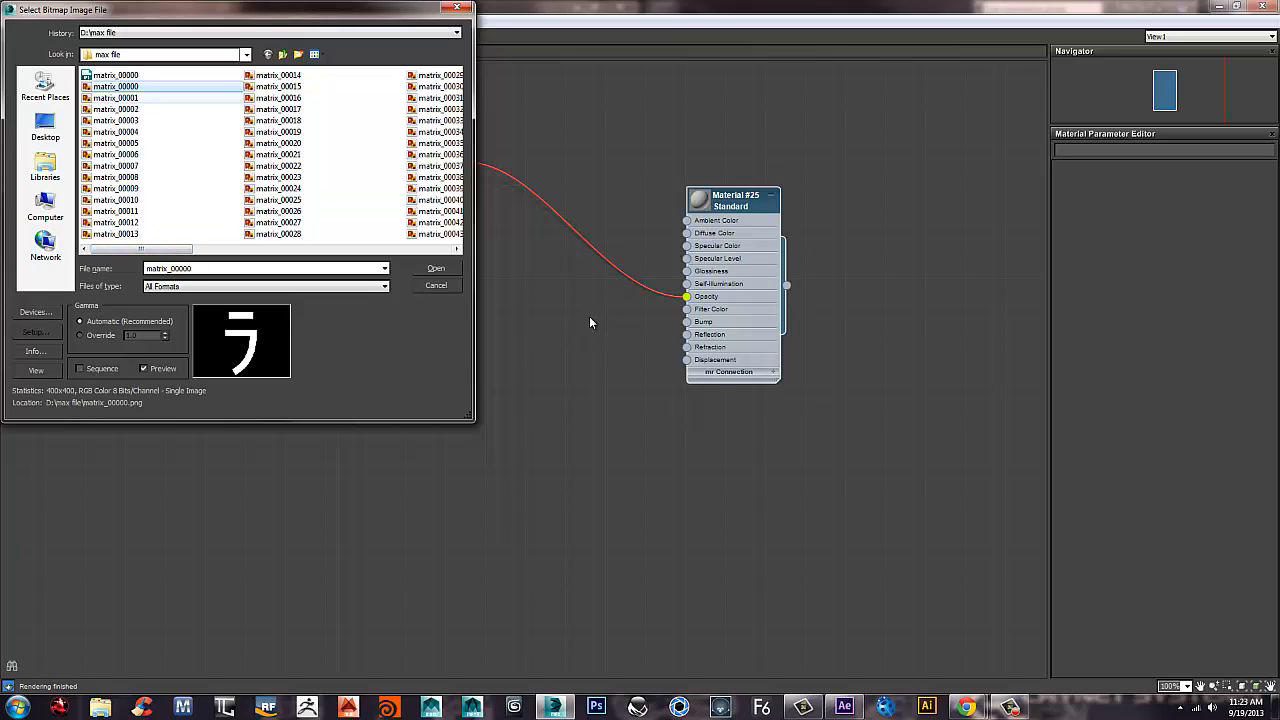
pyautogui.click(80, 335)
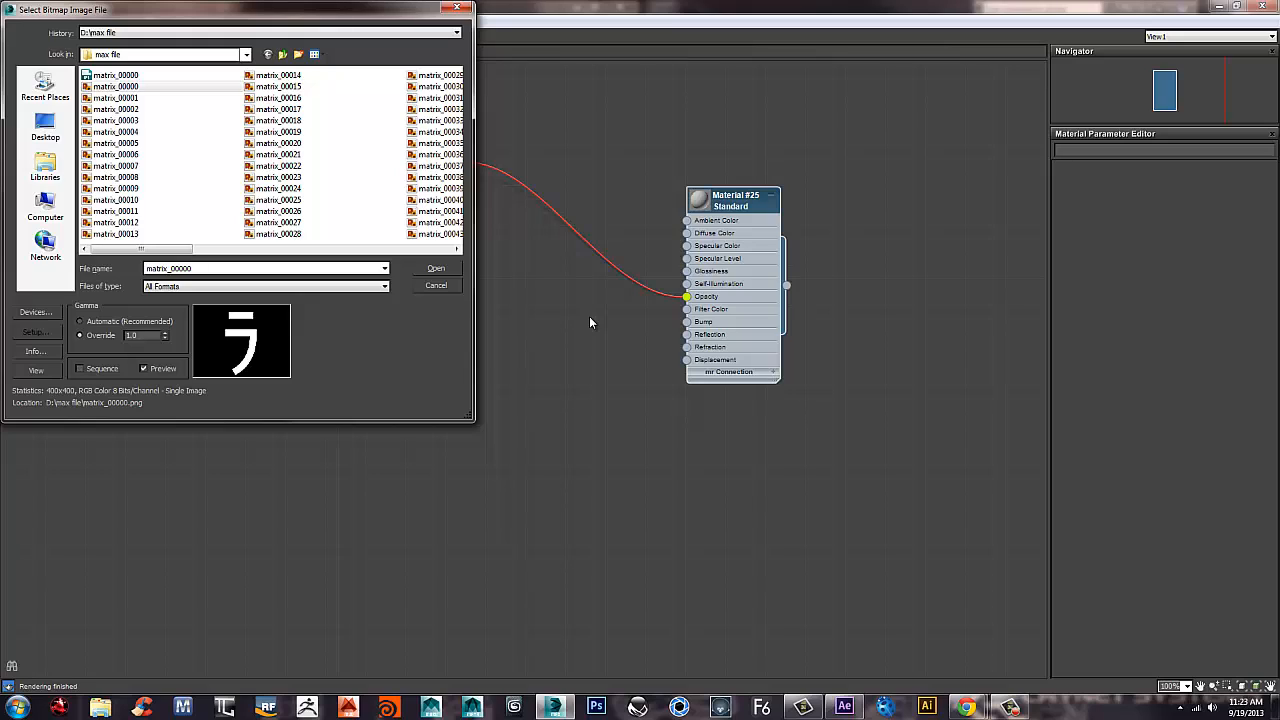
pyautogui.click(80, 321)
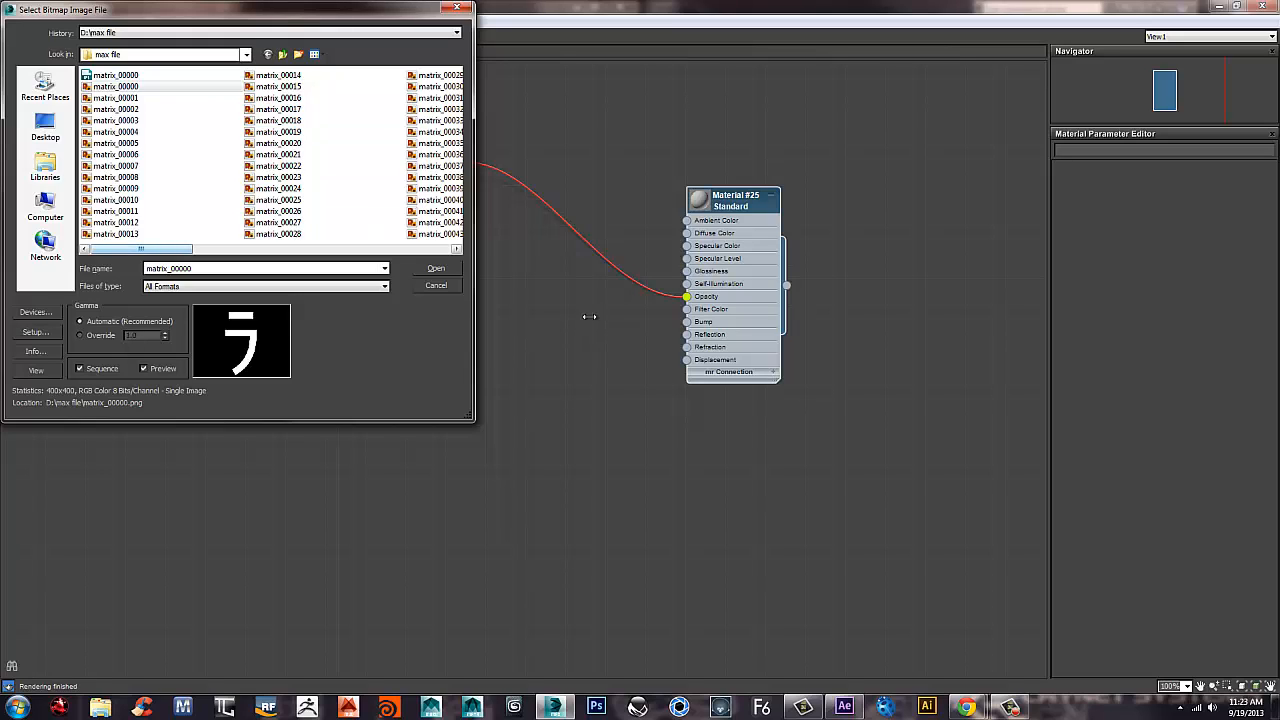
pyautogui.press('Return')
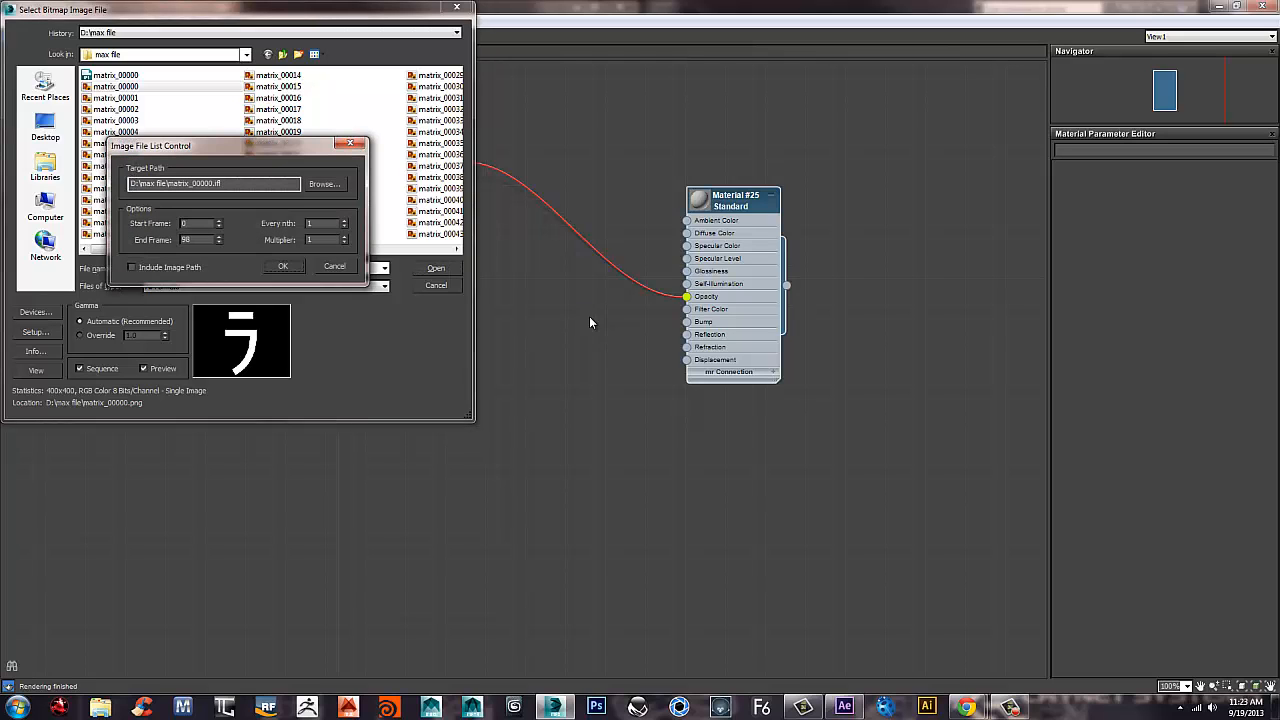
pyautogui.press('Return')
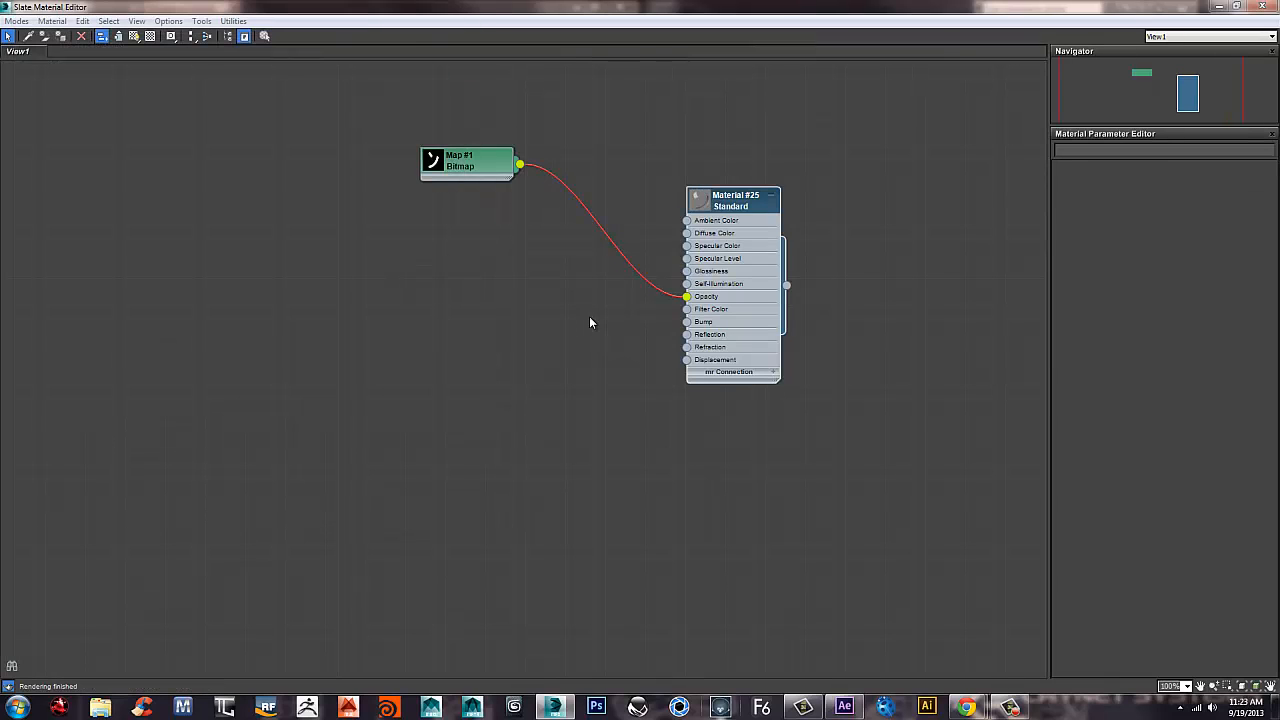
# Switch to After Effects and preview the Matrix Code NFI character animation, scrubbing through its Character Value keyframes up to frame 99.
pyautogui.click(845, 707)
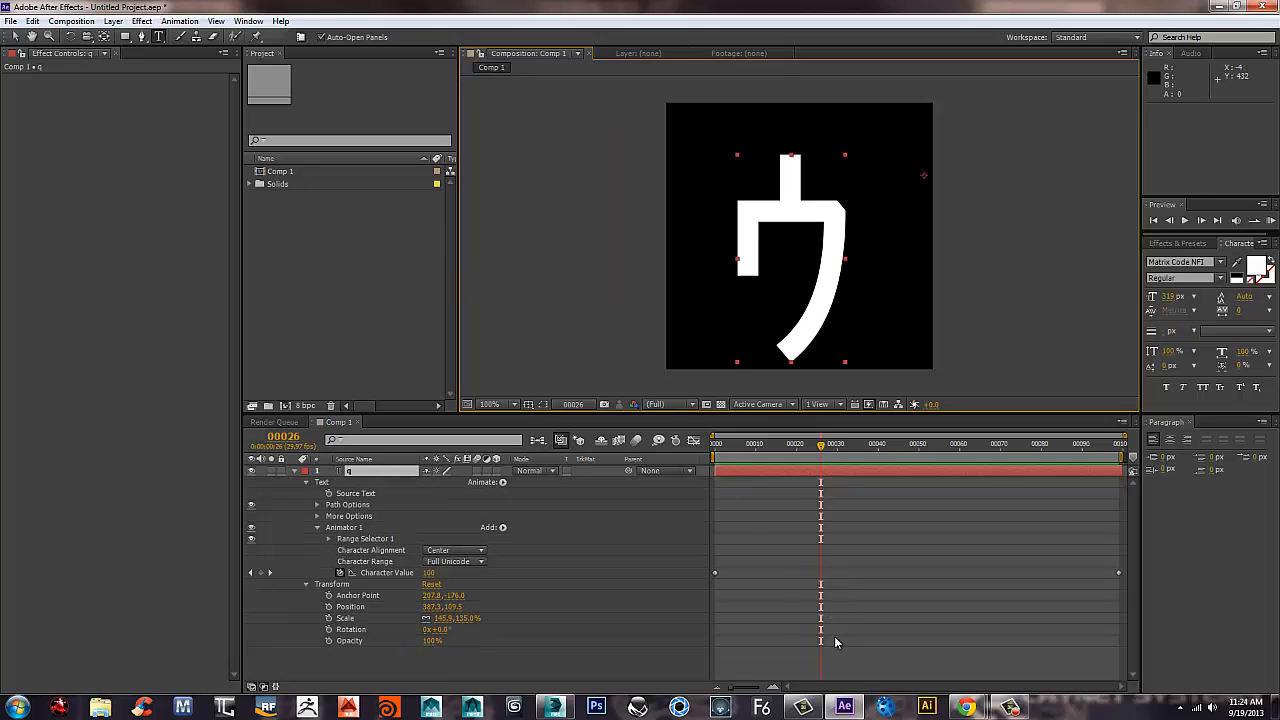
pyautogui.press('space')
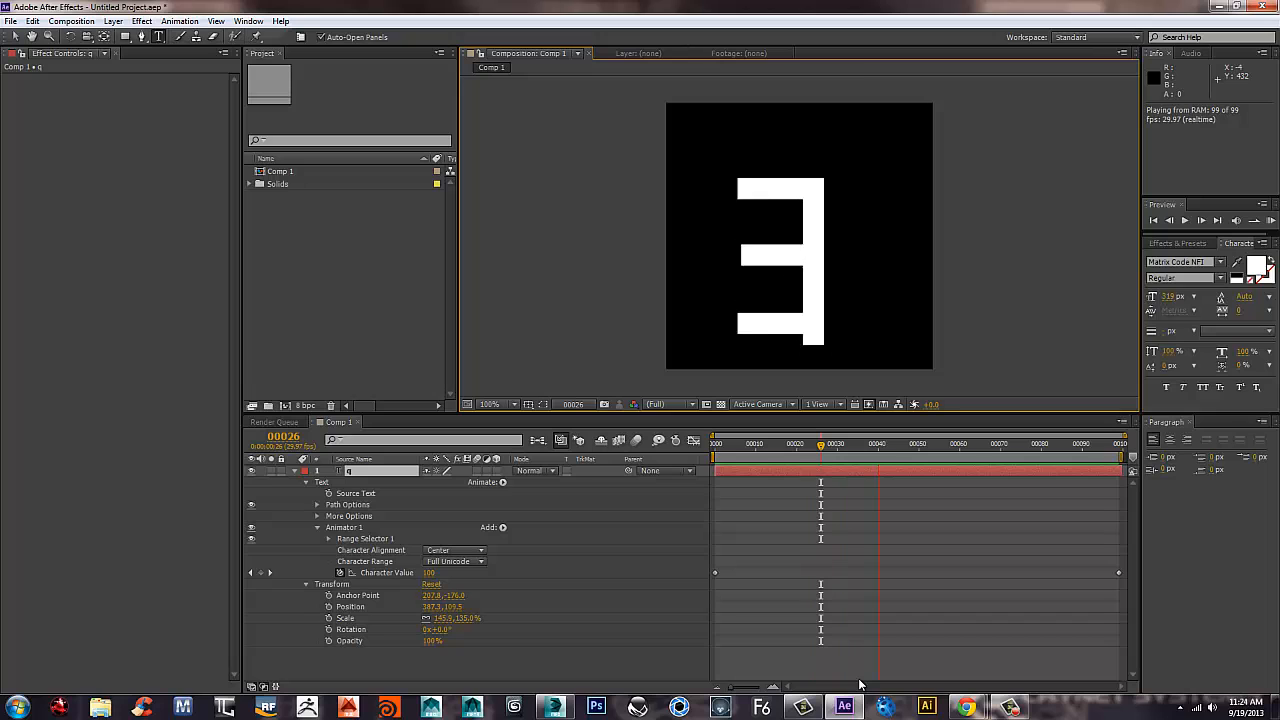
pyautogui.press('KP_0')
pyautogui.press('KP_0')
pyautogui.press('KP_0')
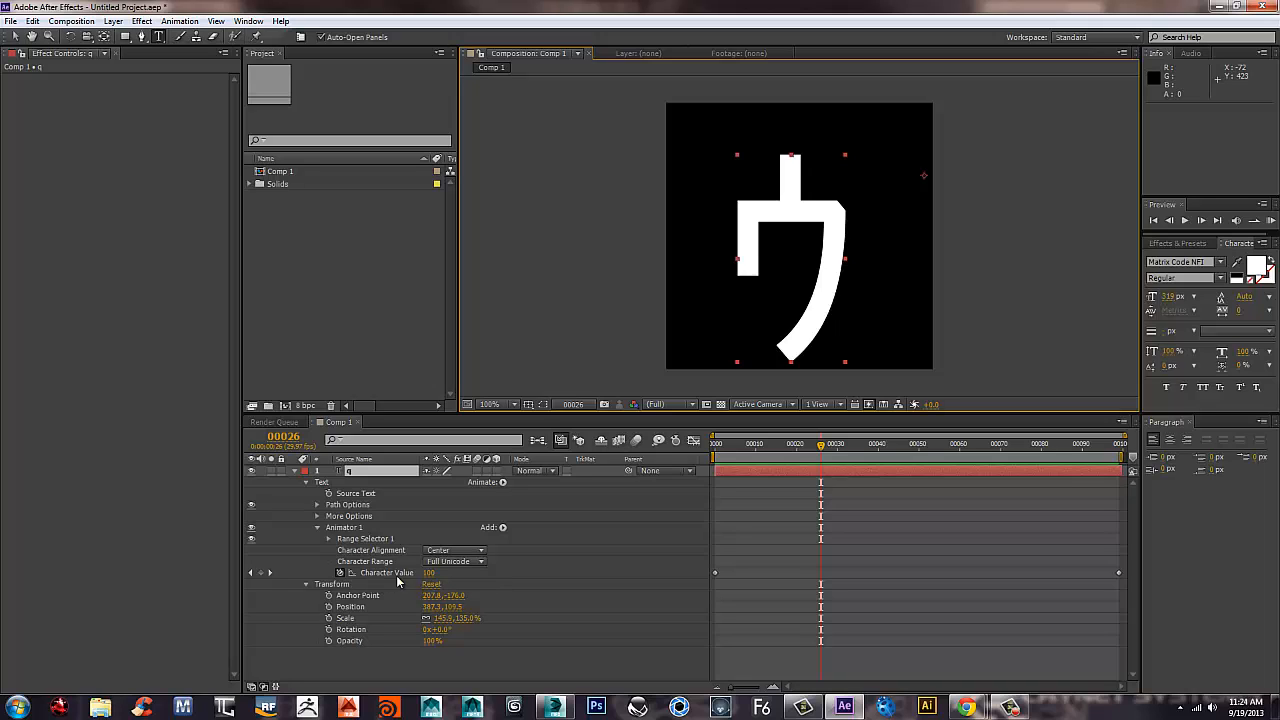
pyautogui.moveTo(812, 450); pyautogui.dragTo(1120, 458)
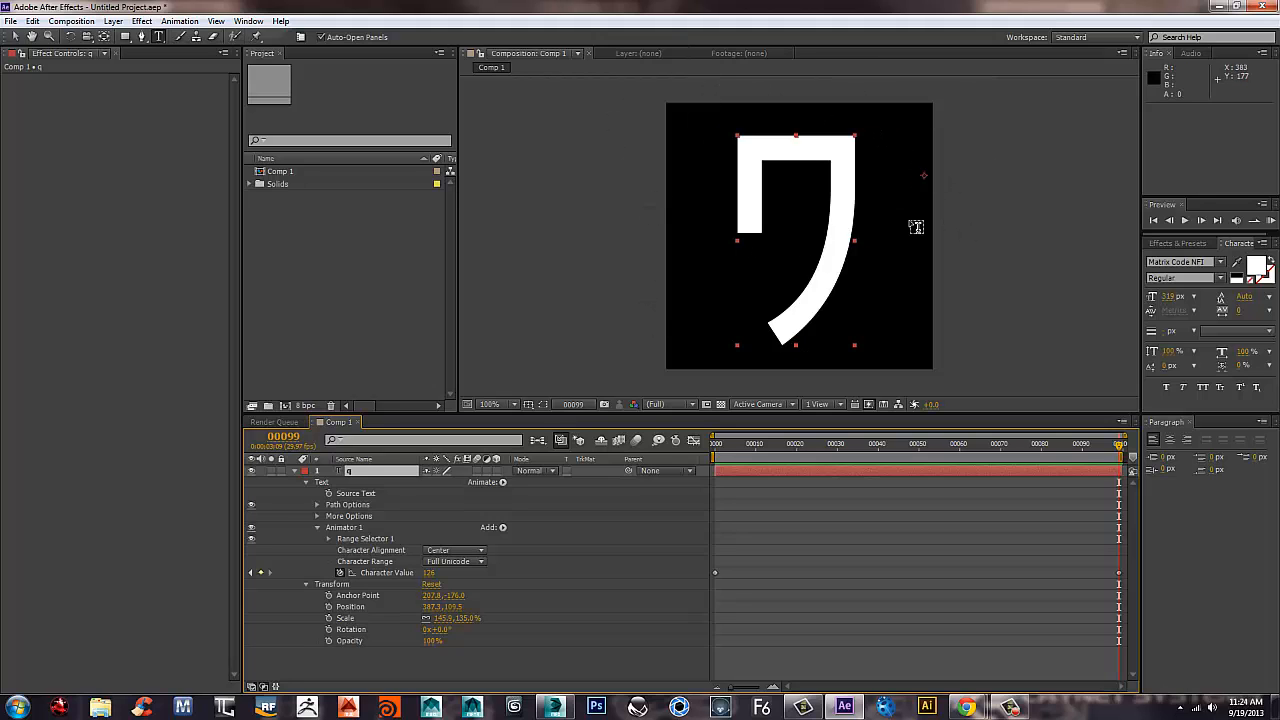
pyautogui.moveTo(1120, 444); pyautogui.dragTo(890, 506)
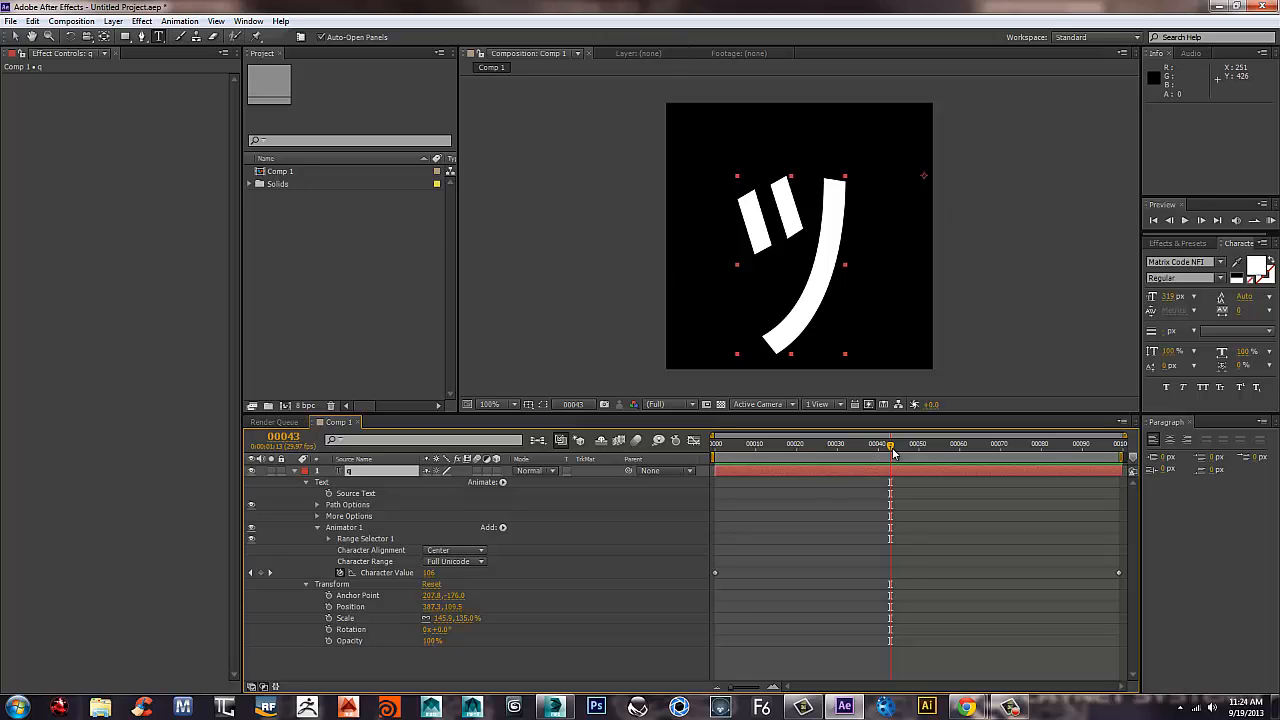
pyautogui.moveTo(893, 453); pyautogui.dragTo(819, 453)
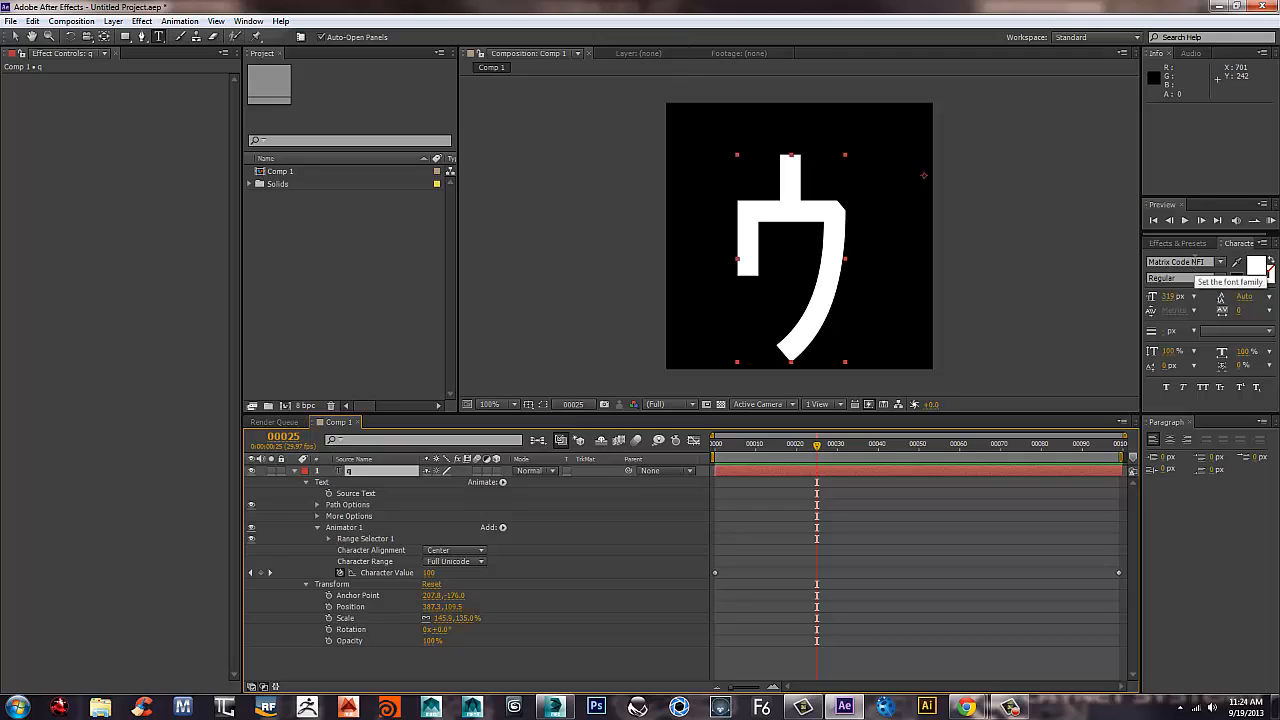
pyautogui.click(1220, 6)
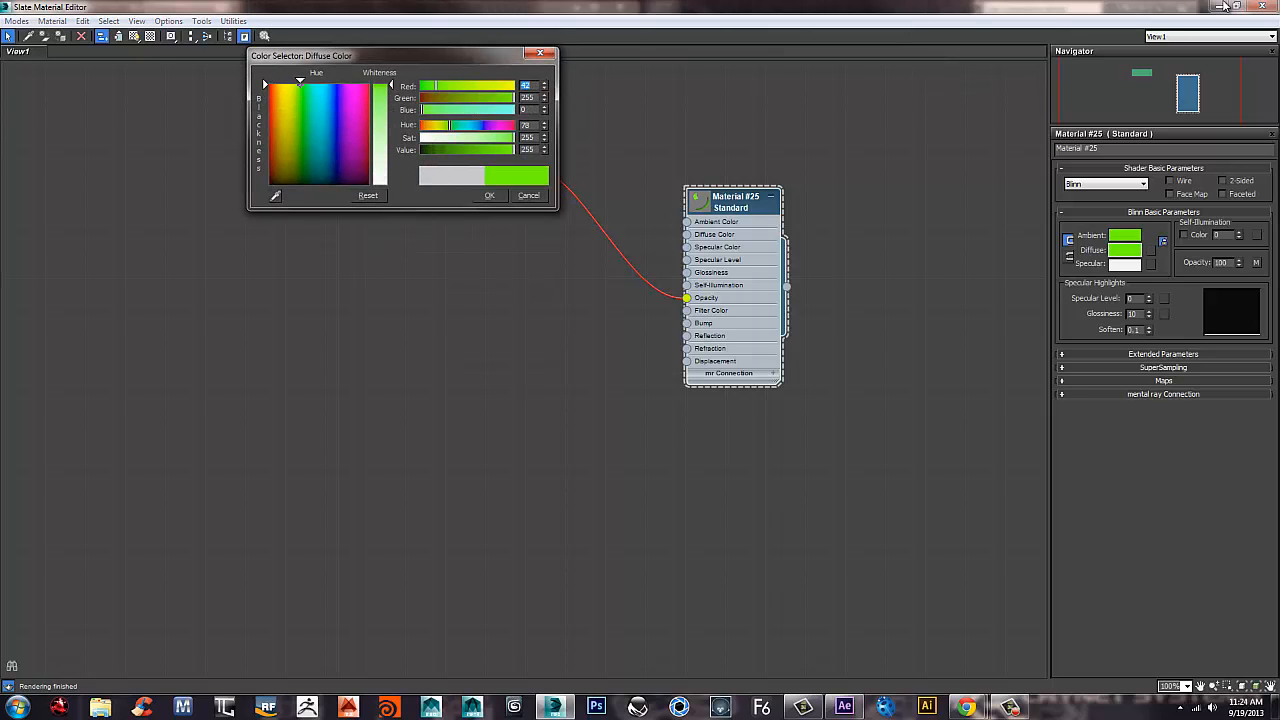
# Set the Standard material's diffuse color to green (42, 255, 0), enable self-illumination color, and copy the green into it.
pyautogui.click(489, 195)
pyautogui.rightClick(1138, 236)
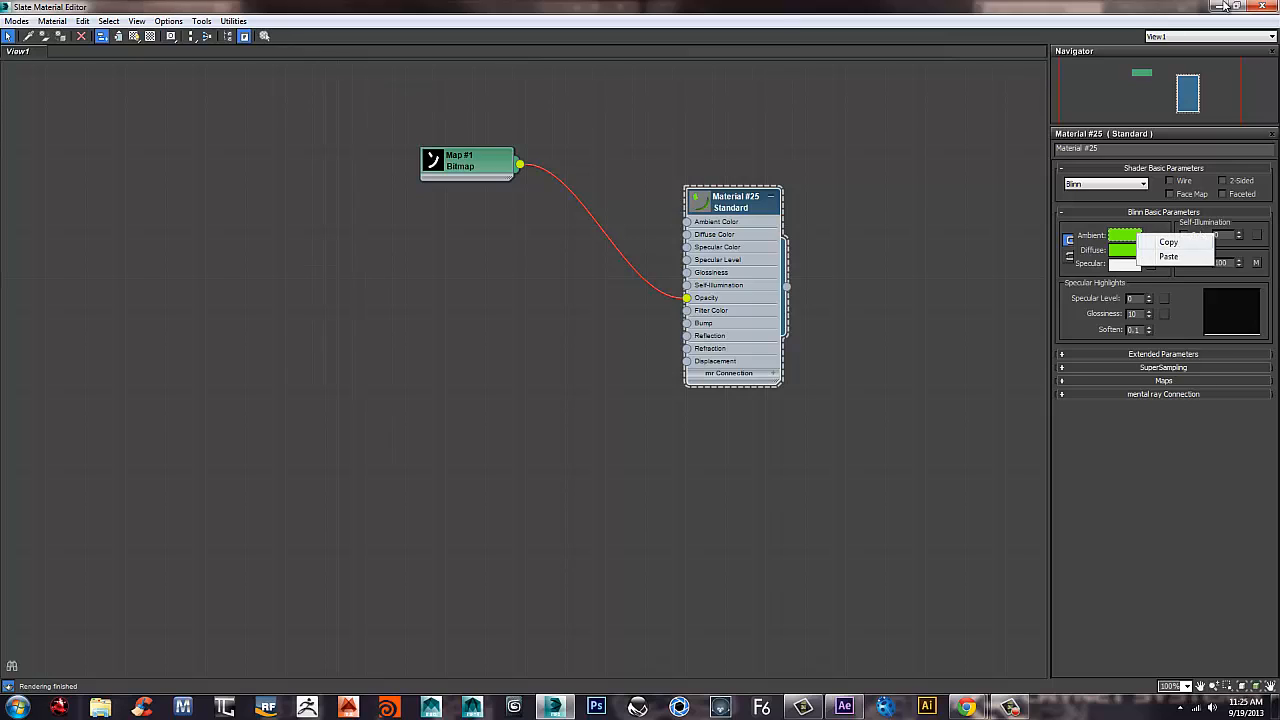
pyautogui.click(1168, 242)
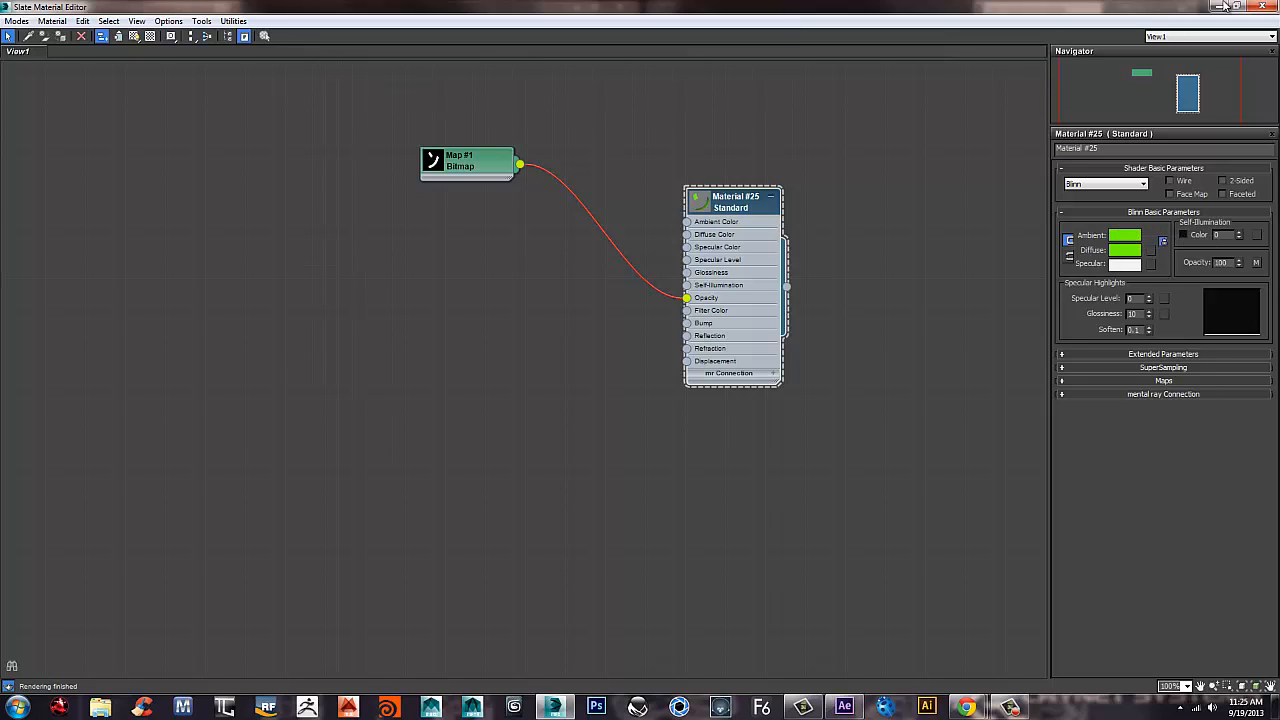
pyautogui.click(1183, 234)
pyautogui.rightClick(1216, 235)
pyautogui.click(1233, 256)
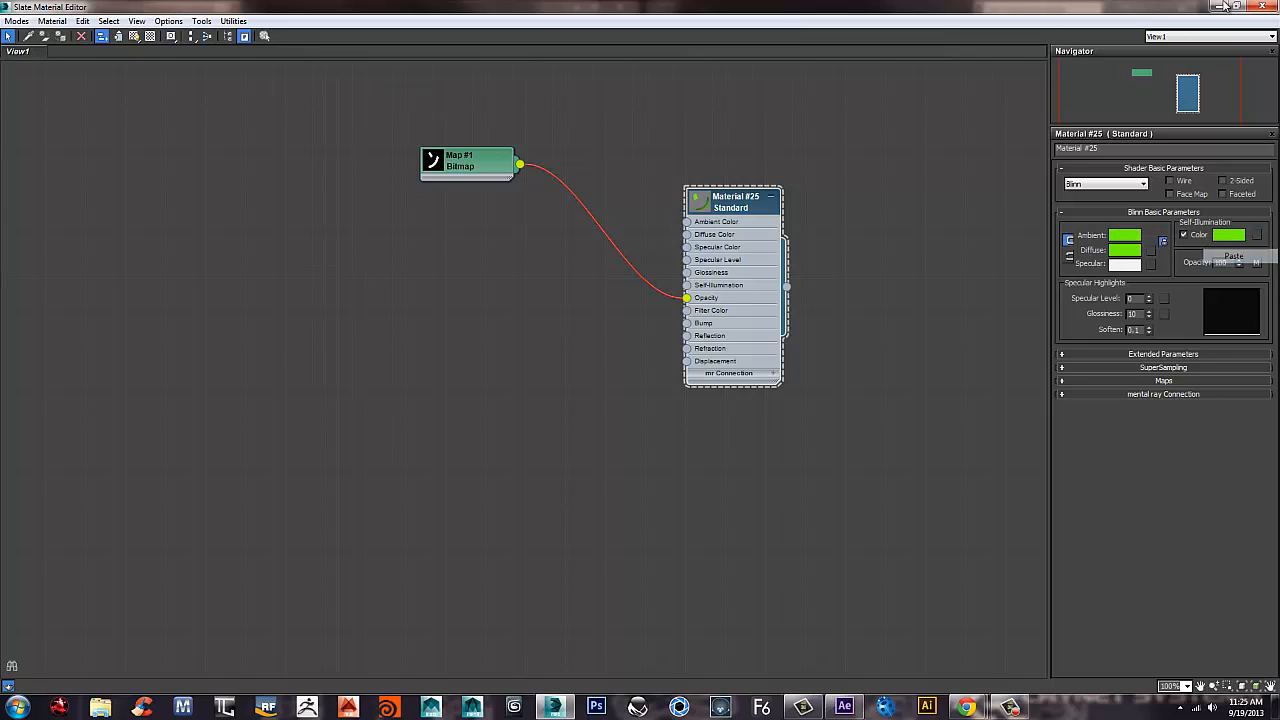
# Reposition the bitmap node and duplicate the green material as a second Standard material sharing the same opacity bitmap.
pyautogui.moveTo(467, 160); pyautogui.dragTo(387, 185)
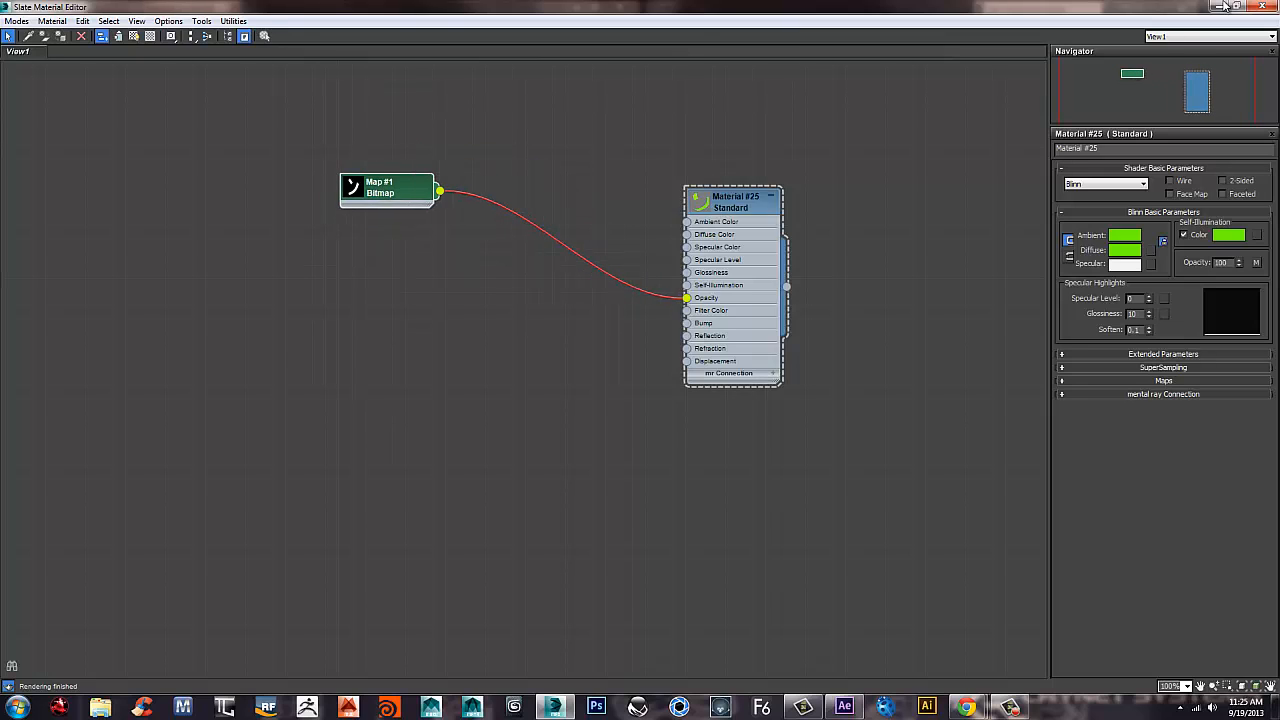
pyautogui.moveTo(731, 200); pyautogui.dragTo(735, 362)
pyautogui.click(758, 182)
# Change the lower duplicate material's diffuse and self-illumination colors to white.
pyautogui.click(1124, 249)
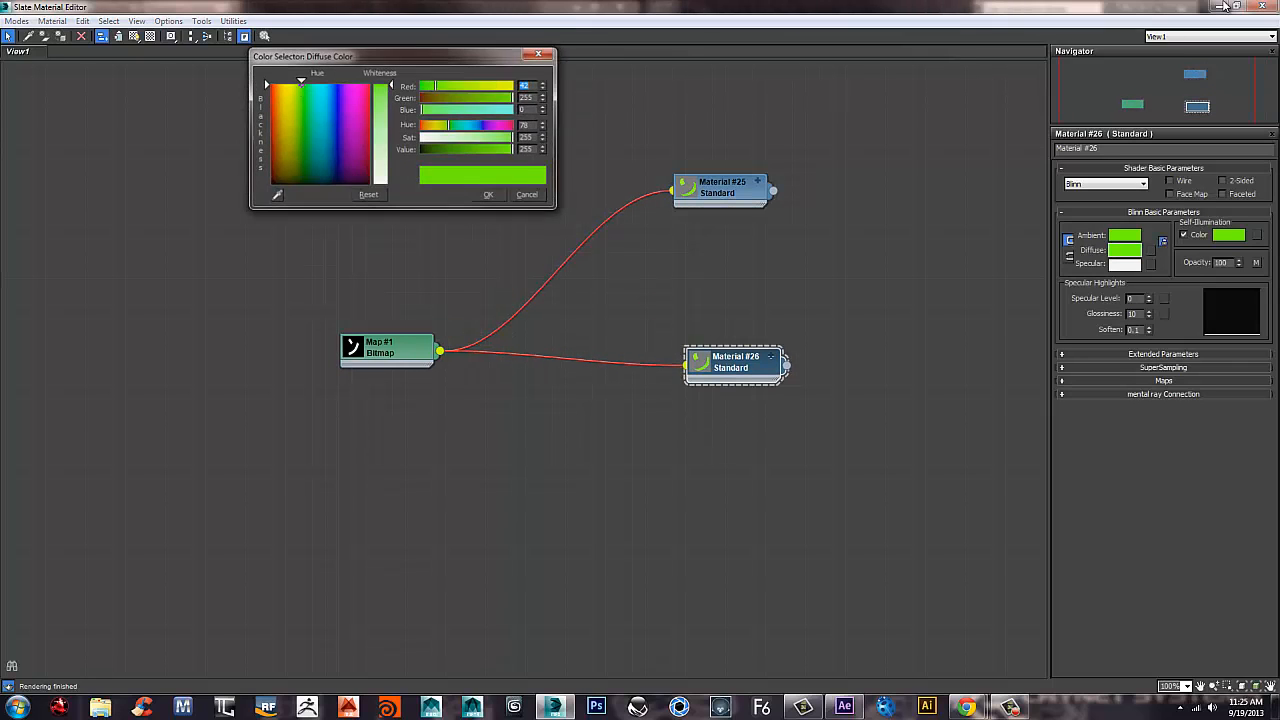
pyautogui.moveTo(380, 90); pyautogui.dragTo(380, 182)
pyautogui.press('Return')
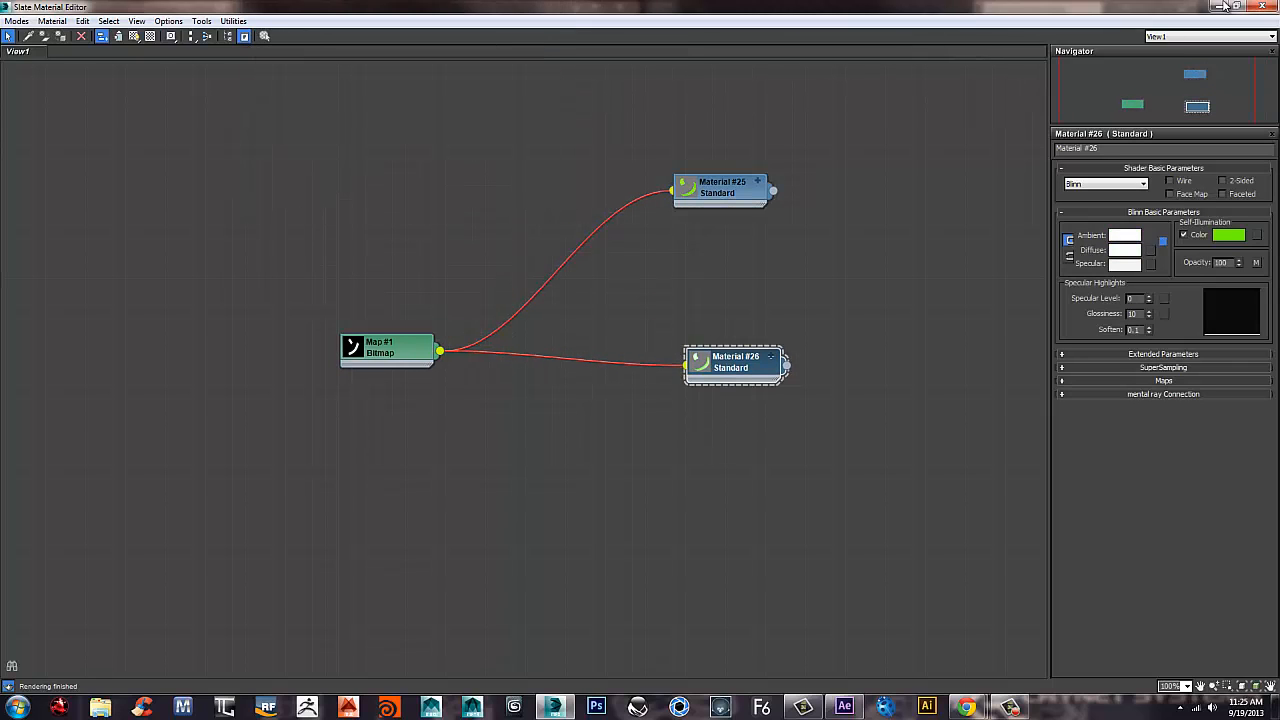
pyautogui.moveTo(383, 86); pyautogui.dragTo(383, 185)
pyautogui.press('Return')
# Rename the white material as parent material and the green one as ShildrenMat.
pyautogui.click(1224, 5)
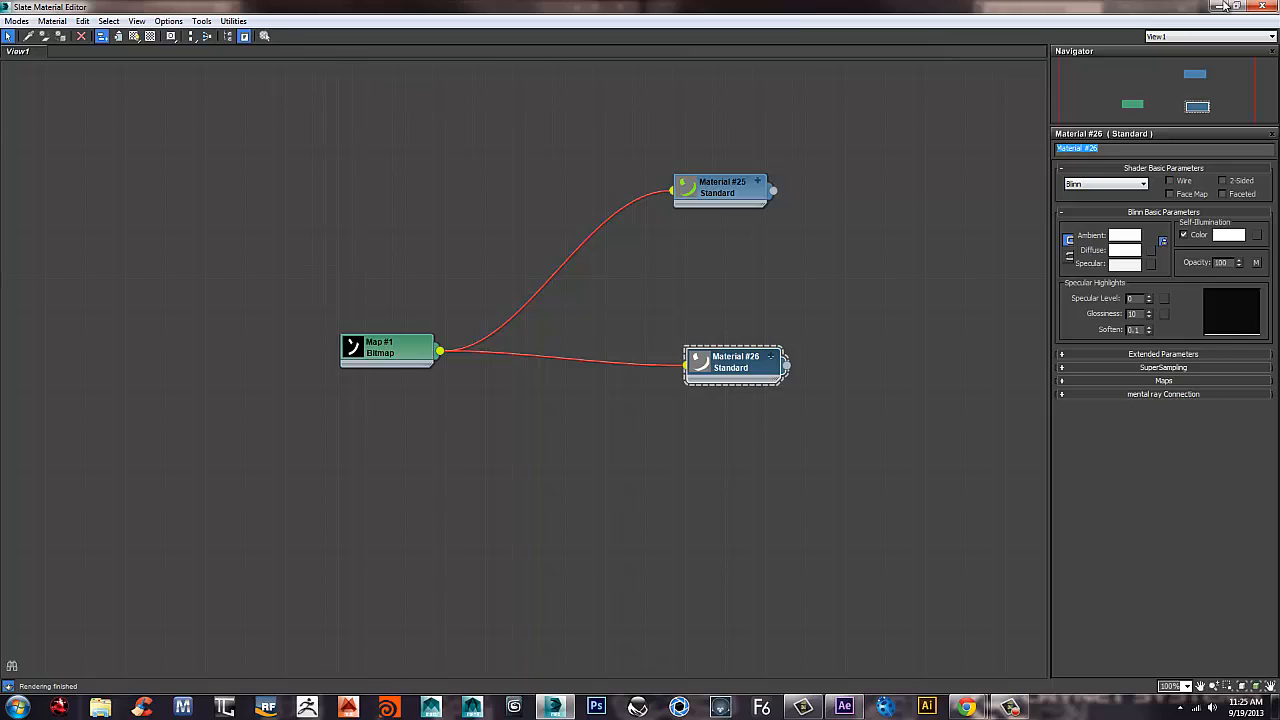
pyautogui.write('parent m')
pyautogui.press('Return')
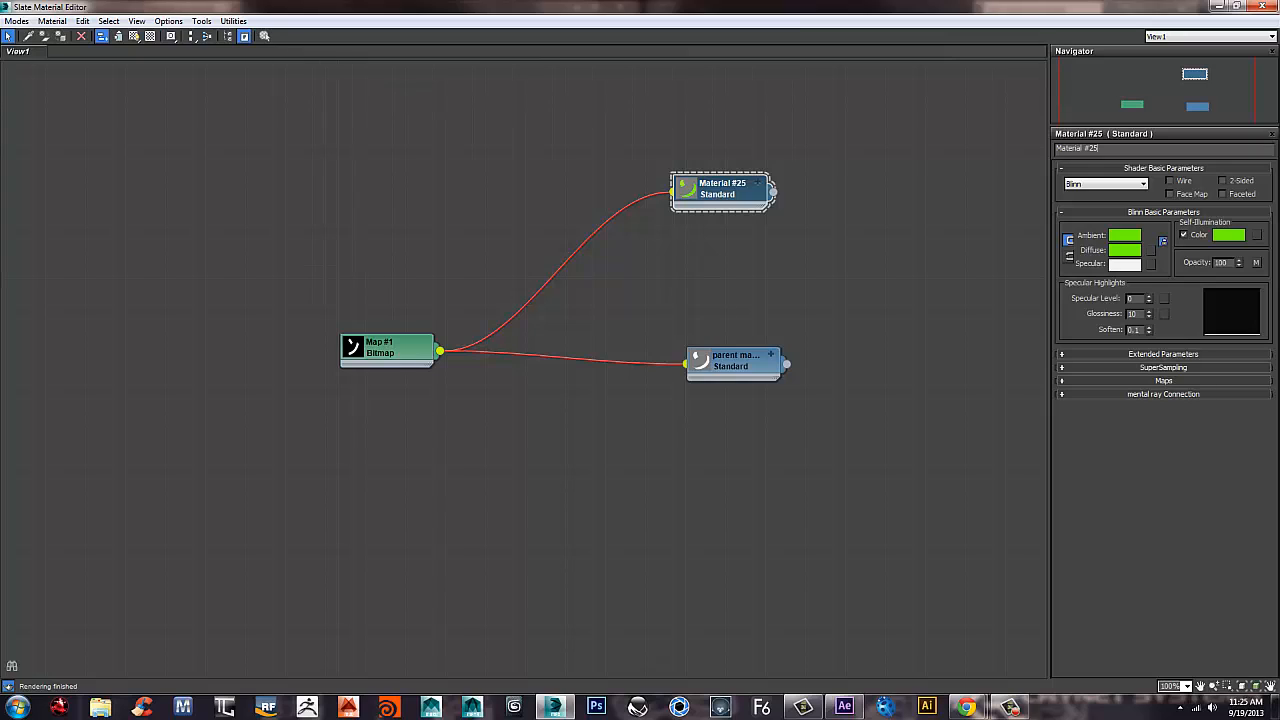
pyautogui.press('Return')
pyautogui.write('ShildrenMat')
pyautogui.press('Return')
# Shrink the Slate Material Editor beside Particle View and assign parent material to the Material Dynamic 001 operator in Event 001.
pyautogui.click(1224, 6)
pyautogui.click(1224, 6)
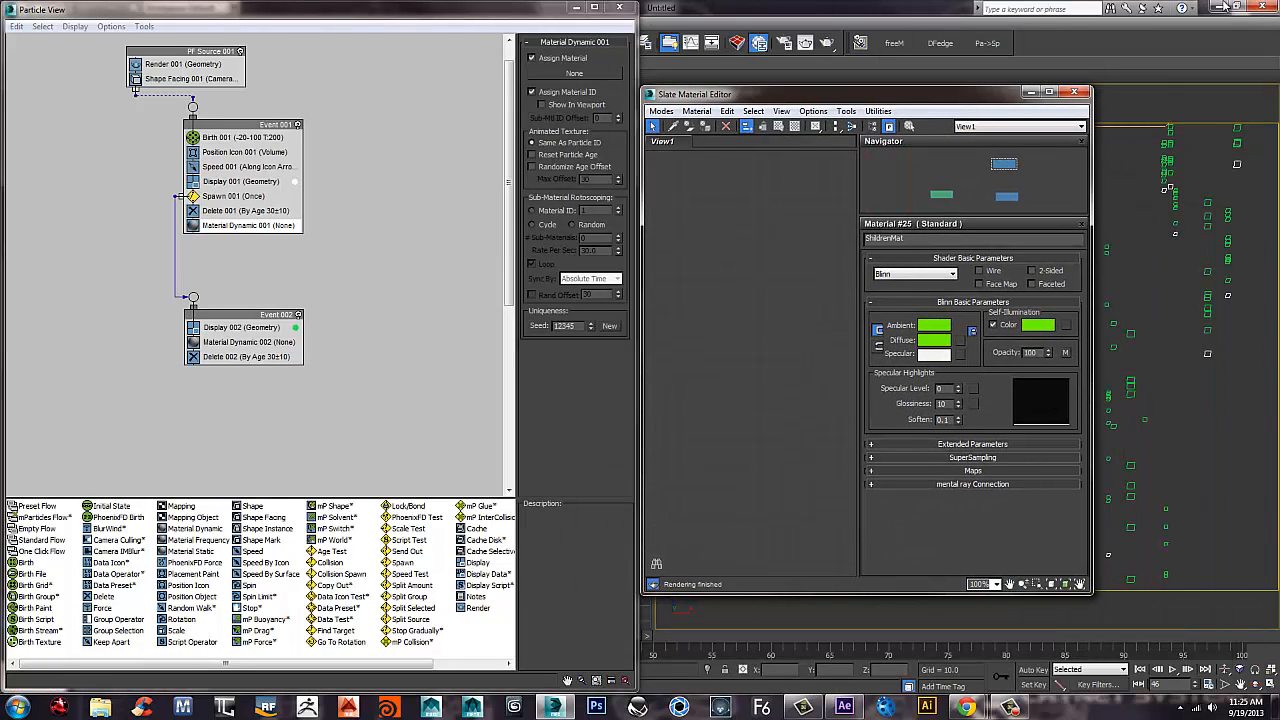
pyautogui.press('z')
pyautogui.press('z')
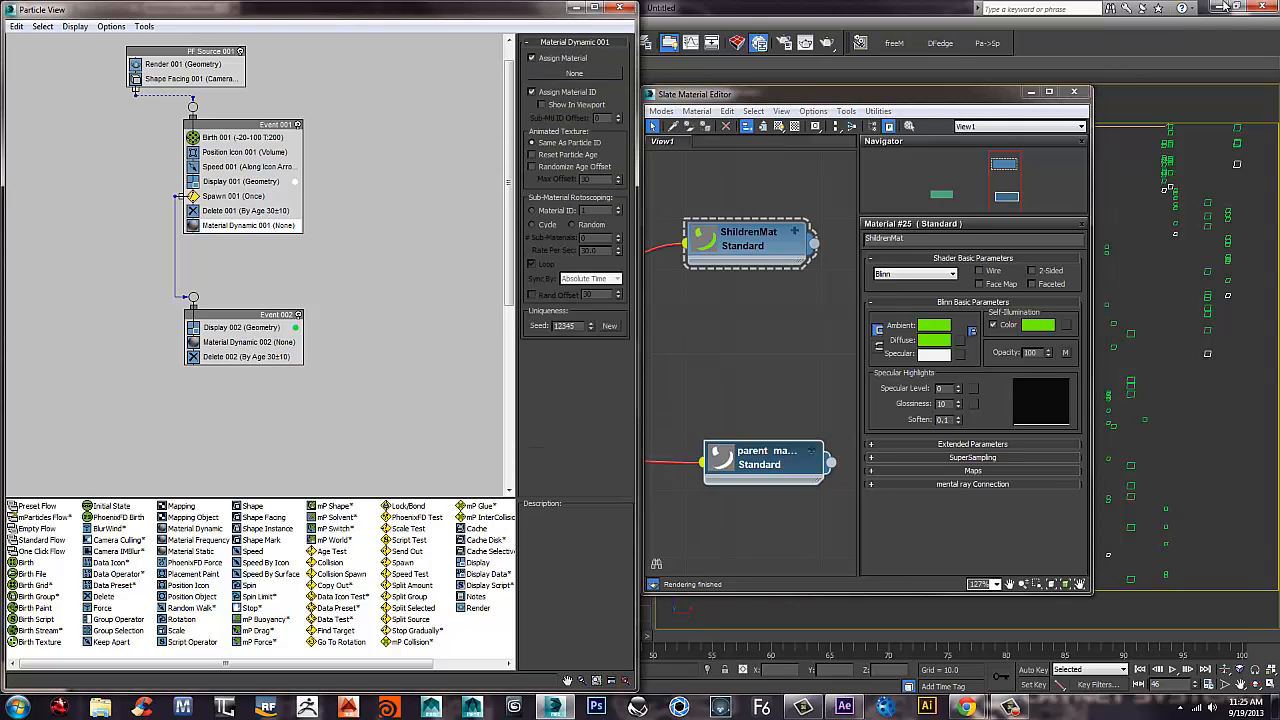
pyautogui.moveTo(830, 461); pyautogui.dragTo(686, 242)
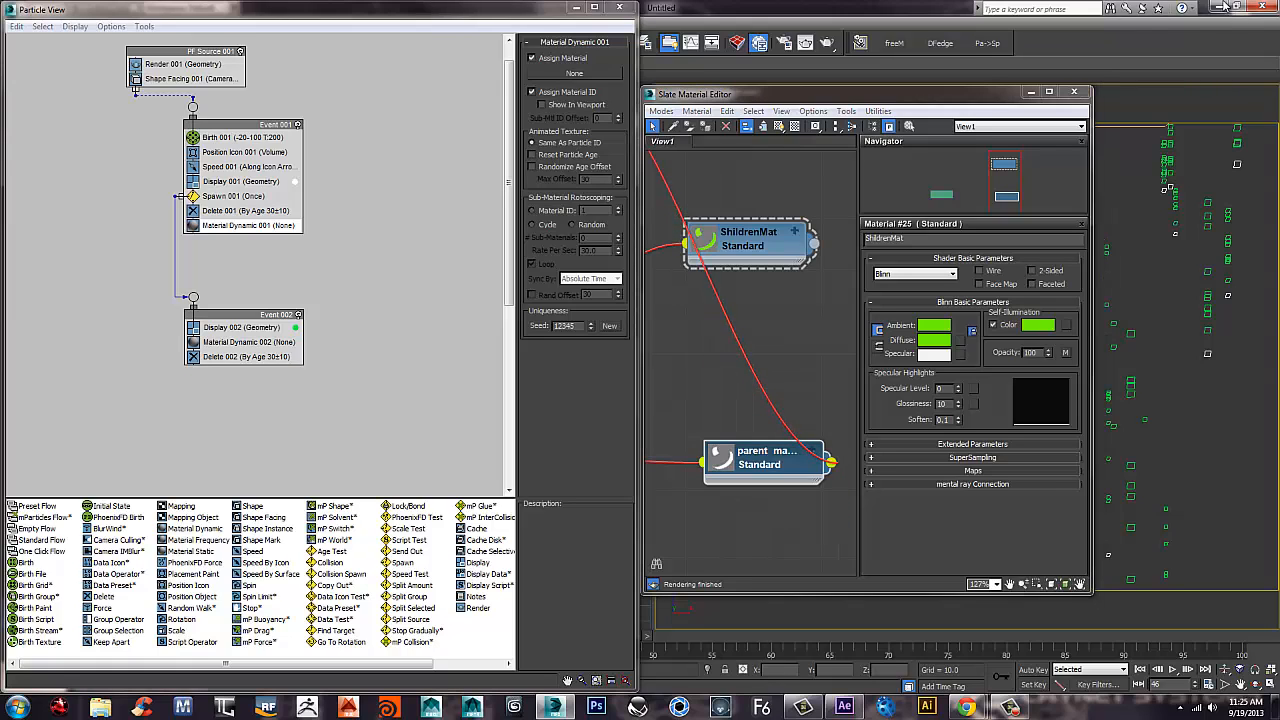
pyautogui.press('Return')
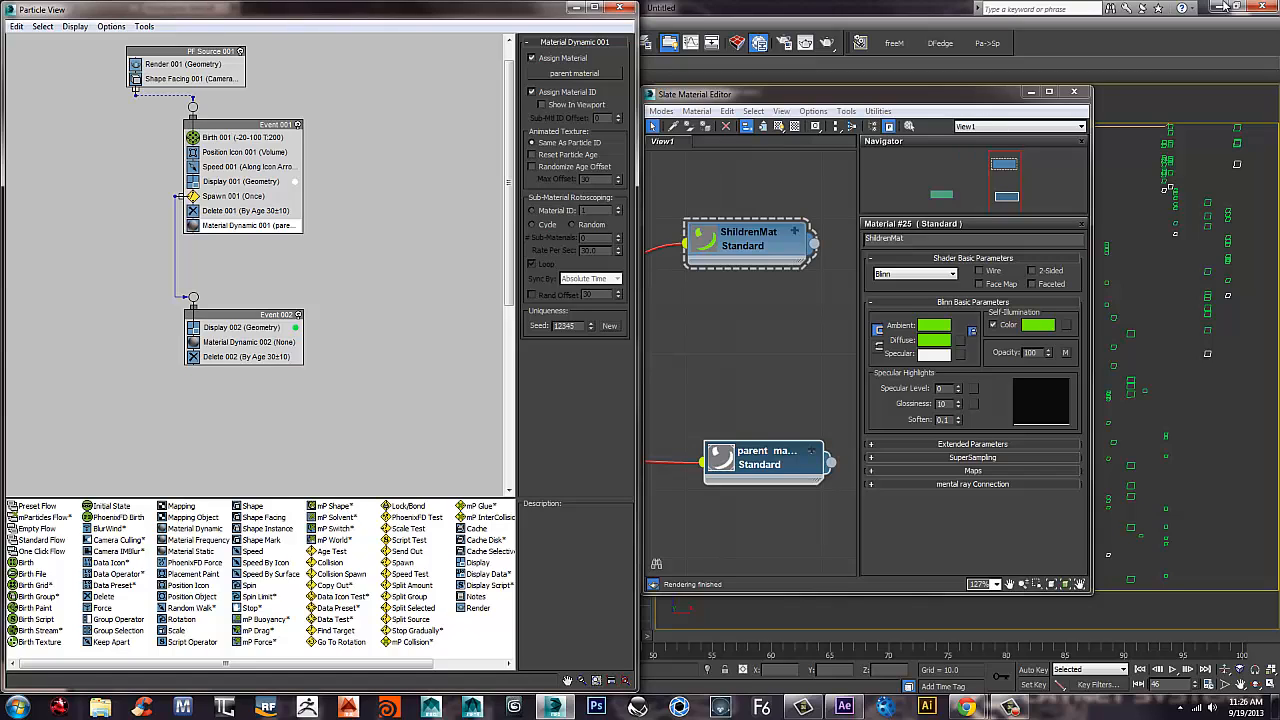
# In the shared matrix_00000.ifl bitmap's time settings, enable Sync Frames to Particle Age.
pyautogui.doubleClick(762, 457)
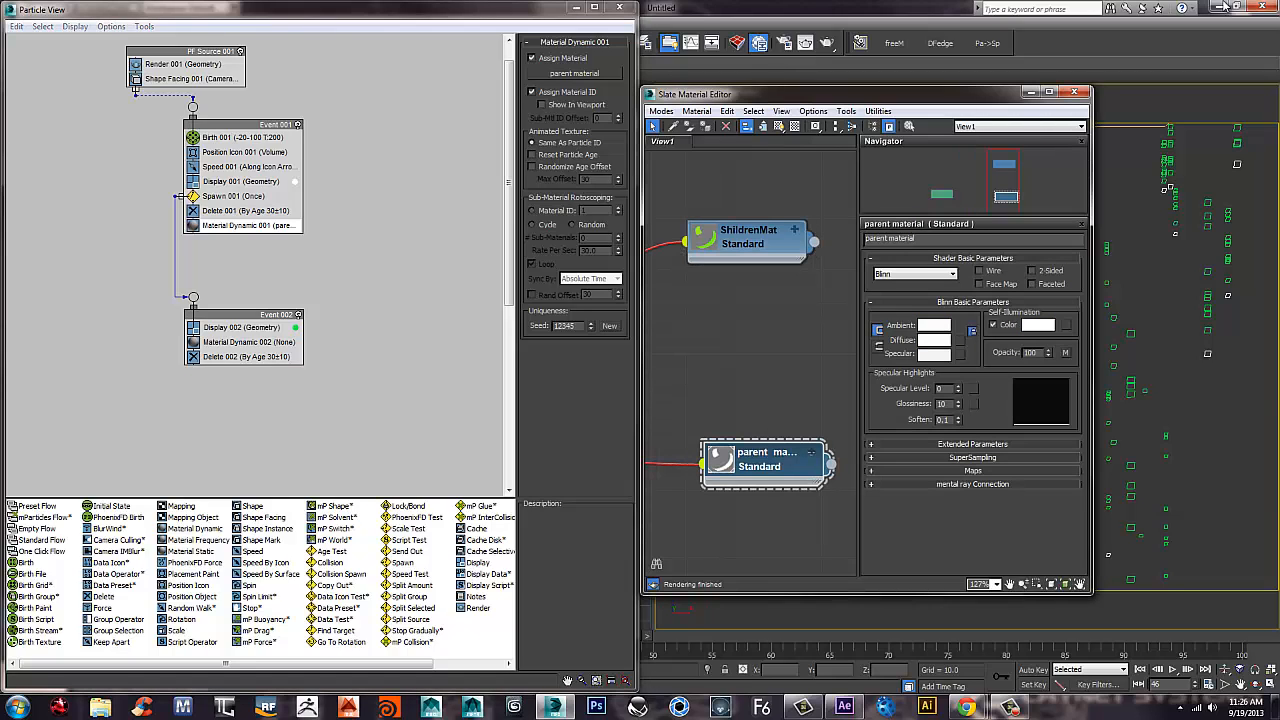
pyautogui.moveTo(700, 400); pyautogui.dragTo(1012, 326, button='middle')
pyautogui.moveTo(720, 376); pyautogui.dragTo(792, 341, button='middle')
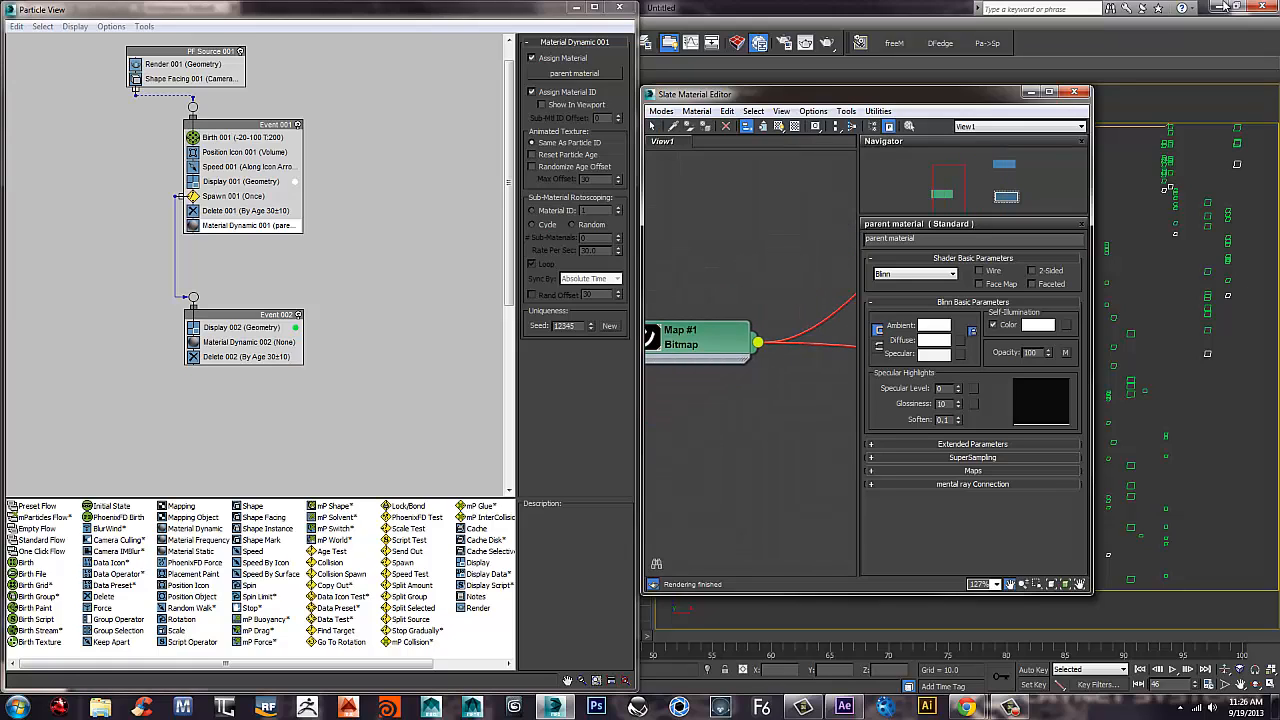
pyautogui.click(972, 470)
pyautogui.doubleClick(697, 338)
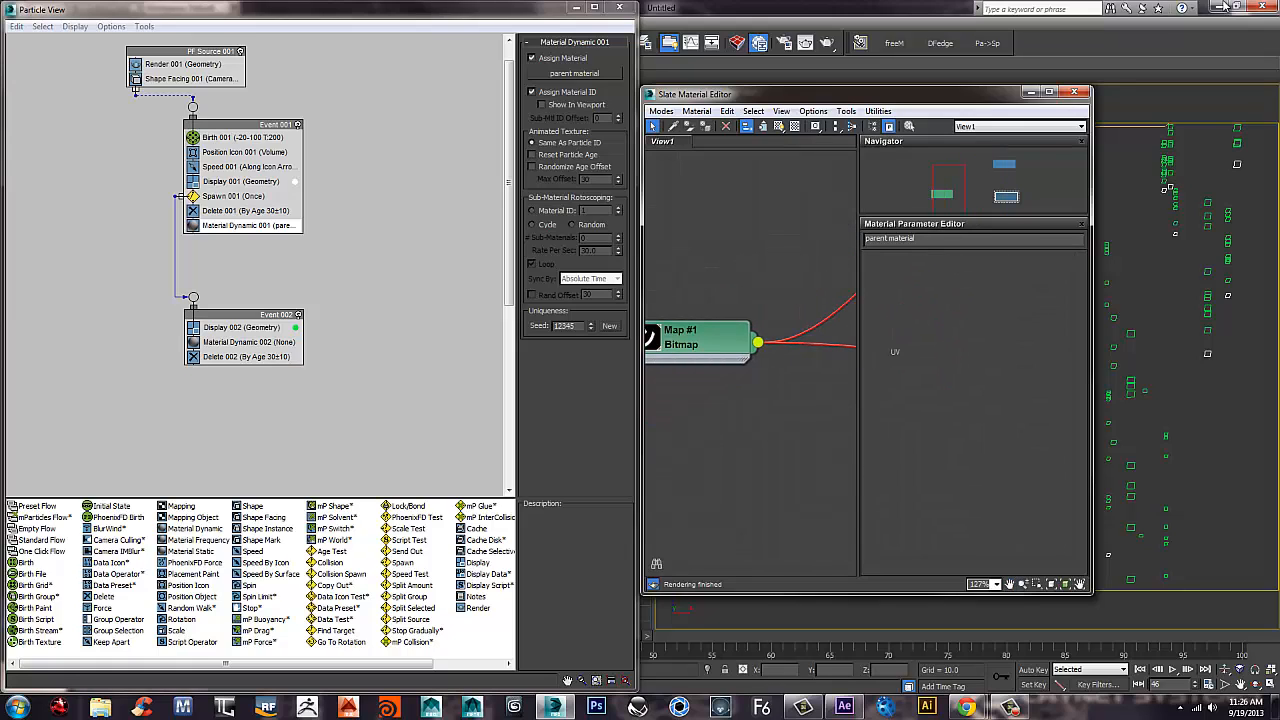
pyautogui.scroll(-1, 973, 412)
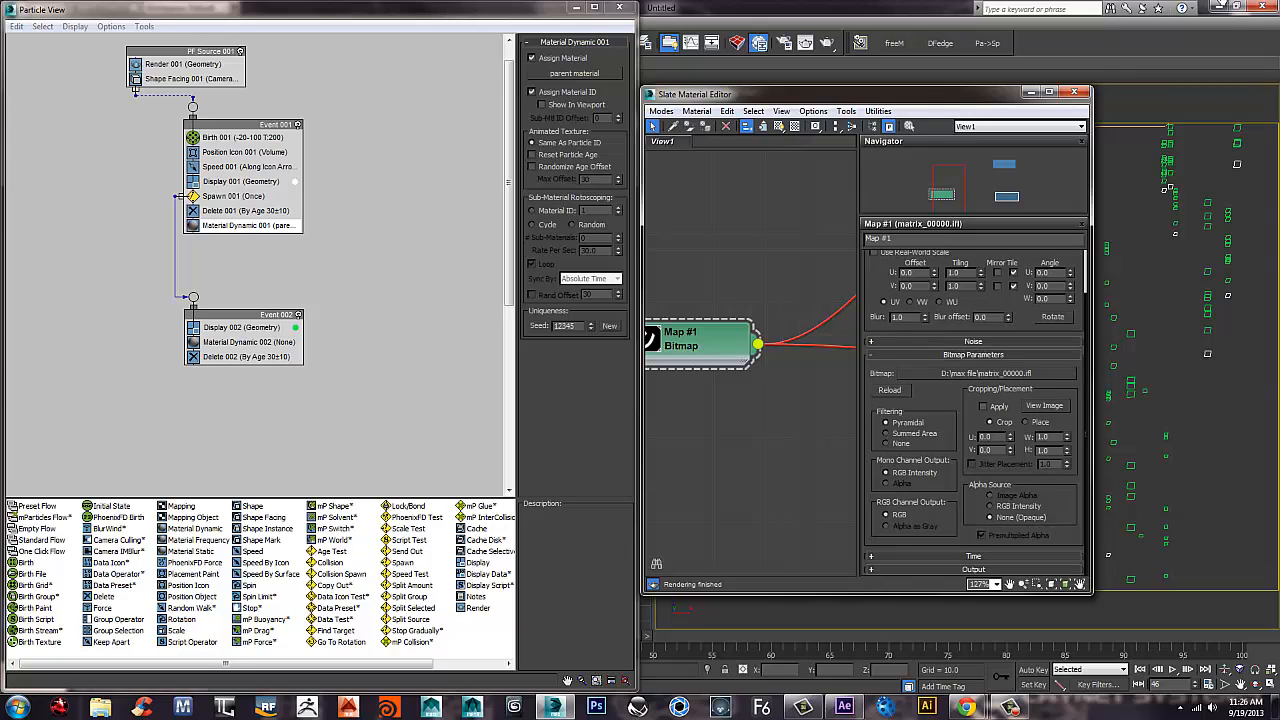
pyautogui.click(973, 556)
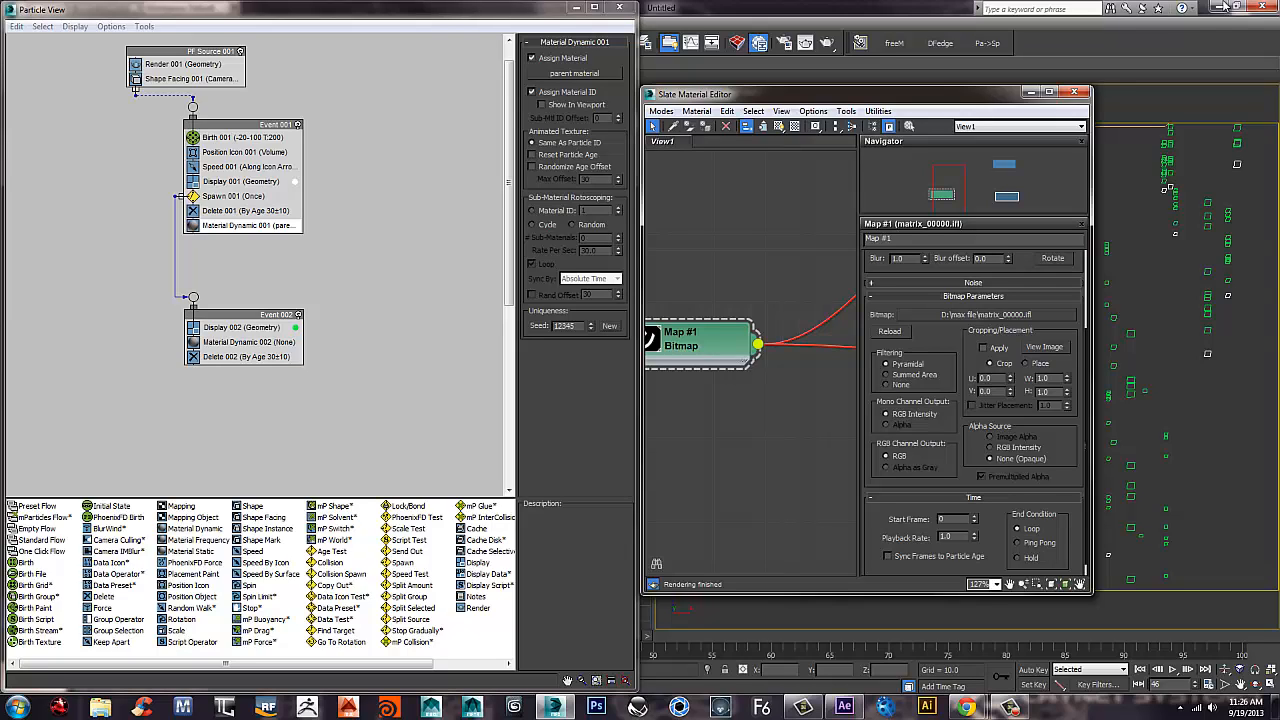
pyautogui.click(887, 556)
# Set the bitmap sequence's playback rate to 2.0.
pyautogui.doubleClick(946, 536)
pyautogui.write('5')
pyautogui.press('Return')
pyautogui.press('BackSpace')
pyautogui.write('2')
pyautogui.press('Return')
# Assign ShildrenMat to the Material Dynamic 002 operator in Event 002.
pyautogui.moveTo(830, 320); pyautogui.dragTo(405, 384, button='middle')
pyautogui.moveTo(754, 428); pyautogui.dragTo(750, 388, button='middle')
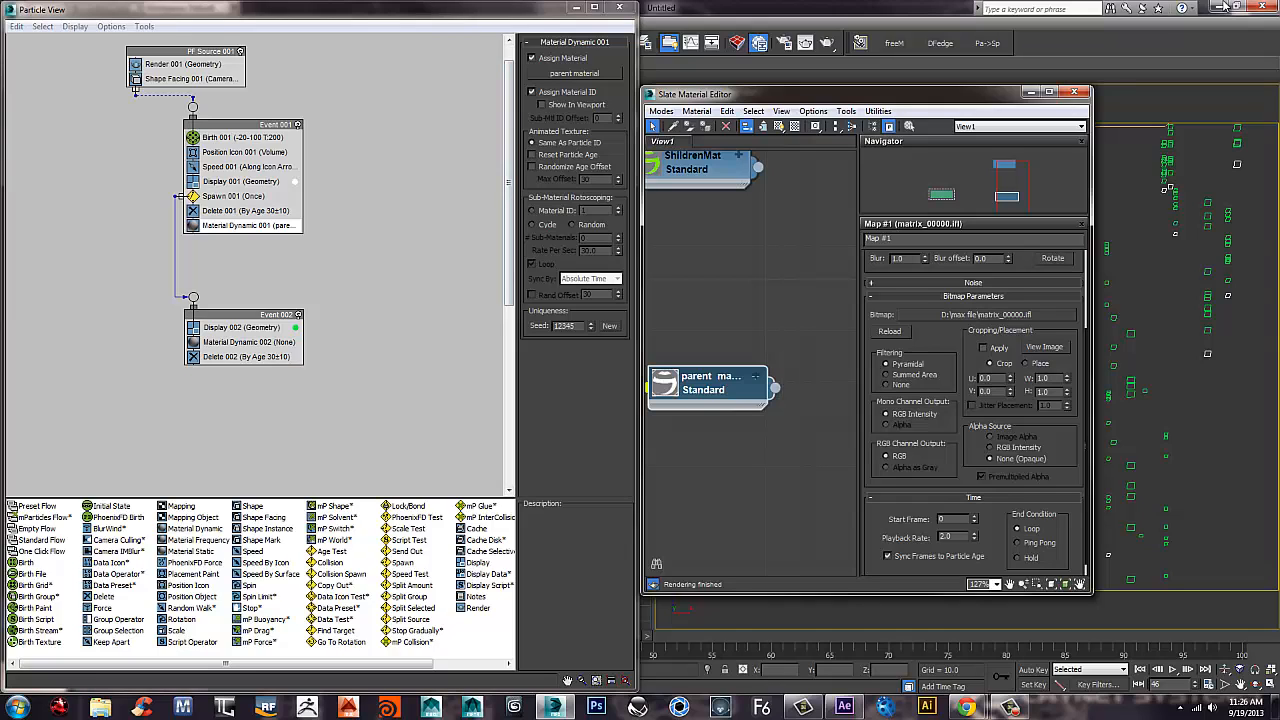
pyautogui.moveTo(740, 300)
pyautogui.mouseDown(button='middle')
pyautogui.moveTo(775, 342)
pyautogui.moveTo(930, 298)
pyautogui.moveTo(753, 311)
pyautogui.mouseUp(button='middle')
pyautogui.doubleClick(727, 205)
pyautogui.click(248, 342)
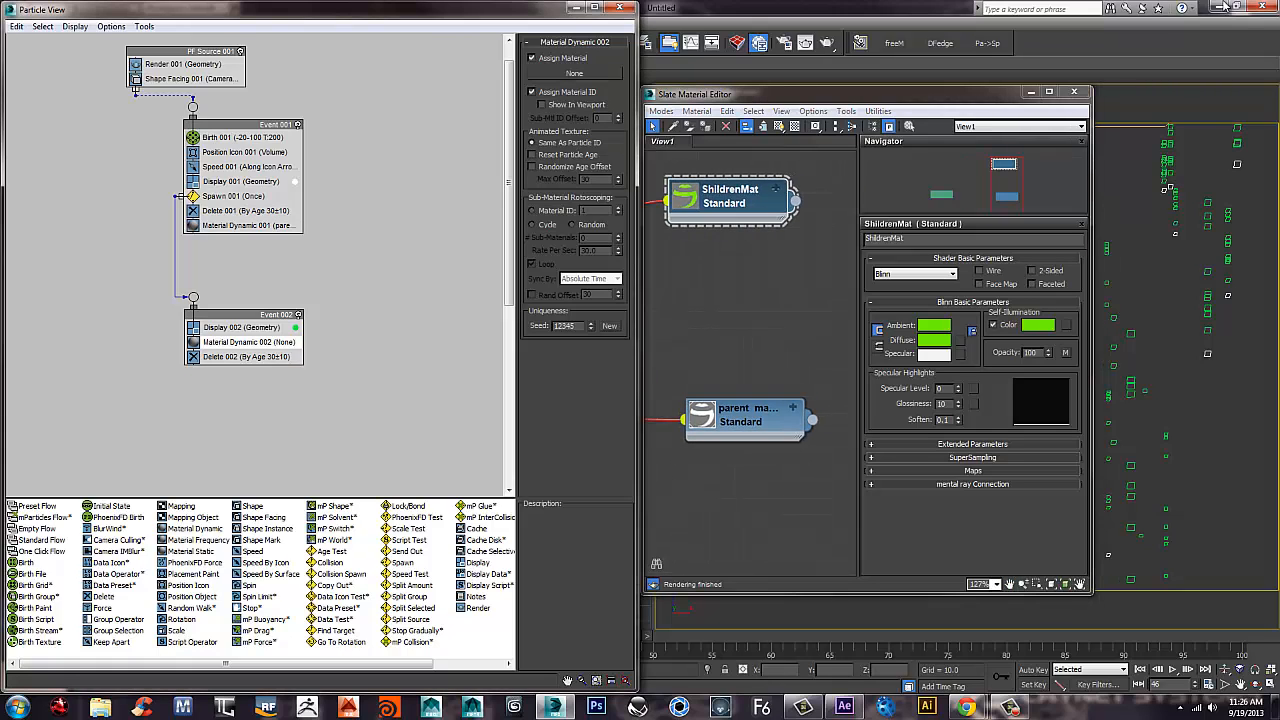
pyautogui.moveTo(795, 201); pyautogui.dragTo(574, 73)
pyautogui.click(290, 389)
# Put the material editor away and test-render the Camera001 view, dismissing the V-Ray frame buffer when done.
pyautogui.click(1031, 91)
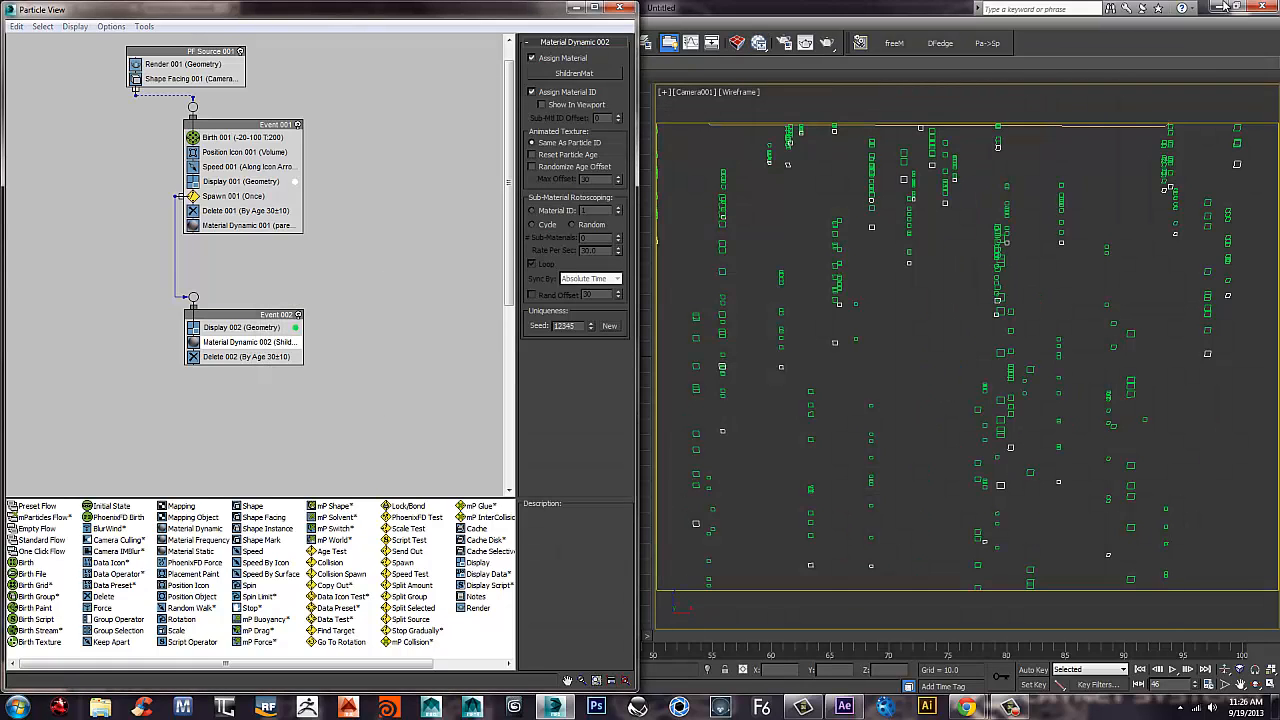
pyautogui.click(826, 43)
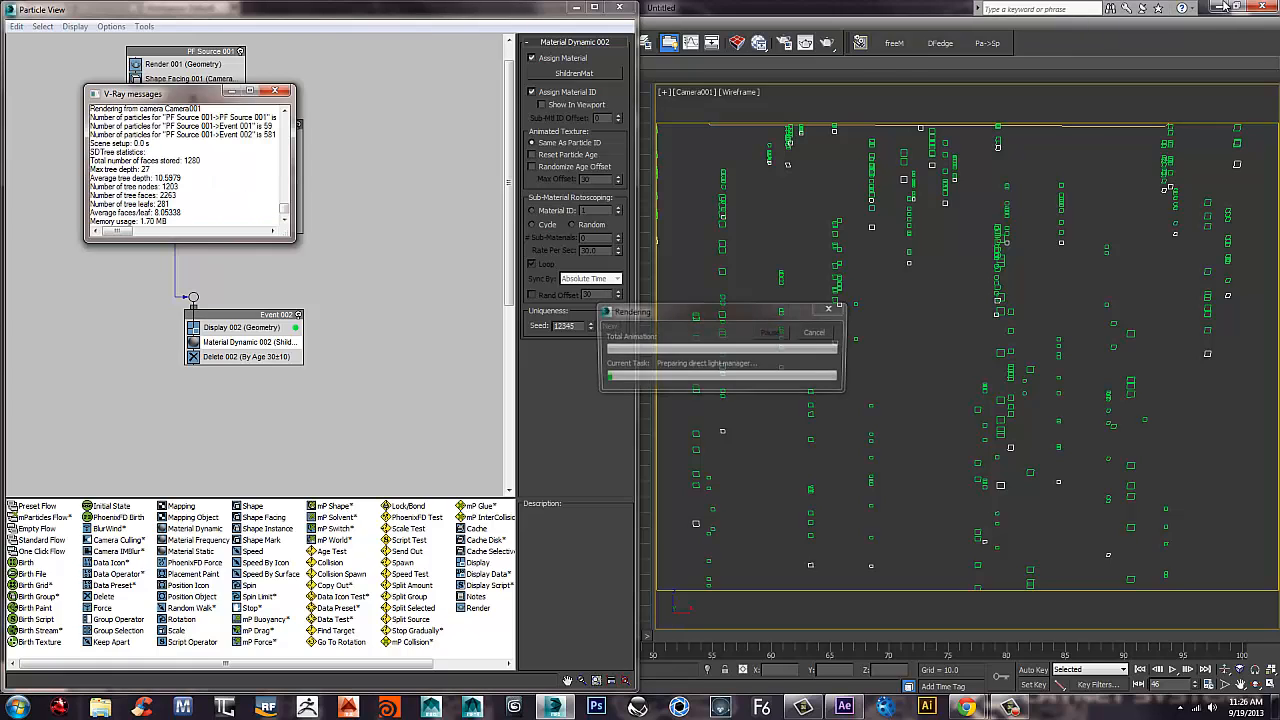
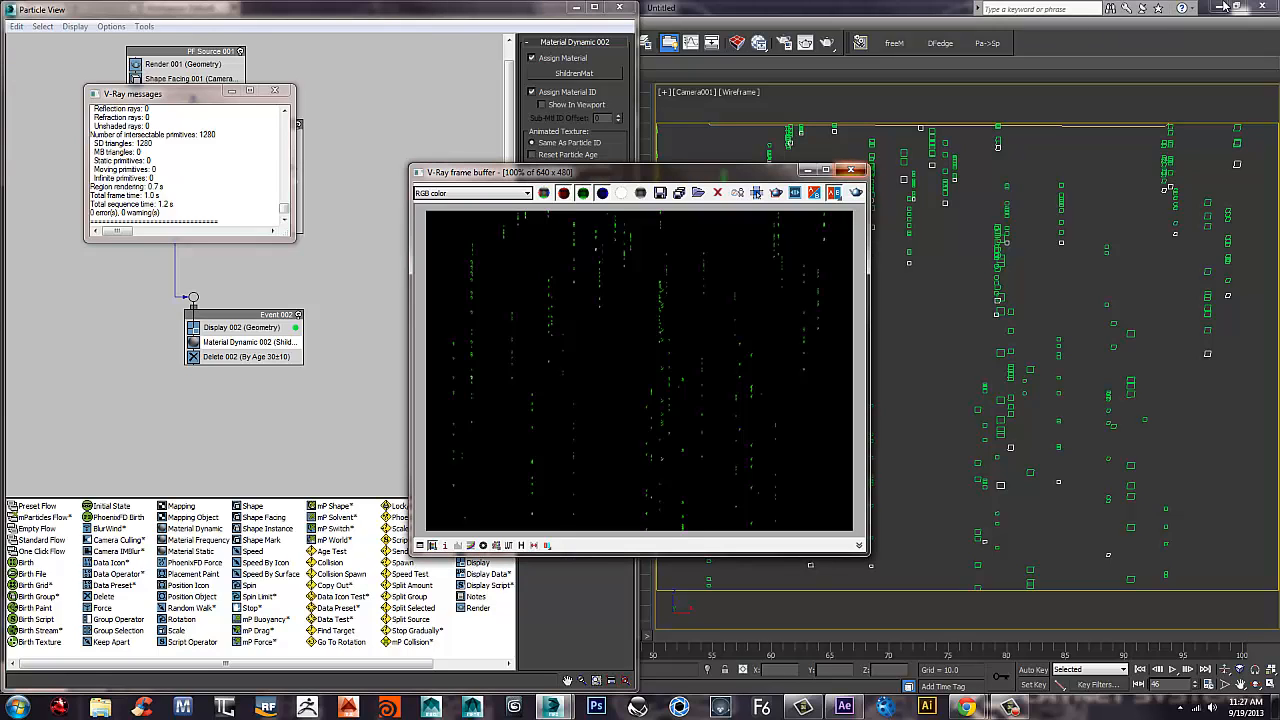
pyautogui.click(1222, 6)
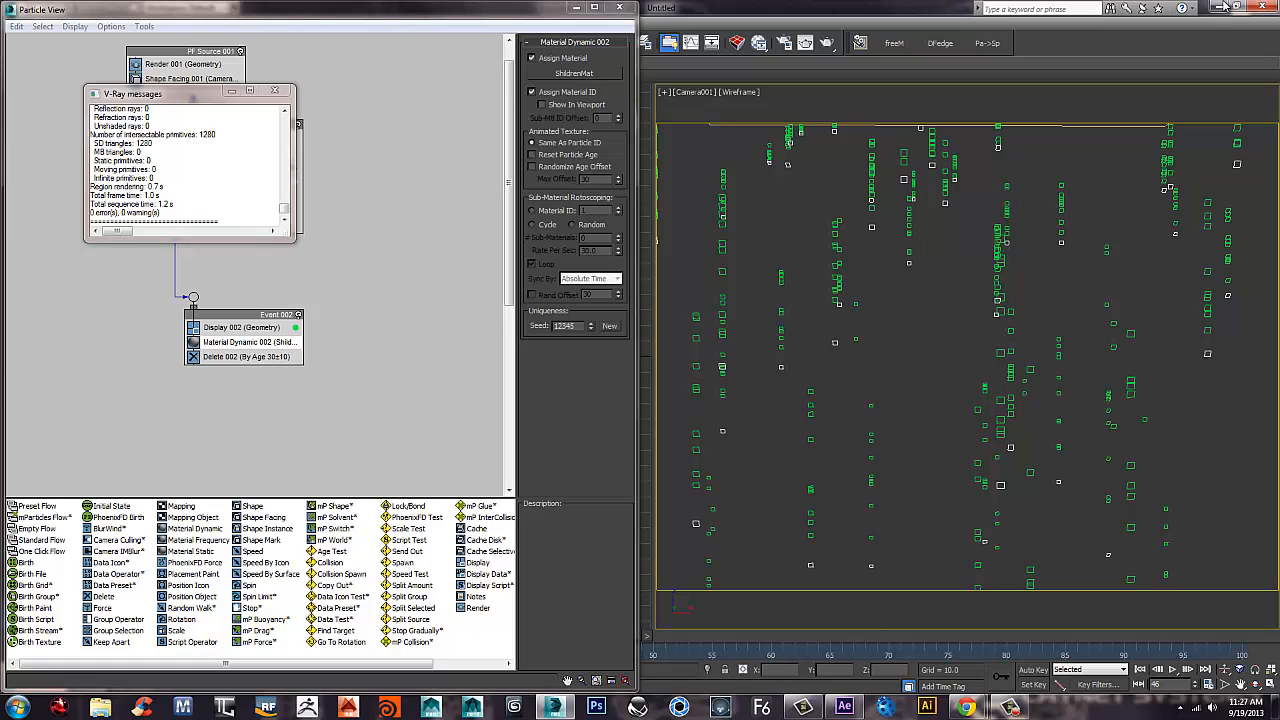
# Dolly Camera001 in closer to the falling particles and test-render the new view in V-Ray.
pyautogui.click(1224, 669)
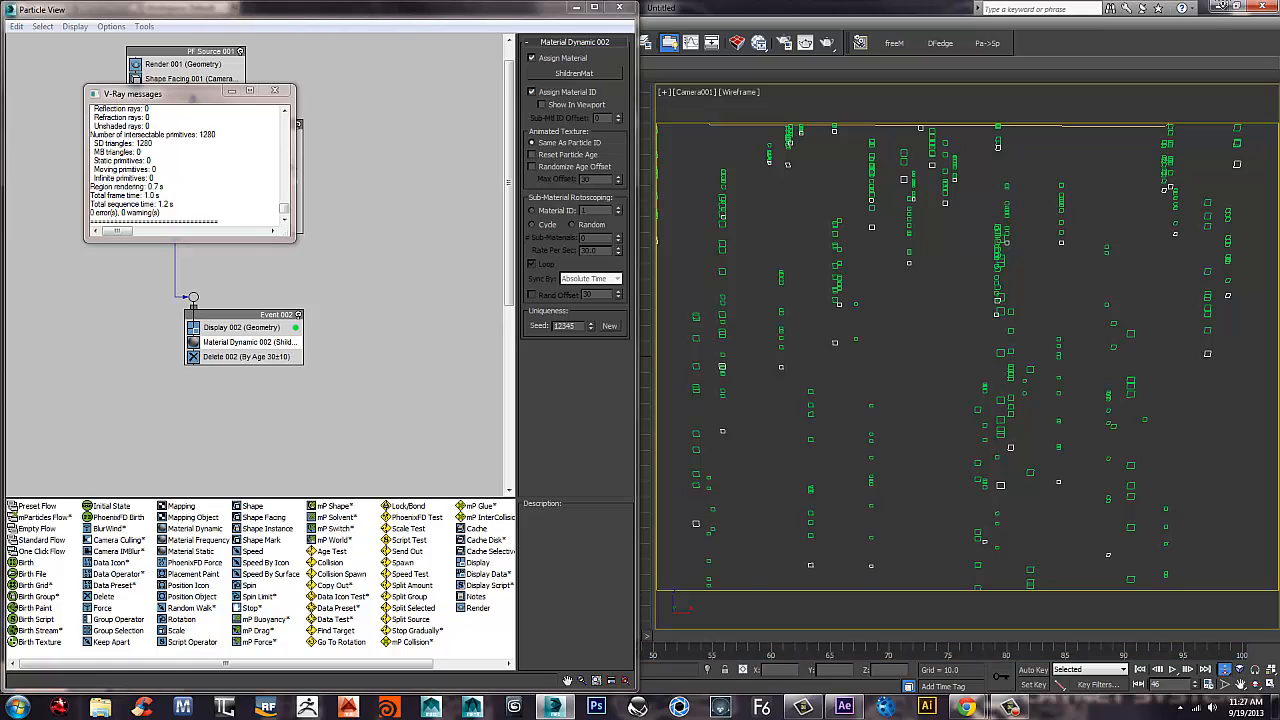
pyautogui.moveTo(967, 380); pyautogui.dragTo(967, 315)
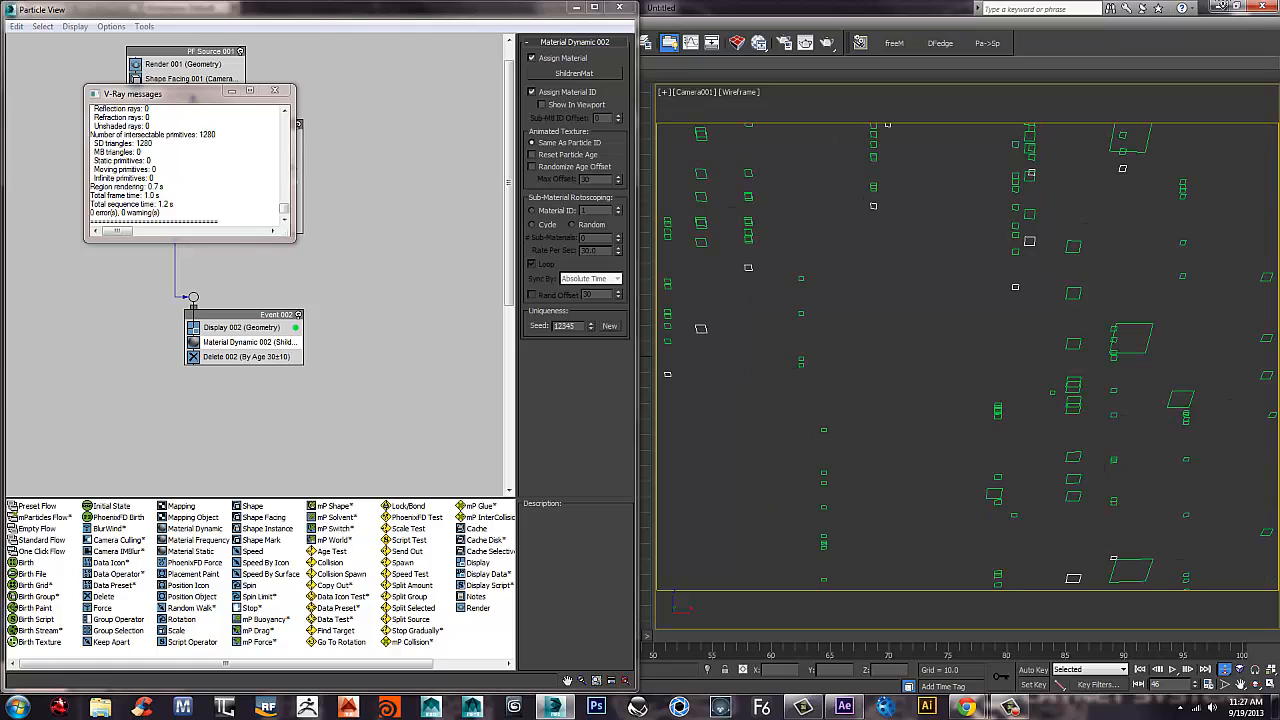
pyautogui.moveTo(967, 350); pyautogui.dragTo(963, 360, button='middle')
pyautogui.rightClick(963, 360)
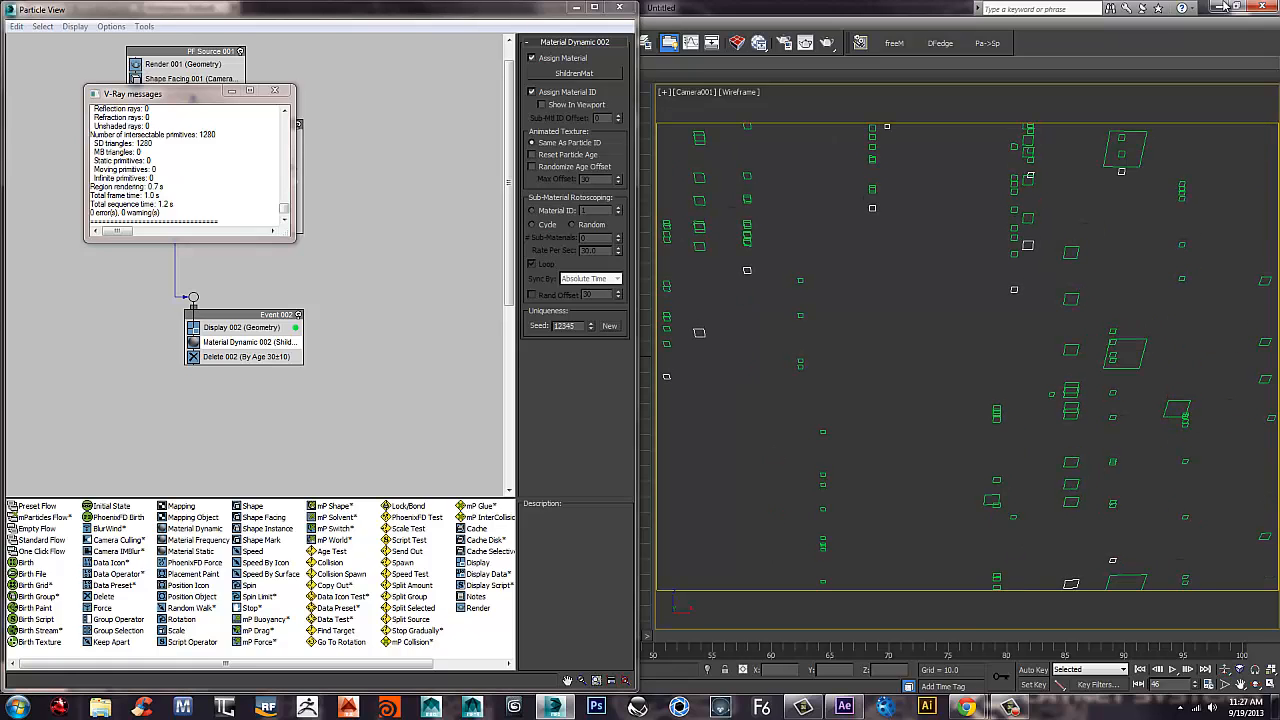
pyautogui.hotkey('shift', 'q')
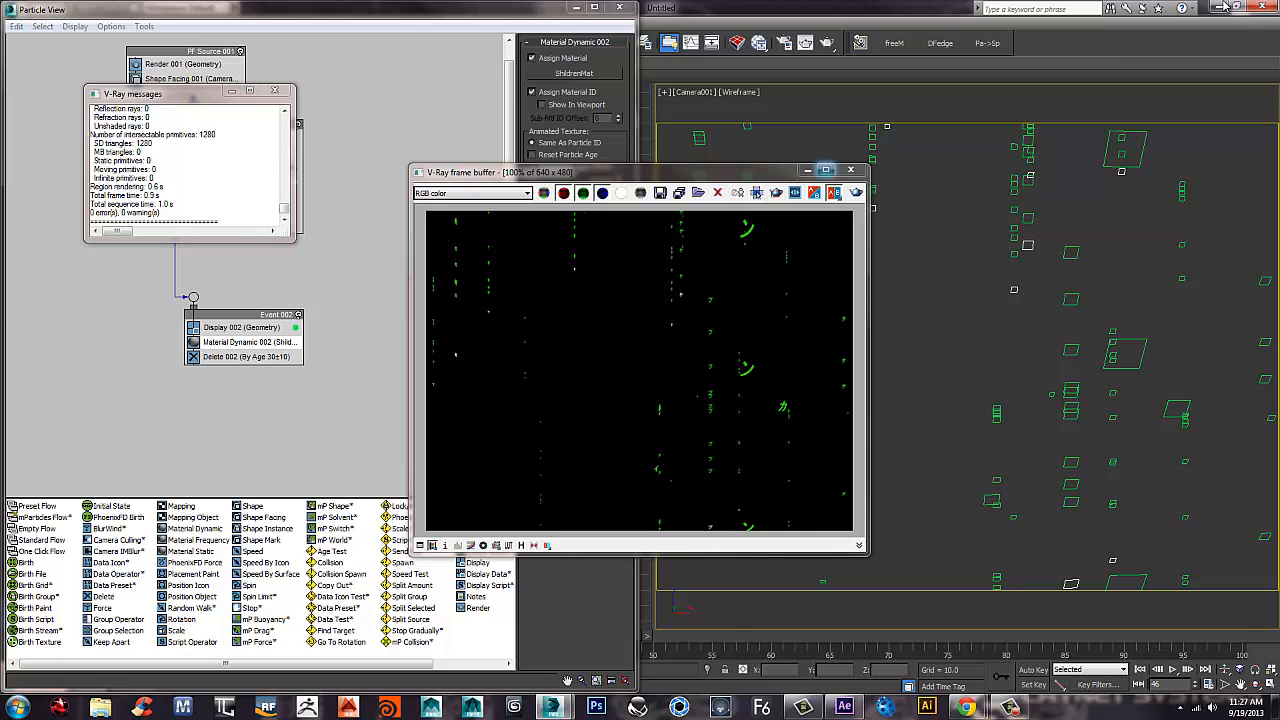
pyautogui.click(850, 170)
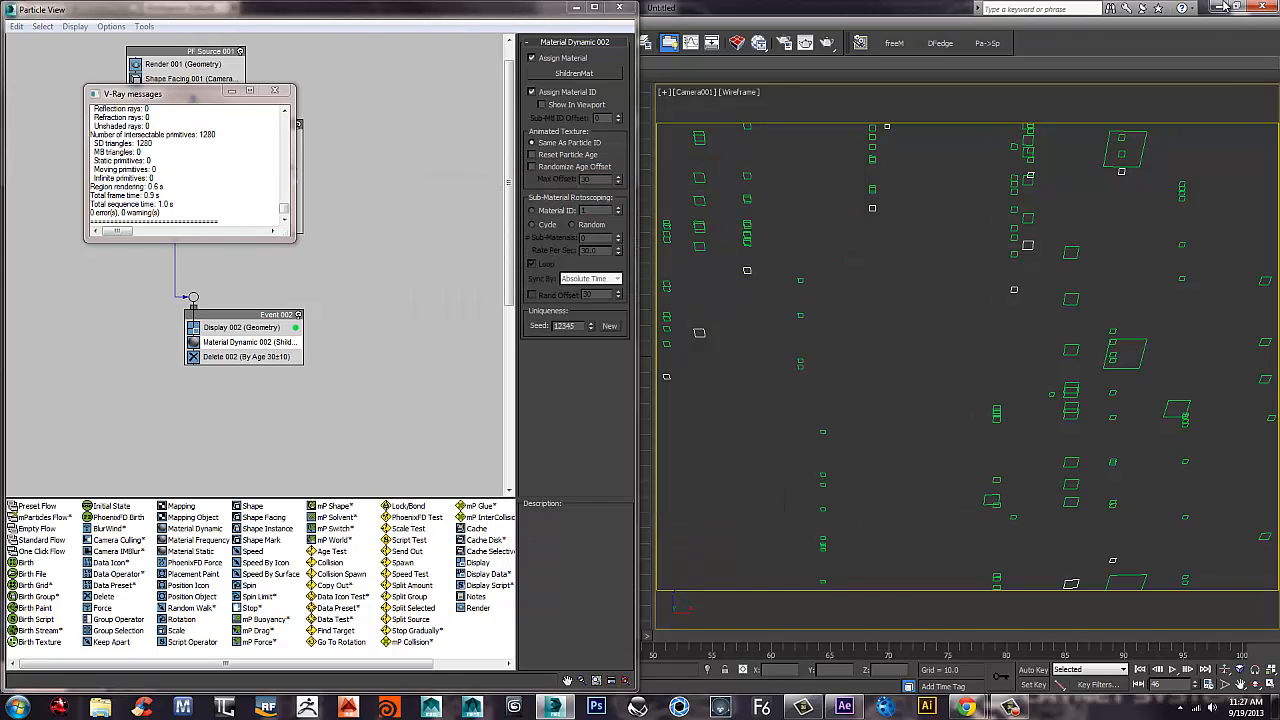
# Check the camera and emitter from the Top view, and set the Shape Facing 001 world-space size to 2.0 units in the Camera001 view.
pyautogui.press('t')
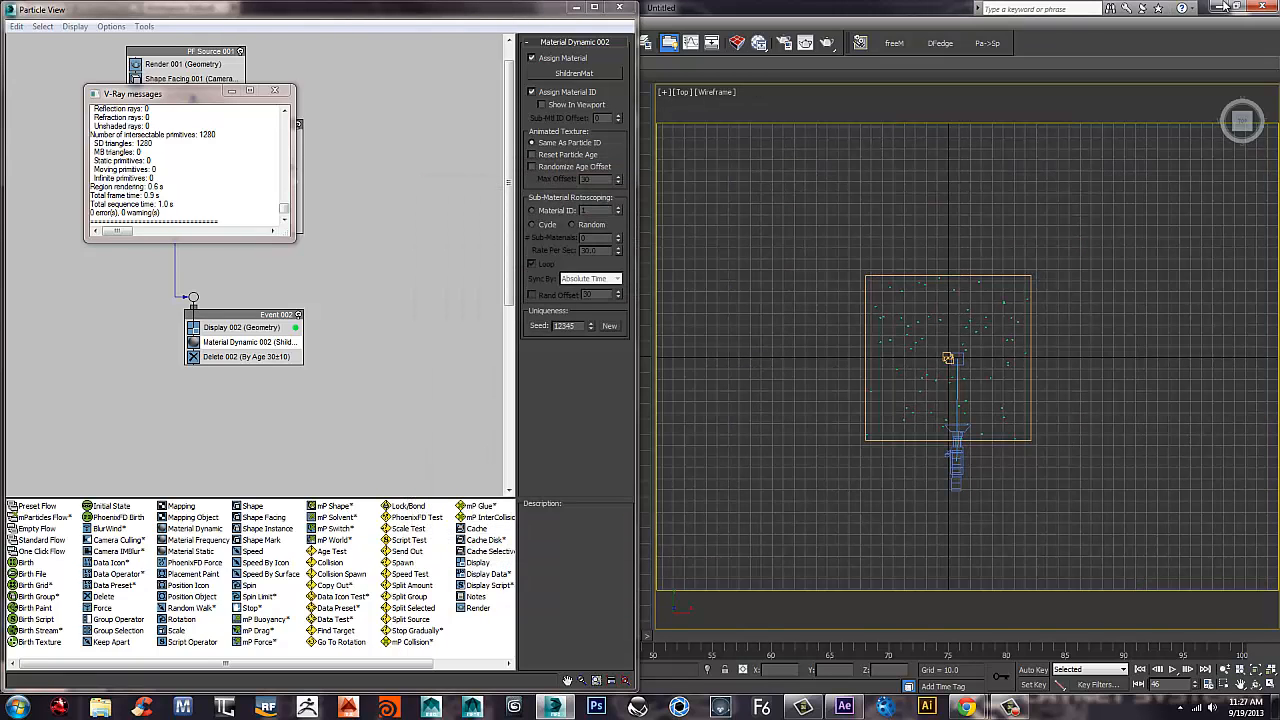
pyautogui.click(950, 456)
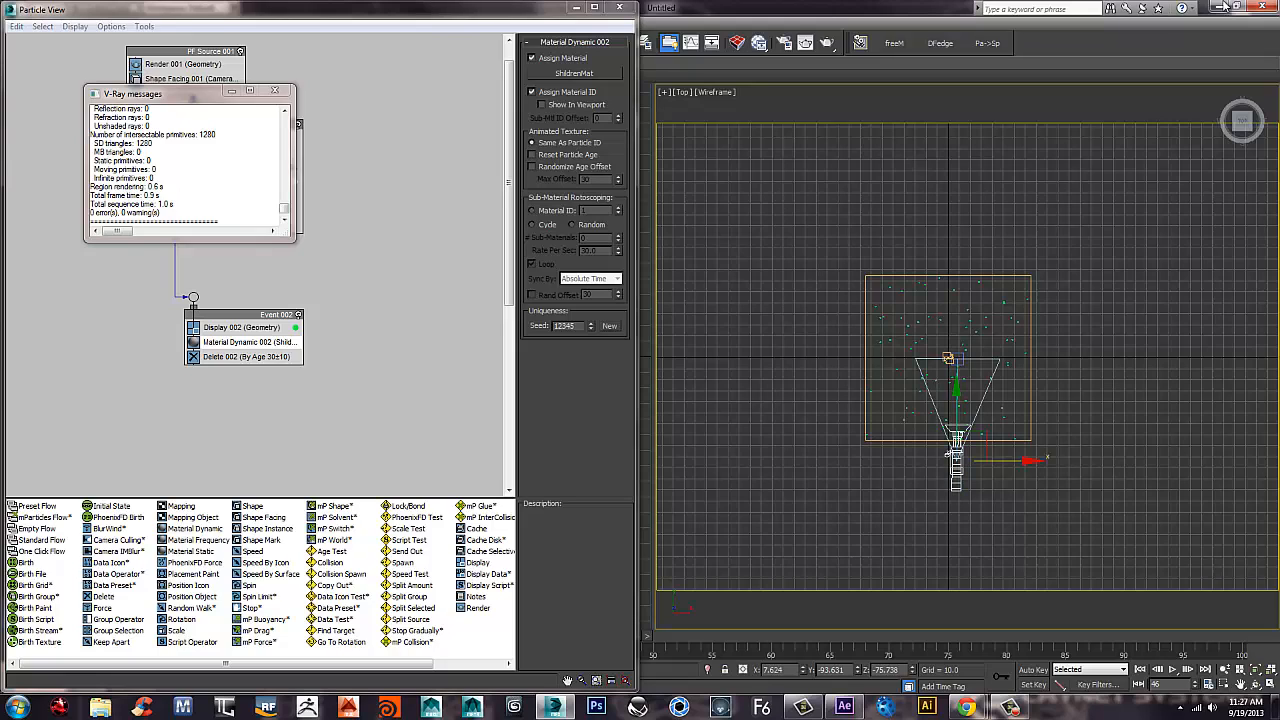
pyautogui.click(948, 357)
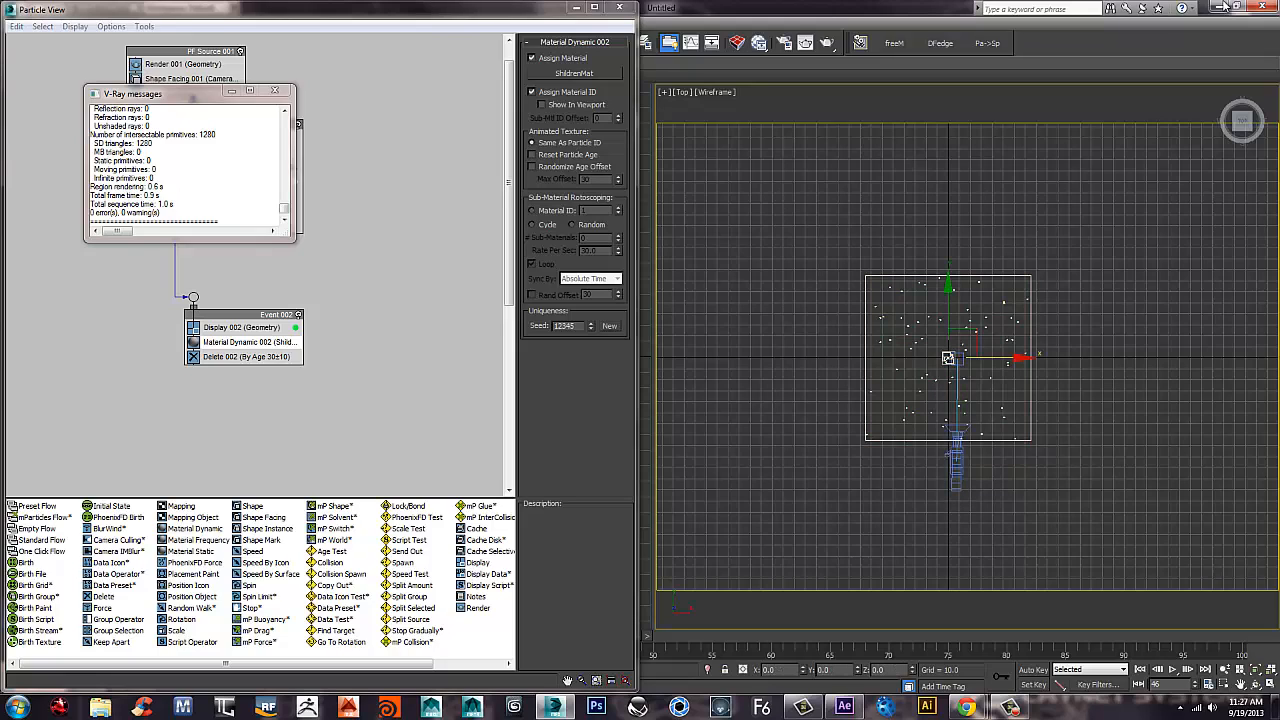
pyautogui.click(200, 51)
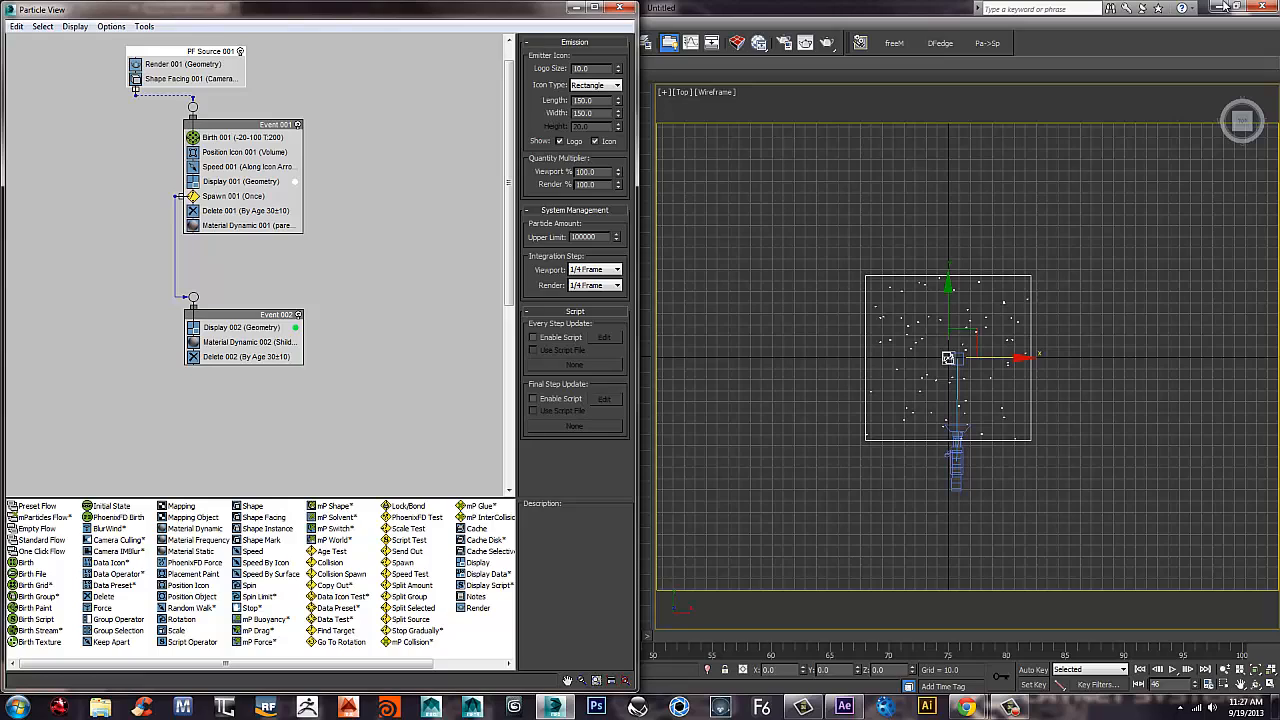
pyautogui.click(953, 458)
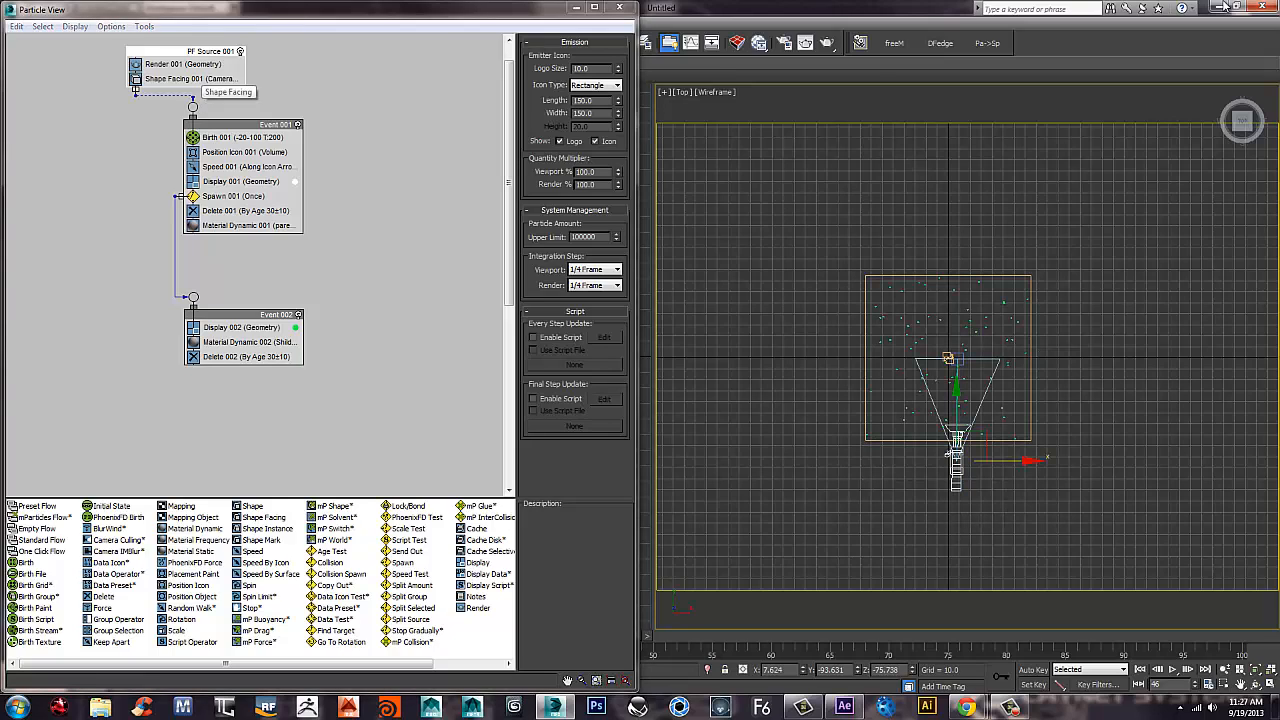
pyautogui.click(190, 78)
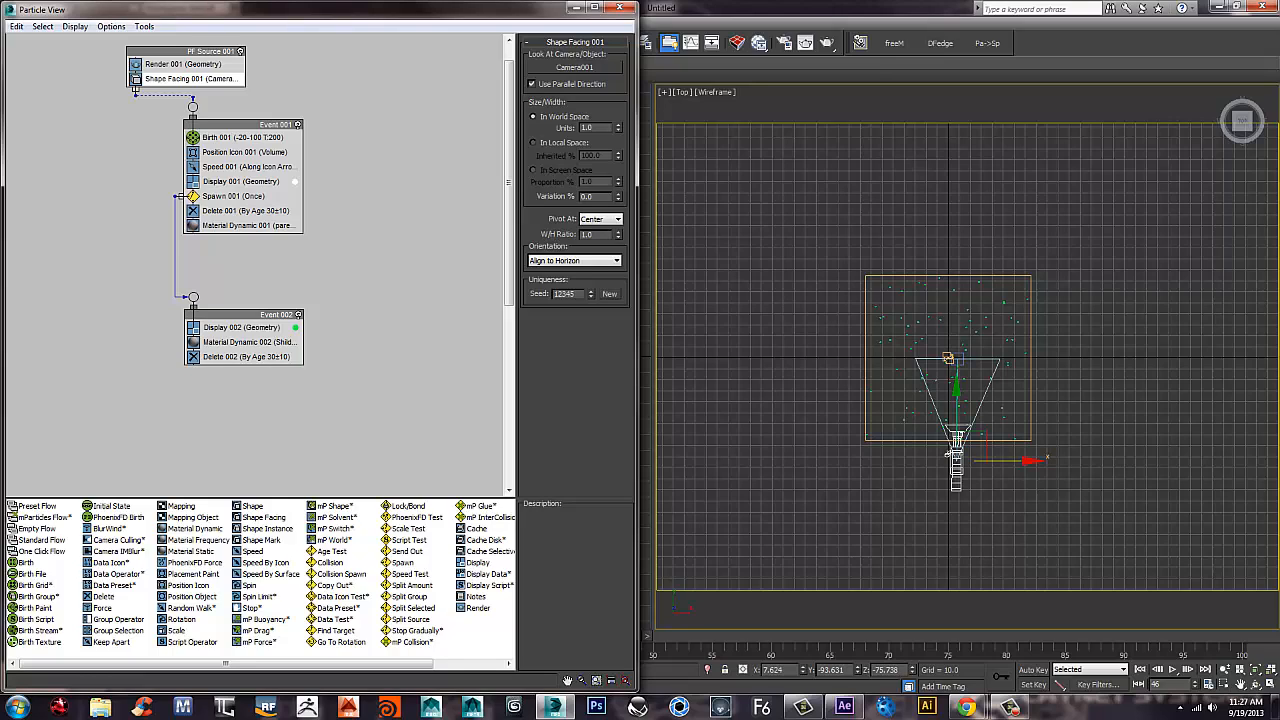
pyautogui.click(586, 127)
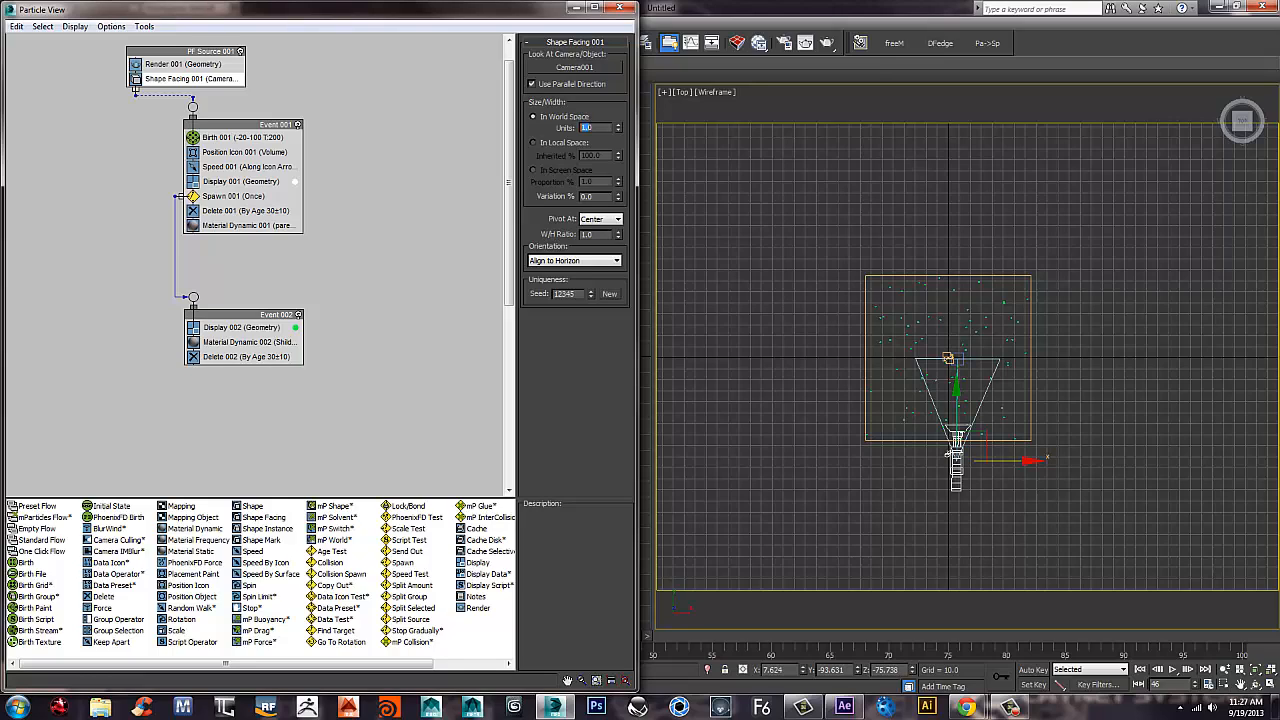
pyautogui.click(1224, 7)
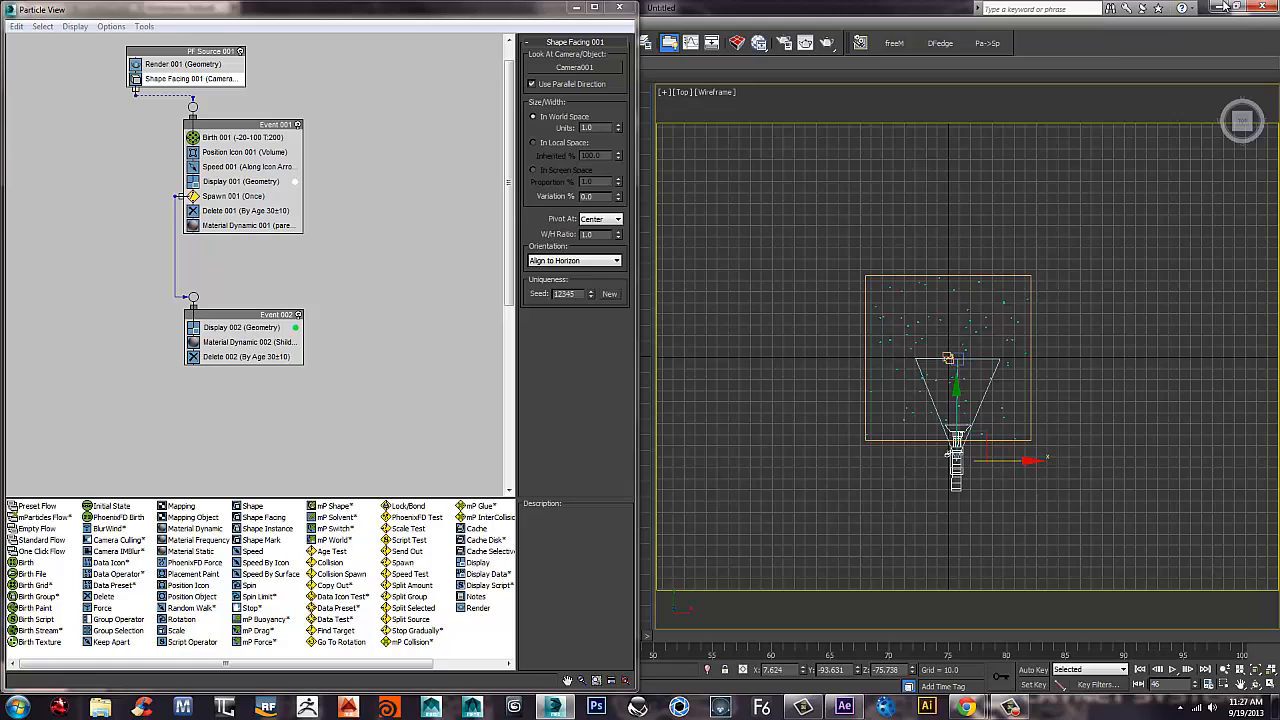
pyautogui.press('c')
pyautogui.write('6')
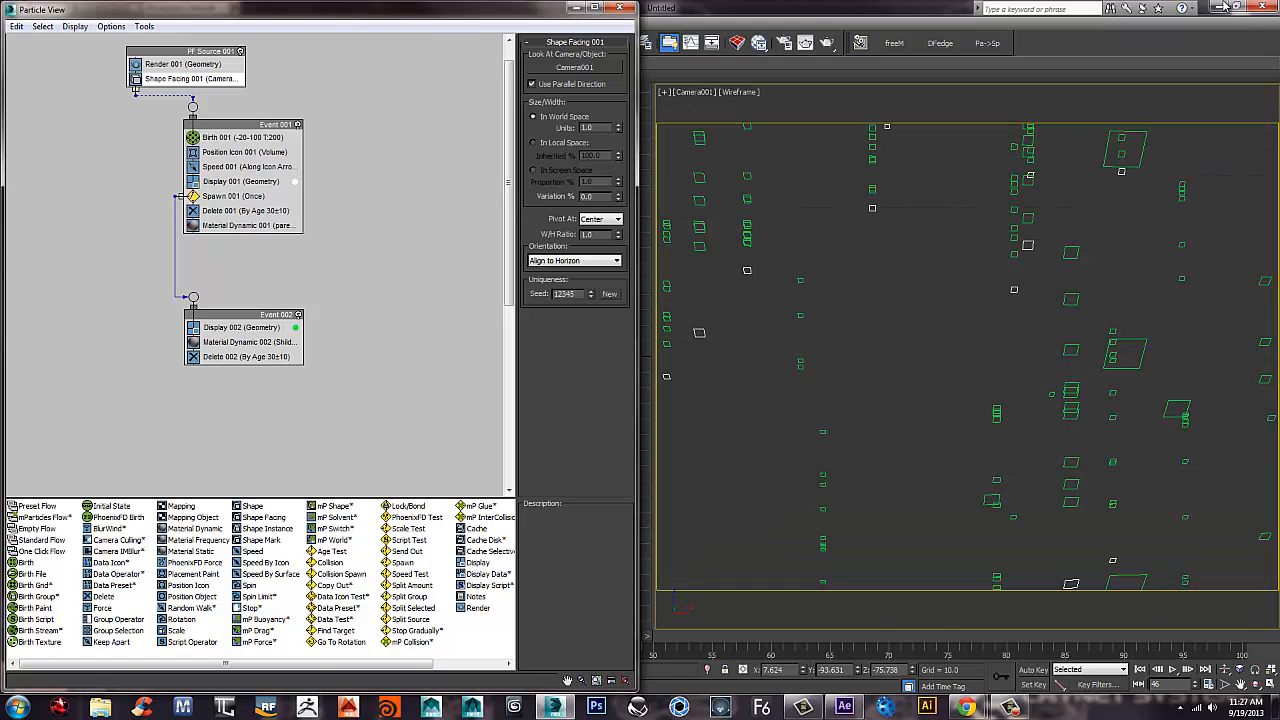
pyautogui.write('2')
pyautogui.press('Return')
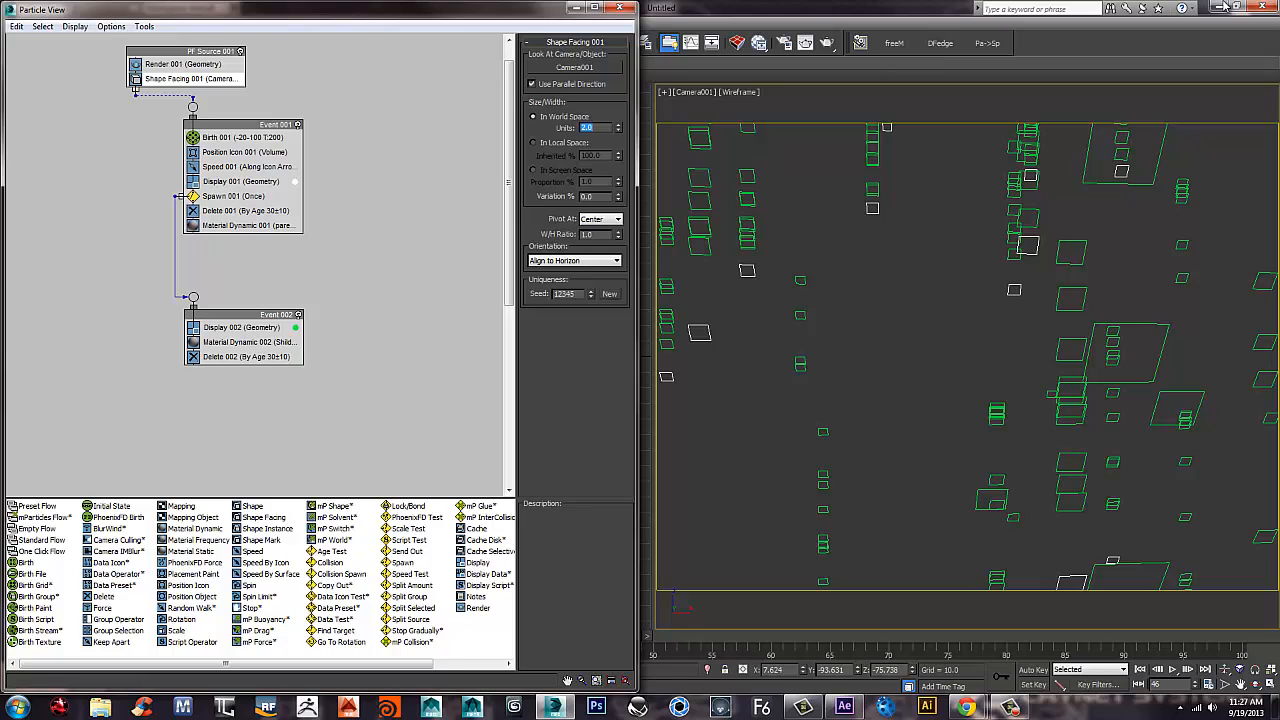
# Test-render the Camera001 view with the resized particle shapes and dismiss the V-Ray frame buffer.
pyautogui.click(1222, 7)
pyautogui.hotkey('shift', 'q')
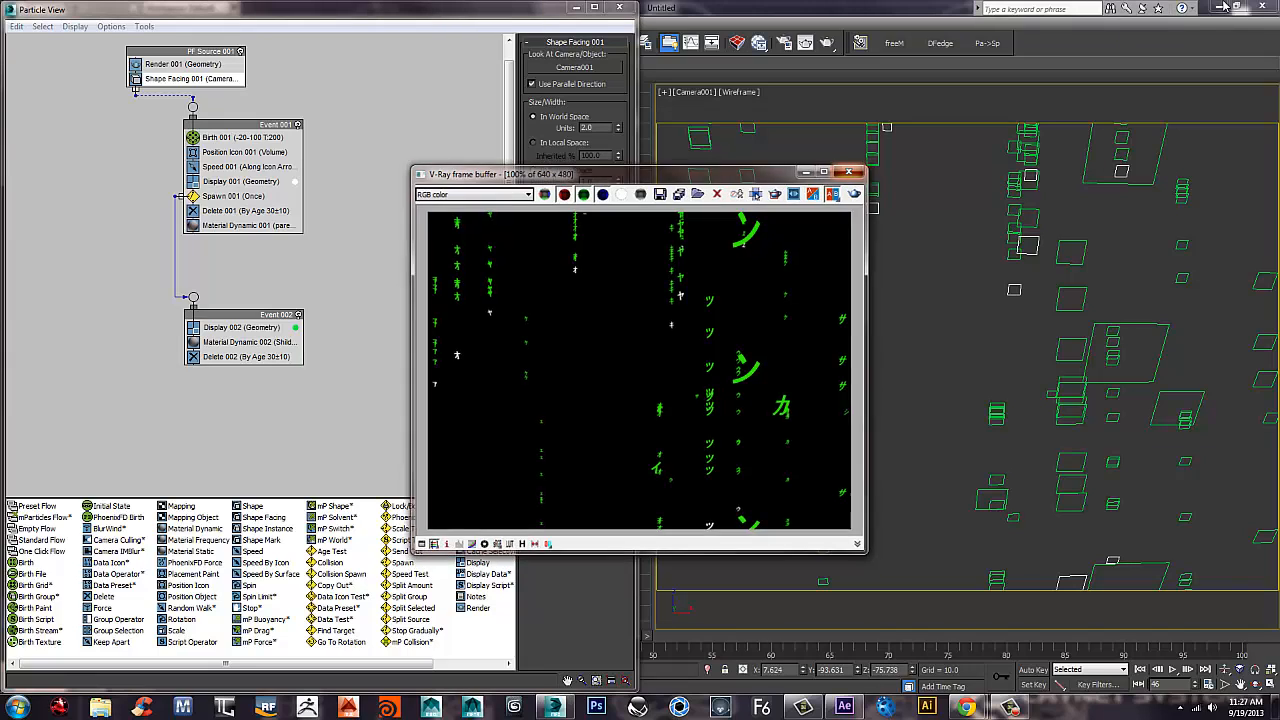
pyautogui.click(850, 169)
# Dolly Camera001 back and pan it to frame more of the particle streams, checking the new framing with a V-Ray test render.
pyautogui.hotkey('alt', 'z')
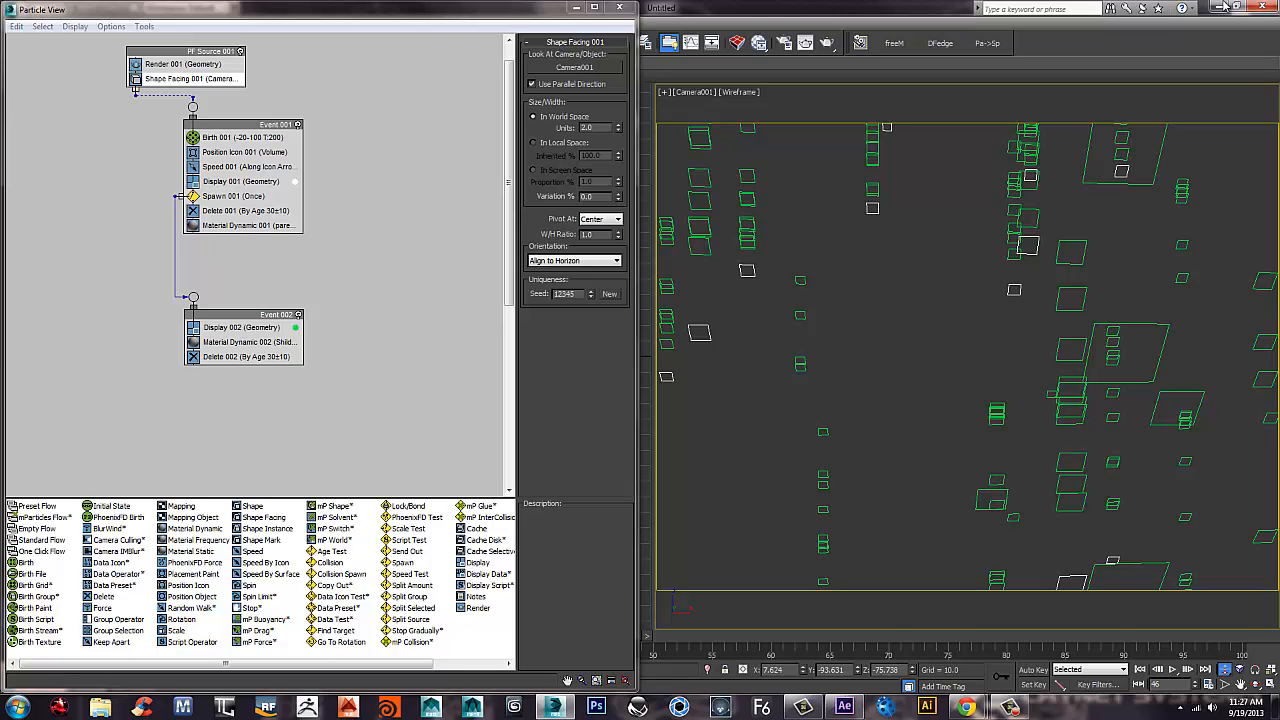
pyautogui.moveTo(966, 356); pyautogui.dragTo(966, 525)
pyautogui.moveTo(966, 420); pyautogui.dragTo(964, 374, button='middle')
pyautogui.hotkey('shift', 'q')
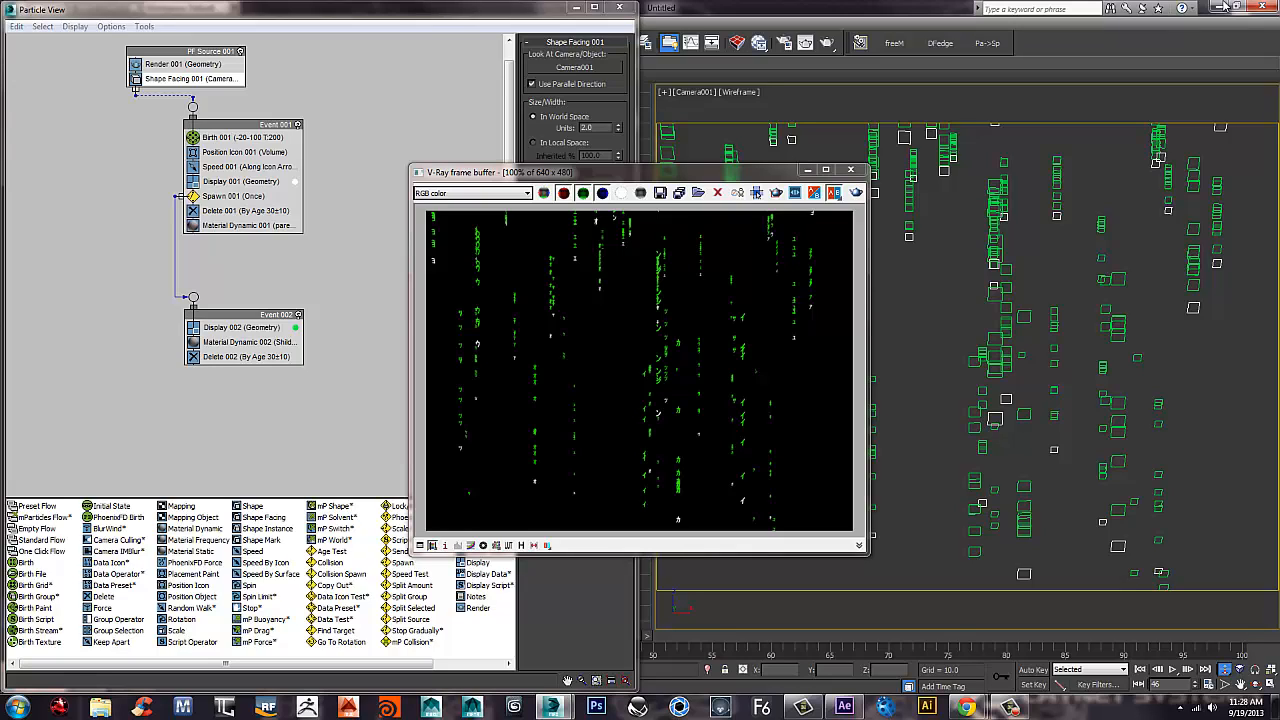
pyautogui.click(850, 170)
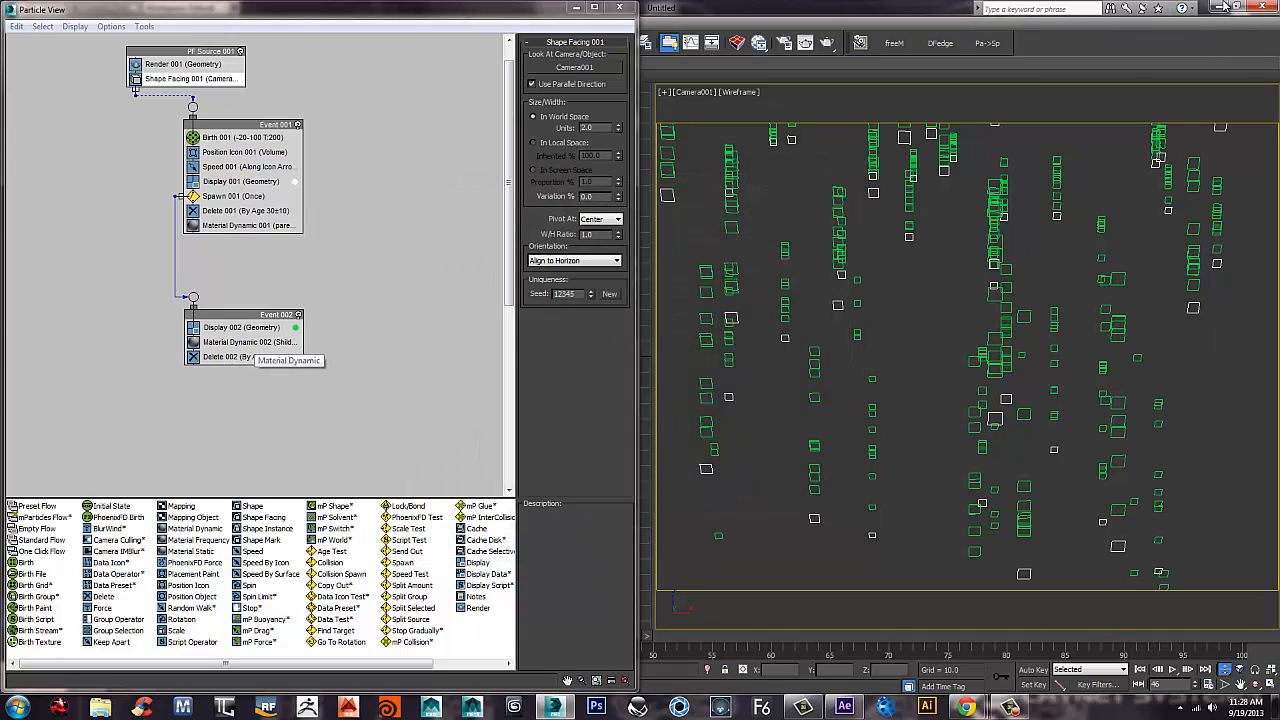
# Turn on Show In Viewport for Material Dynamic 002 and switch the Camera001 view to Shaded display.
pyautogui.click(248, 341)
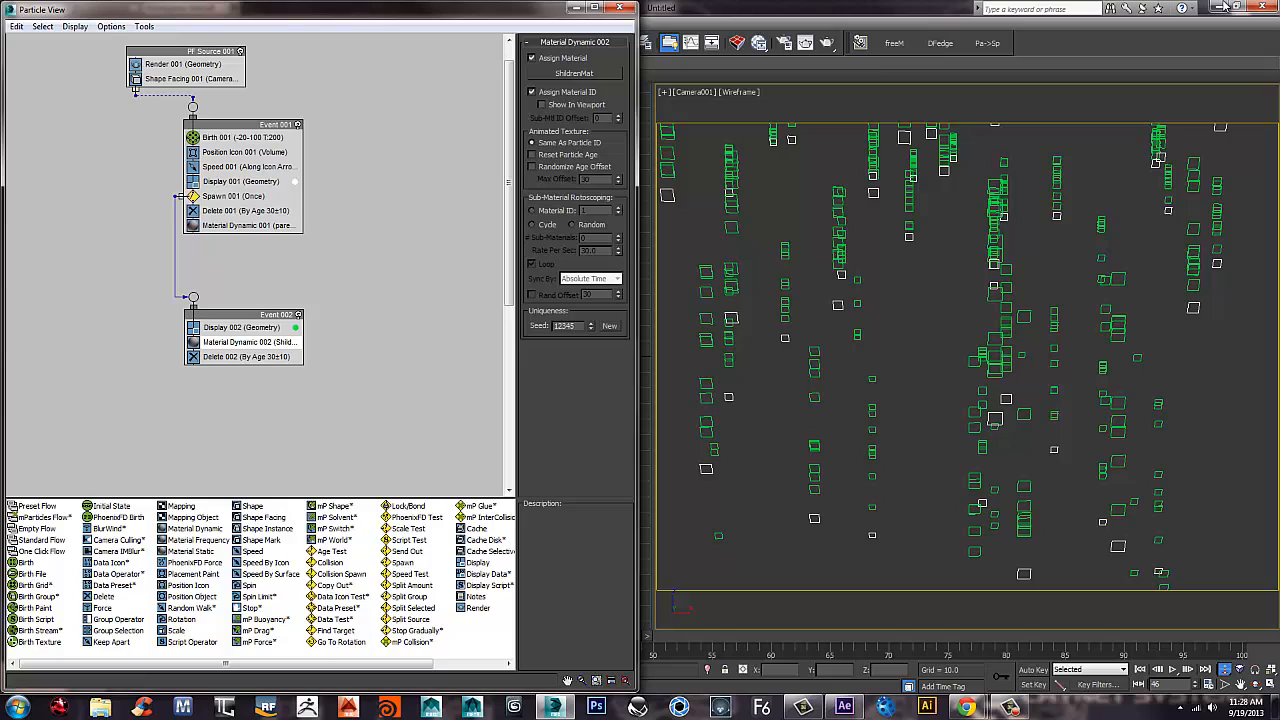
pyautogui.click(542, 104)
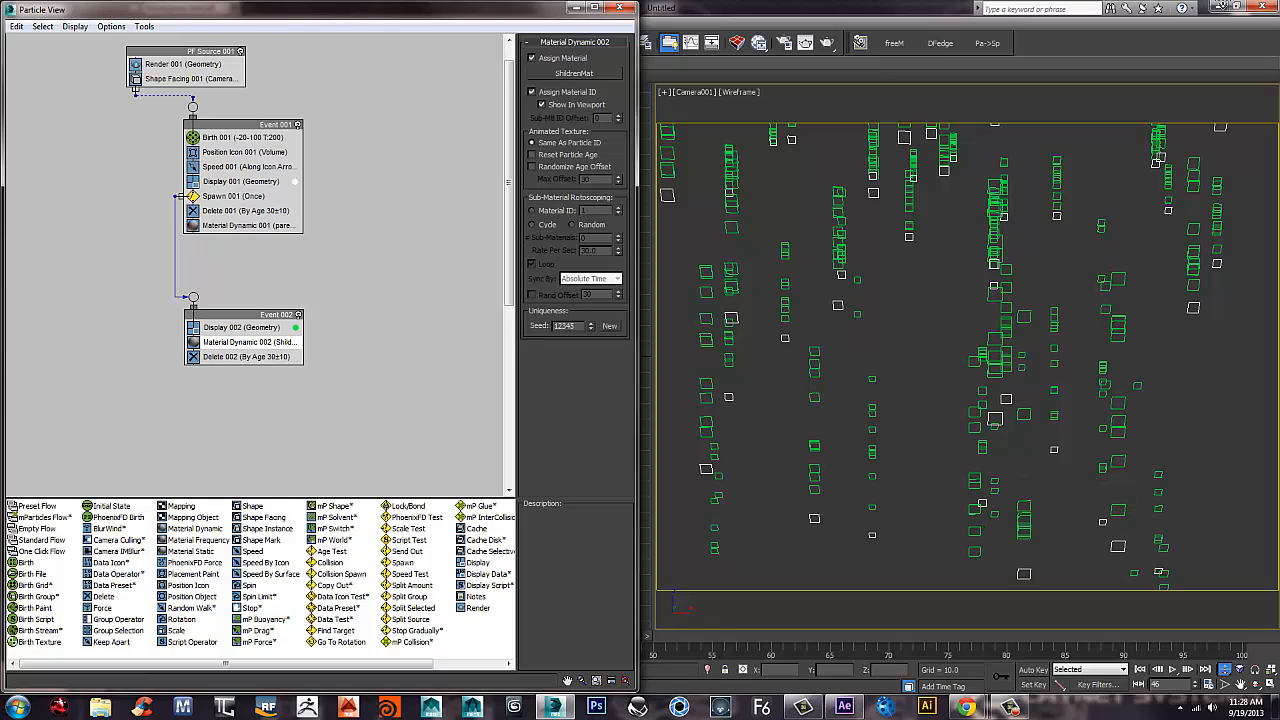
pyautogui.press('F3')
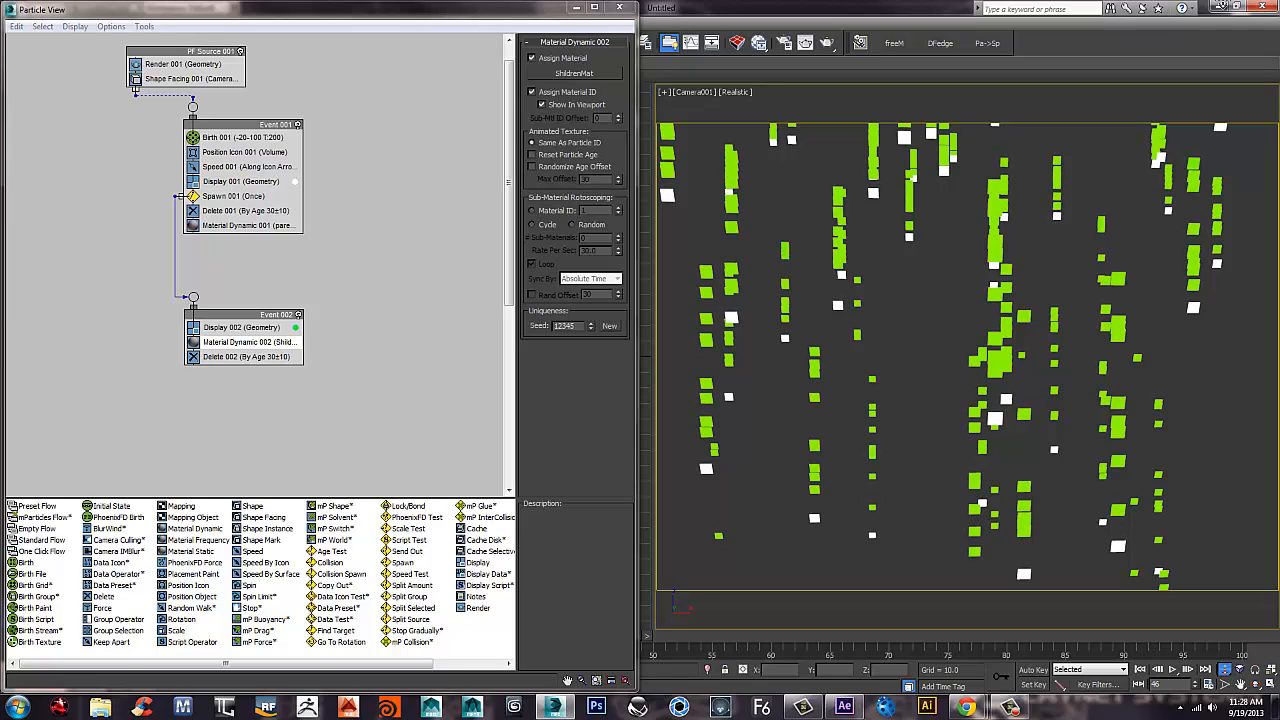
pyautogui.click(737, 92)
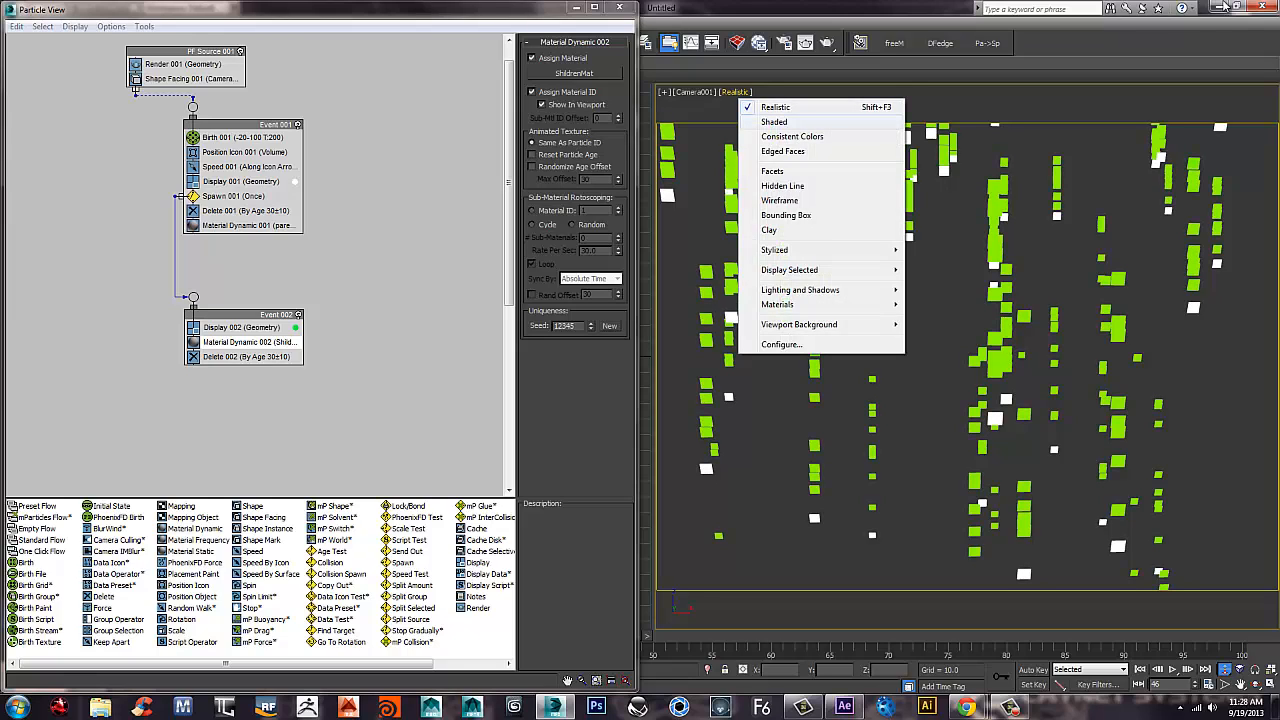
pyautogui.click(765, 116)
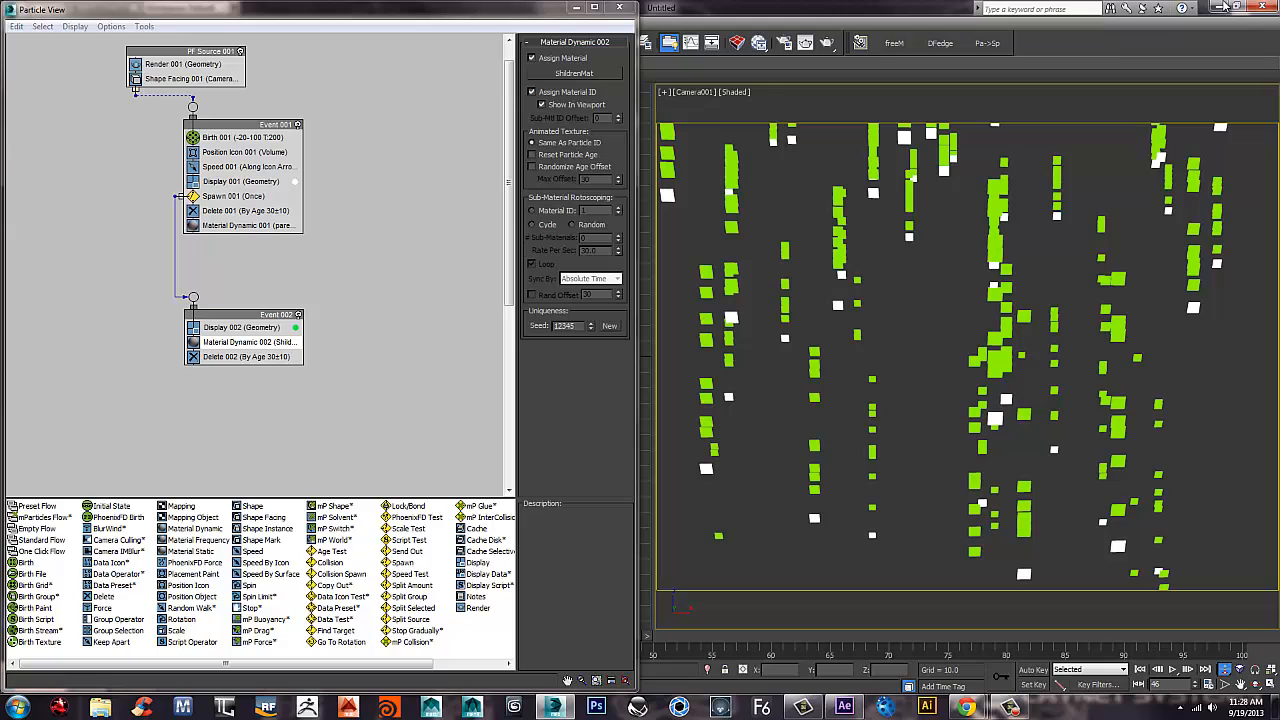
# Enable Randomize Age Offset for Material Dynamic 002 and check the result with a V-Ray test render.
pyautogui.click(532, 166)
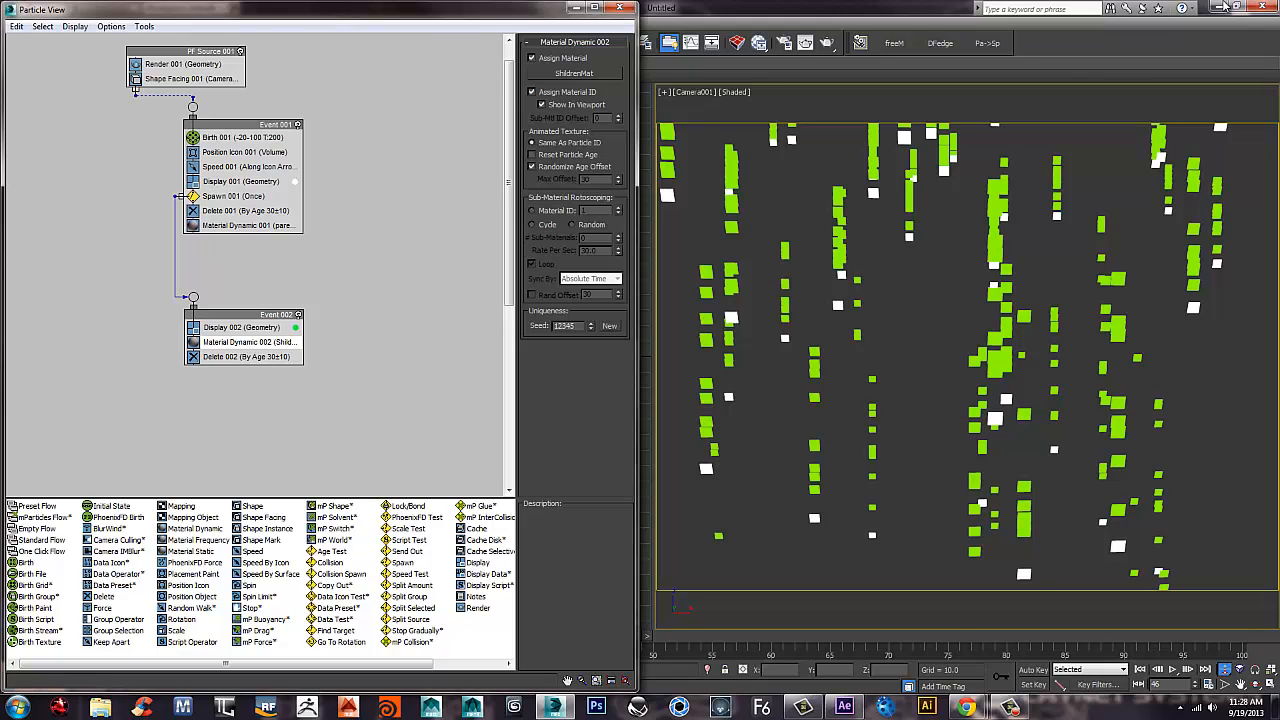
pyautogui.doubleClick(590, 179)
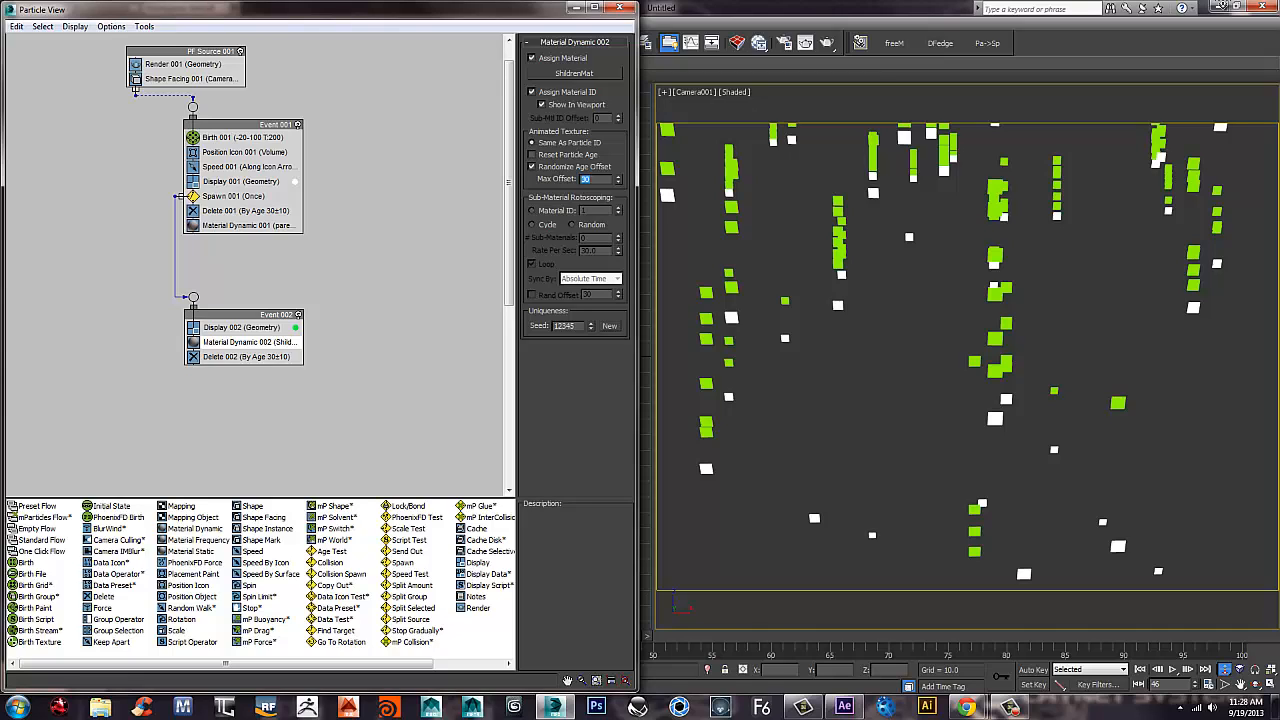
pyautogui.click(1226, 7)
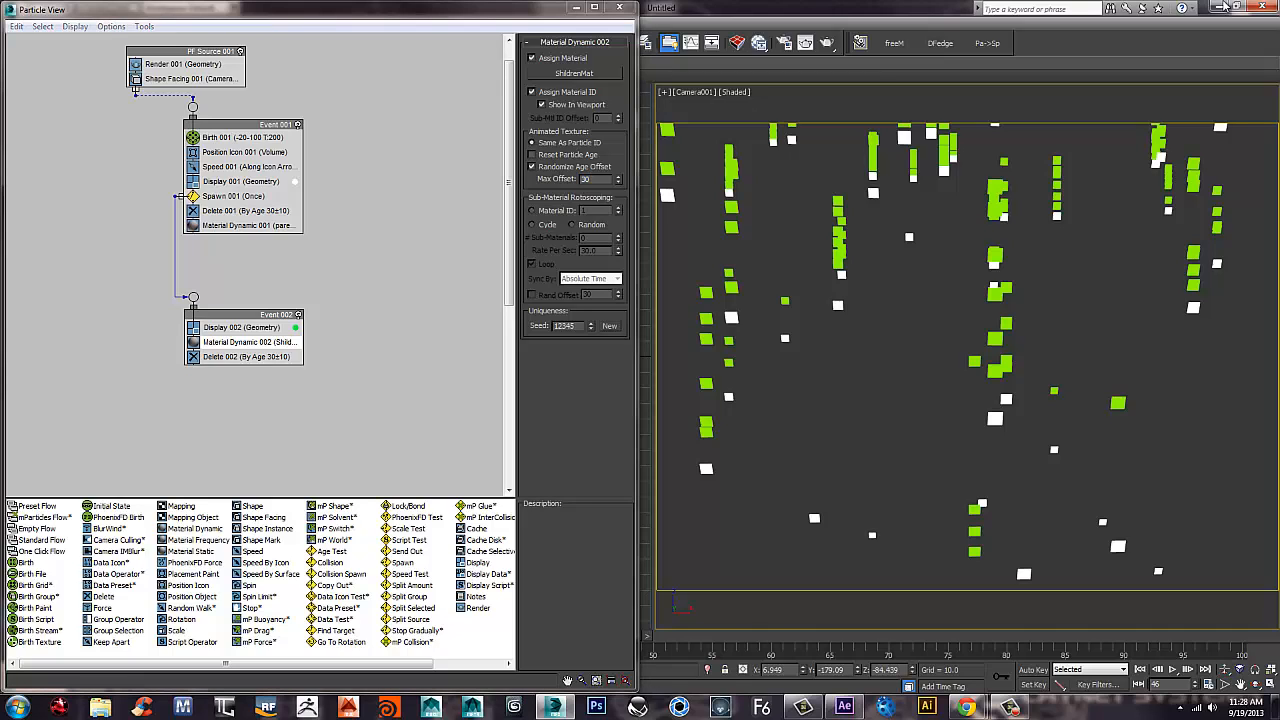
pyautogui.hotkey('shift', 'q')
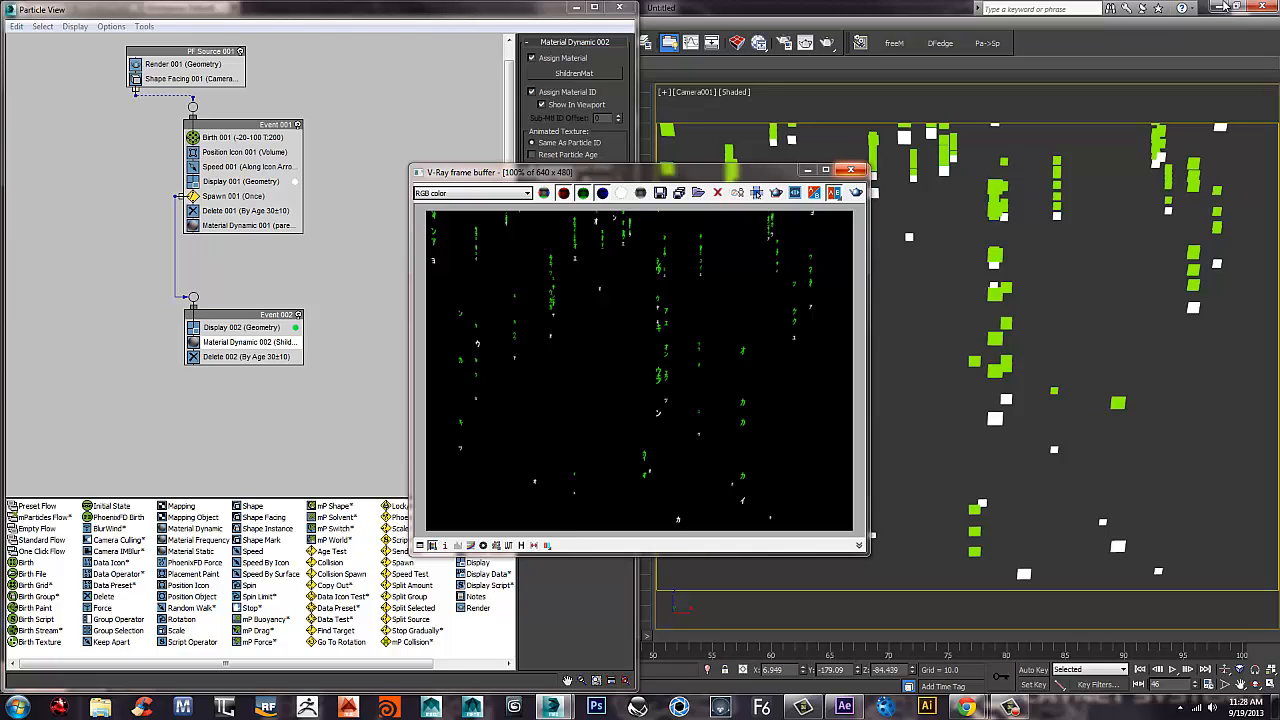
pyautogui.click(850, 169)
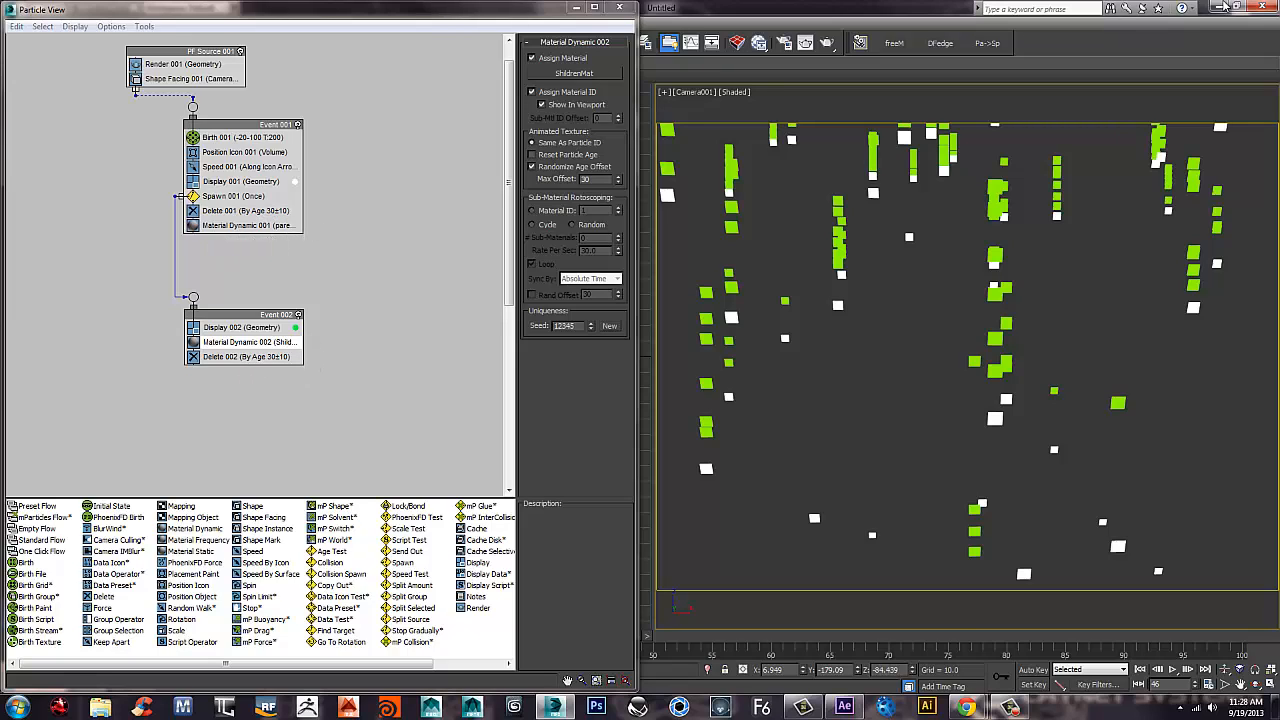
# Try 20 offspring in Spawn 001 with a V-Ray test render, and set the offspring number back to 10.
pyautogui.click(245, 137)
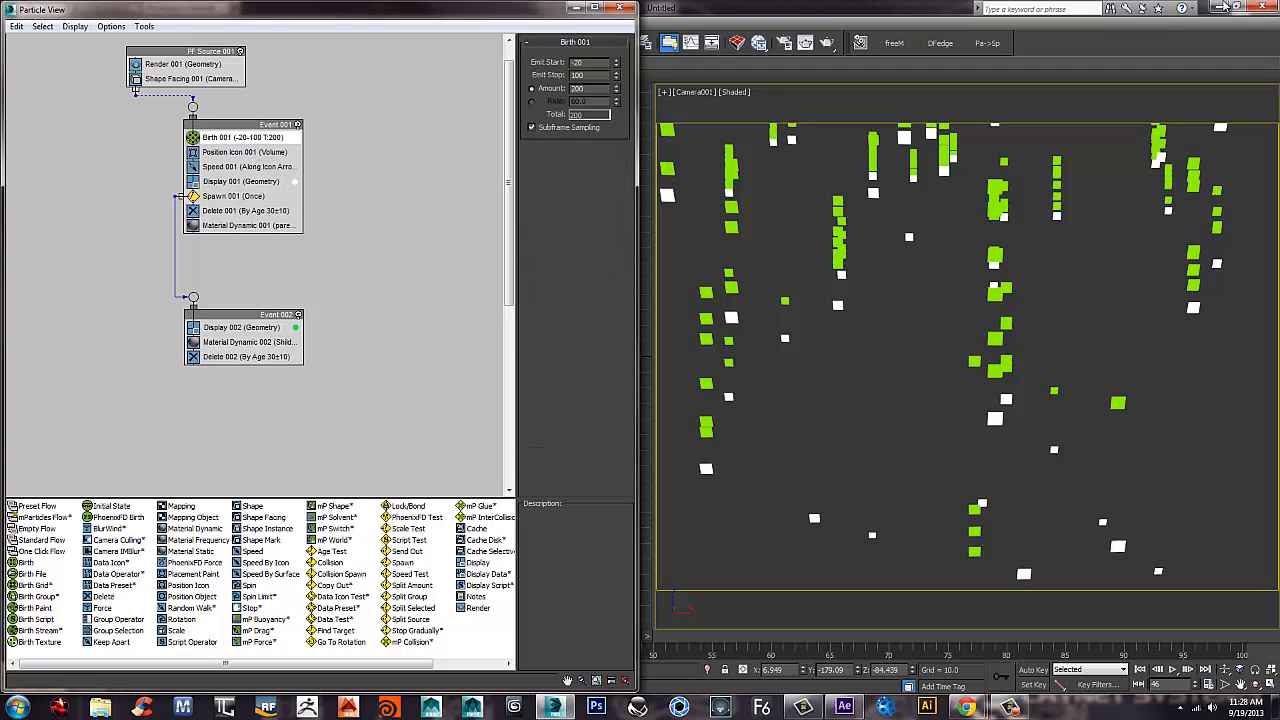
pyautogui.click(240, 124)
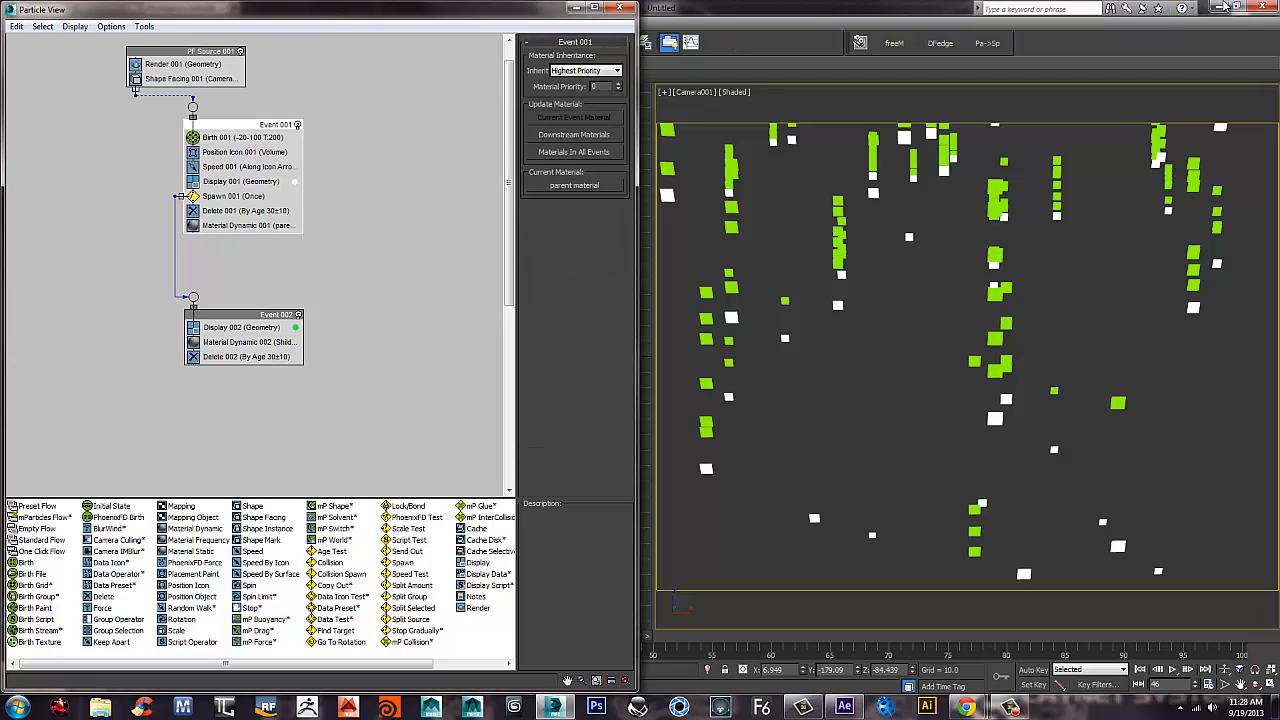
pyautogui.click(225, 196)
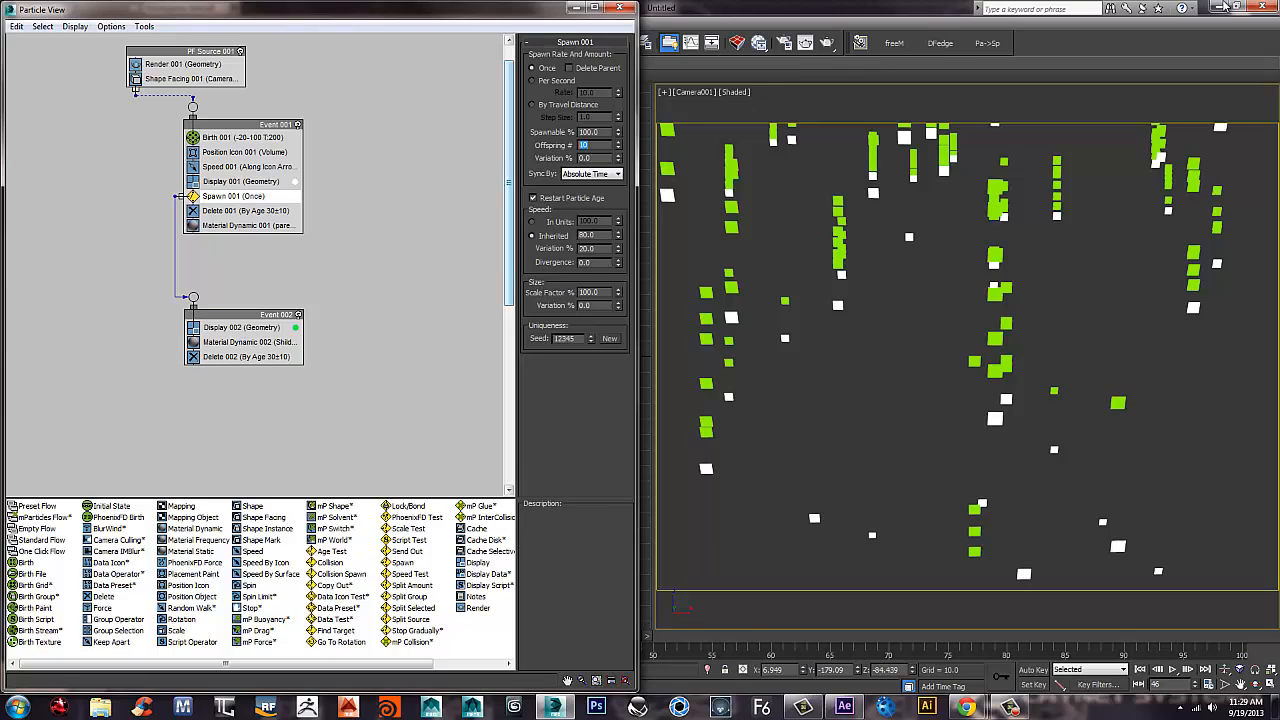
pyautogui.write('20')
pyautogui.press('Return')
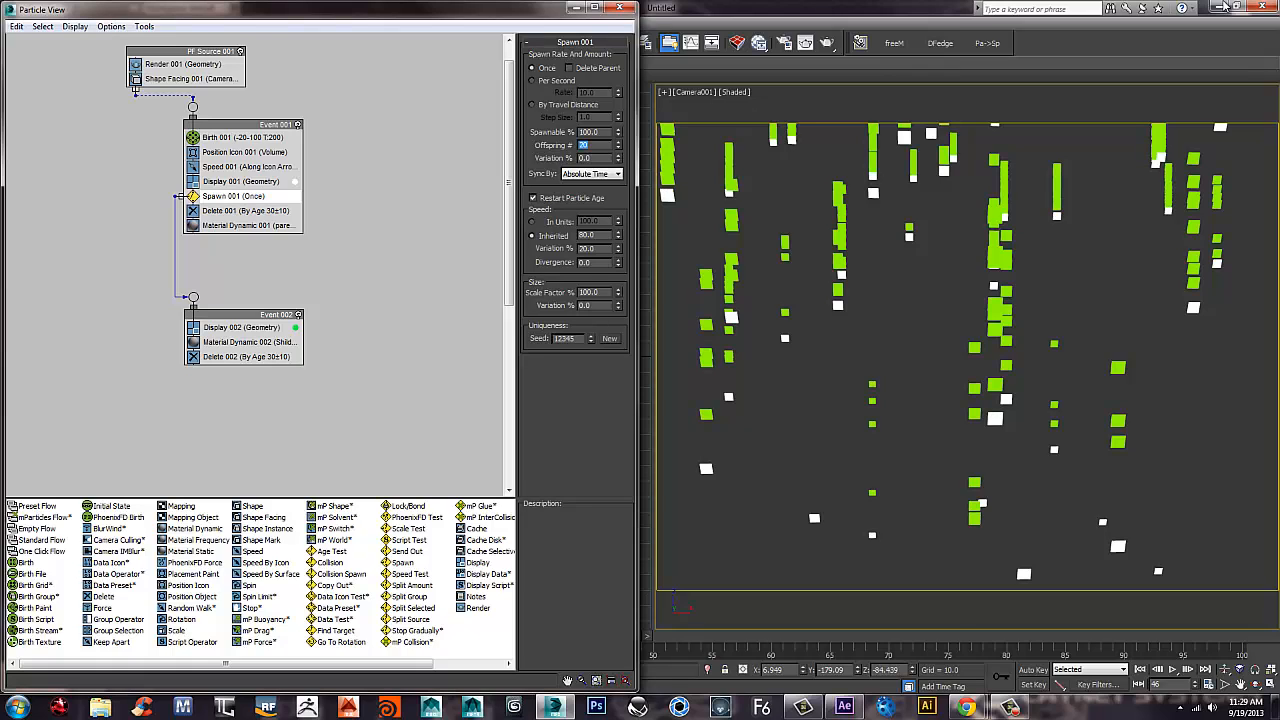
pyautogui.hotkey('shift', 'q')
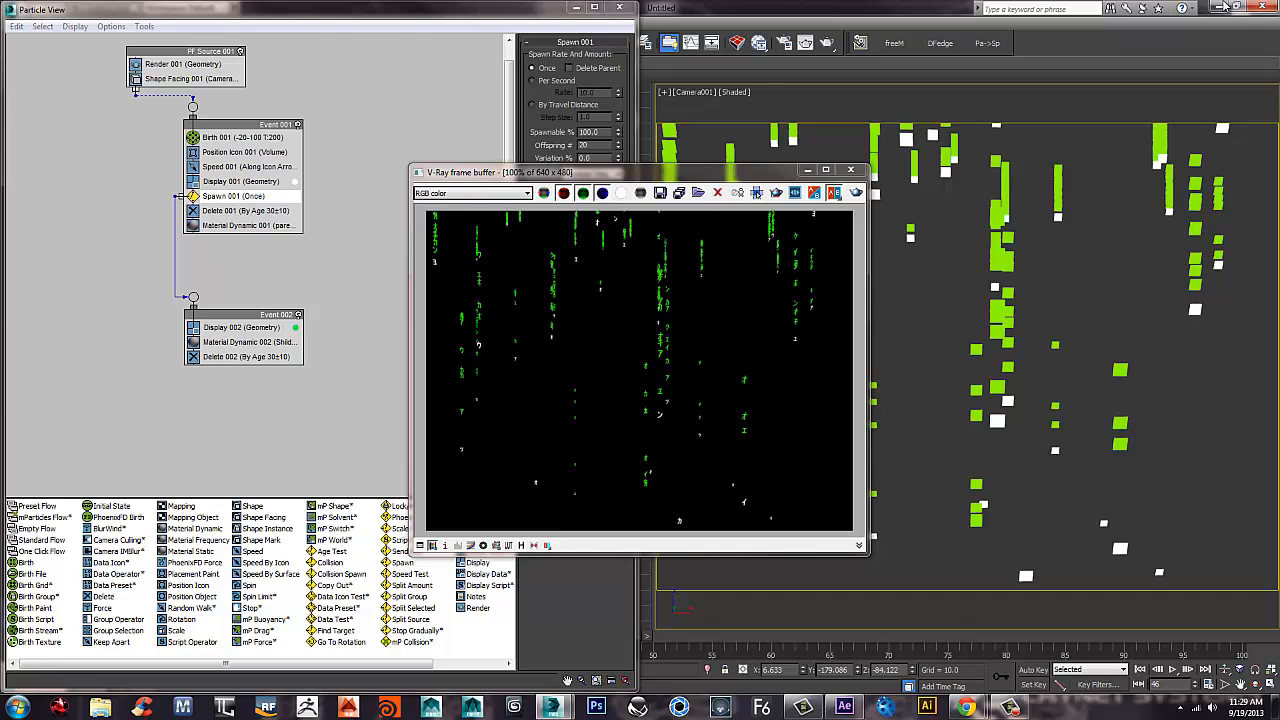
pyautogui.click(850, 170)
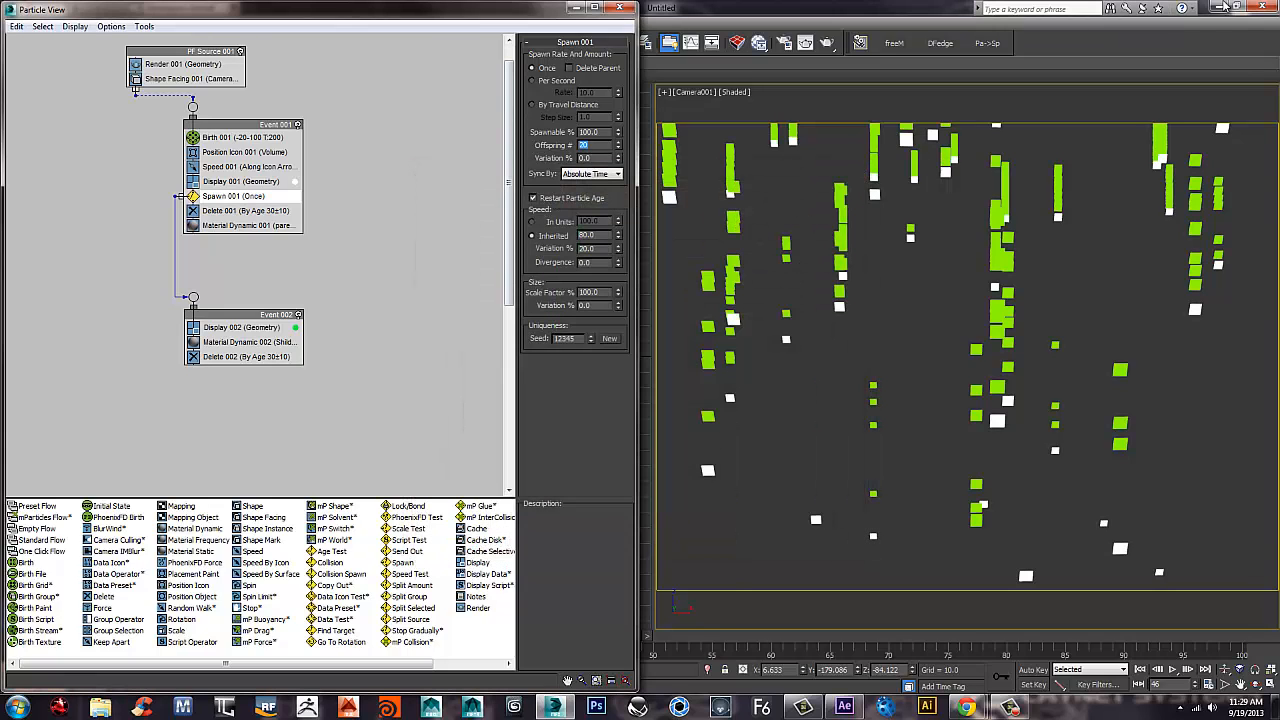
pyautogui.write('10')
pyautogui.press('Return')
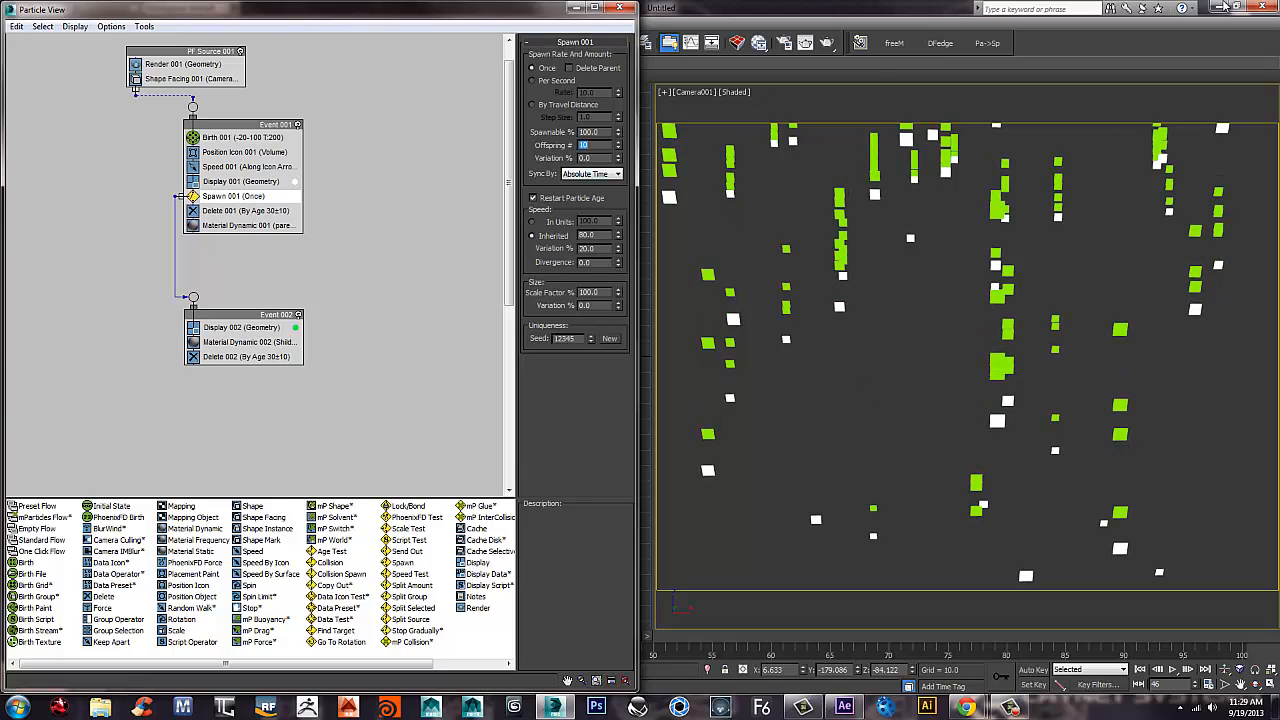
# Set the Birth 001 particle amount to 500.
pyautogui.click(240, 137)
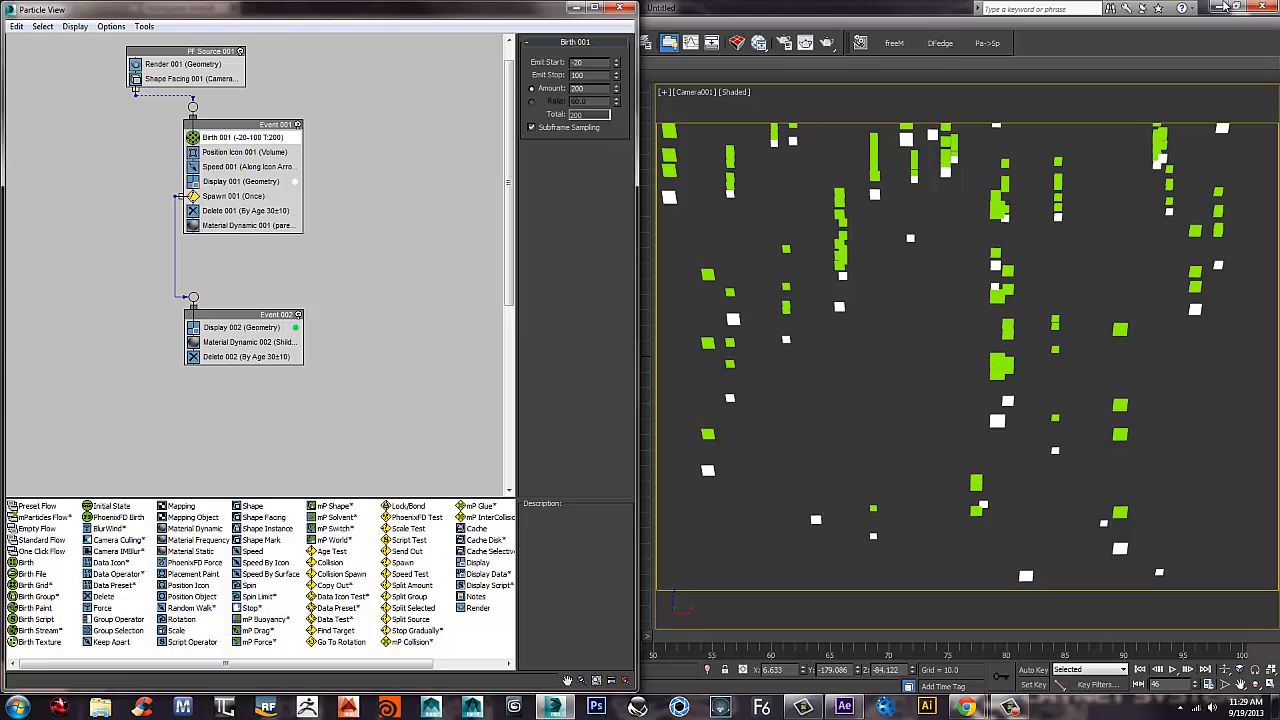
pyautogui.doubleClick(578, 88)
pyautogui.write('500')
pyautogui.press('Return')
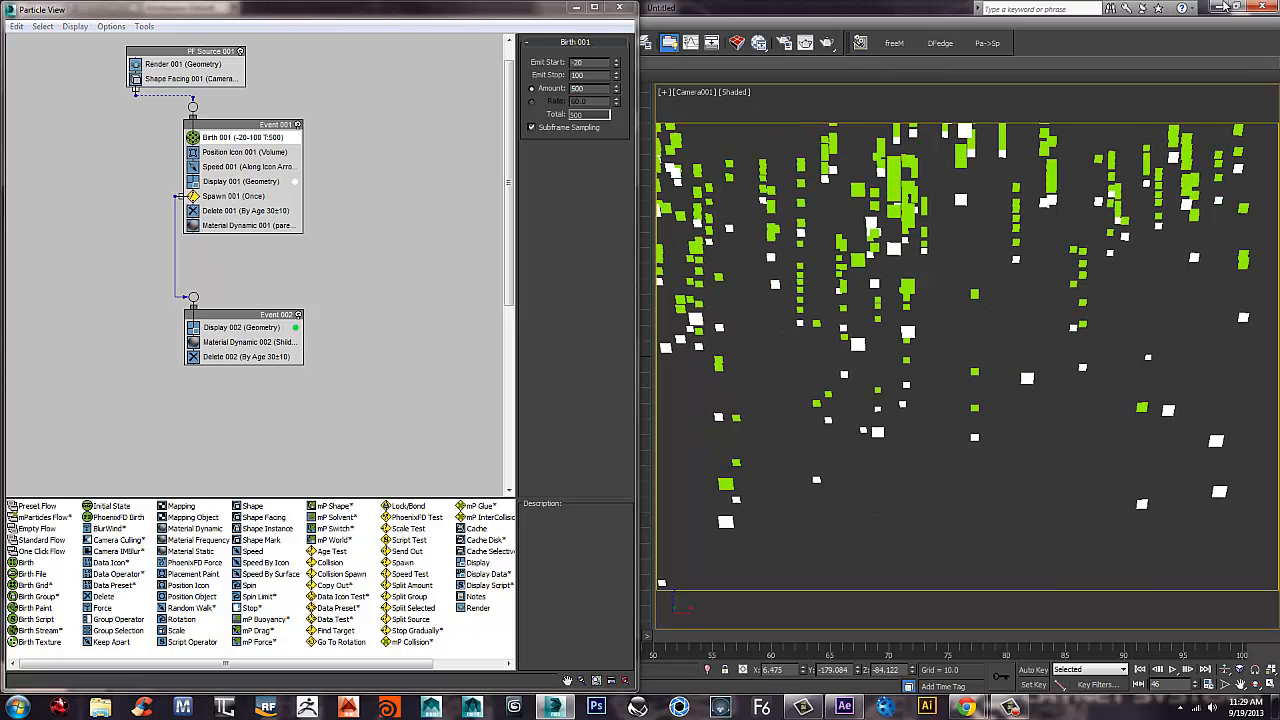
# Test-render the denser code rain in V-Ray and play the animation in the Camera001 view.
pyautogui.hotkey('shift', 'q')
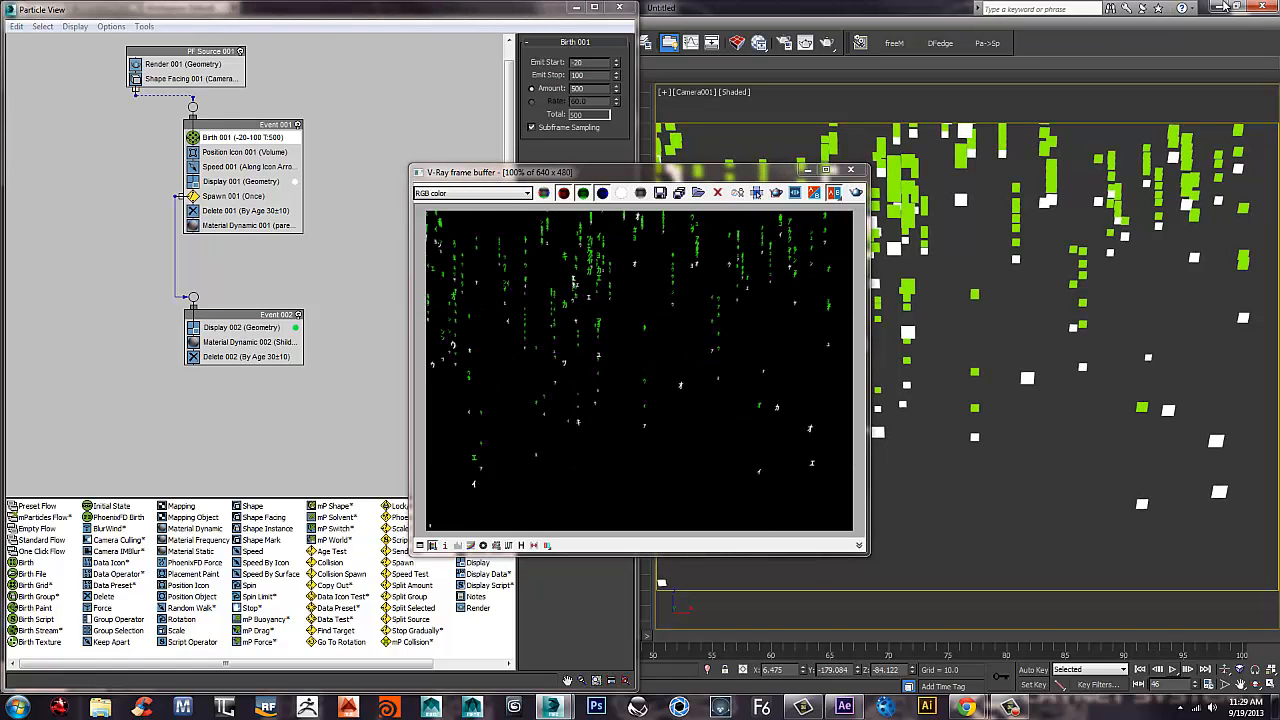
pyautogui.press('/')
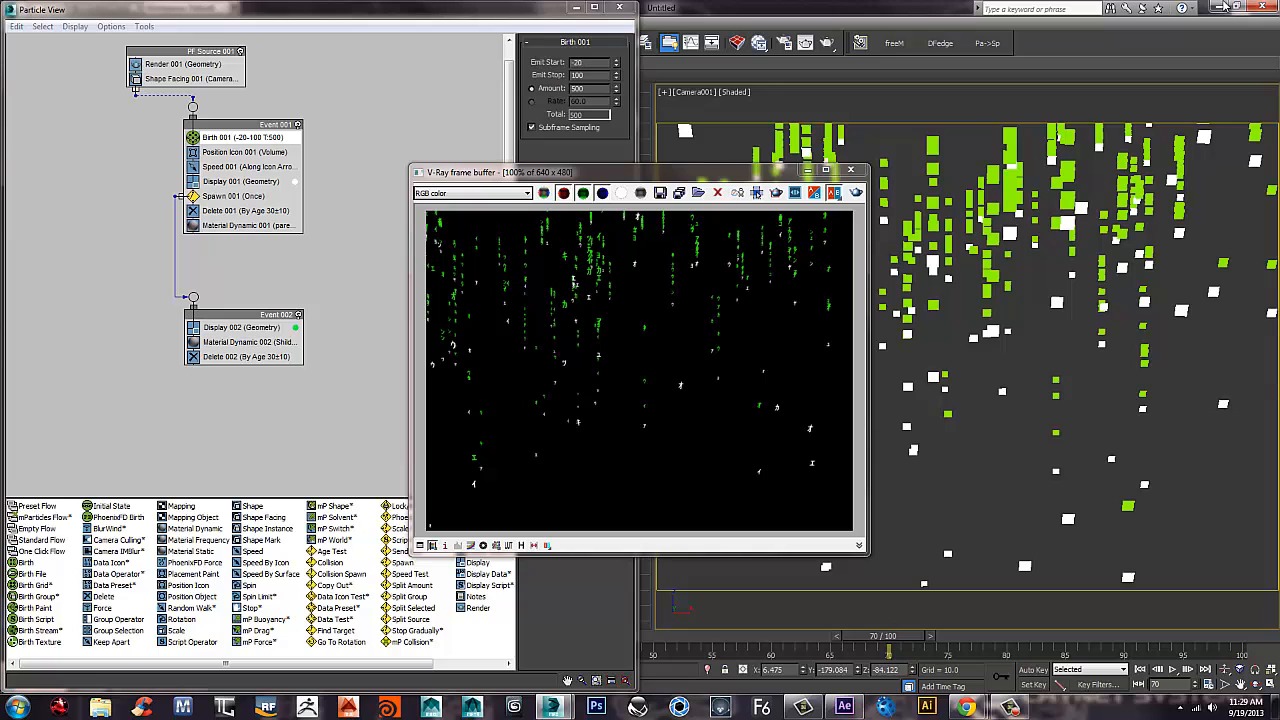
# Test-render the current frame in V-Ray and undo the Birth 001 Emit Start change, returning it to 0.
pyautogui.hotkey('shift', 'q')
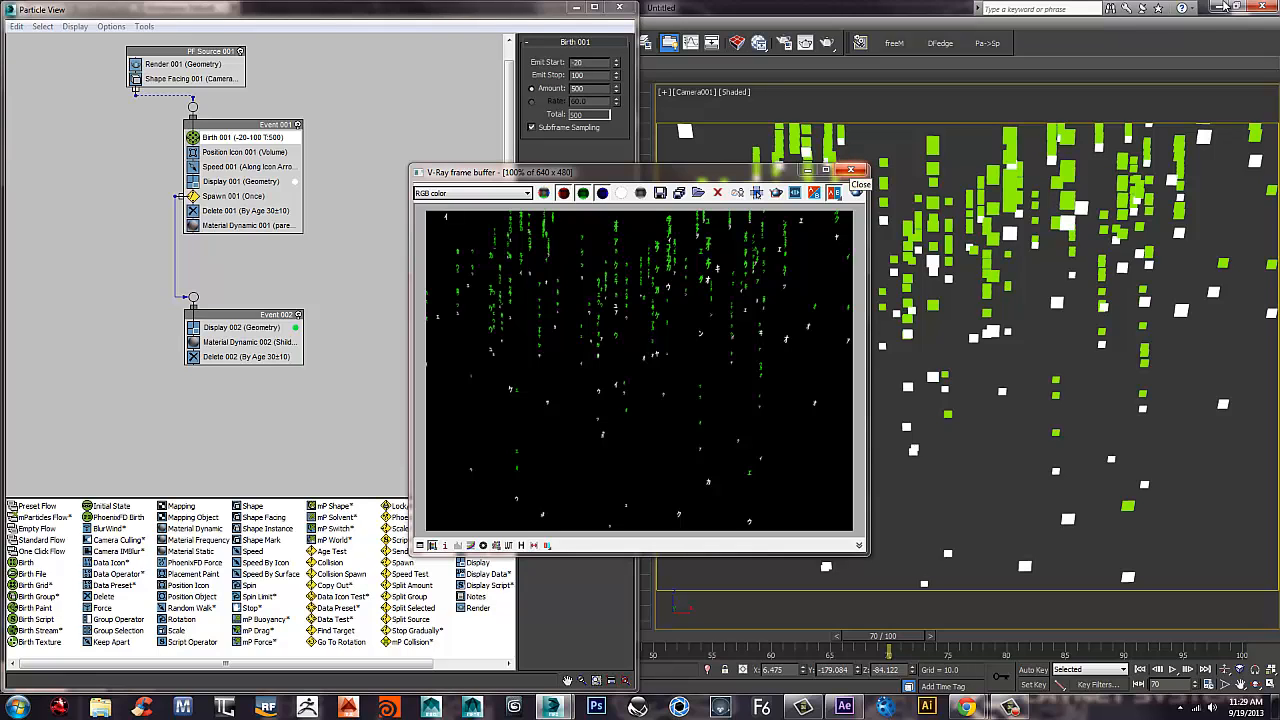
pyautogui.click(851, 170)
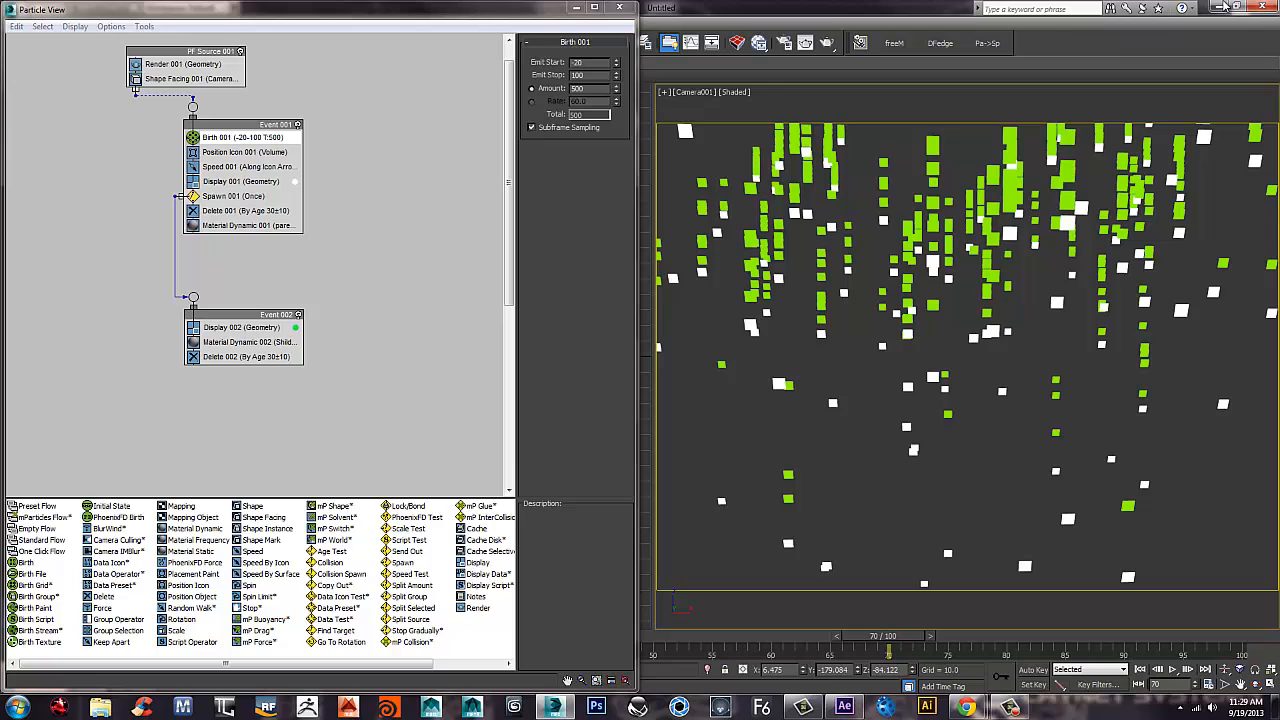
pyautogui.hotkey('ctrl', 'z')
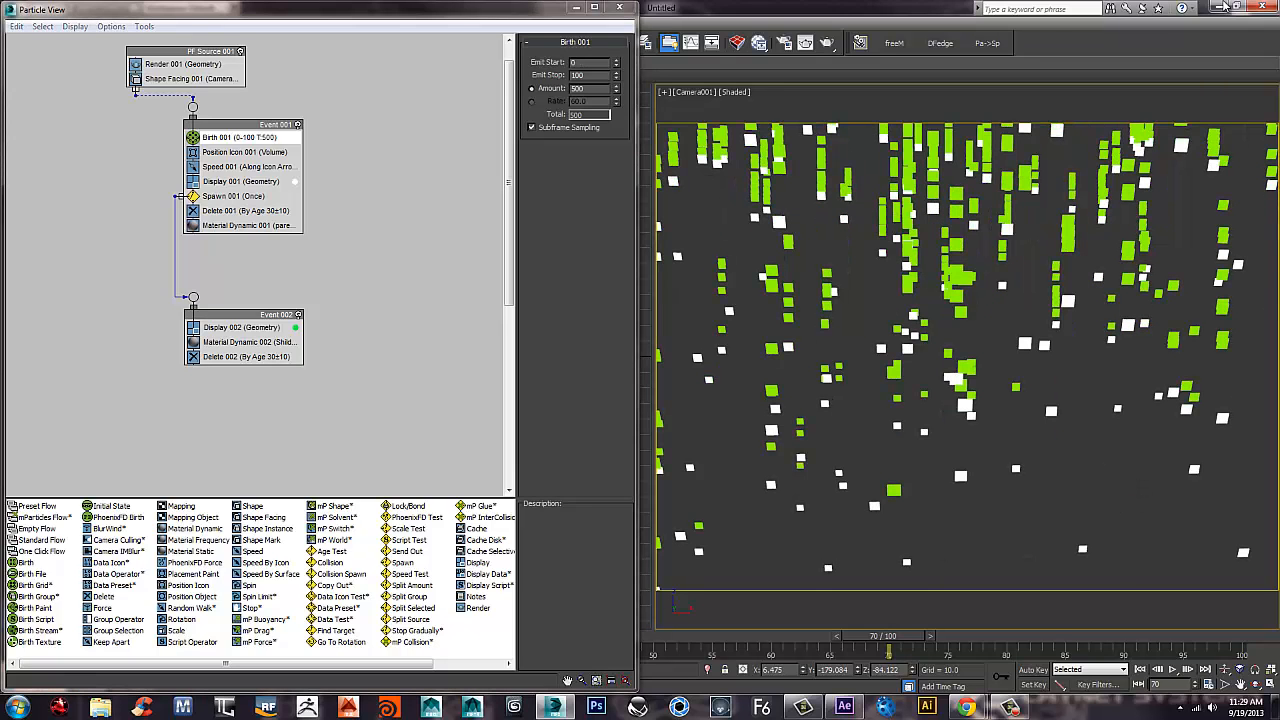
# Examine the falling particles against the emitter and camera cone in the Perspective view while playing the animation.
pyautogui.press('p')
pyautogui.scroll(-5, 966, 356)
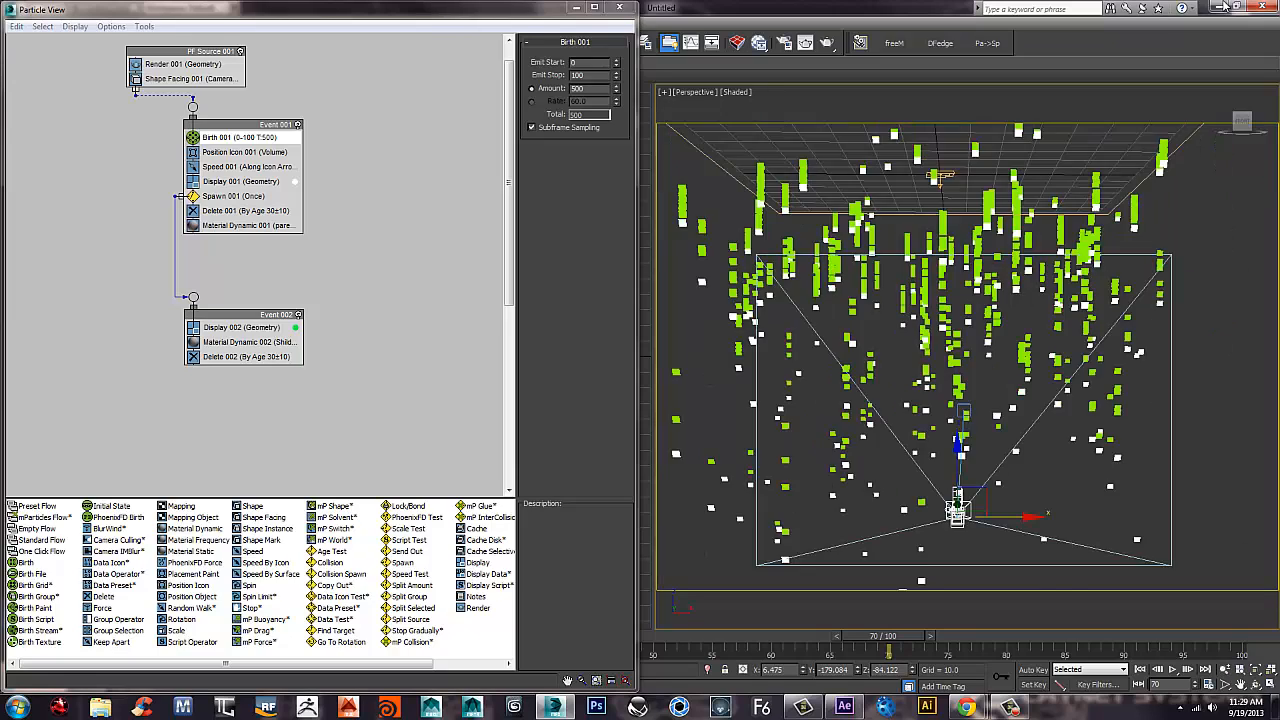
pyautogui.keyDown('alt'); pyautogui.moveTo(966, 356); pyautogui.dragTo(850, 356, button='middle'); pyautogui.keyUp('alt')
pyautogui.scroll(-5, 950, 455)
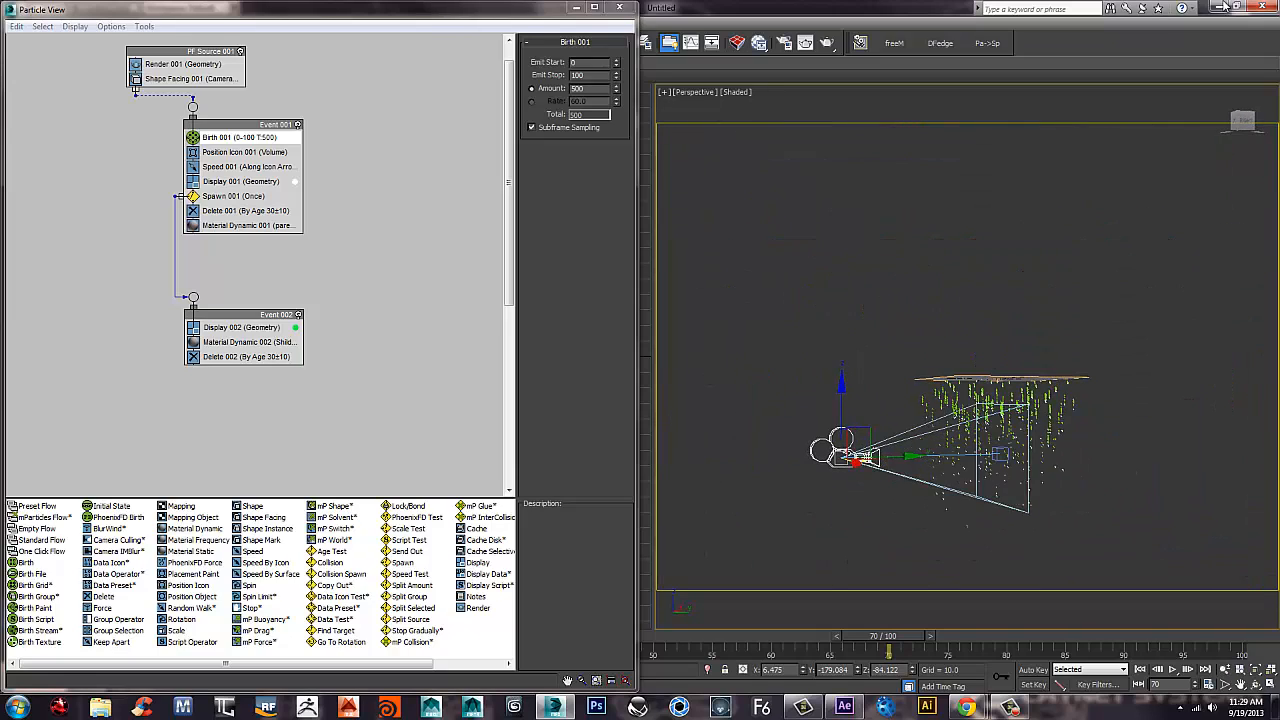
pyautogui.scroll(3, 950, 455)
pyautogui.moveTo(950, 455); pyautogui.dragTo(922, 405, button='middle')
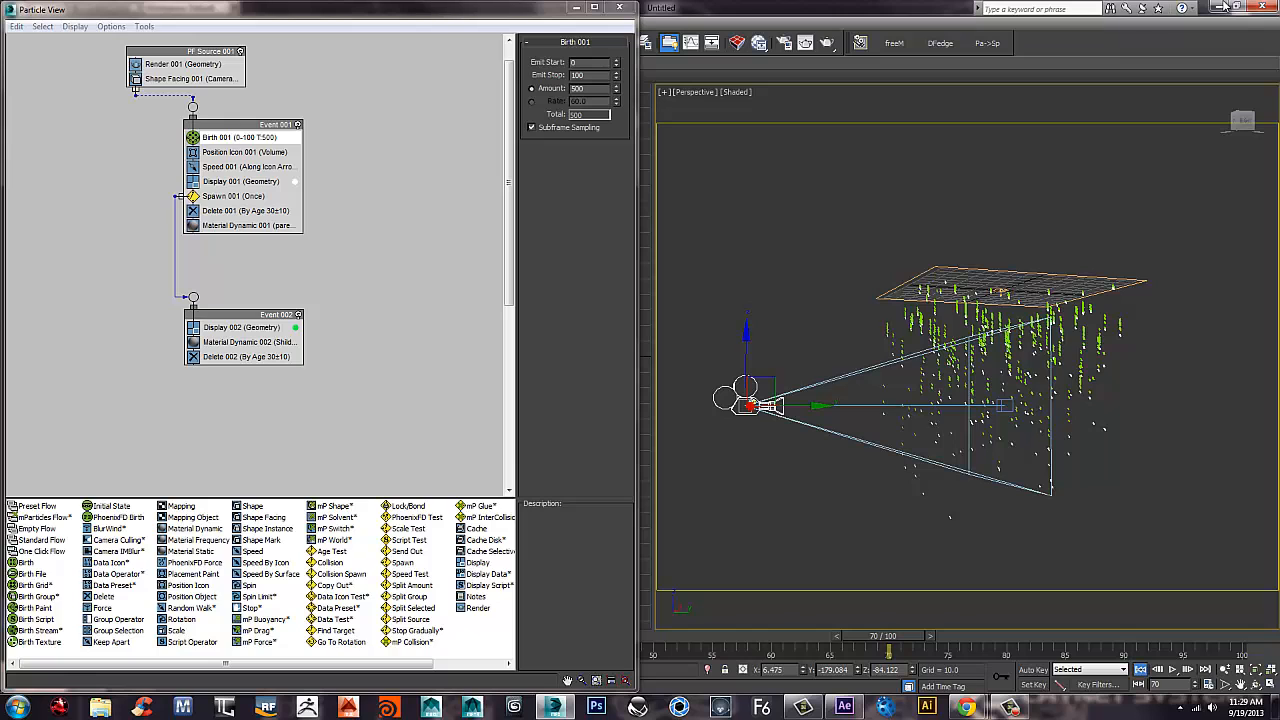
pyautogui.press('/')
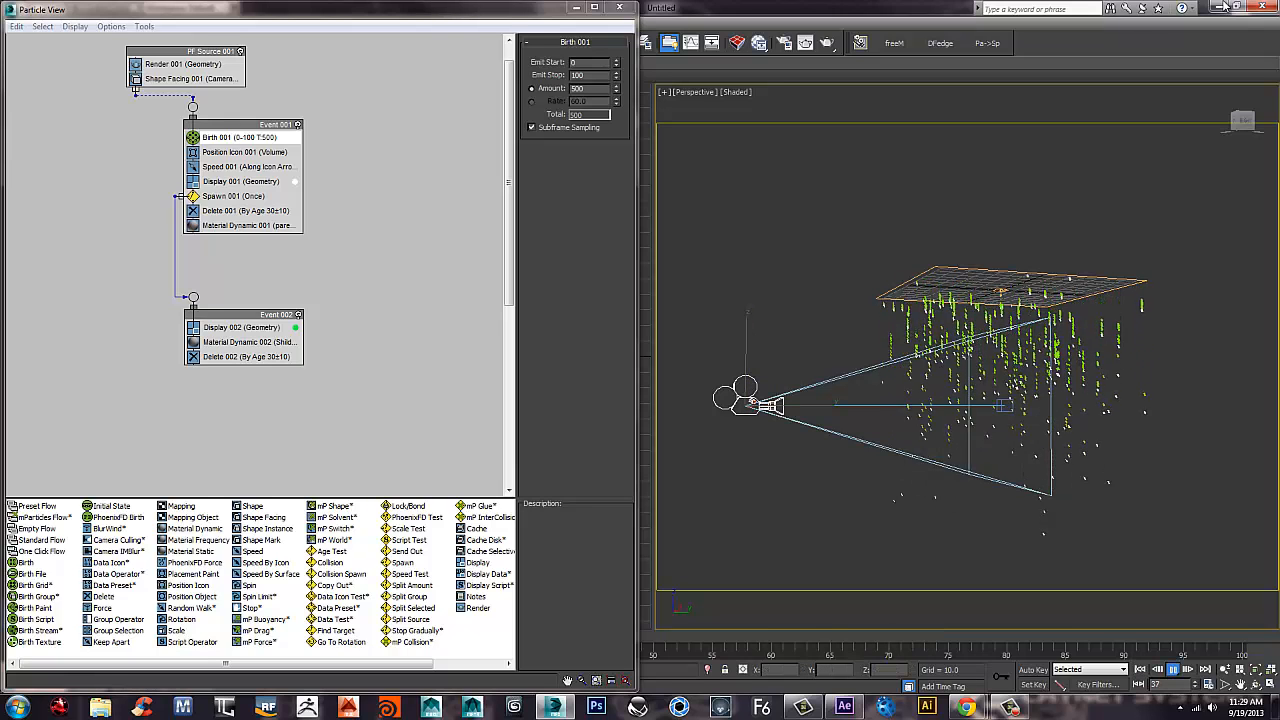
pyautogui.press('/')
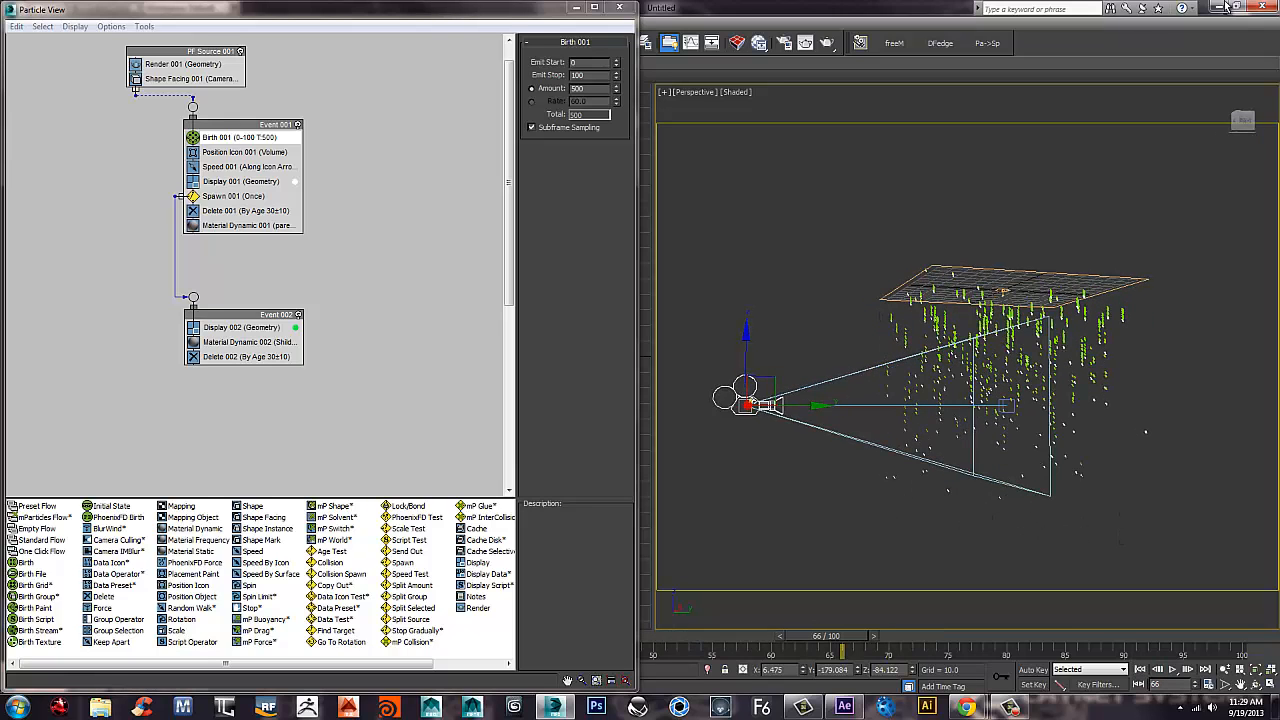
# Raise Camera001 together with its target toward the emitter plane and return to the Camera001 view.
pyautogui.hotkey('ctrl', 'z')
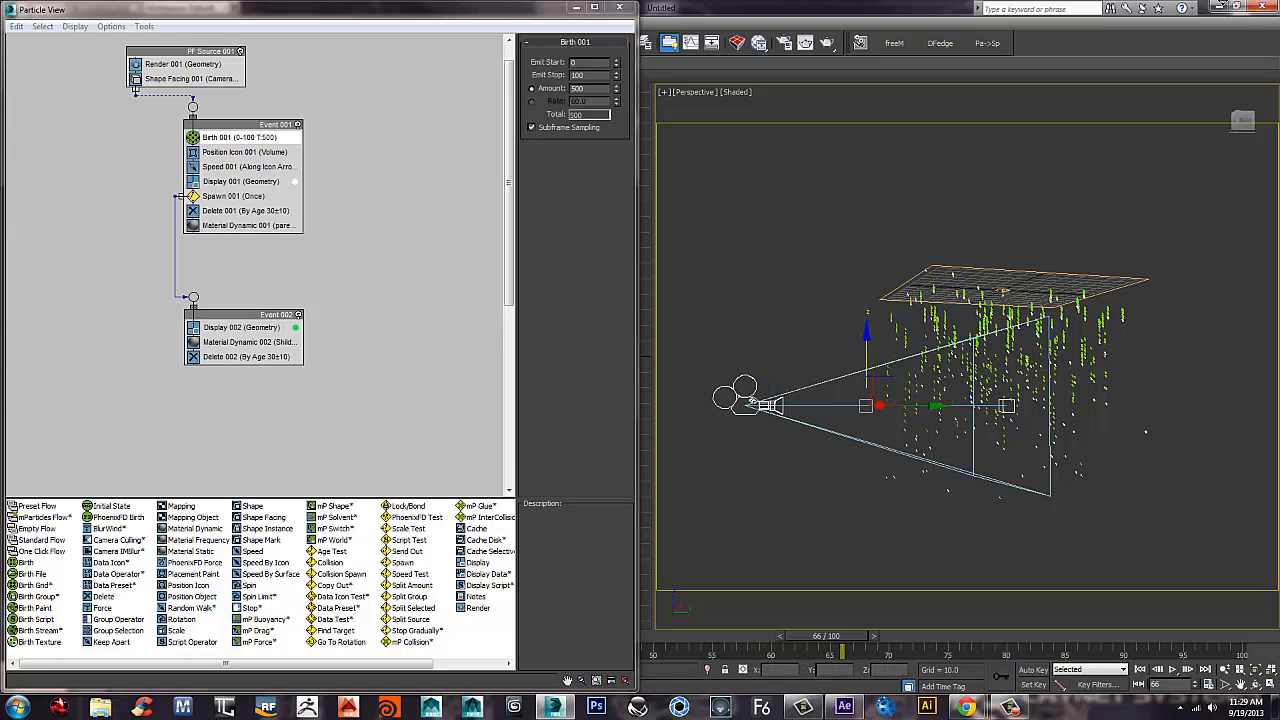
pyautogui.moveTo(866, 345); pyautogui.dragTo(866, 295)
pyautogui.keyDown('alt'); pyautogui.moveTo(866, 295); pyautogui.dragTo(990, 275, button='middle'); pyautogui.keyUp('alt')
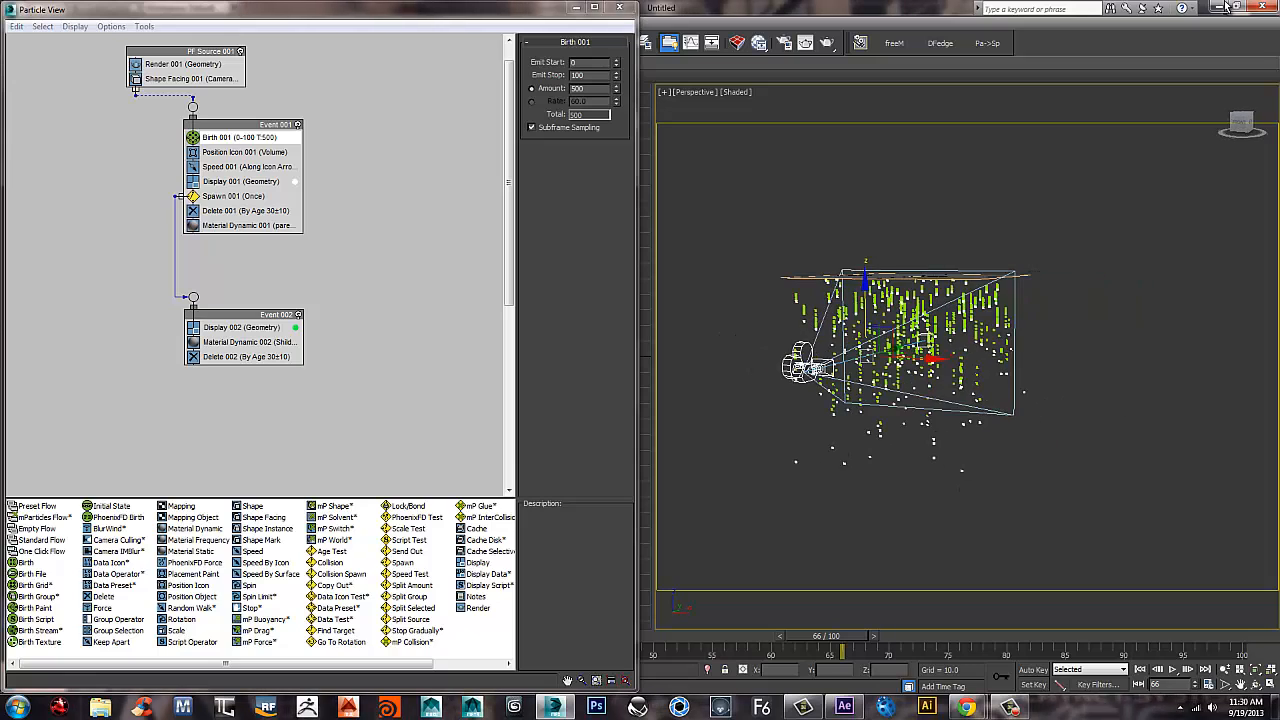
pyautogui.press('c')
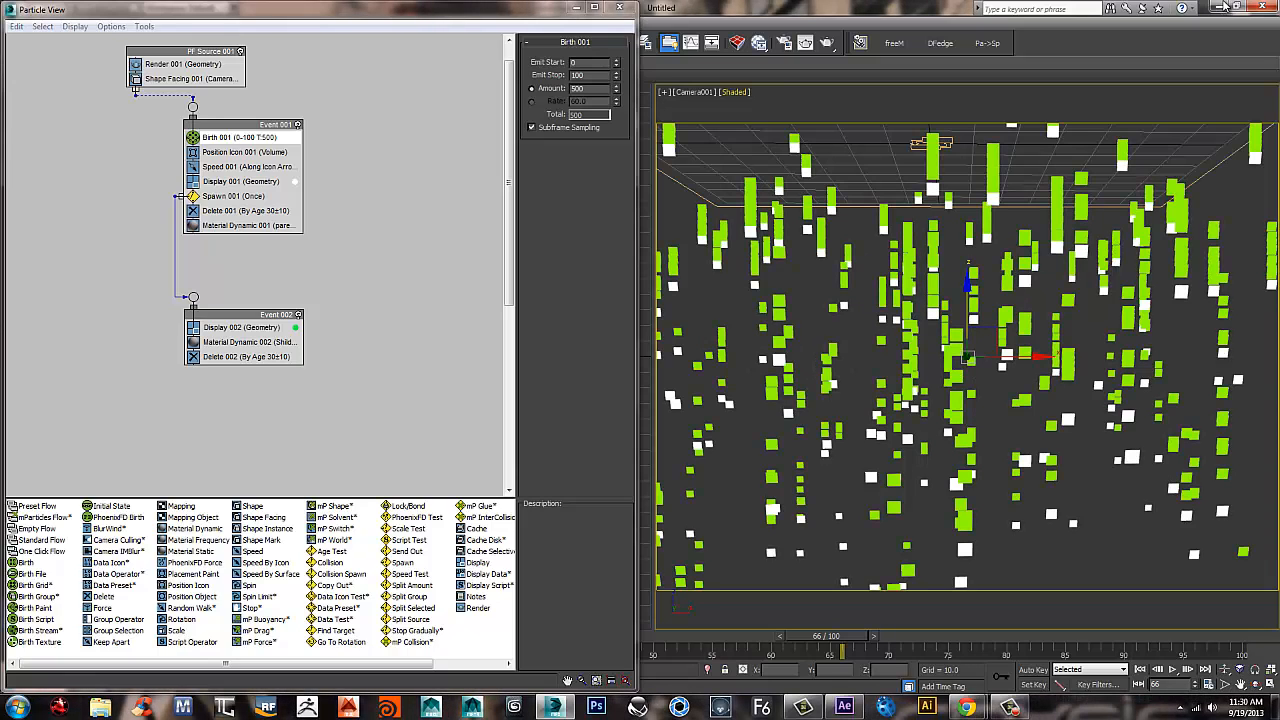
# Test-render the raised camera framing in V-Ray at frames 66 and 36.
pyautogui.hotkey('shift', 'q')
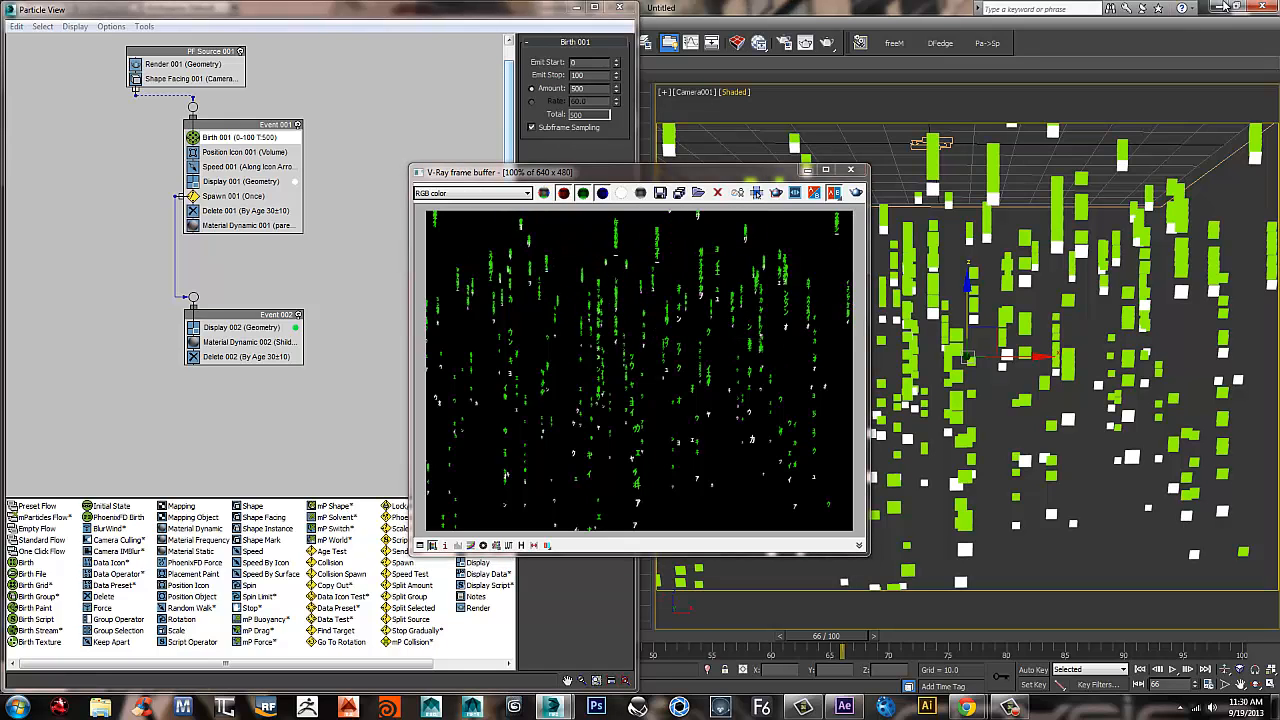
pyautogui.press('/')
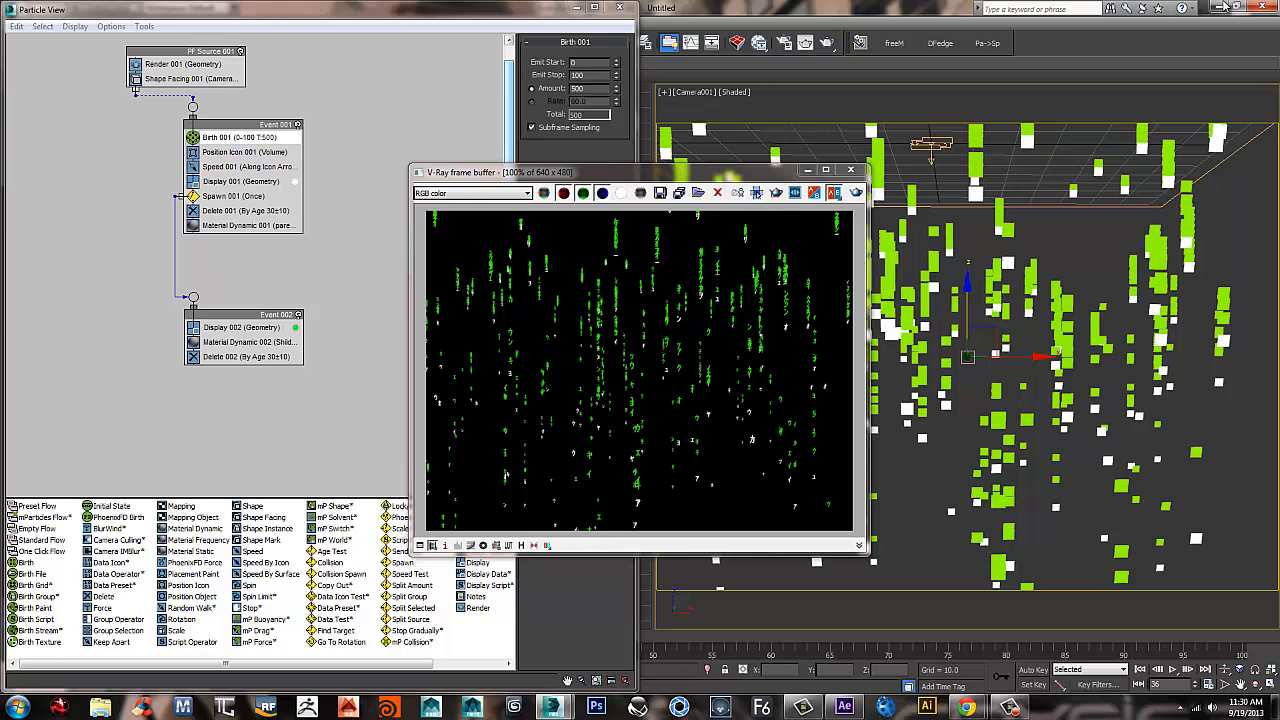
pyautogui.hotkey('shift', 'q')
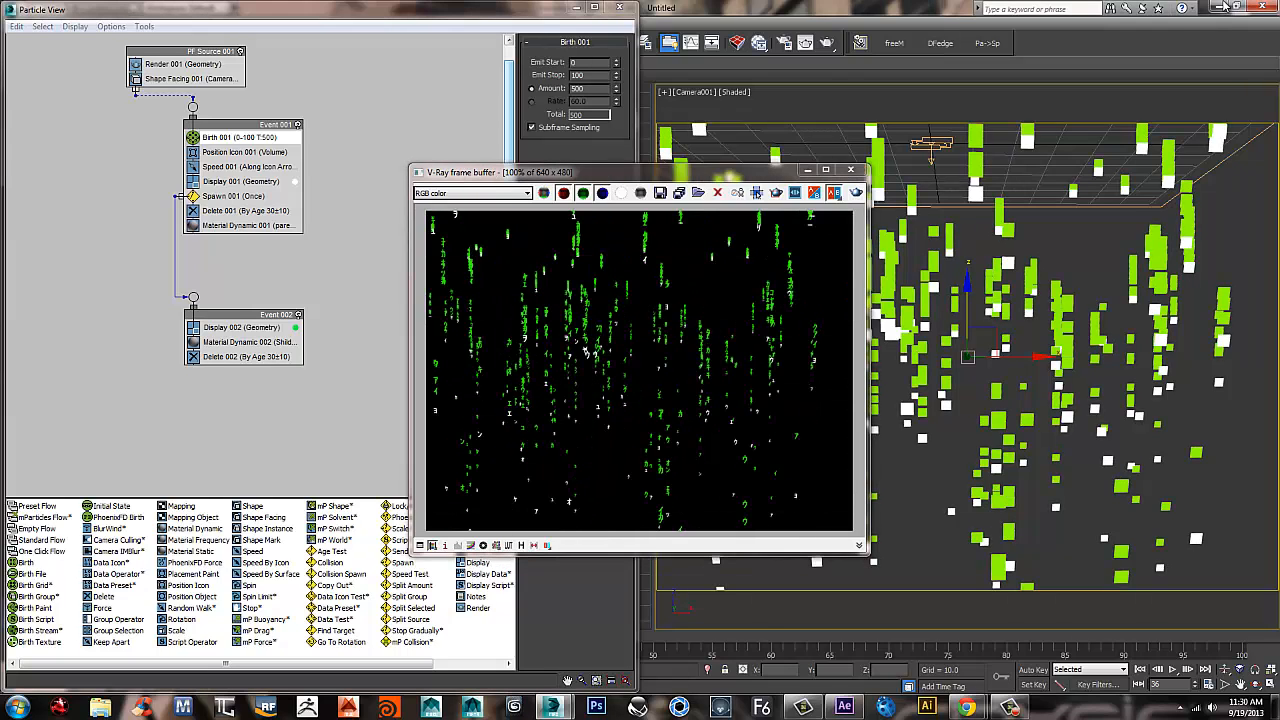
pyautogui.click(850, 170)
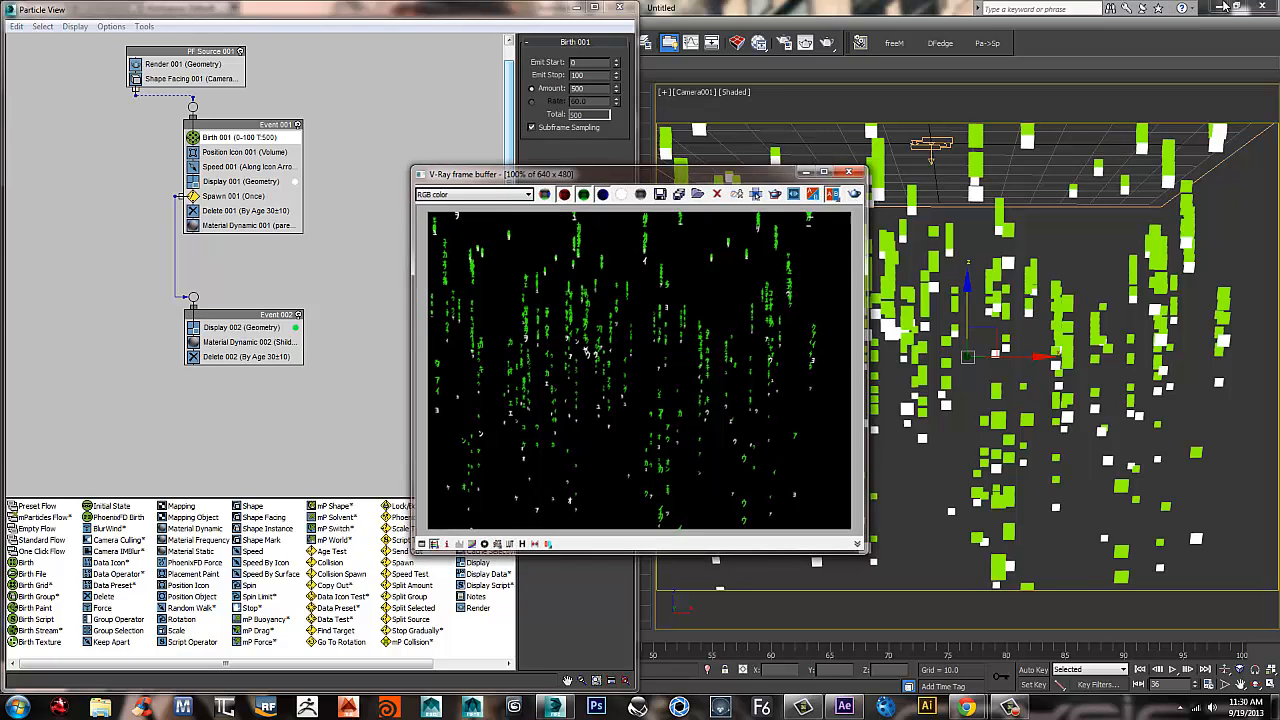
# Switch the viewport display type of Display 001 to Dots and Display 002 to Ticks.
pyautogui.click(240, 196)
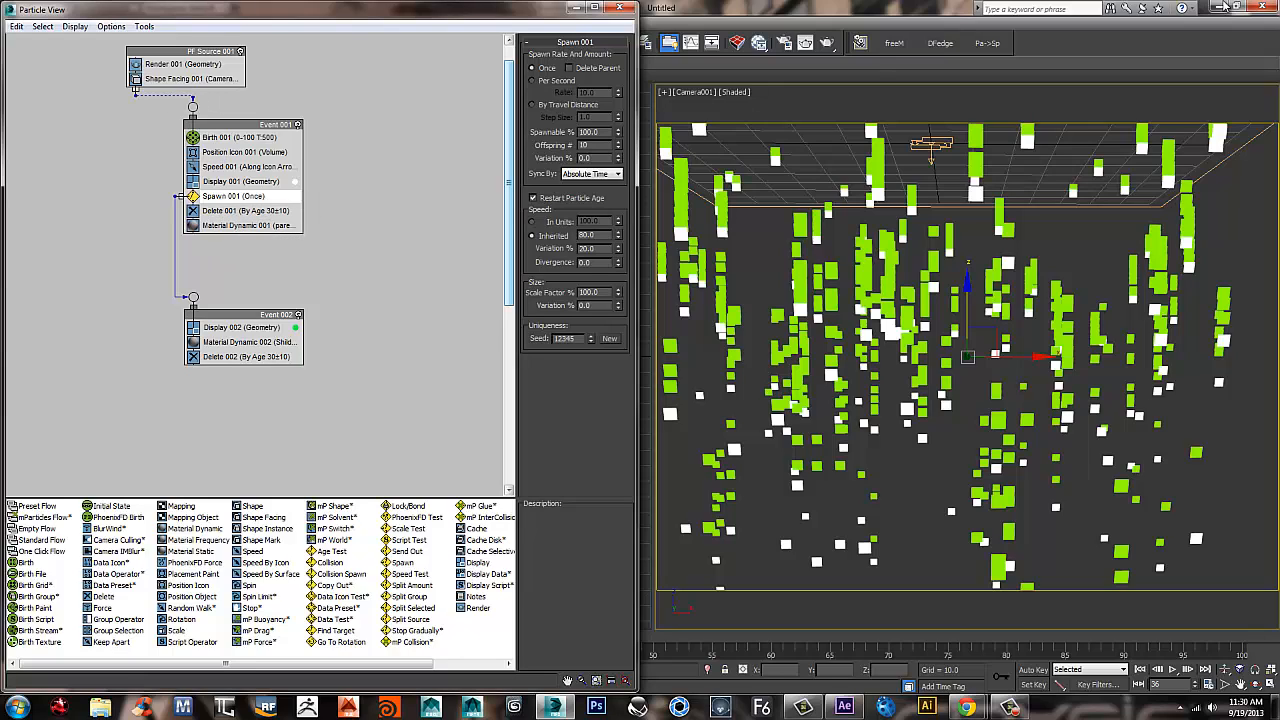
pyautogui.click(227, 181)
pyautogui.click(591, 61)
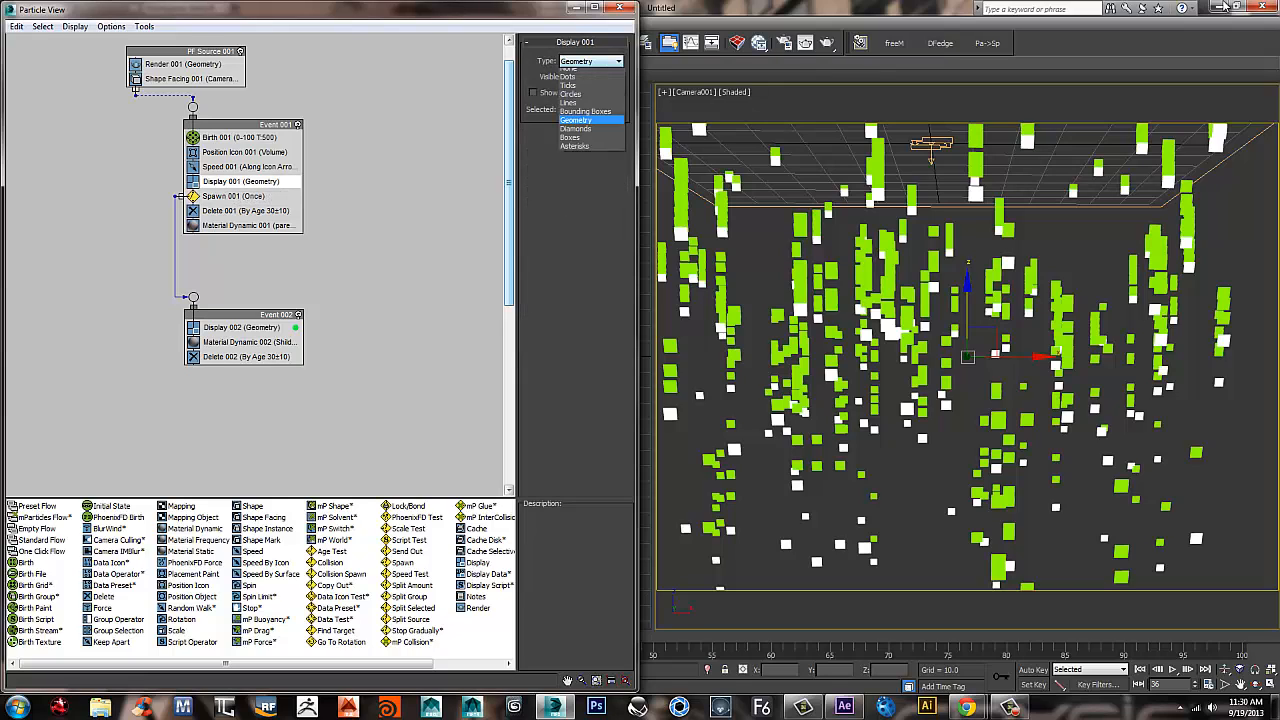
pyautogui.click(585, 79)
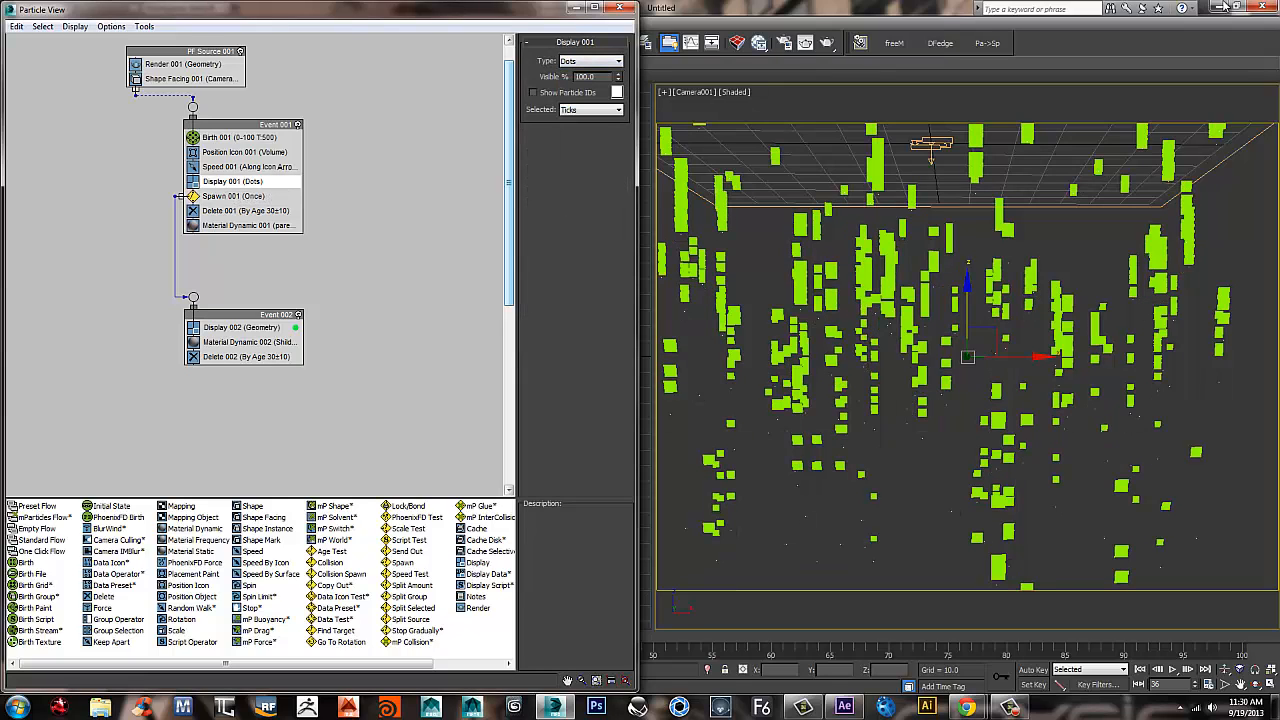
pyautogui.click(229, 327)
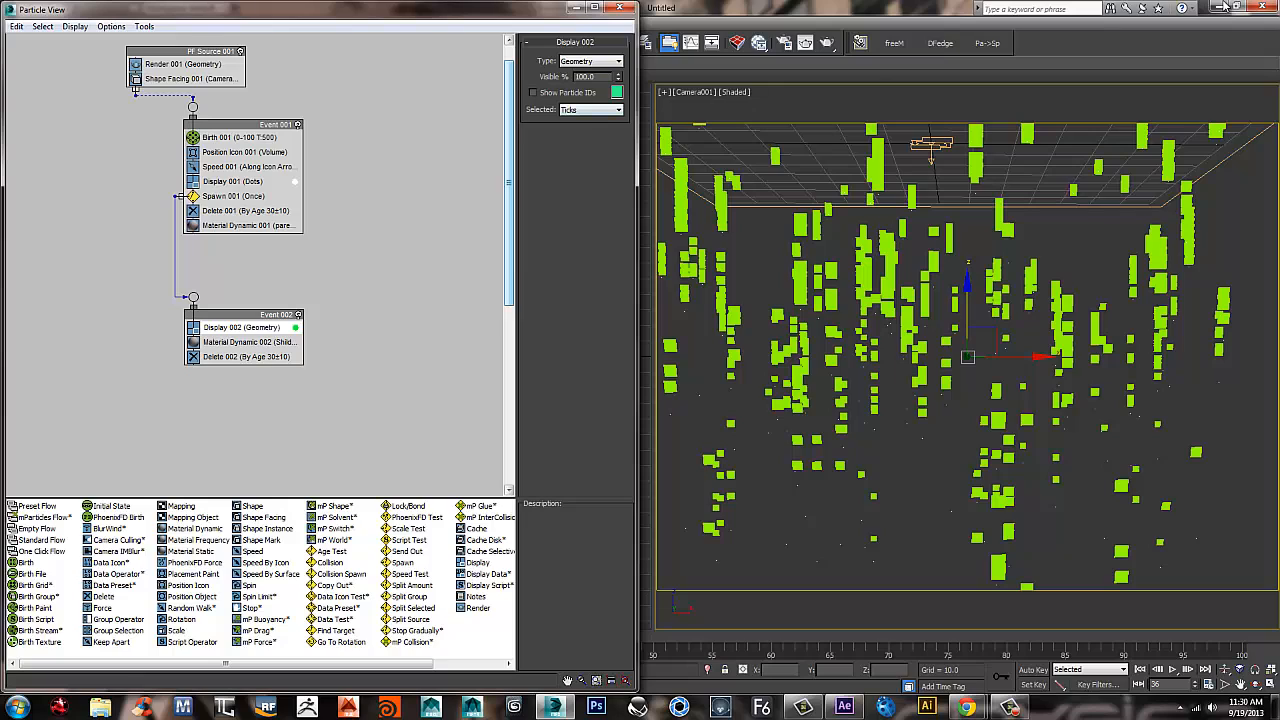
pyautogui.click(591, 109)
pyautogui.click(591, 61)
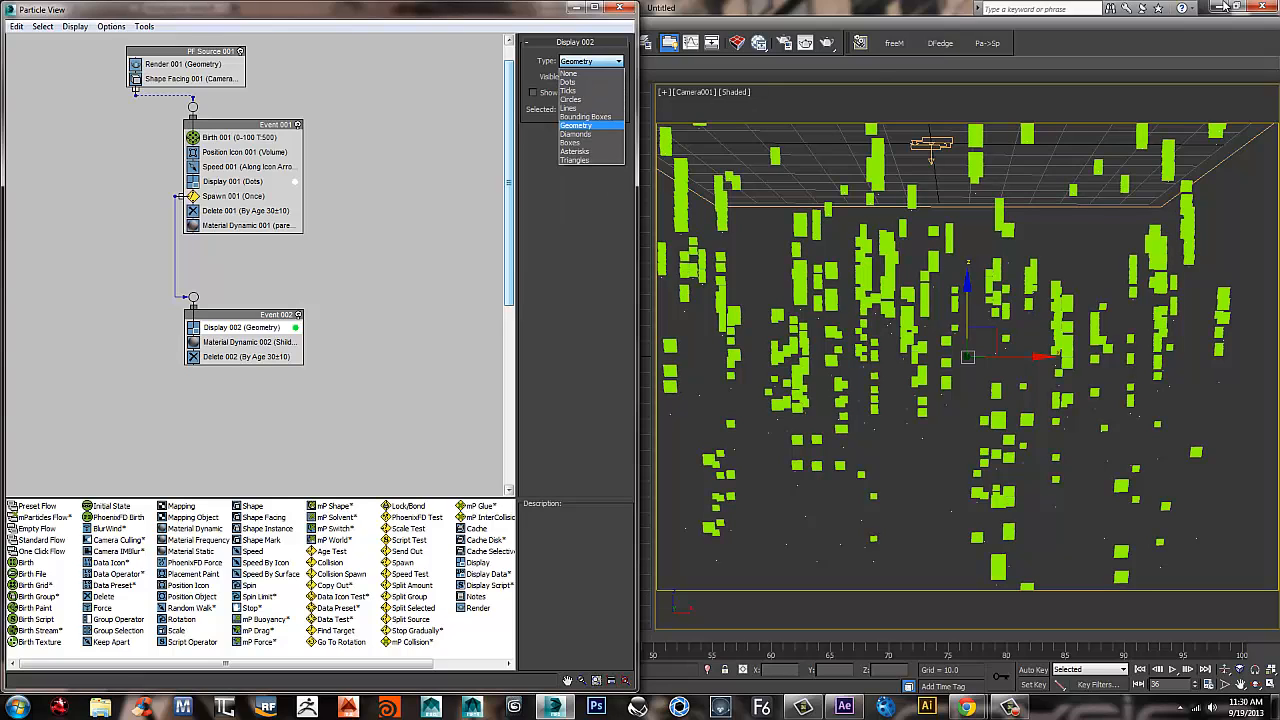
pyautogui.click(572, 90)
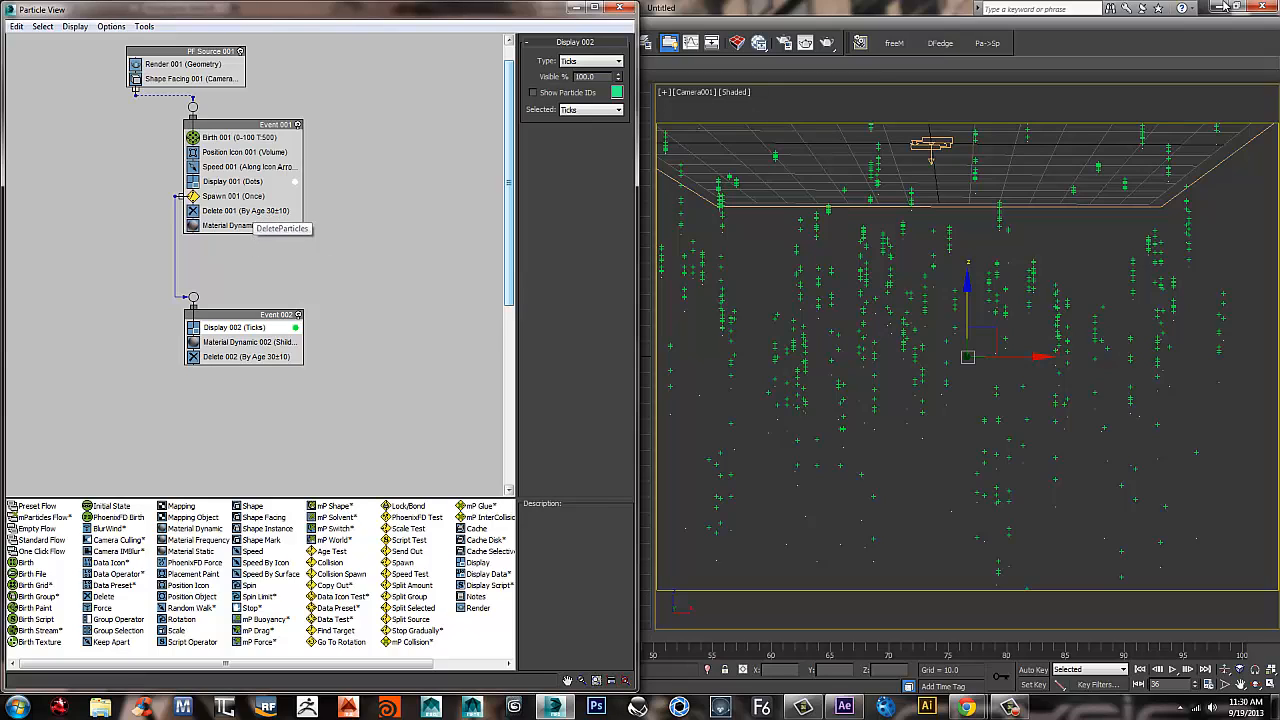
# Set the Speed 001 particle speed to 150 and play the animation in the Camera001 view.
pyautogui.click(245, 166)
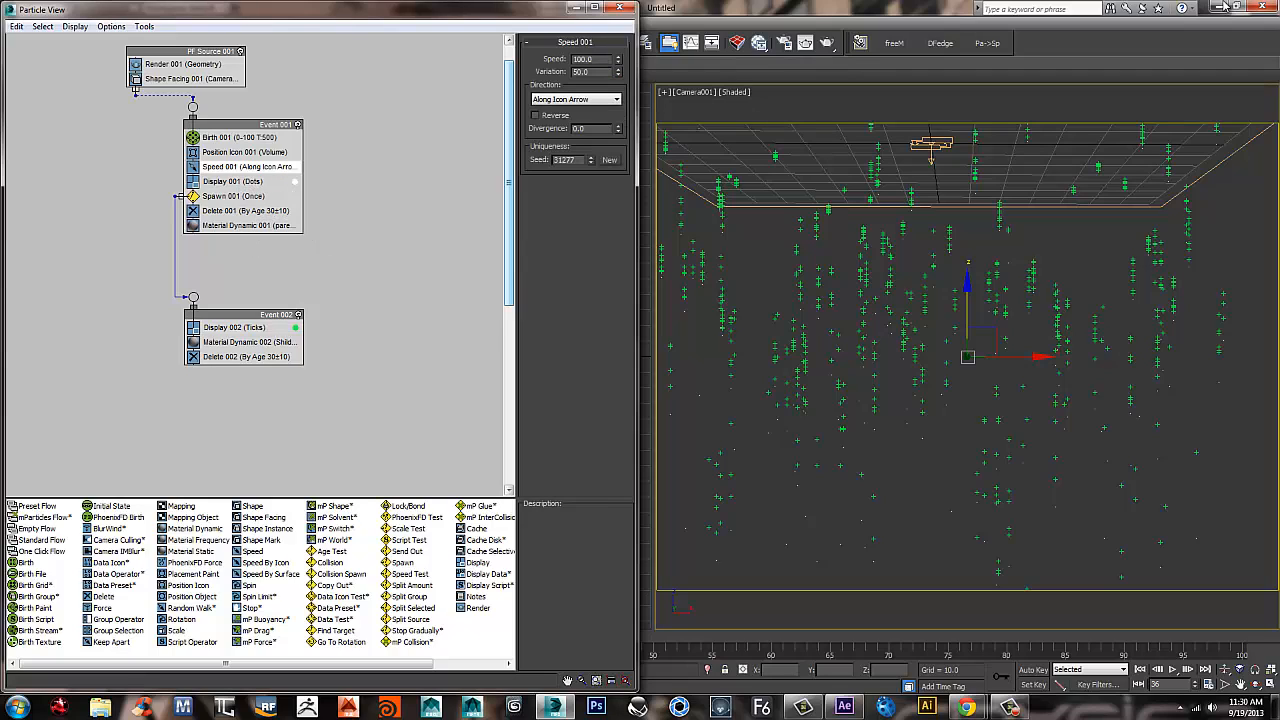
pyautogui.click(618, 56)
pyautogui.moveTo(618, 56); pyautogui.dragTo(618, 30)
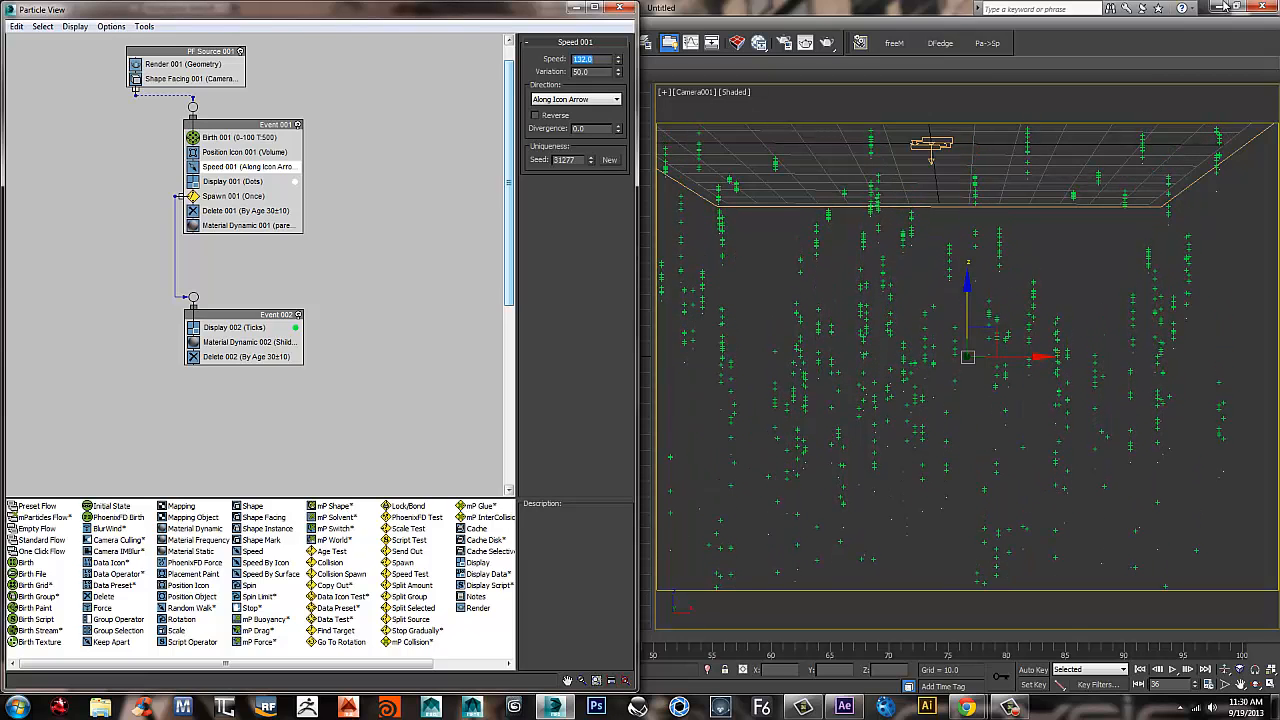
pyautogui.press('Return')
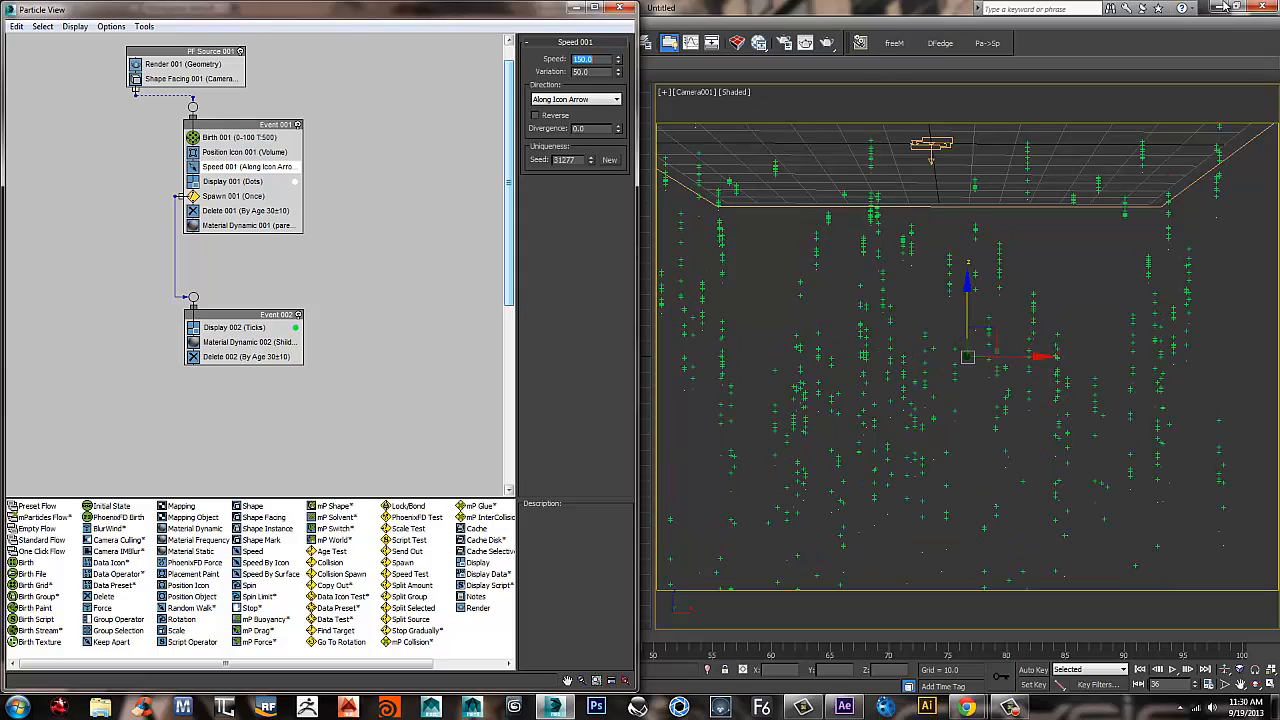
pyautogui.press('/')
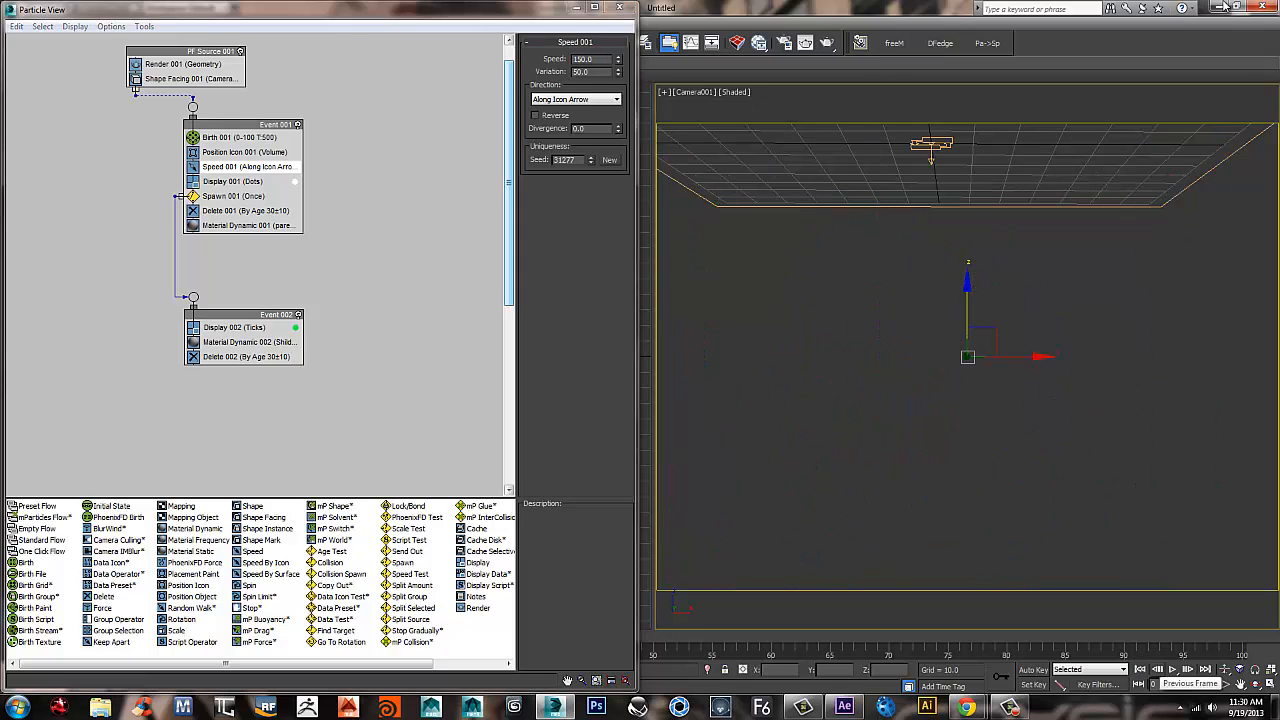
pyautogui.press('/')
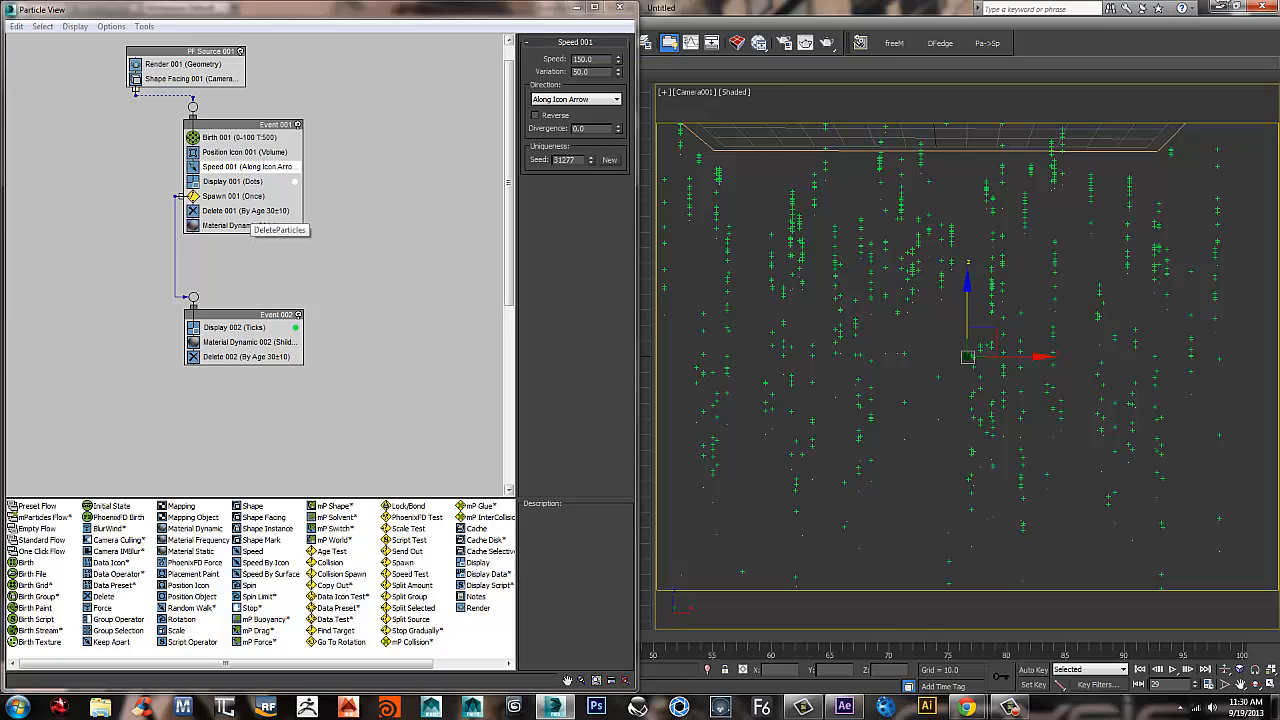
# Set the Life Span to 50 in both Delete 001 and Delete 002.
pyautogui.click(246, 211)
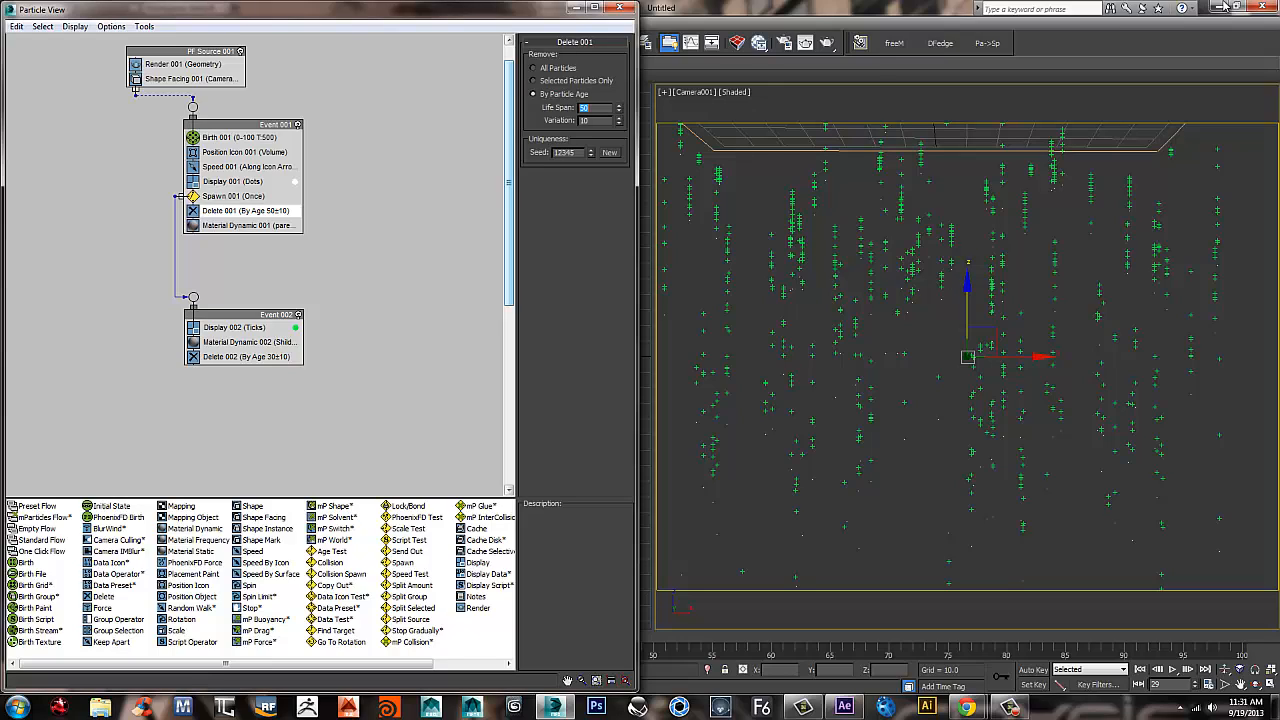
pyautogui.click(266, 356)
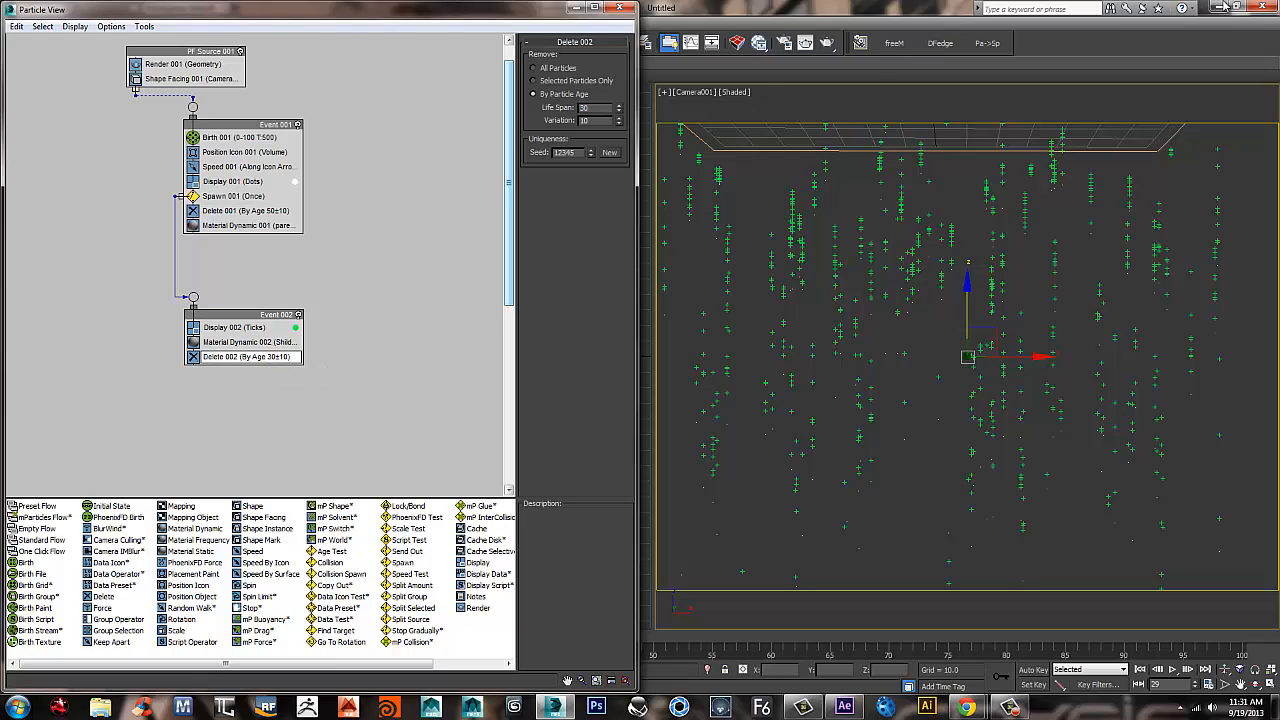
pyautogui.click(266, 356)
pyautogui.write('50')
pyautogui.press('Return')
pyautogui.click(1222, 4)
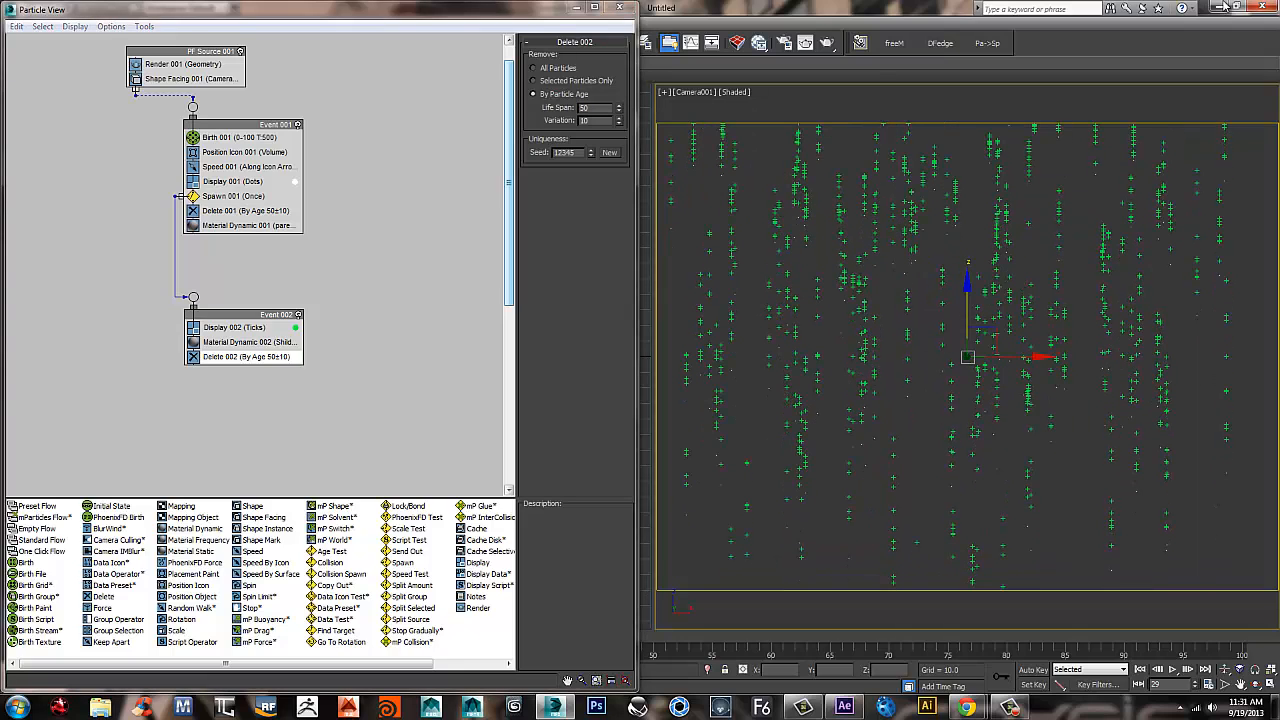
# Test-render the code rain in V-Ray, dolly Camera001 in closer to the particles, and render the frame again.
pyautogui.hotkey('shift', 'q')
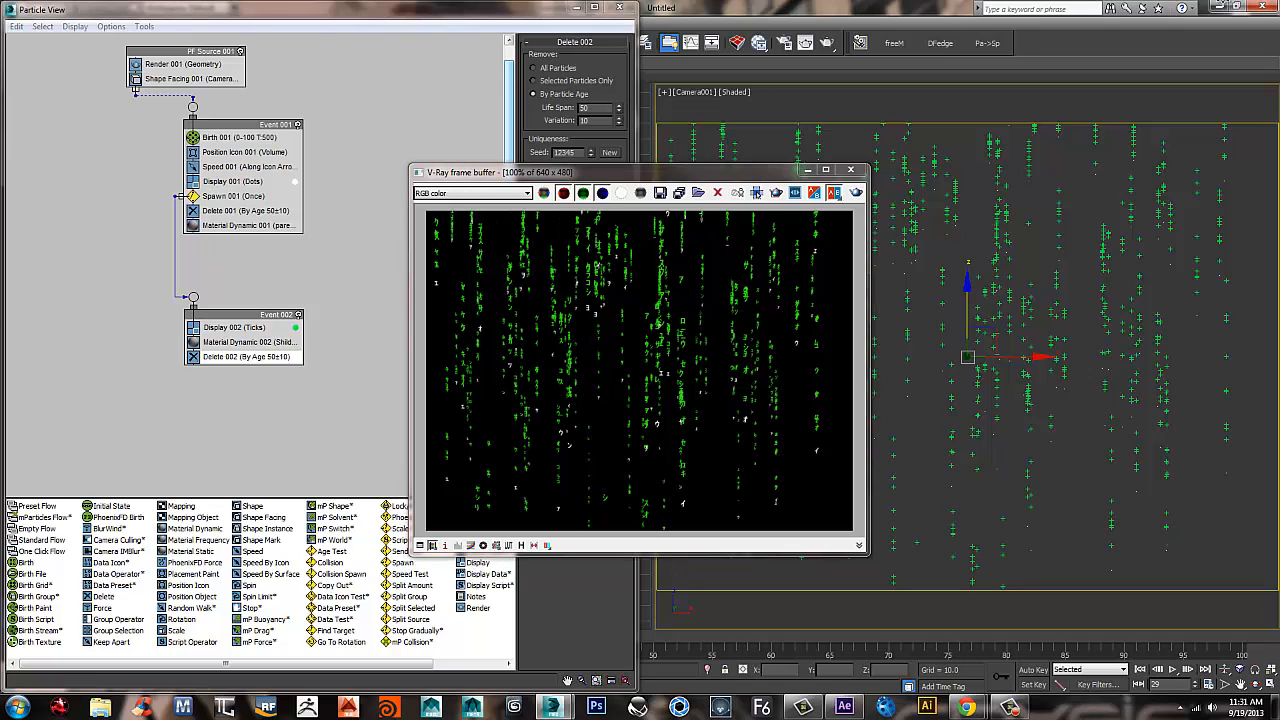
pyautogui.click(851, 170)
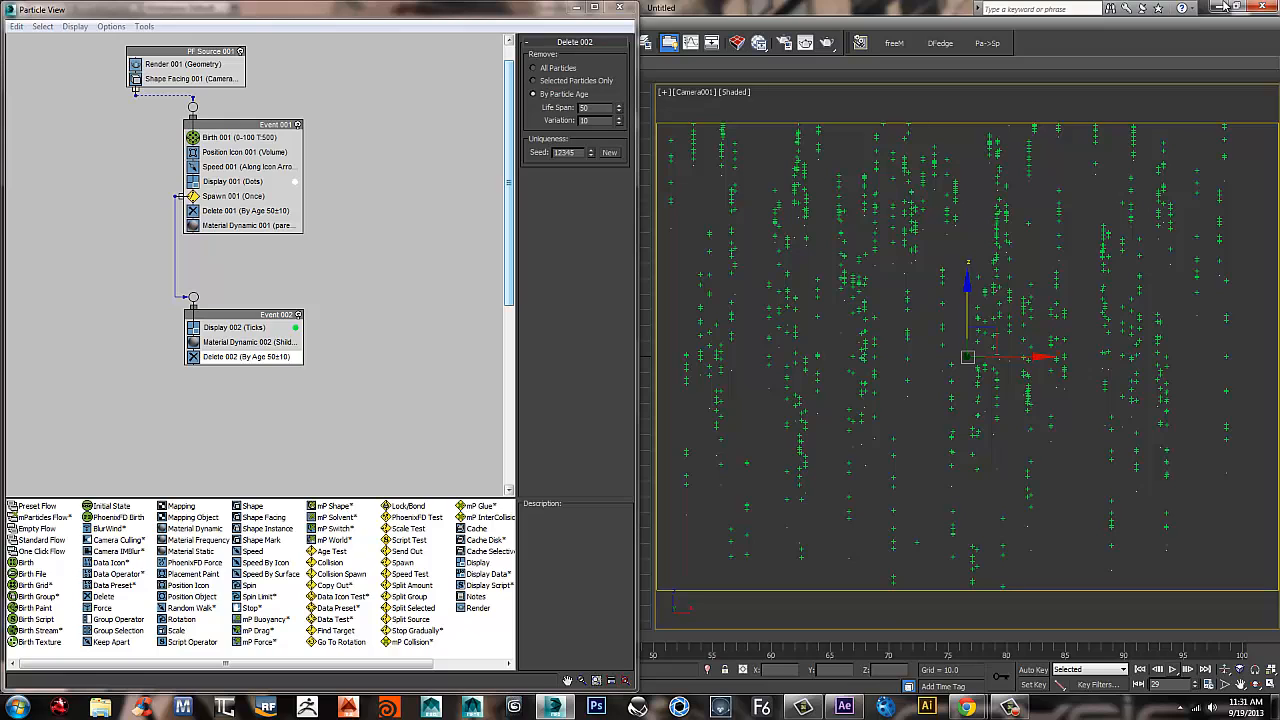
pyautogui.hotkey('alt', 'z')
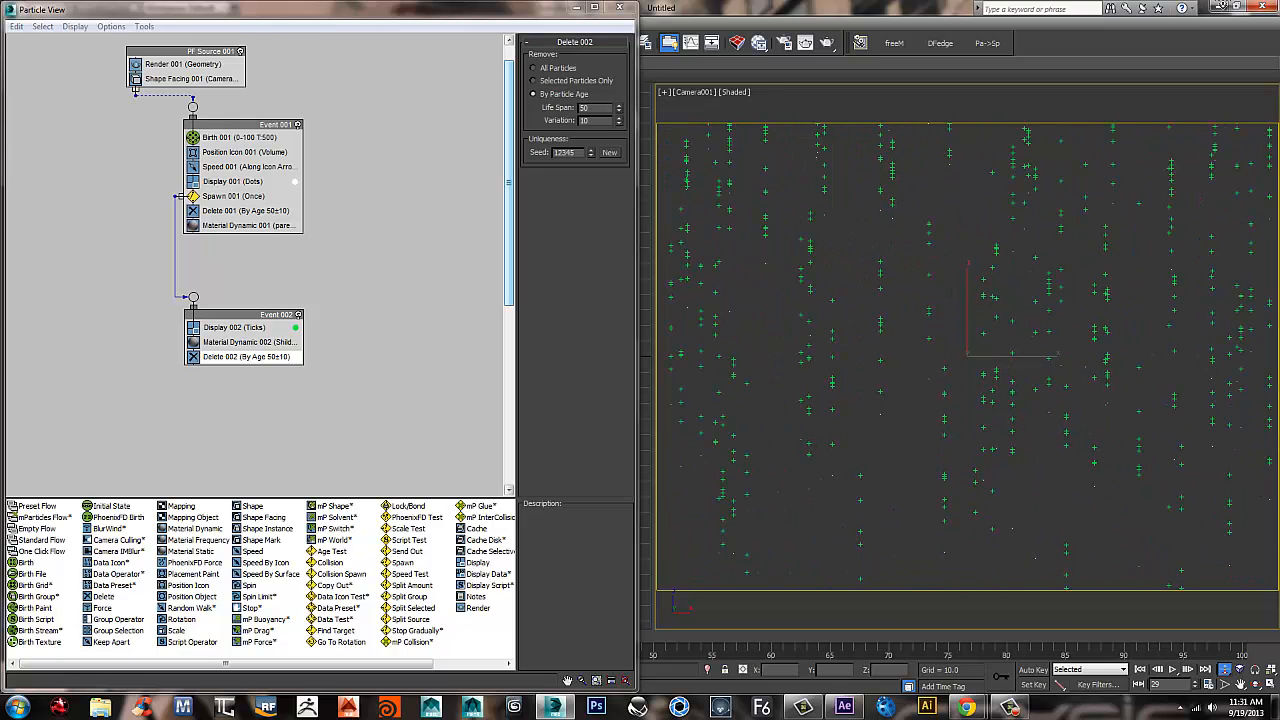
pyautogui.hotkey('shift', 'q')
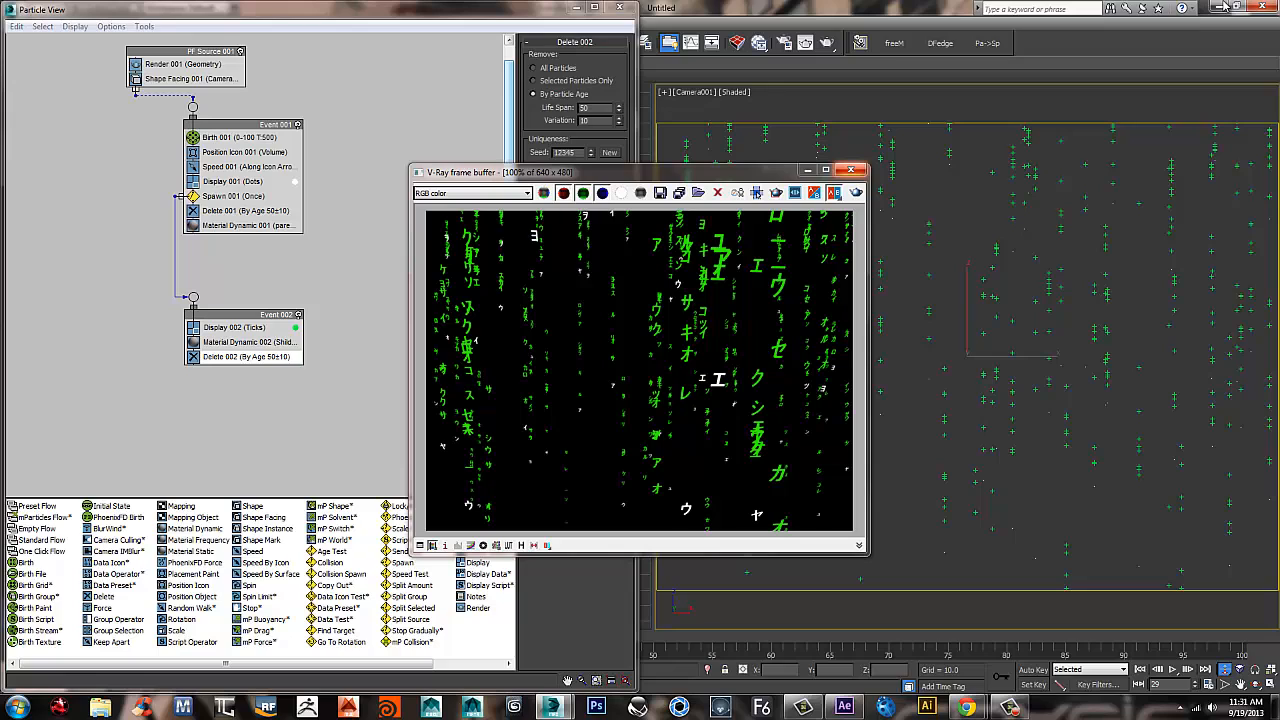
# Play back the rendered image sequence matrix0000.ifl at 30 frames per second.
pyautogui.click(1223, 6)
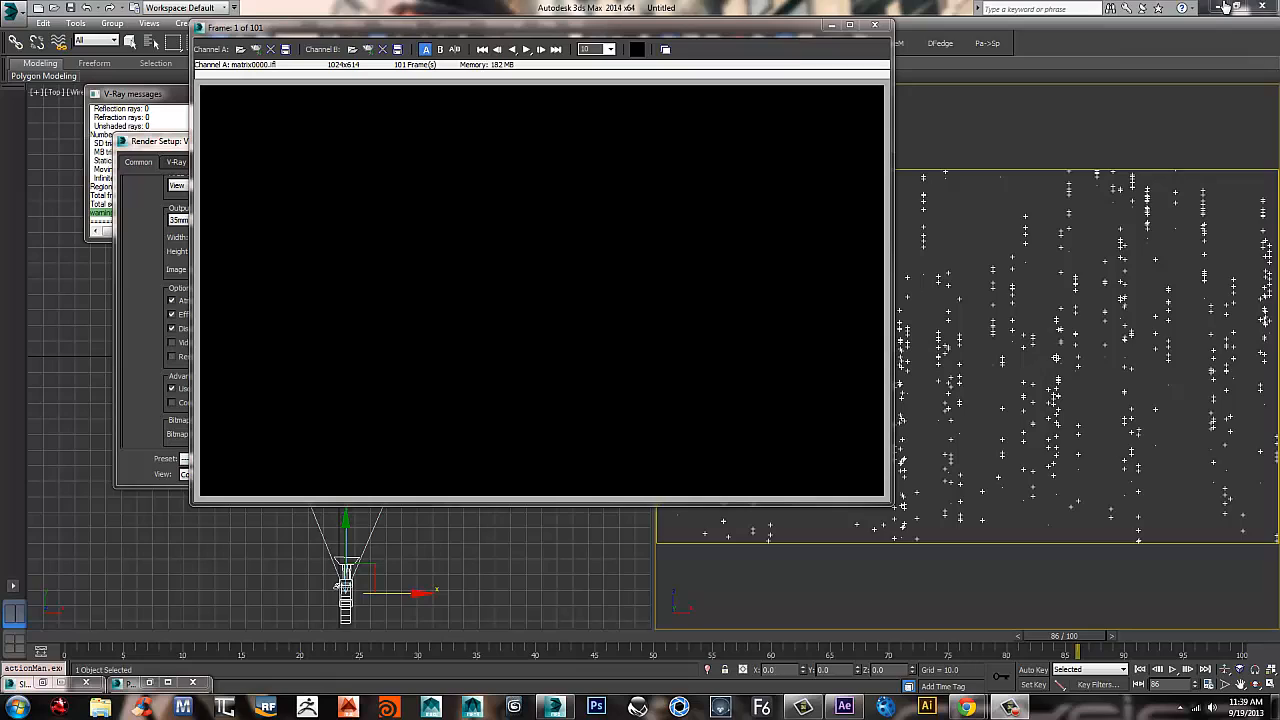
pyautogui.click(527, 50)
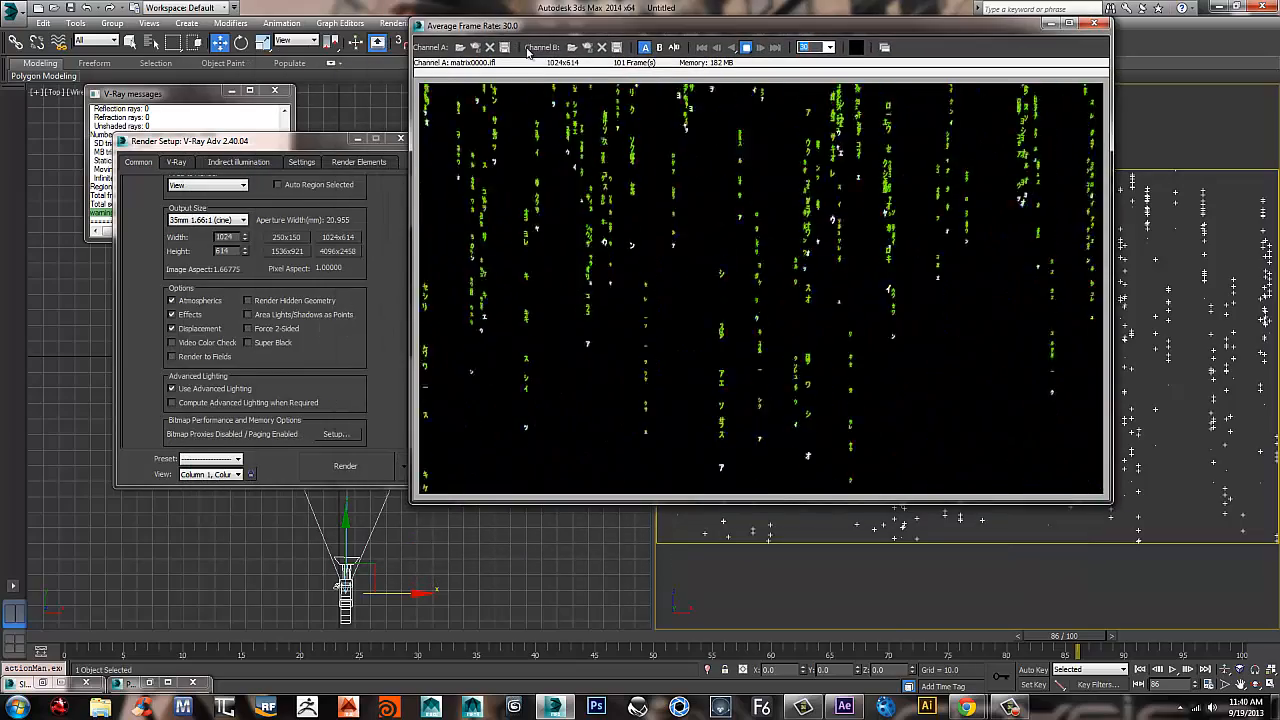
# Close the render settings and slow the playback of the rendered matrix sequence to 10 frames per second.
pyautogui.press('F10')
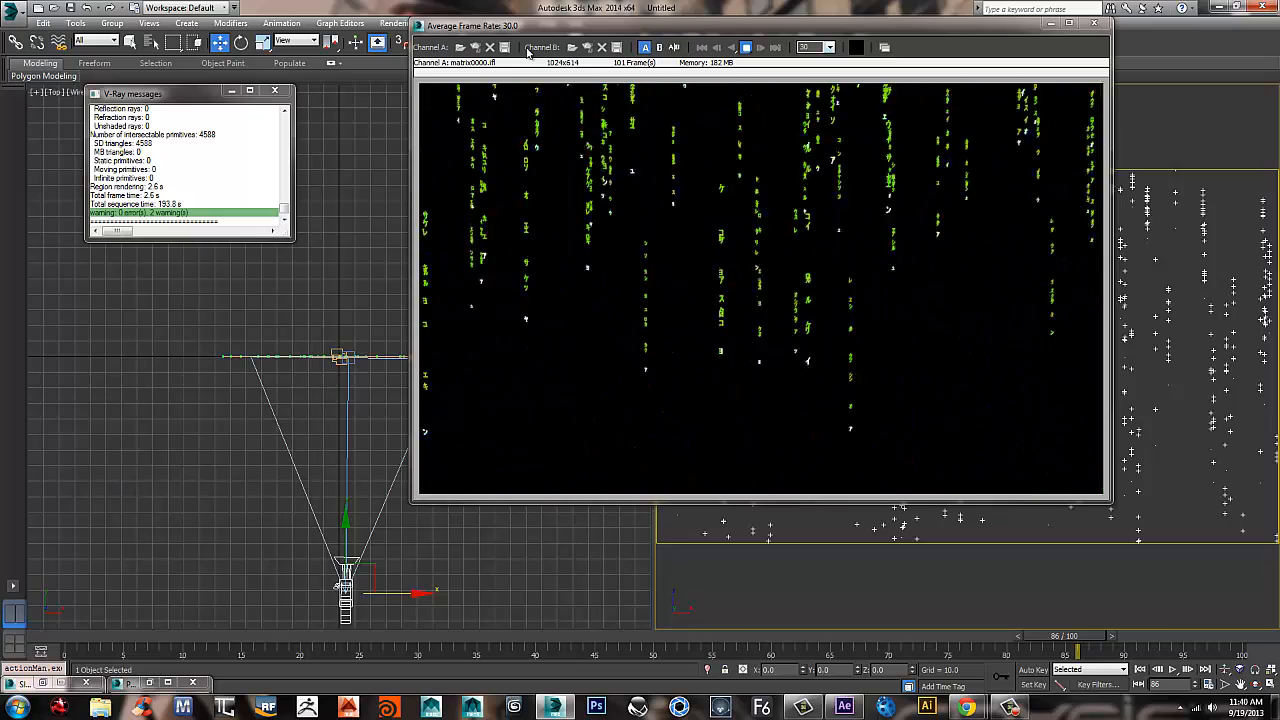
pyautogui.hotkey('alt', 'Down')
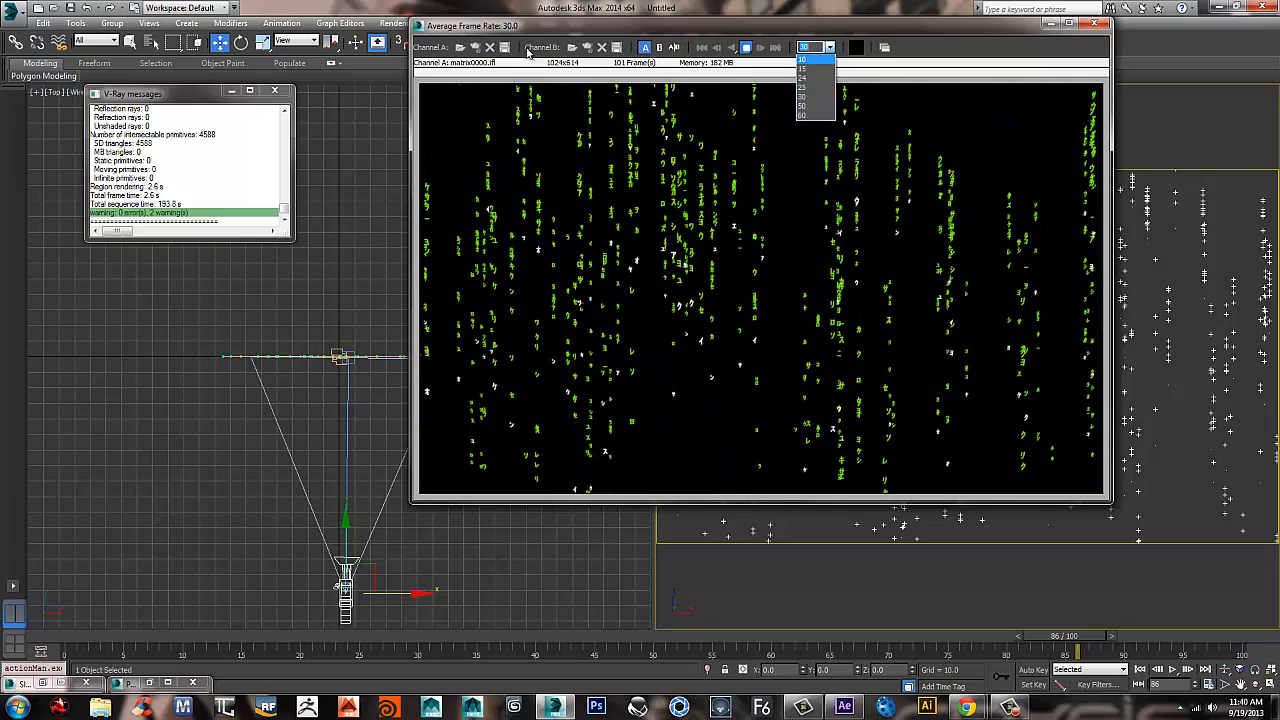
pyautogui.press('Return')
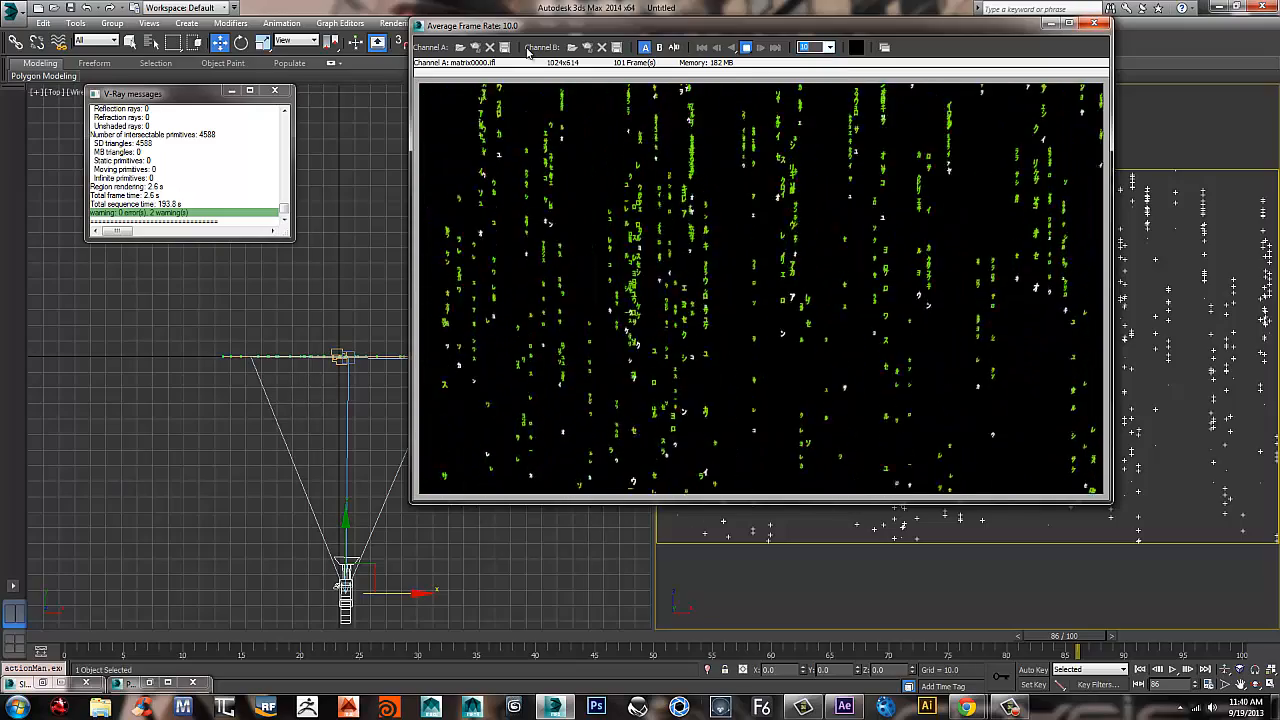
# Switch to After Effects and import the rendered matrix TGA frames as a Targa sequence with straight alpha.
pyautogui.moveTo(844, 706)
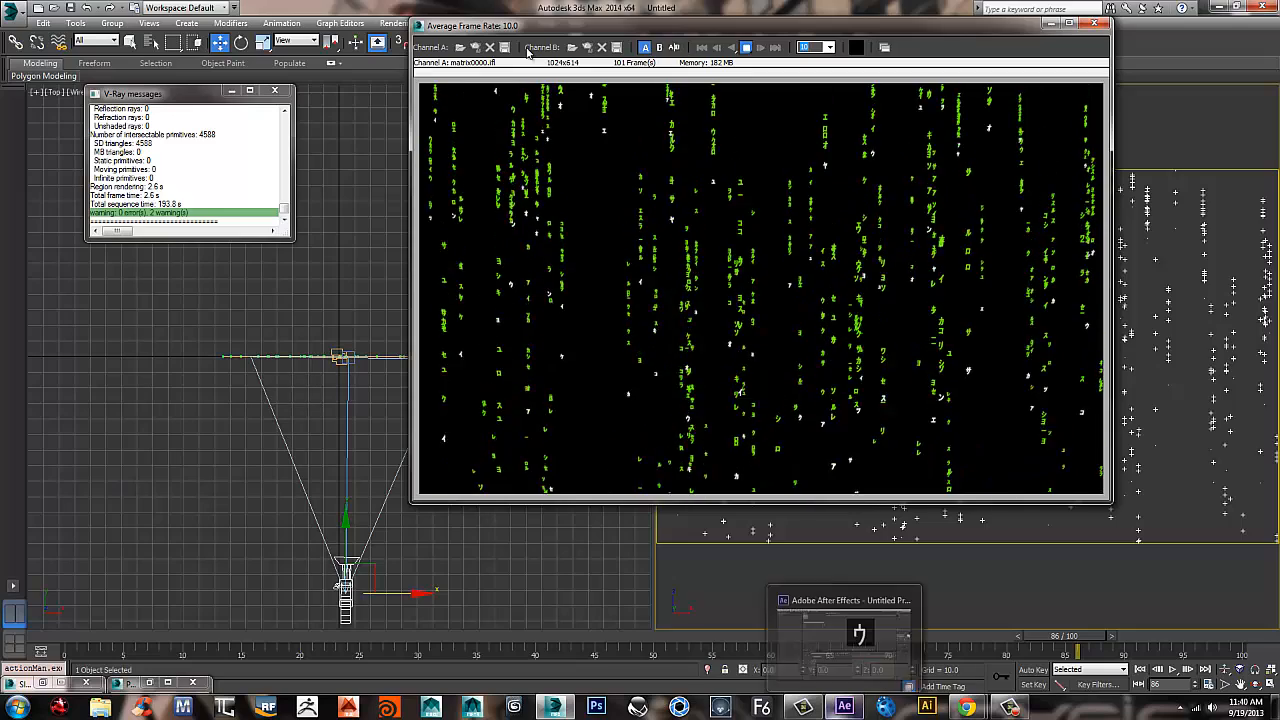
pyautogui.click(844, 630)
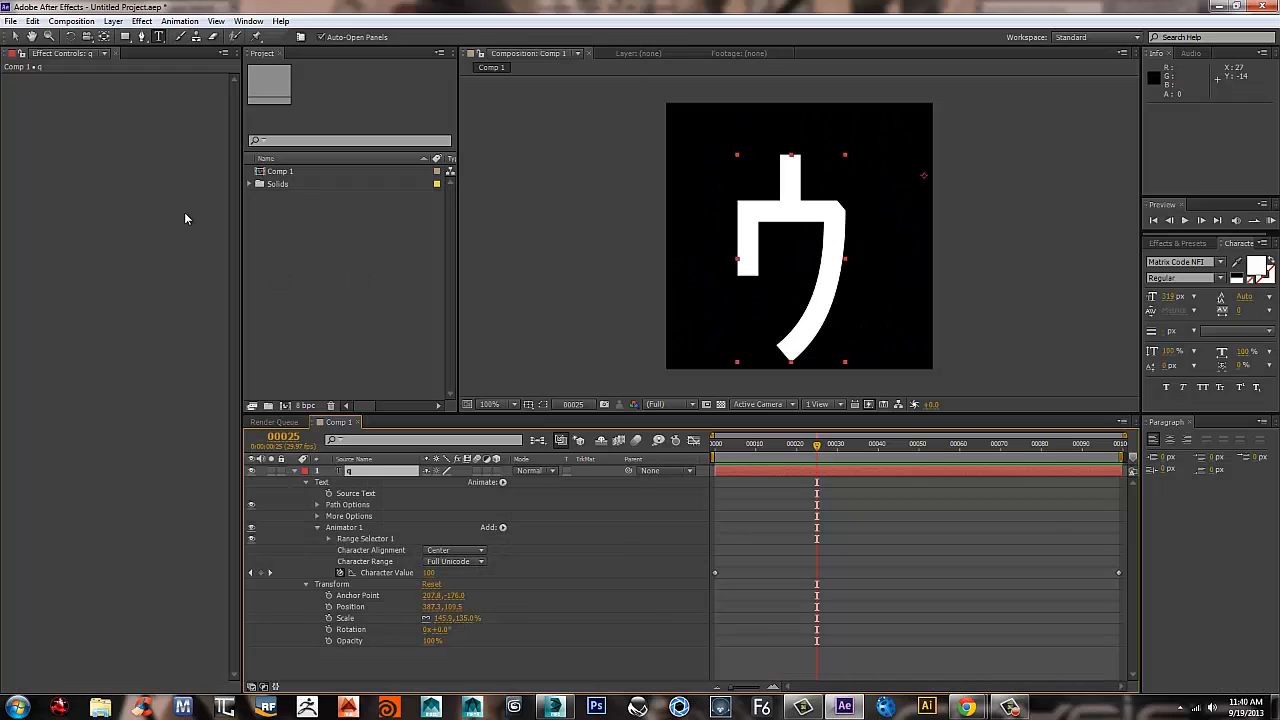
pyautogui.doubleClick(333, 284)
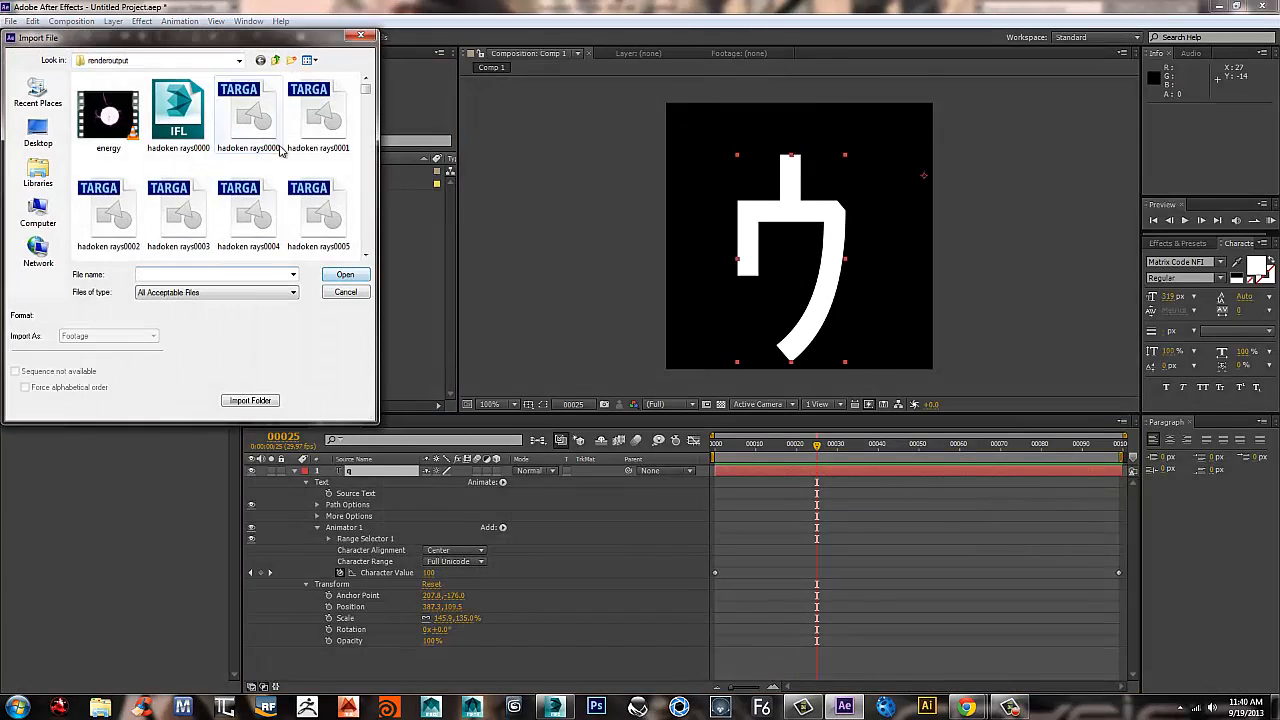
pyautogui.moveTo(365, 97); pyautogui.dragTo(366, 206)
pyautogui.click(250, 205)
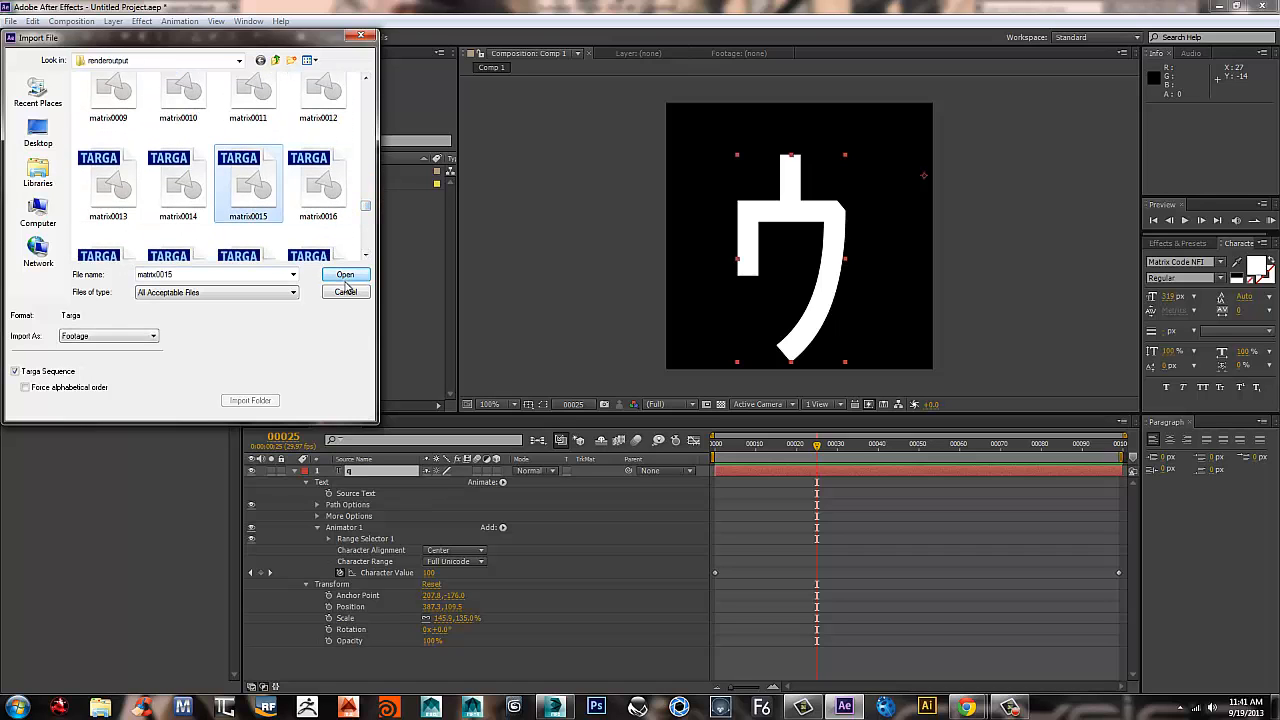
pyautogui.click(345, 274)
pyautogui.click(669, 429)
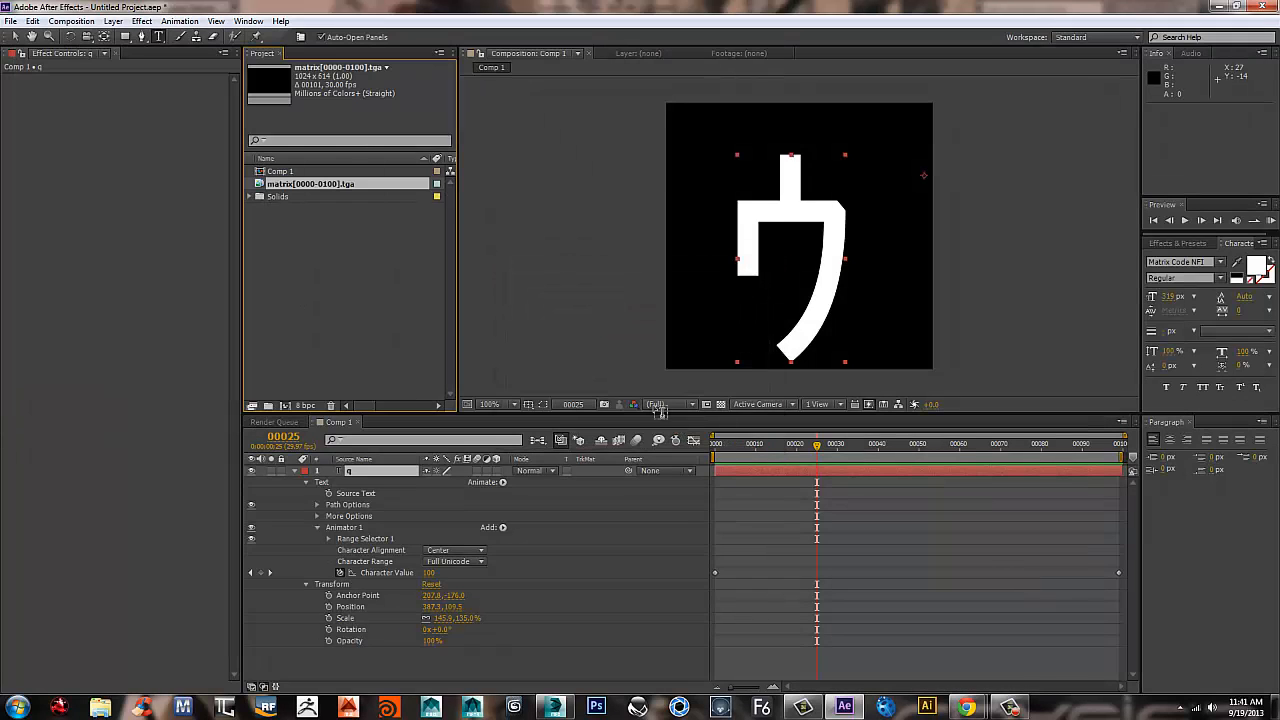
# Create a new composition from the matrix[0000-0100].tga footage and preview its playback.
pyautogui.moveTo(285, 185); pyautogui.dragTo(288, 403)
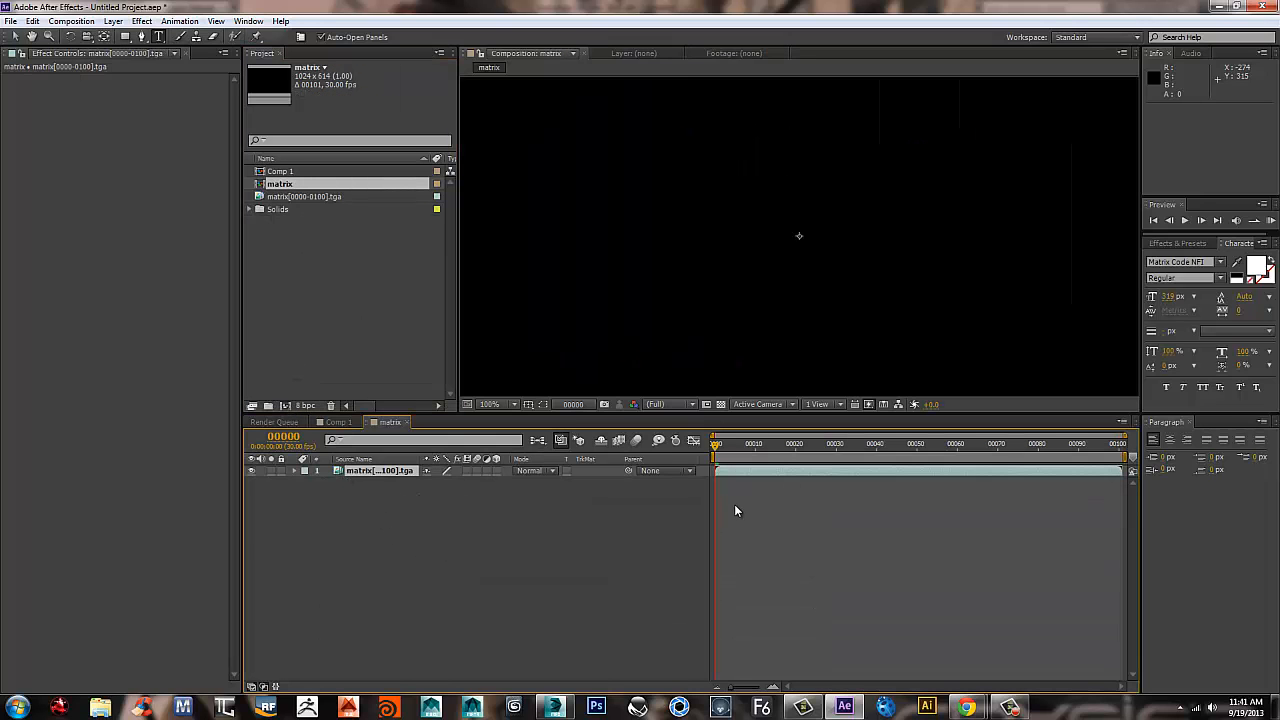
pyautogui.press('space')
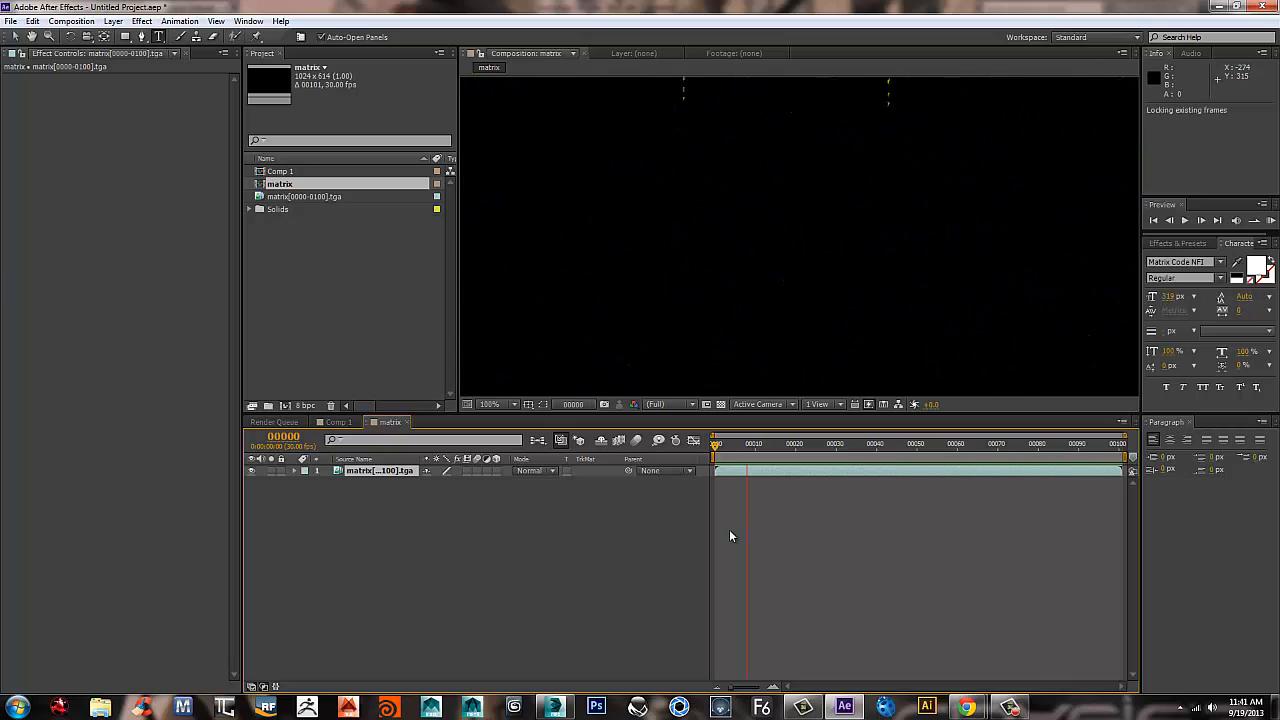
pyautogui.press('space')
pyautogui.press('space')
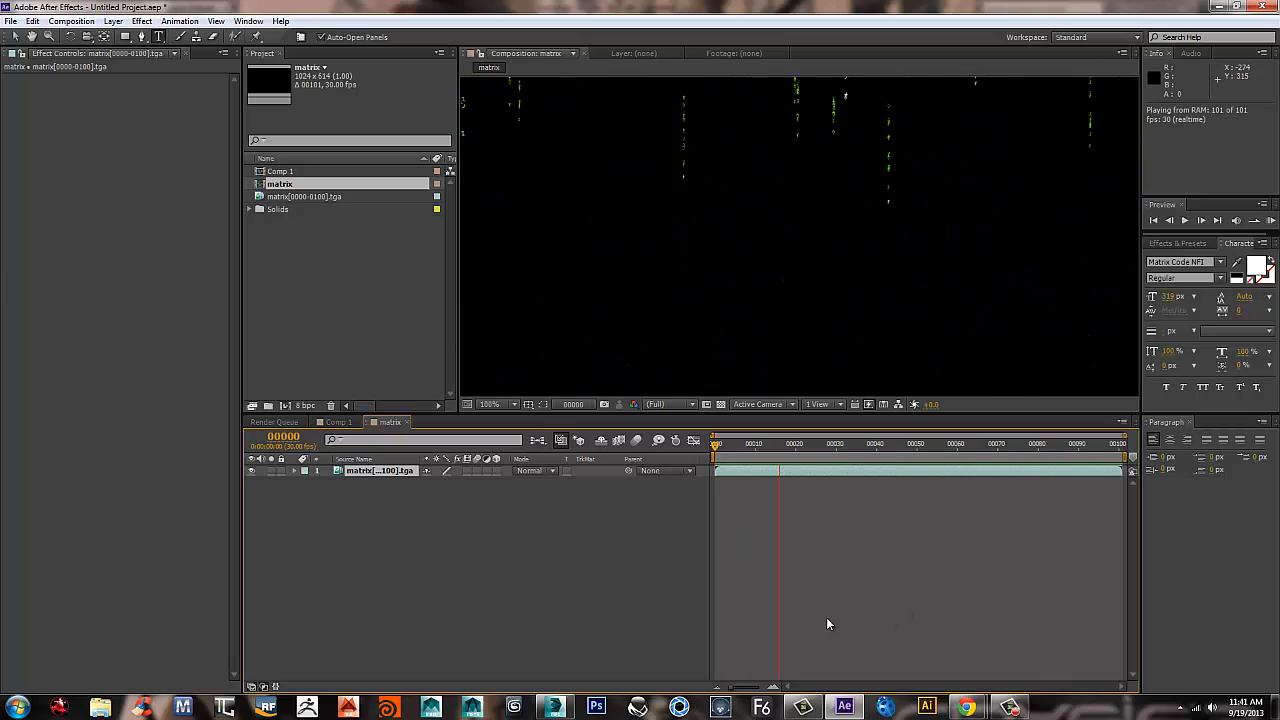
# Apply a Glow effect to the matrix footage layer, with Glow Radius about 33 and Glow Intensity about 1.2.
pyautogui.rightClick(105, 178)
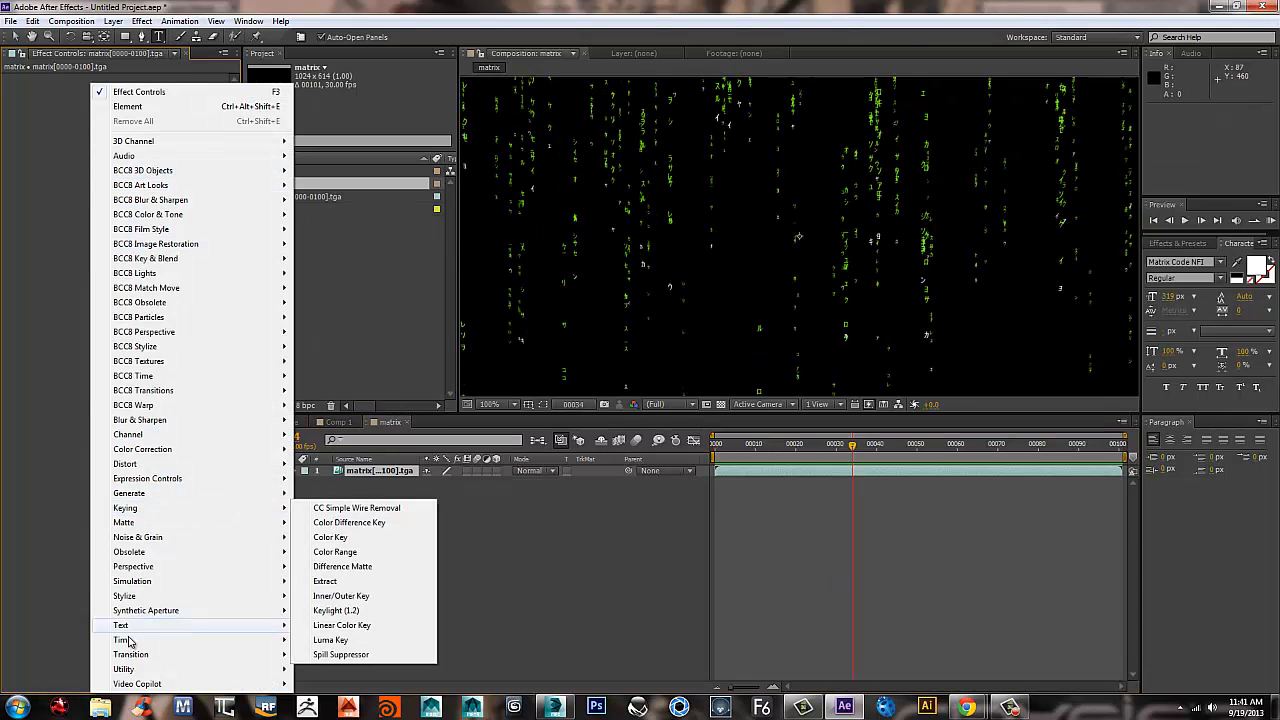
pyautogui.moveTo(134, 599)
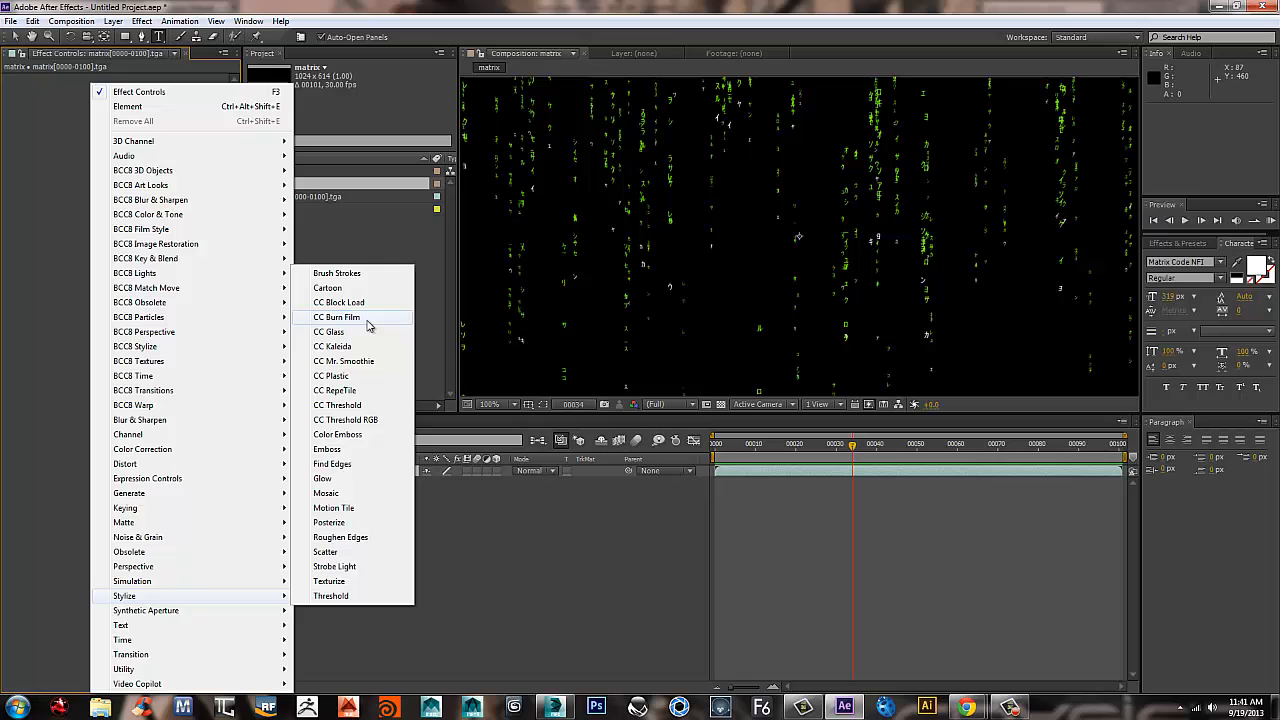
pyautogui.click(328, 478)
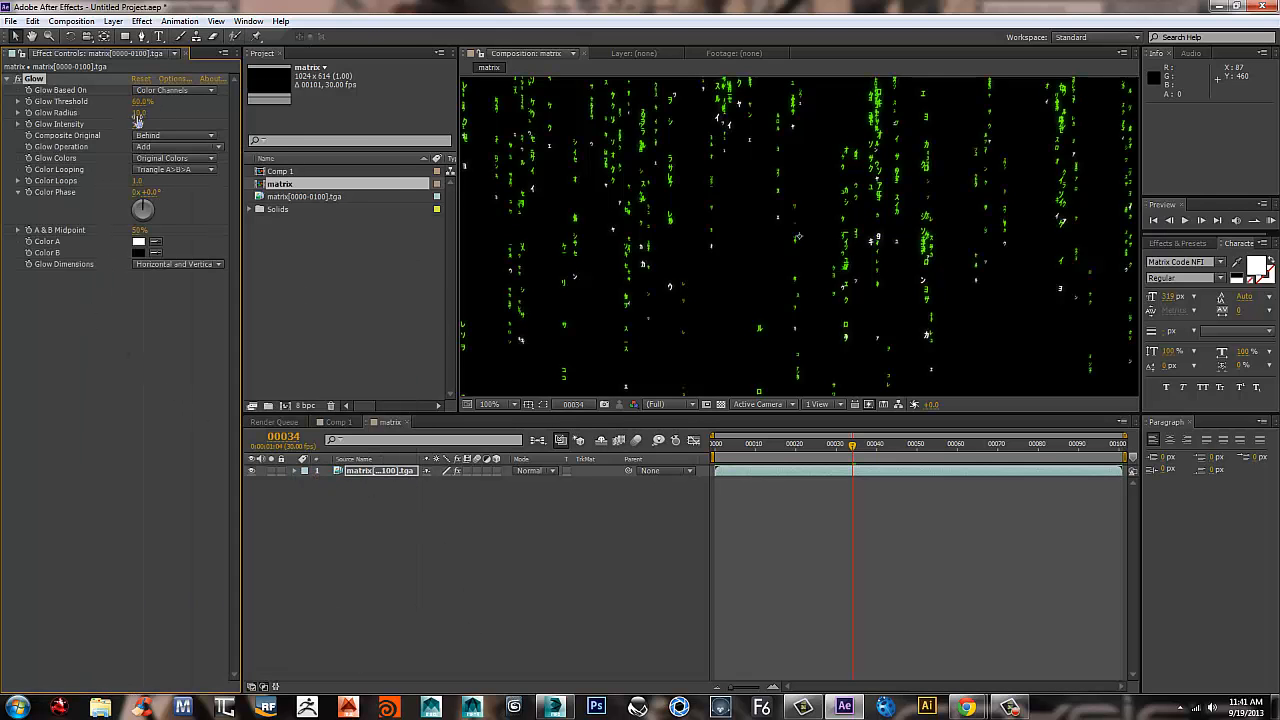
pyautogui.moveTo(138, 118)
pyautogui.mouseDown()
pyautogui.moveTo(155, 113)
pyautogui.moveTo(144, 115)
pyautogui.mouseUp()
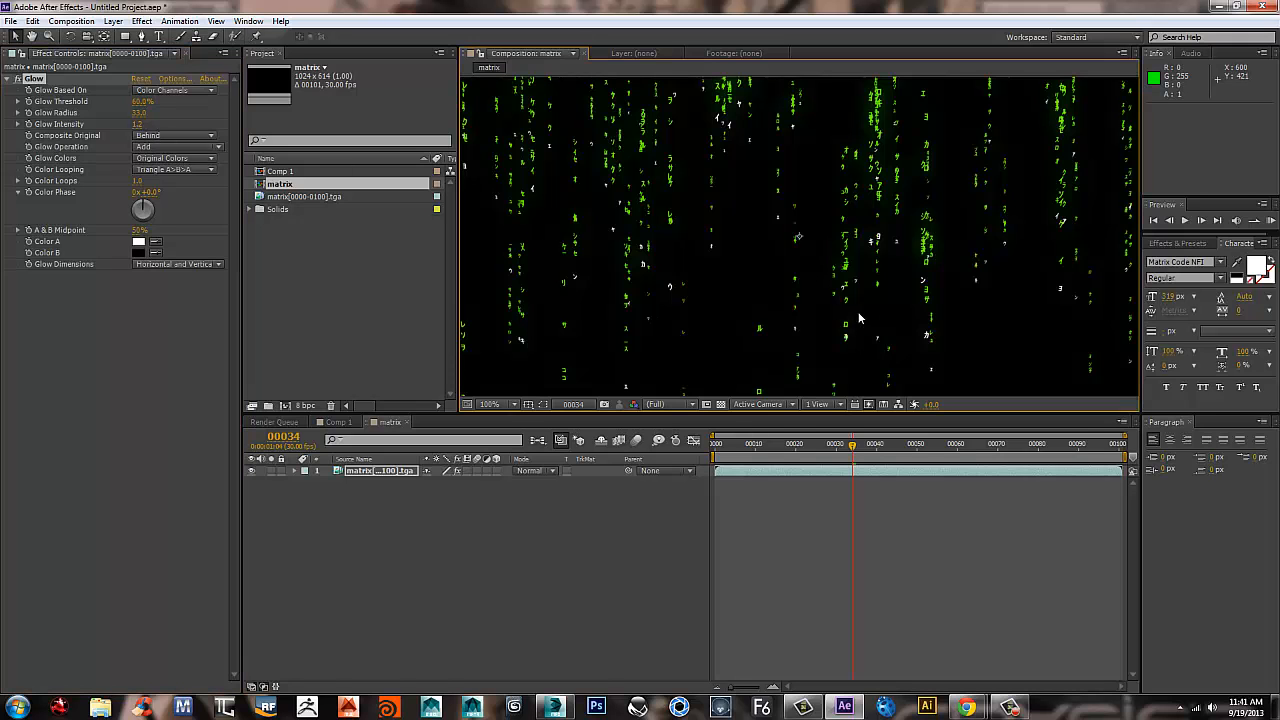
# Maximize the composition view at 100% magnification and run a RAM preview of the glowing code rain.
pyautogui.press('`')
pyautogui.press('.')
pyautogui.press(',')
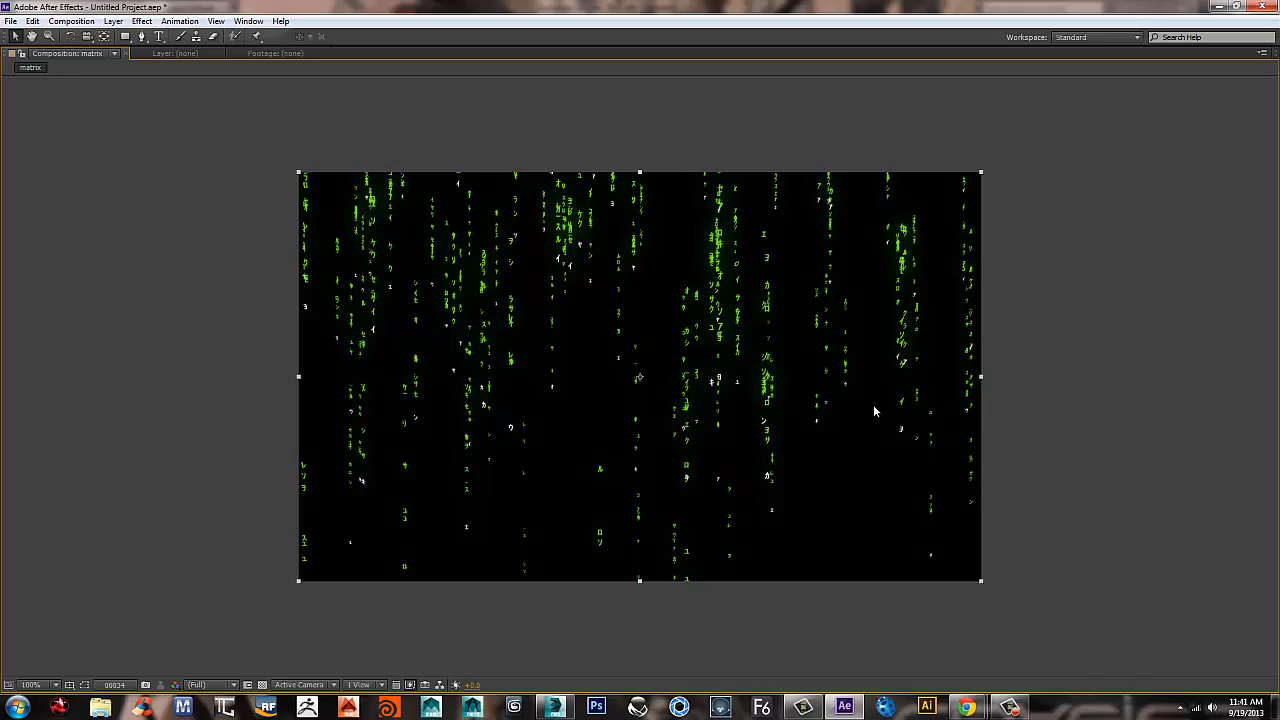
pyautogui.press('KP_0')
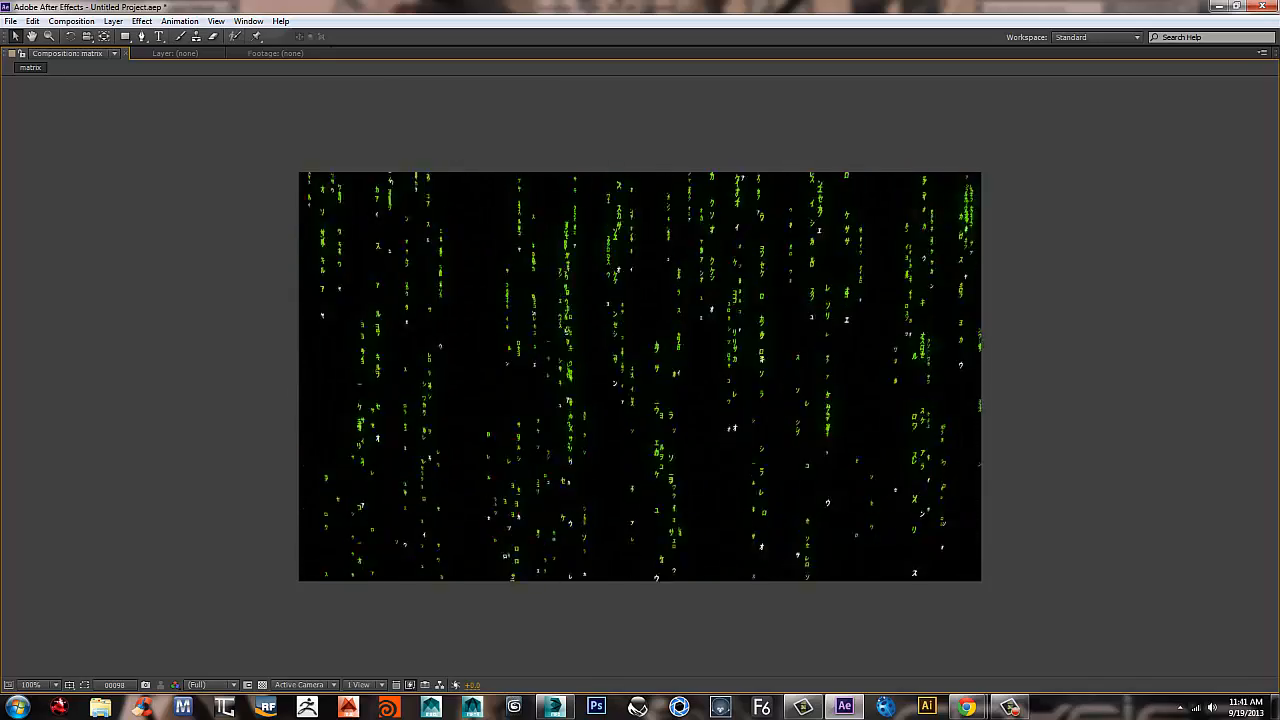
pyautogui.press('space')
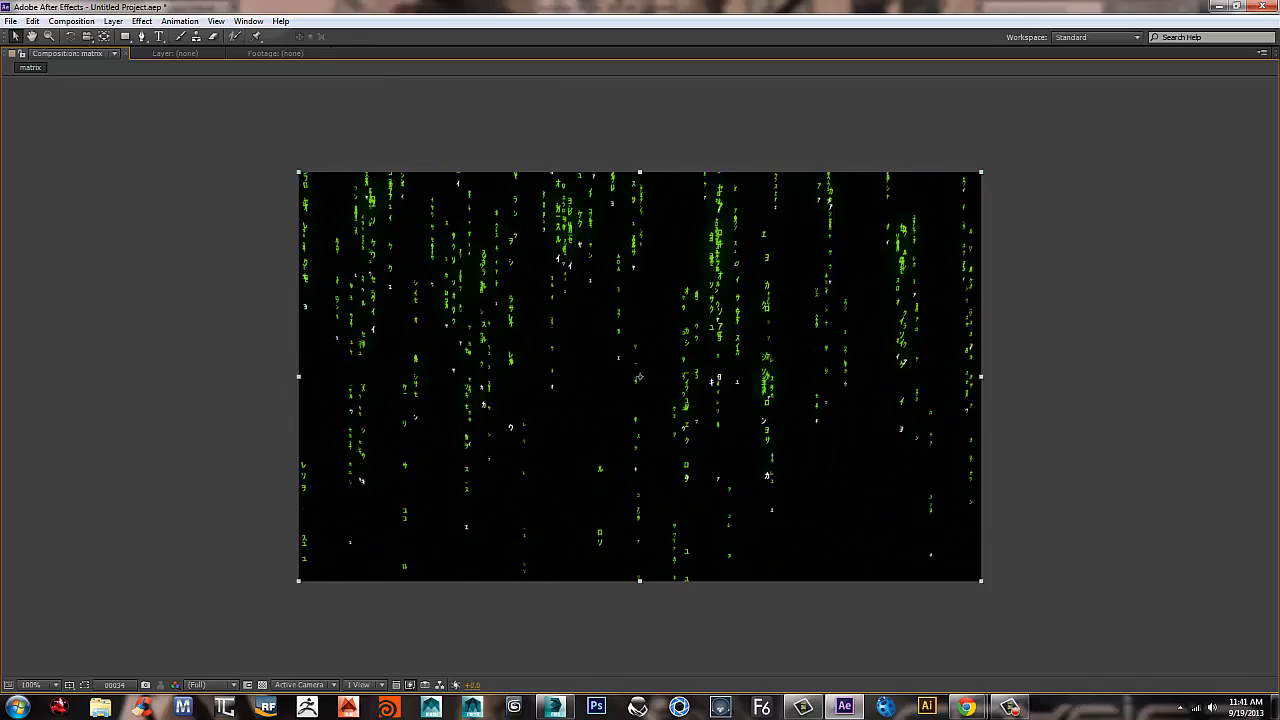